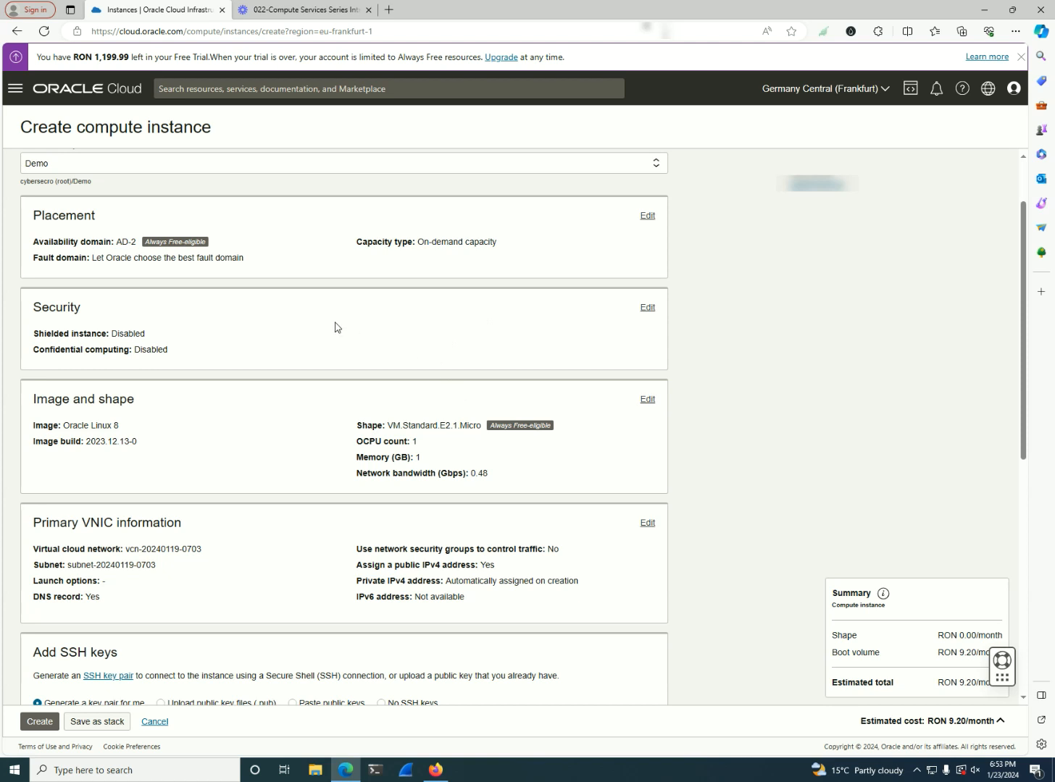
# Open the placement settings with their advanced options and examine the availability domains and capacity types
pyautogui.scroll(2, 326, 325)
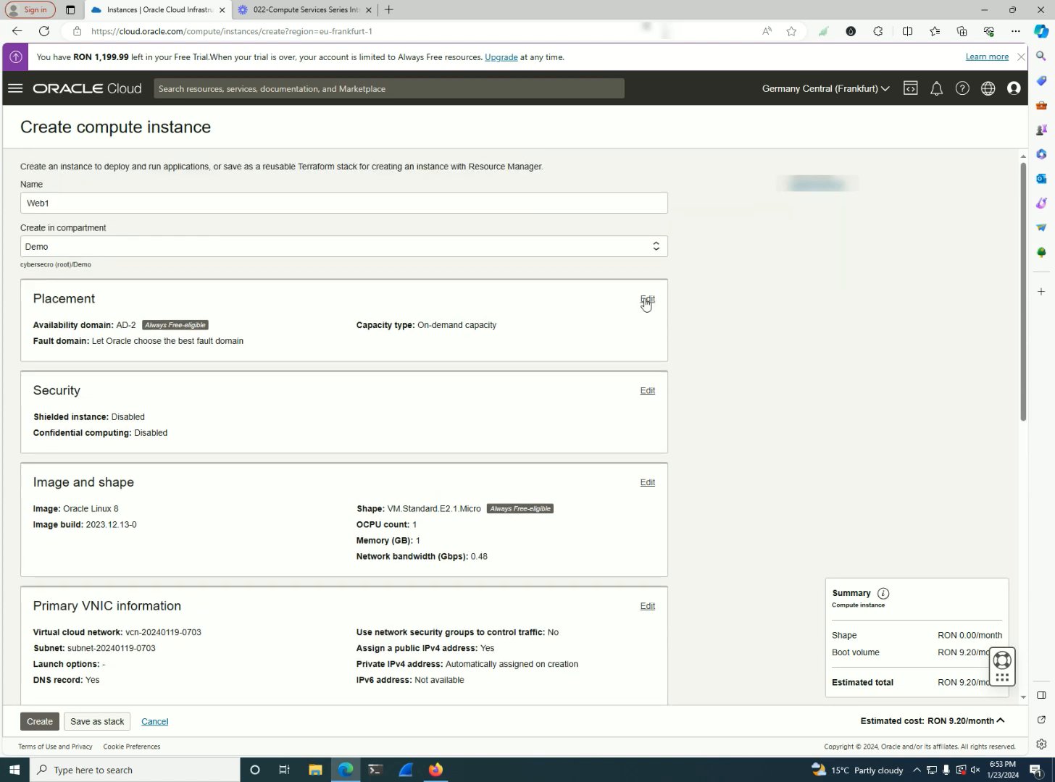
pyautogui.click(647, 300)
pyautogui.scroll(-1, 435, 391)
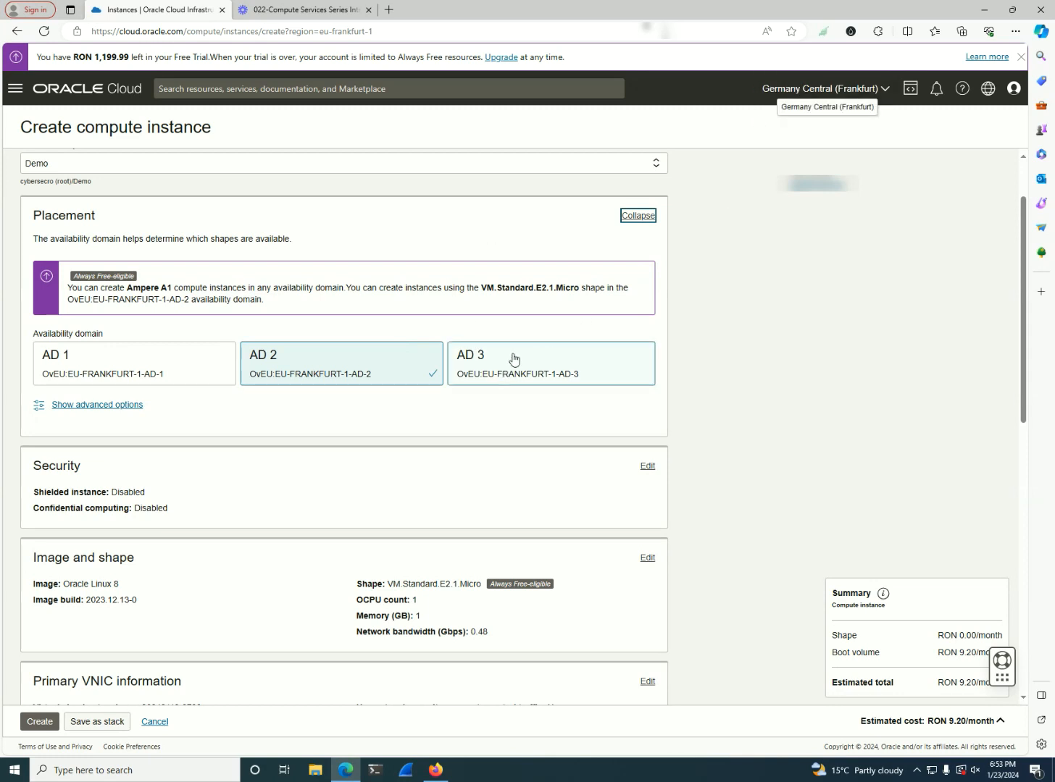
pyautogui.scroll(-1, 587, 348)
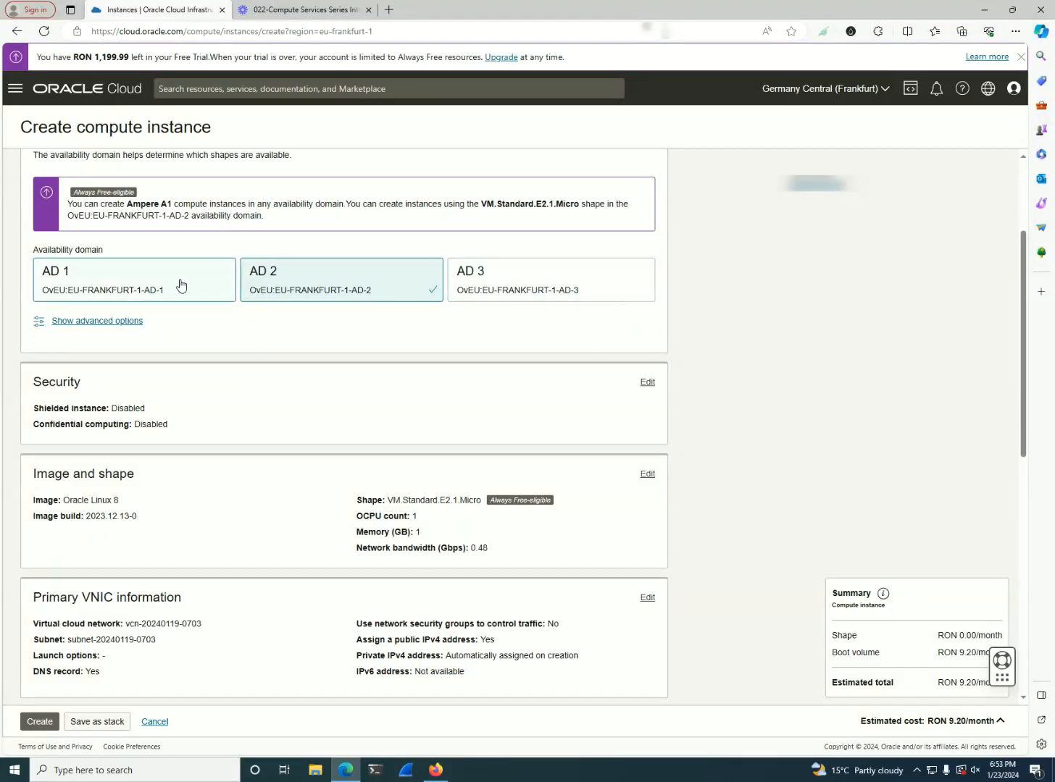
pyautogui.click(92, 323)
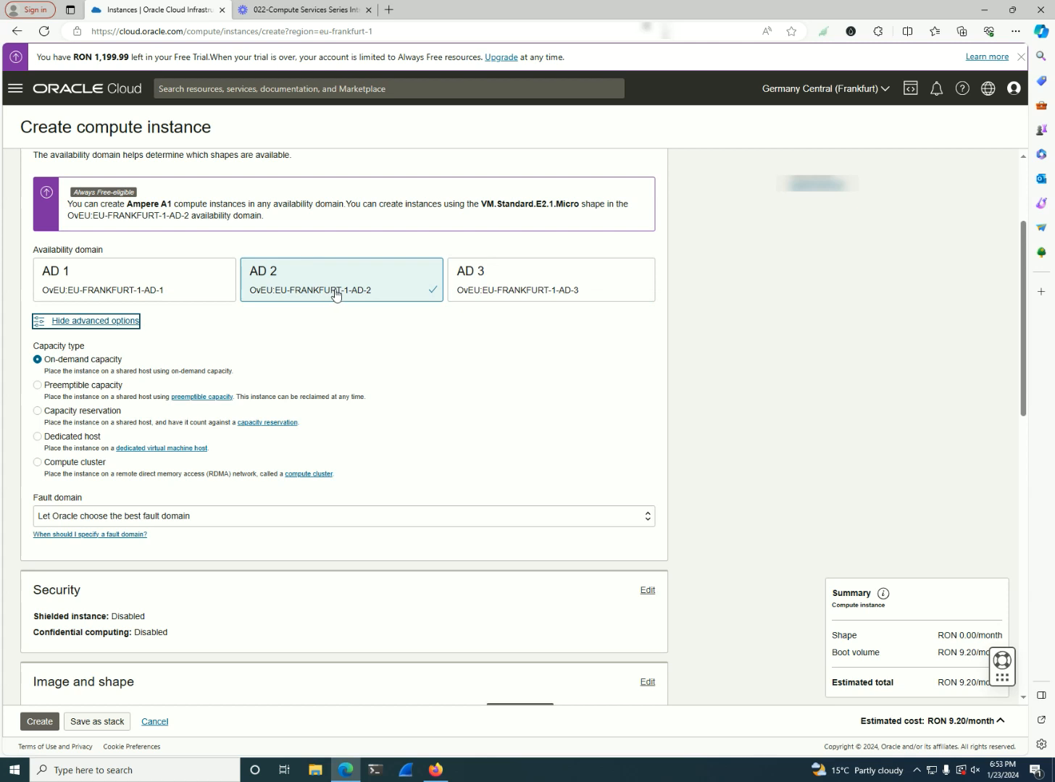
pyautogui.scroll(-1, 339, 299)
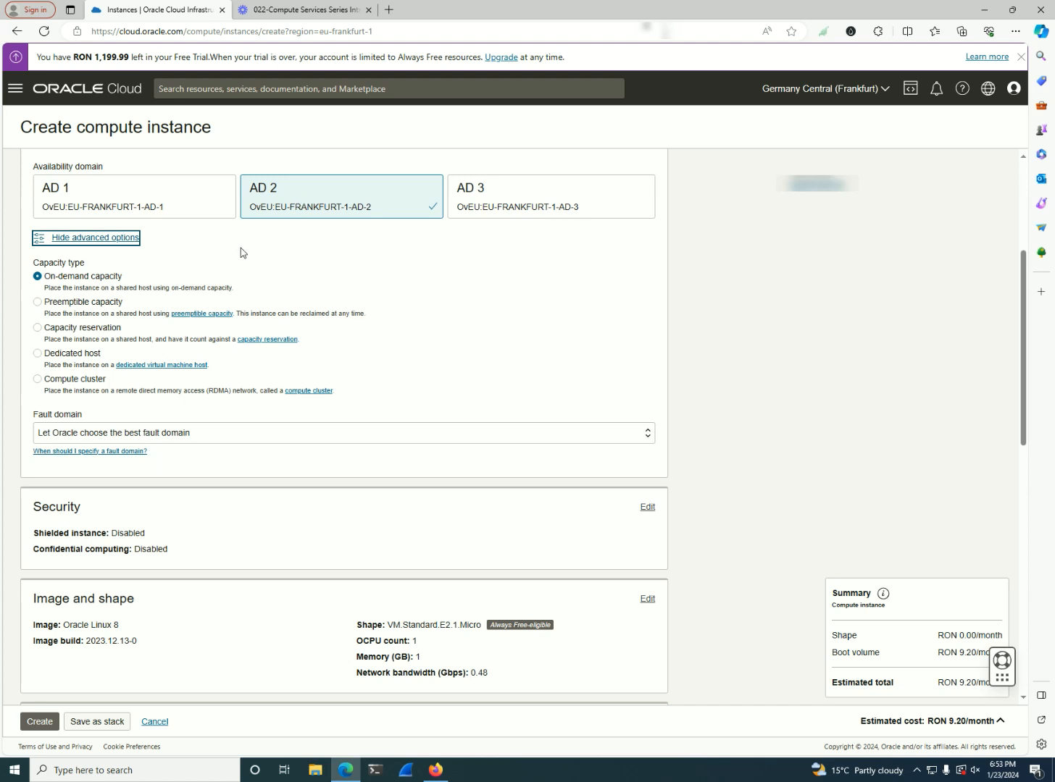
pyautogui.moveTo(109, 264); pyautogui.dragTo(33, 266)
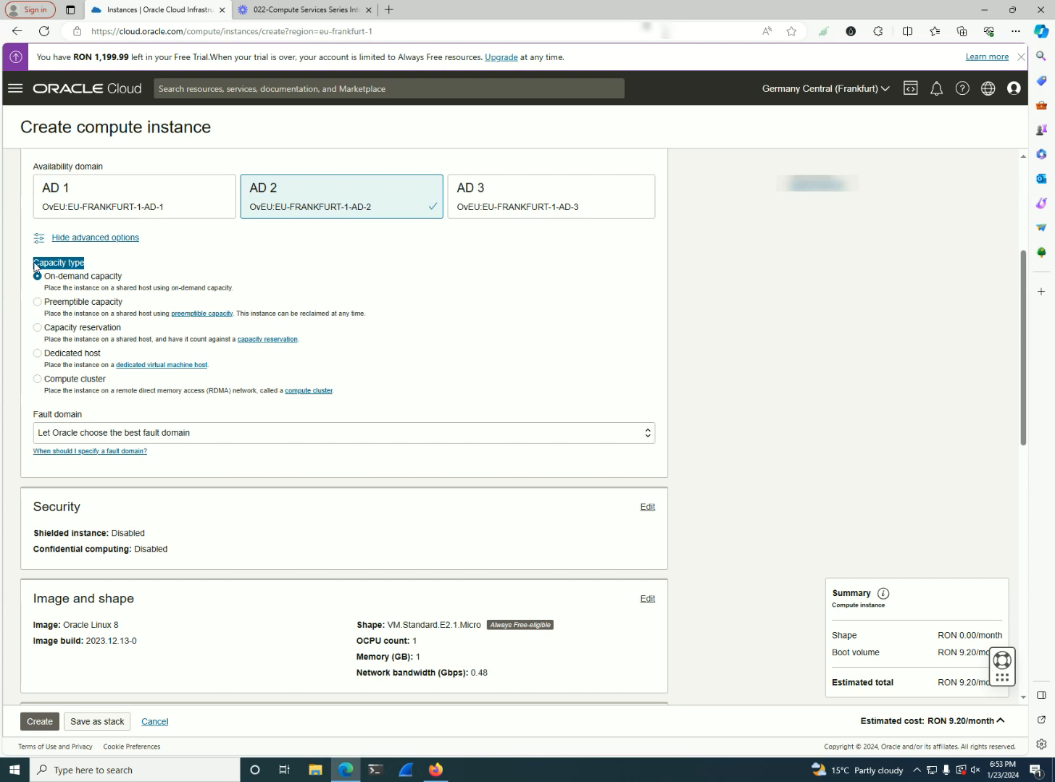
pyautogui.scroll(-1, 188, 265)
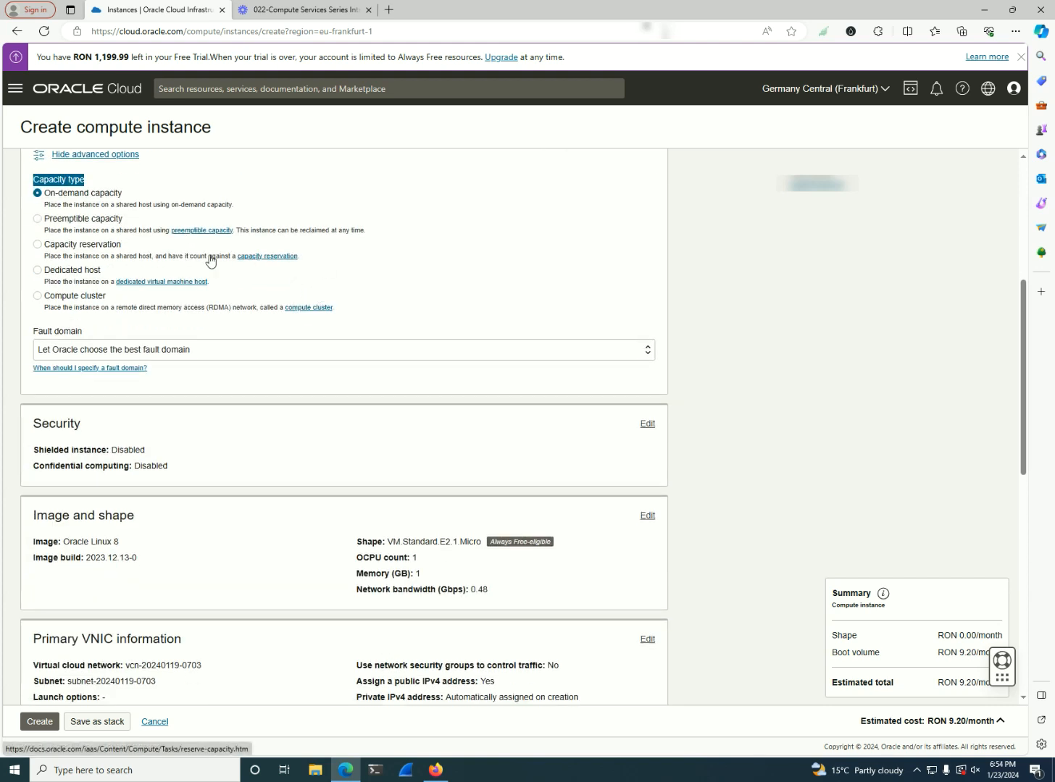
pyautogui.moveTo(127, 194); pyautogui.dragTo(42, 201)
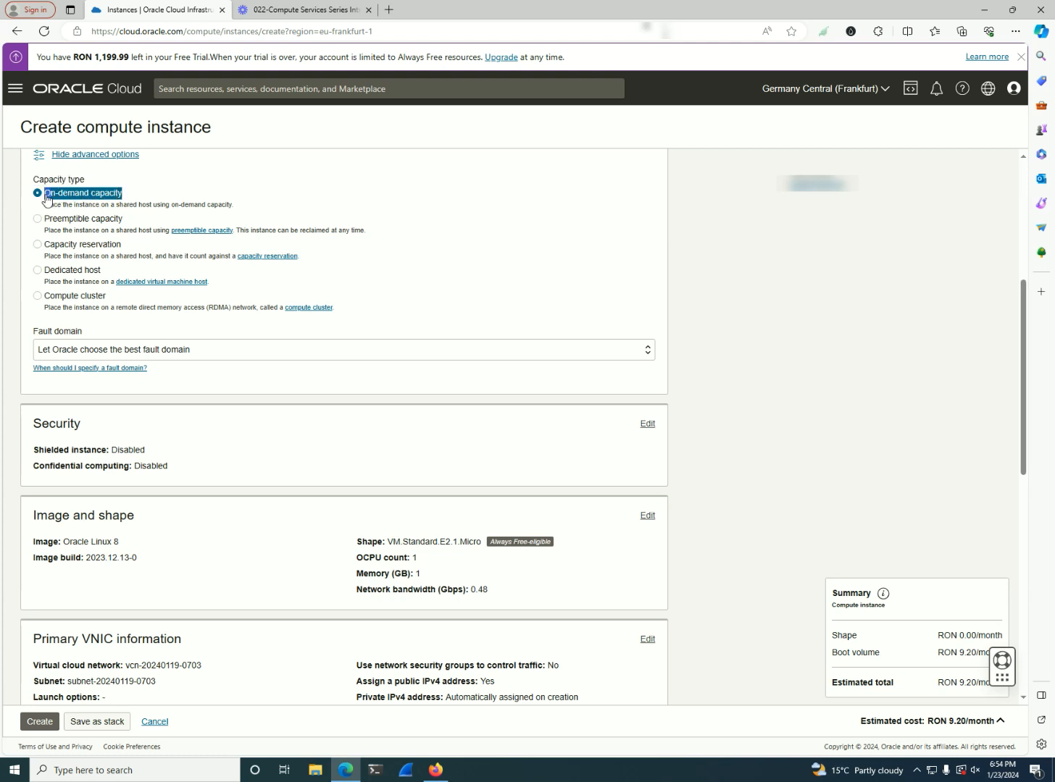
pyautogui.click(241, 209)
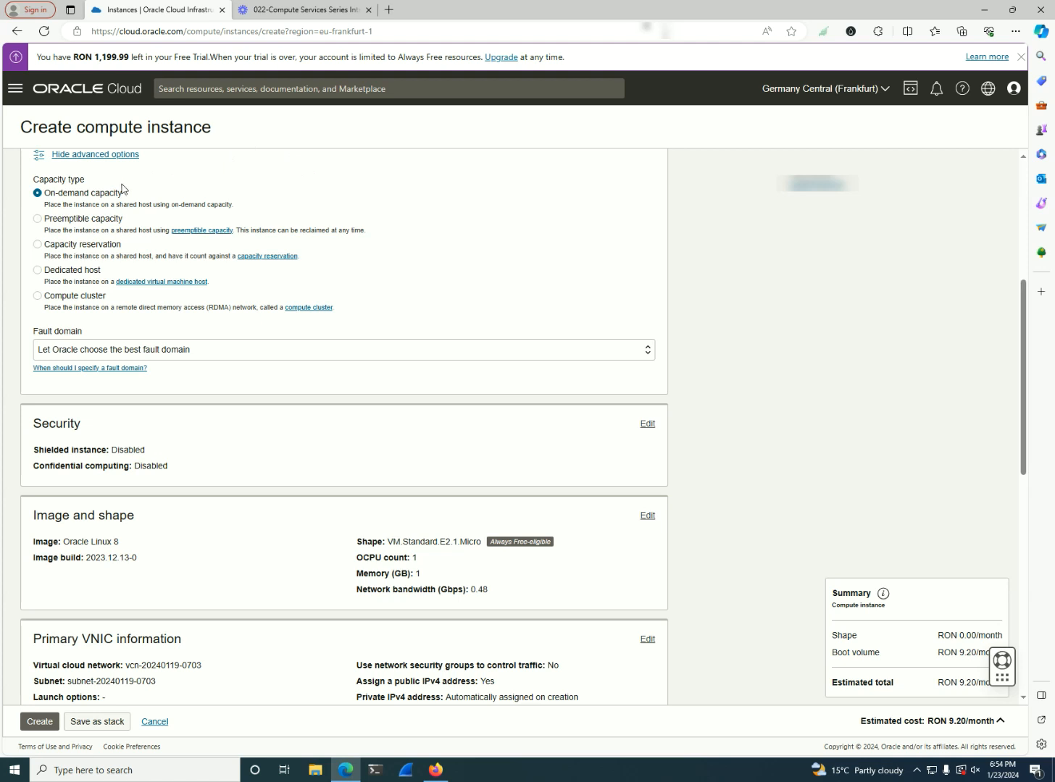
# Select preemptible capacity as the capacity type and reopen the instance creation form
pyautogui.click(115, 219)
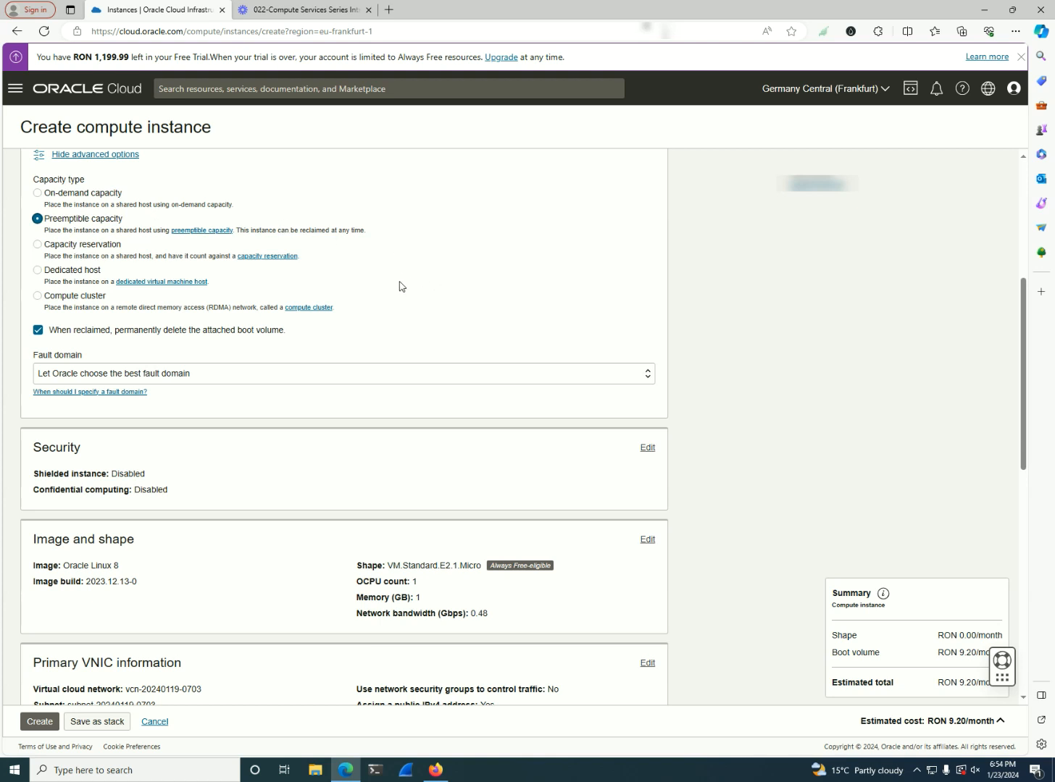
pyautogui.hotkey('alt', 'Left')
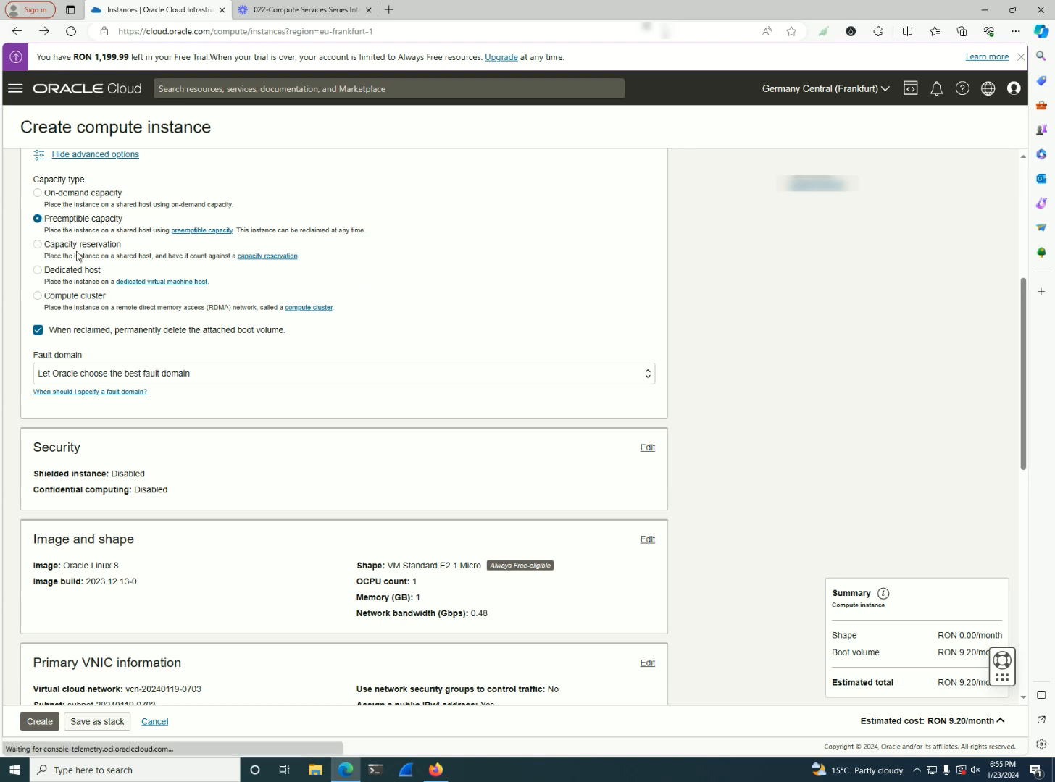
pyautogui.click(239, 192)
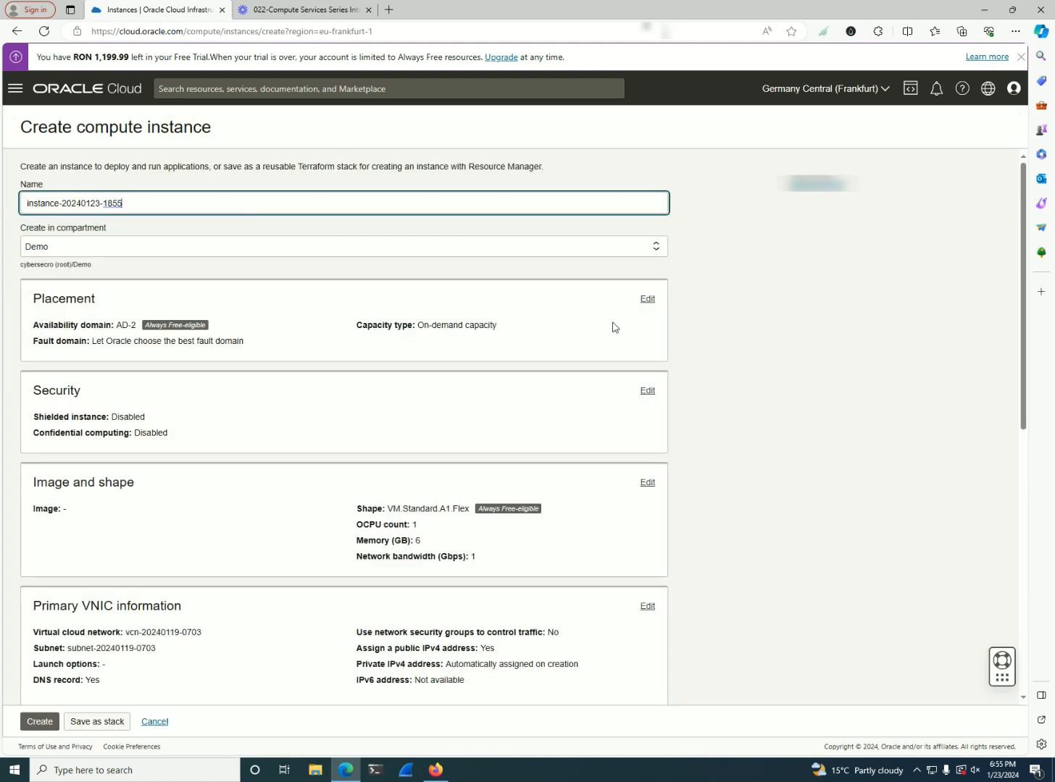
# Expand the placement settings with their advanced options and select capacity reservation as the capacity type
pyautogui.click(648, 299)
pyautogui.scroll(-2, 425, 370)
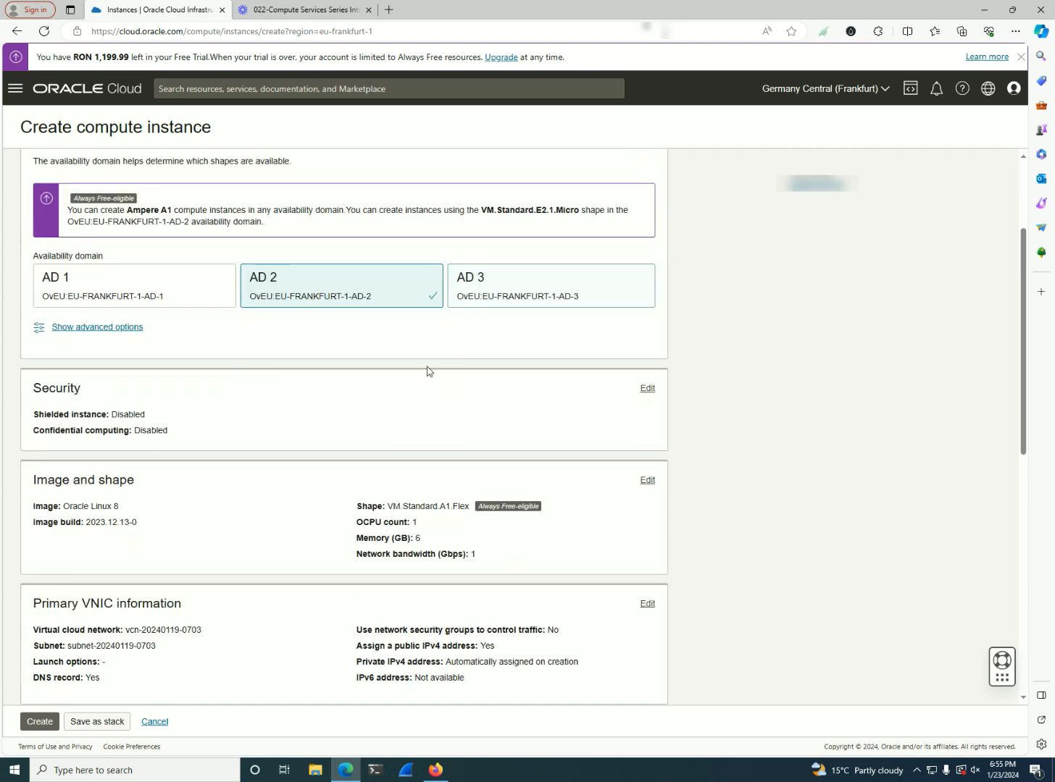
pyautogui.click(143, 321)
pyautogui.scroll(-1, 163, 348)
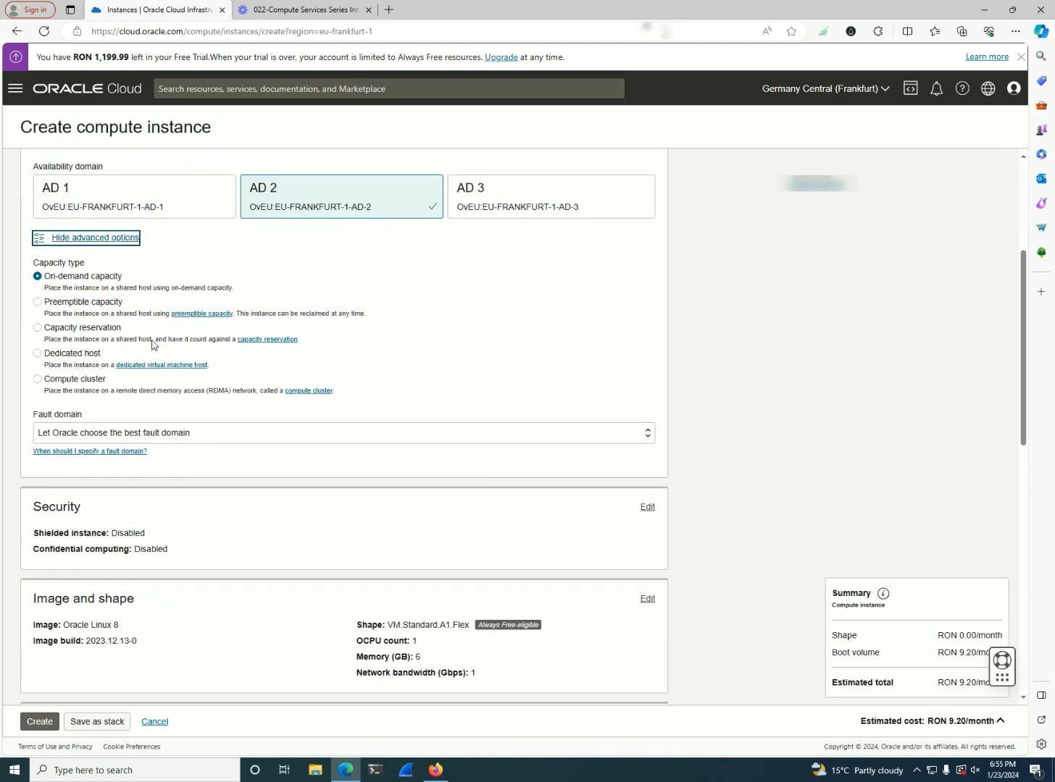
pyautogui.click(103, 329)
pyautogui.scroll(-2, 177, 336)
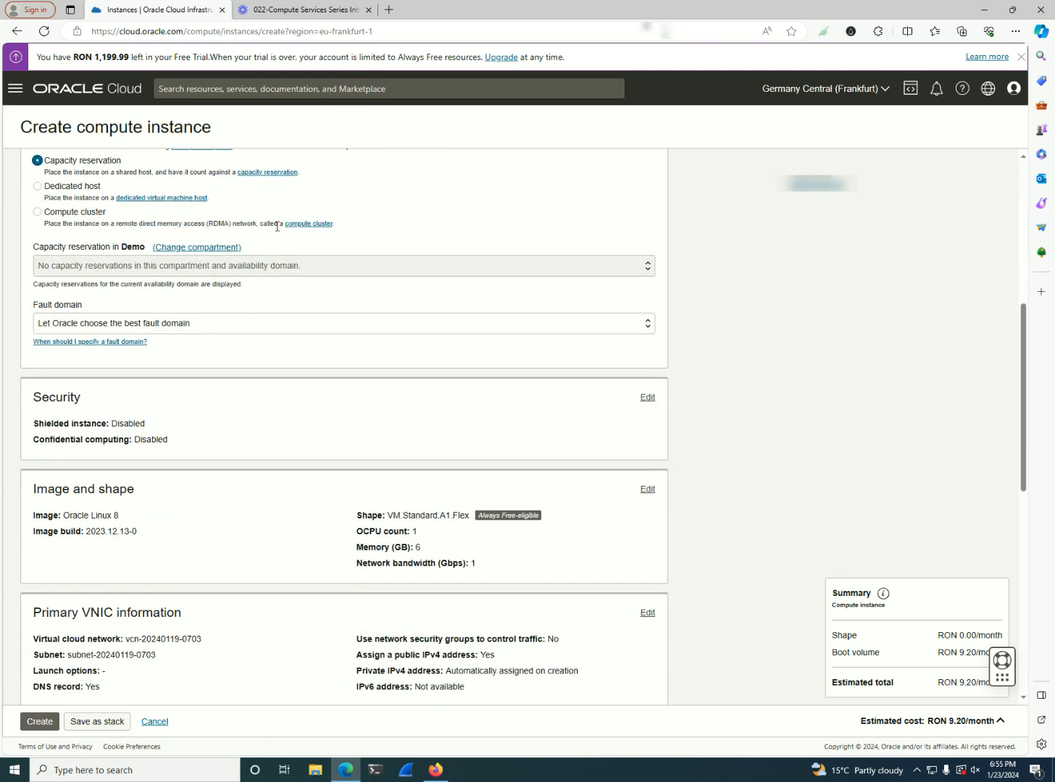
pyautogui.scroll(1, 410, 247)
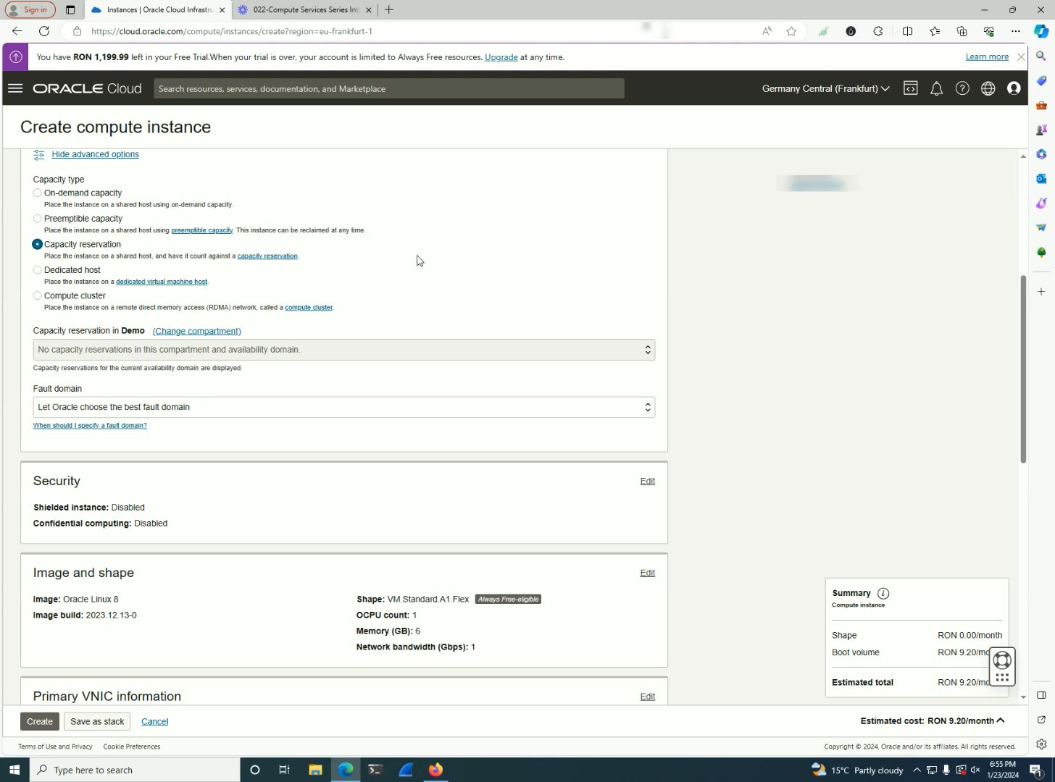
# Try the dedicated host and compute cluster capacity types for the instance placement
pyautogui.click(79, 272)
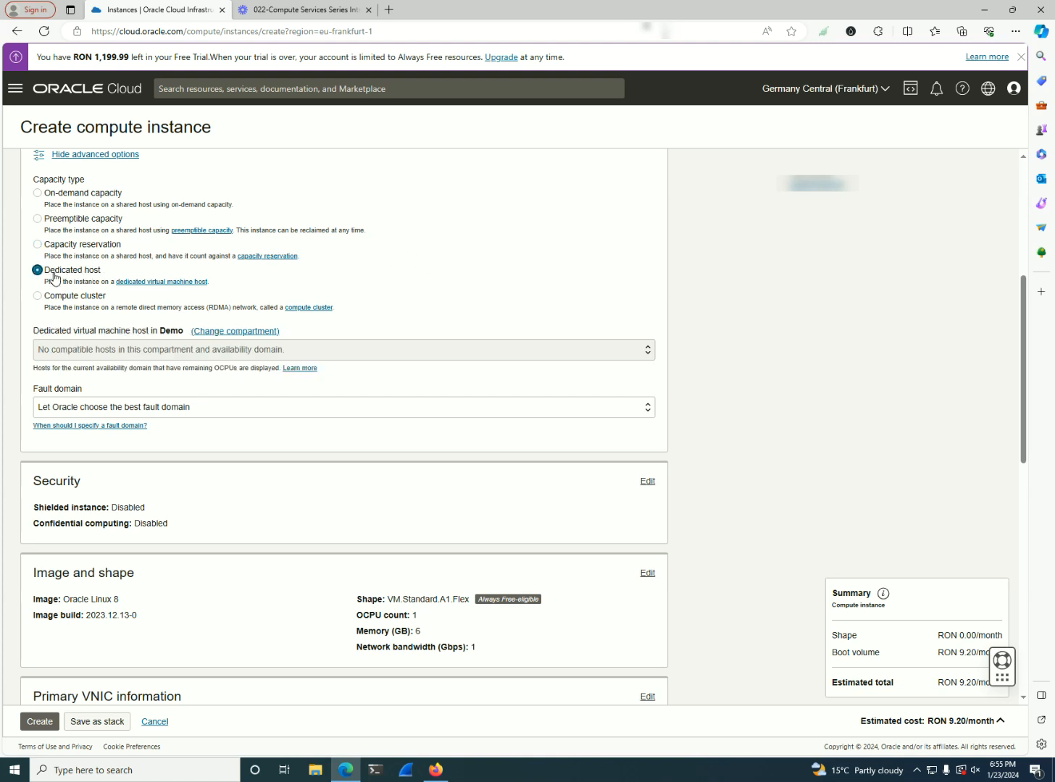
pyautogui.scroll(-1, 369, 273)
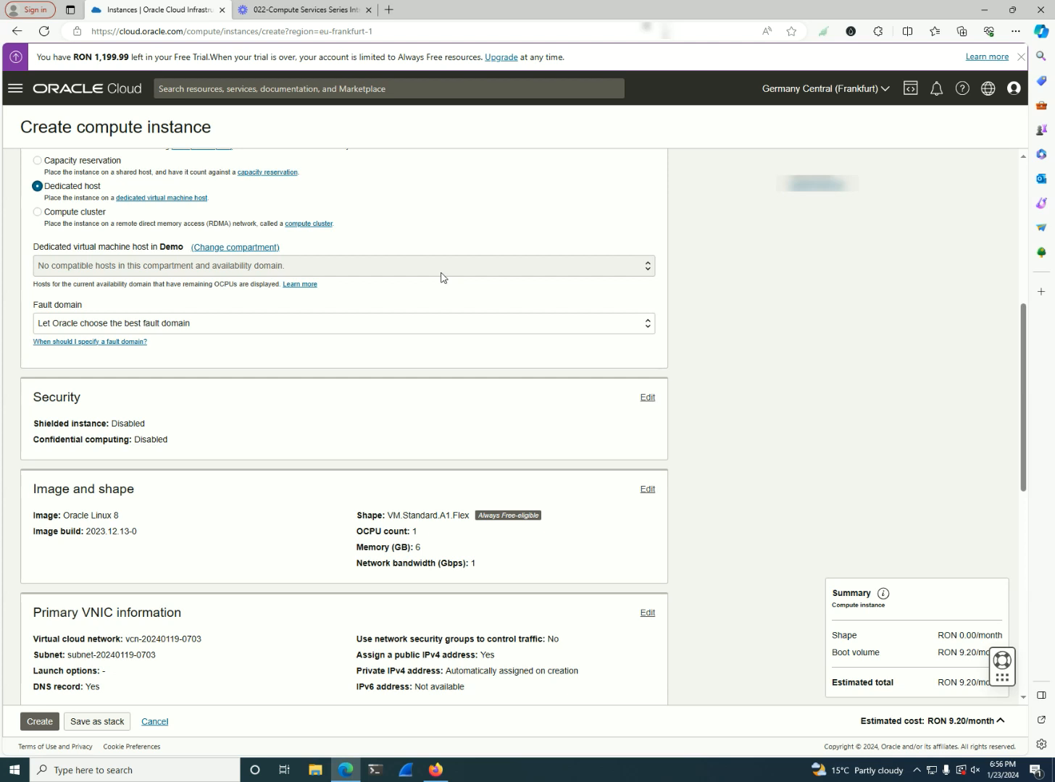
pyautogui.click(51, 213)
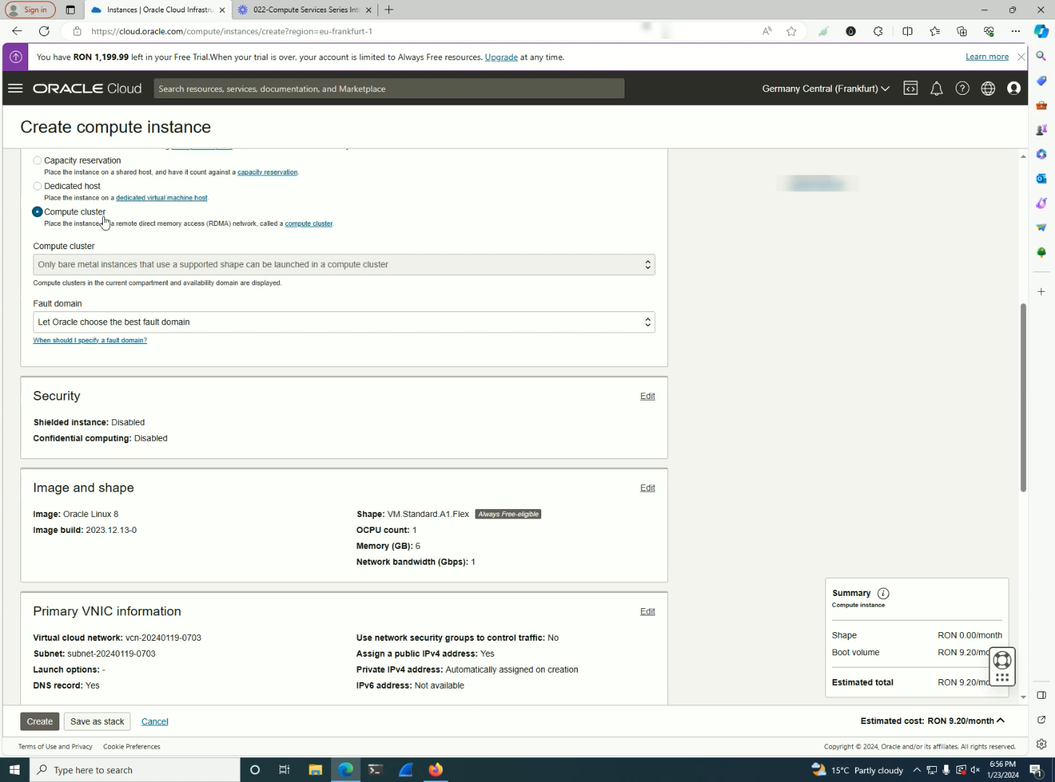
# Set the capacity type to on-demand capacity and hide the advanced placement options
pyautogui.scroll(5, 145, 255)
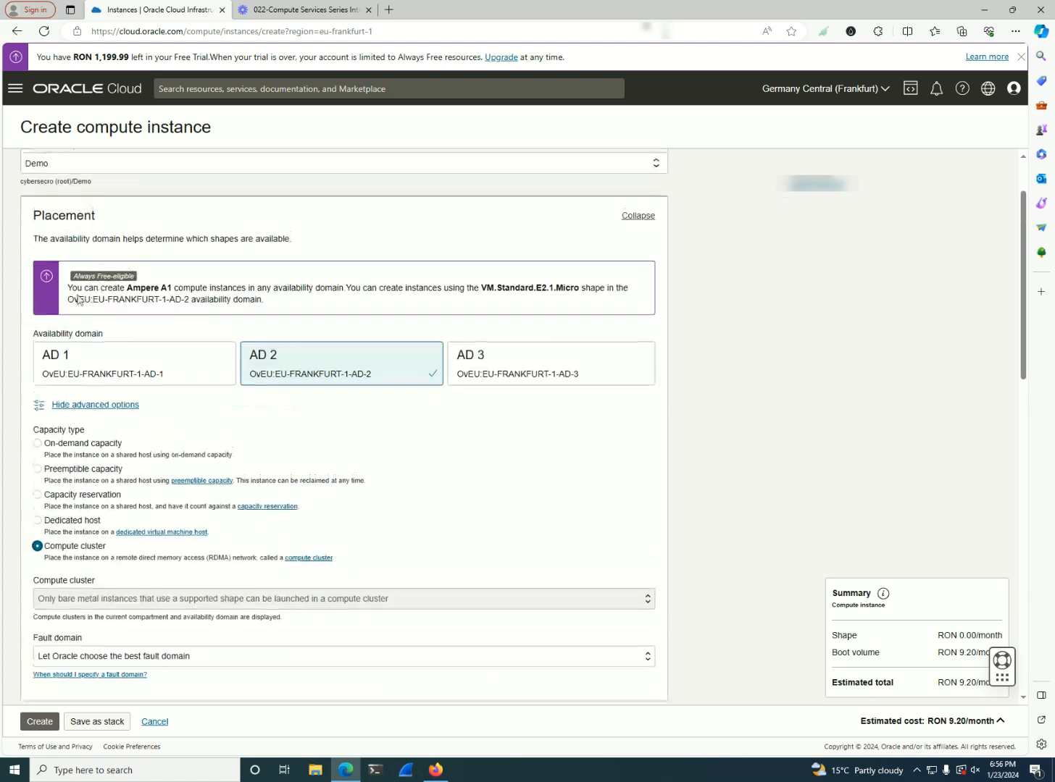
pyautogui.click(82, 443)
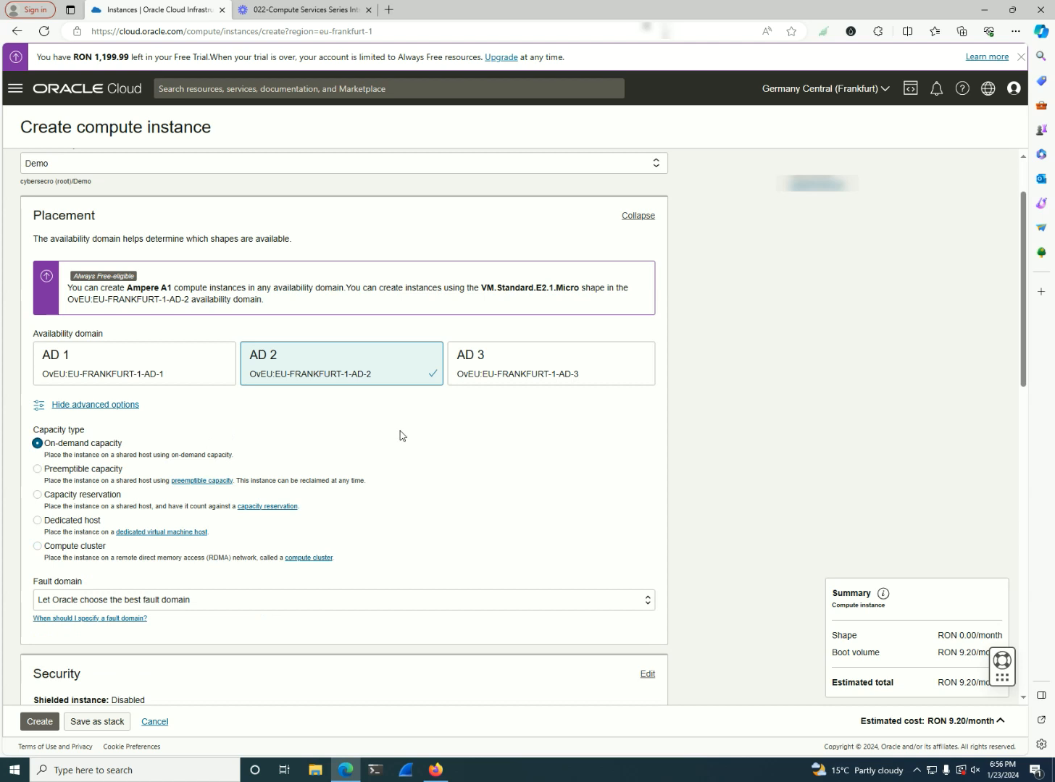
pyautogui.click(115, 405)
# Expand the security settings of the instance and enable Shielded instance
pyautogui.scroll(-2, 285, 416)
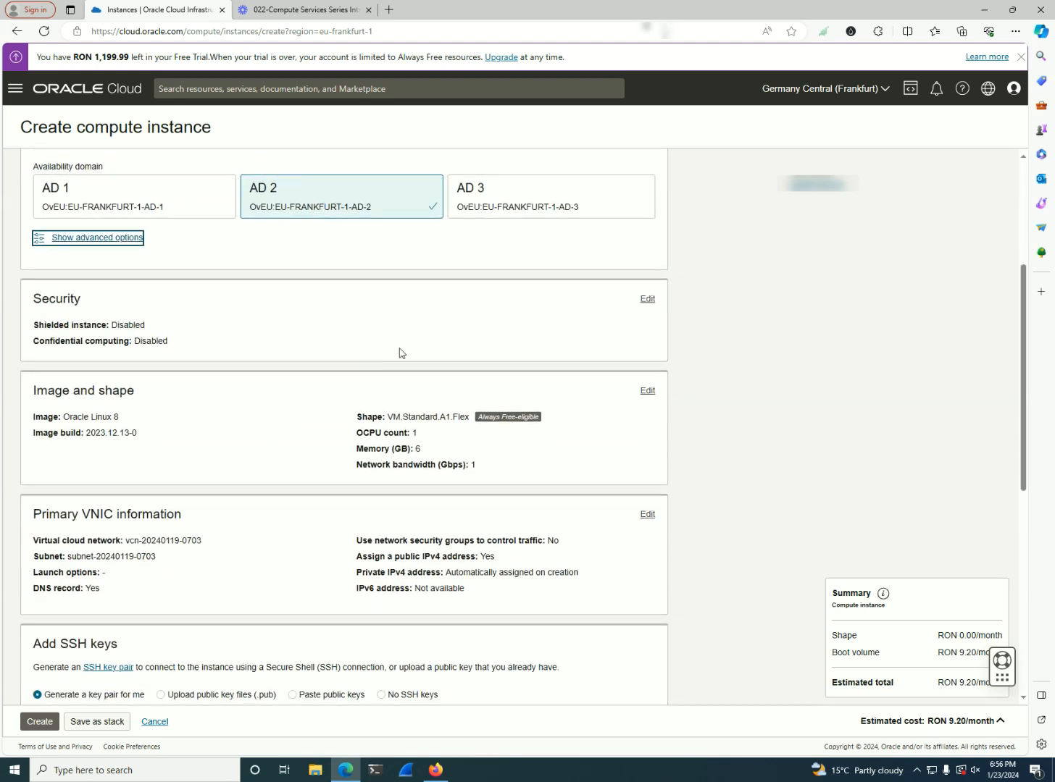
pyautogui.click(646, 299)
pyautogui.scroll(-1, 447, 396)
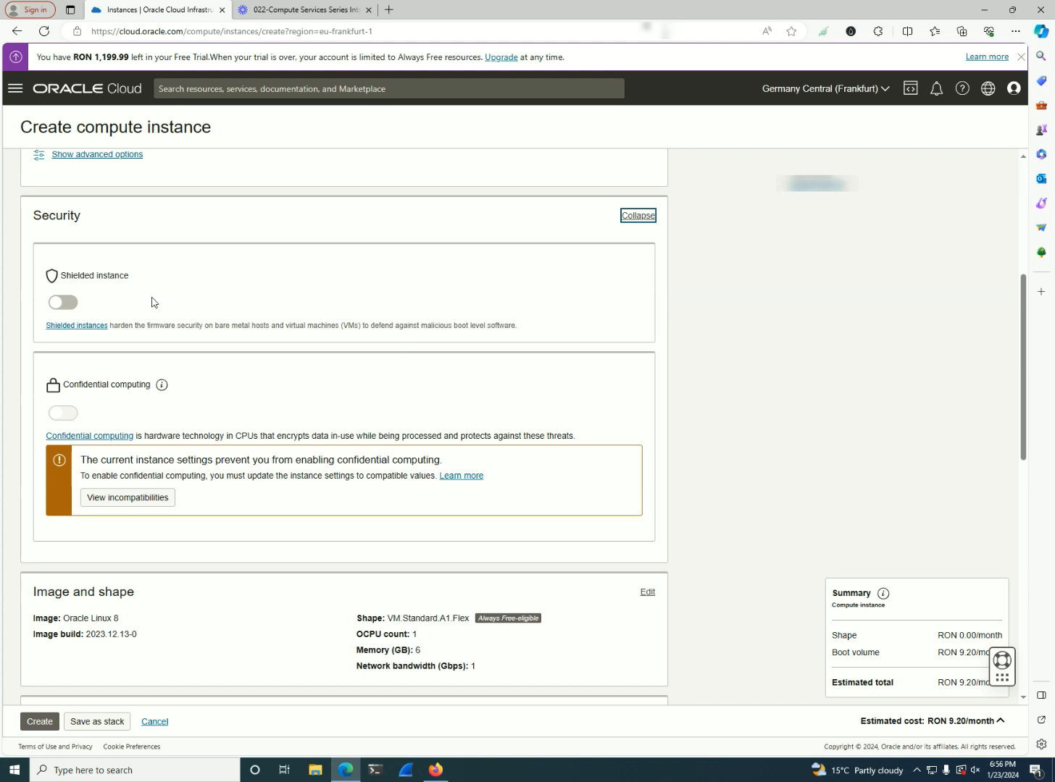
pyautogui.click(61, 306)
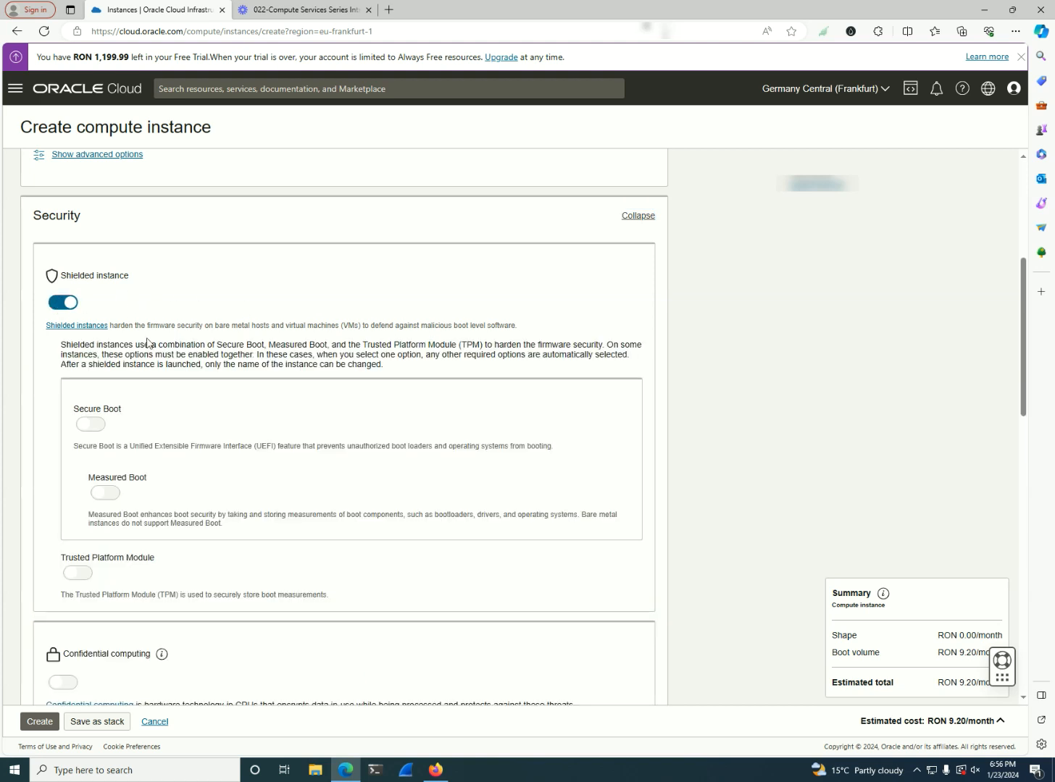
# Expand the image and shape settings and change the shape to VM.Standard.E4.Flex from the AMD series
pyautogui.scroll(-1, 204, 360)
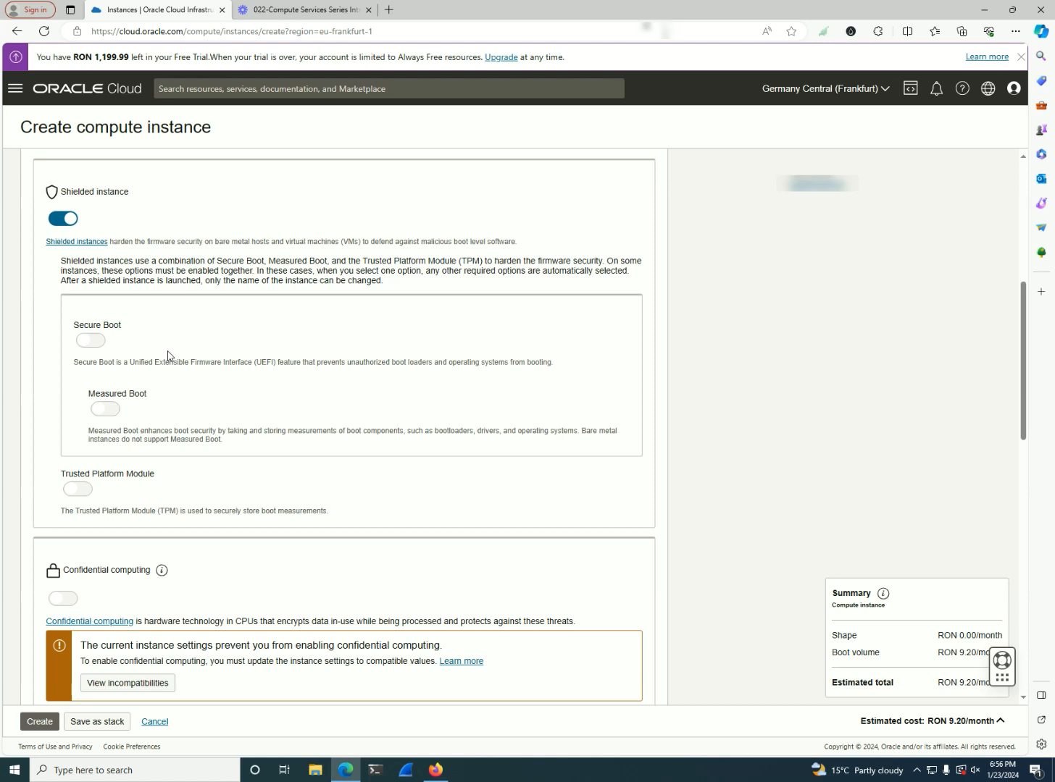
pyautogui.scroll(-1, 207, 362)
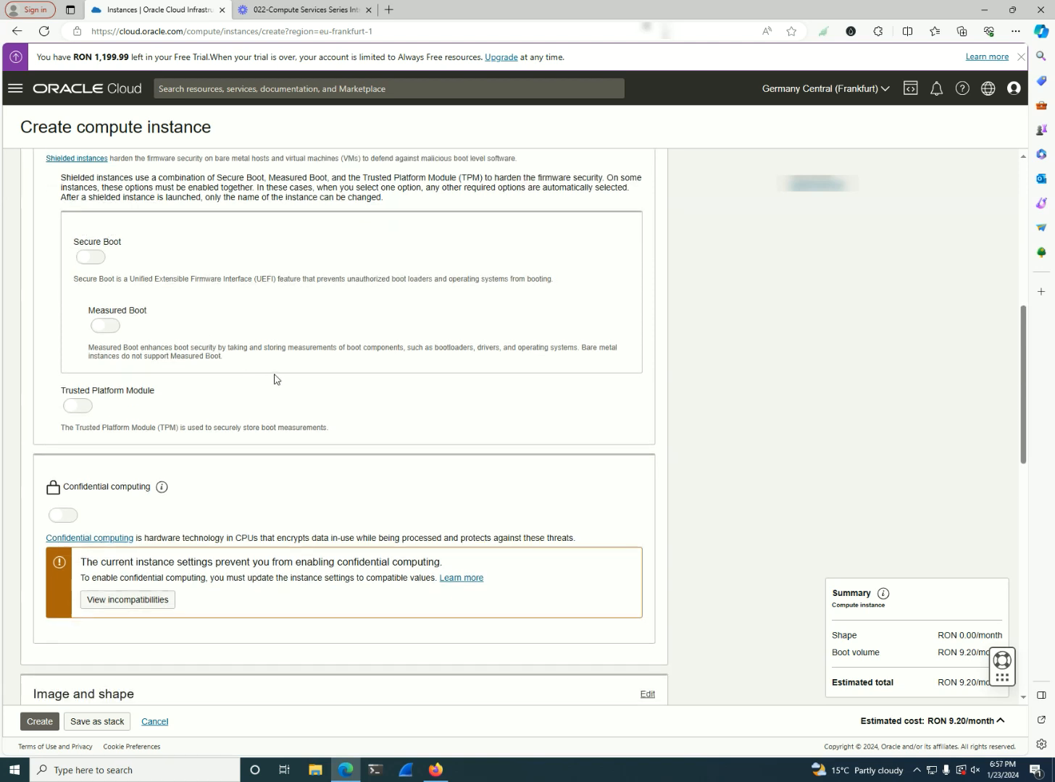
pyautogui.scroll(-1, 274, 379)
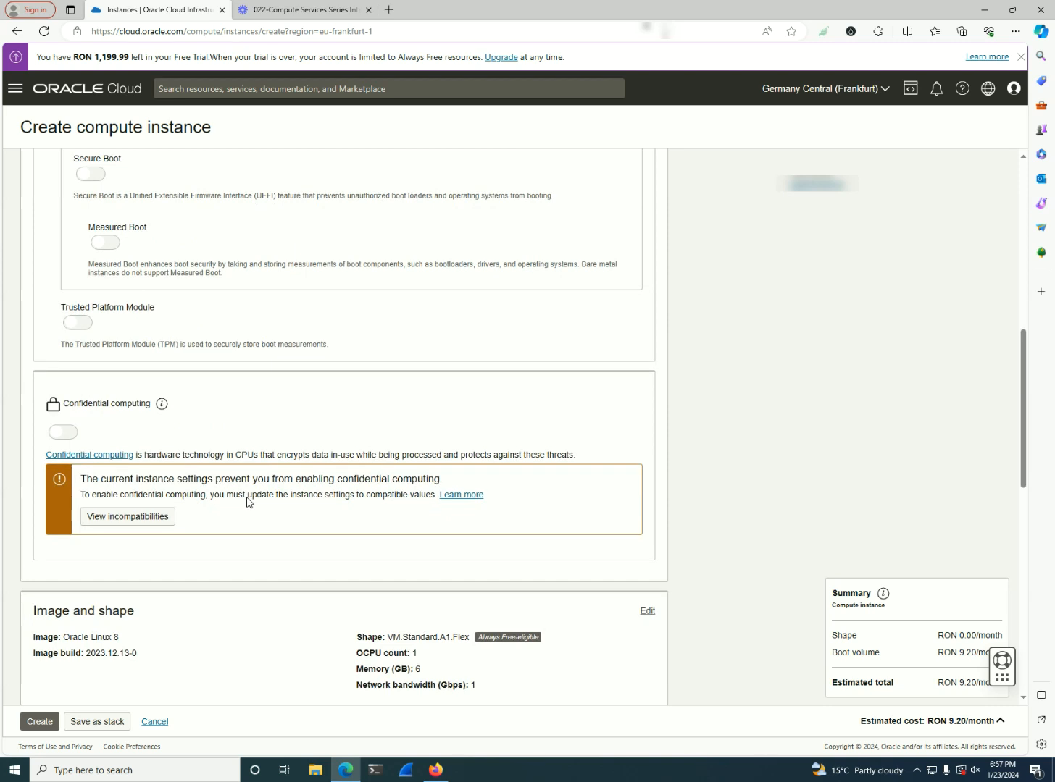
pyautogui.scroll(-1, 351, 629)
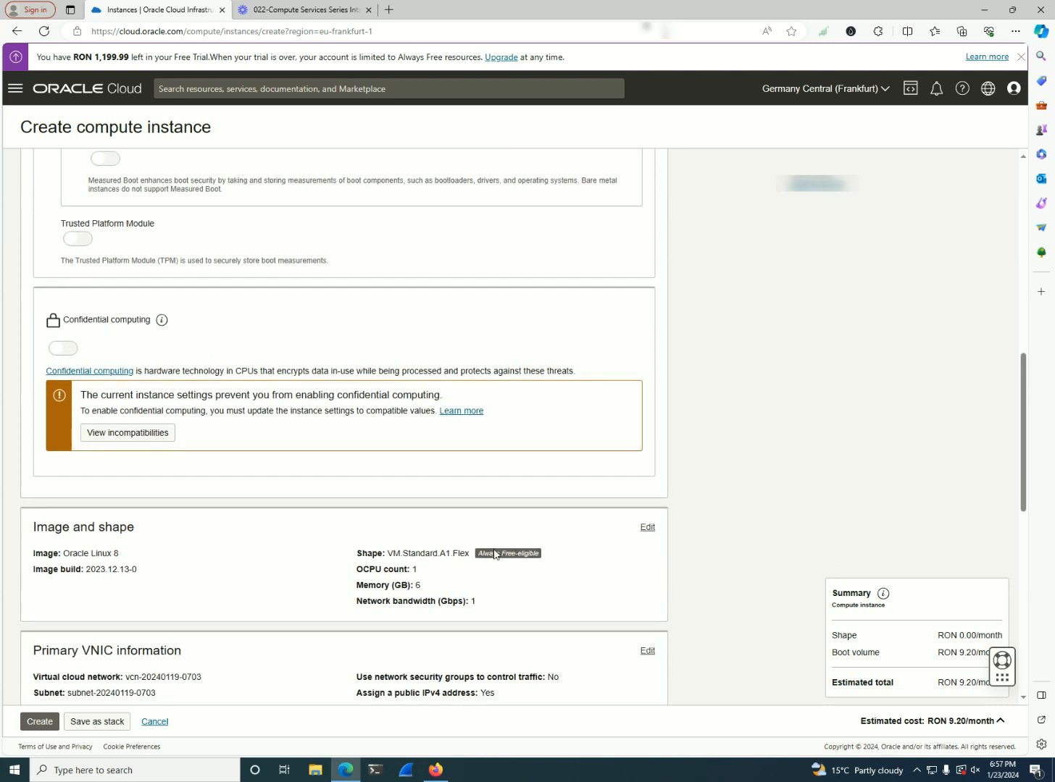
pyautogui.click(647, 528)
pyautogui.scroll(-3, 536, 550)
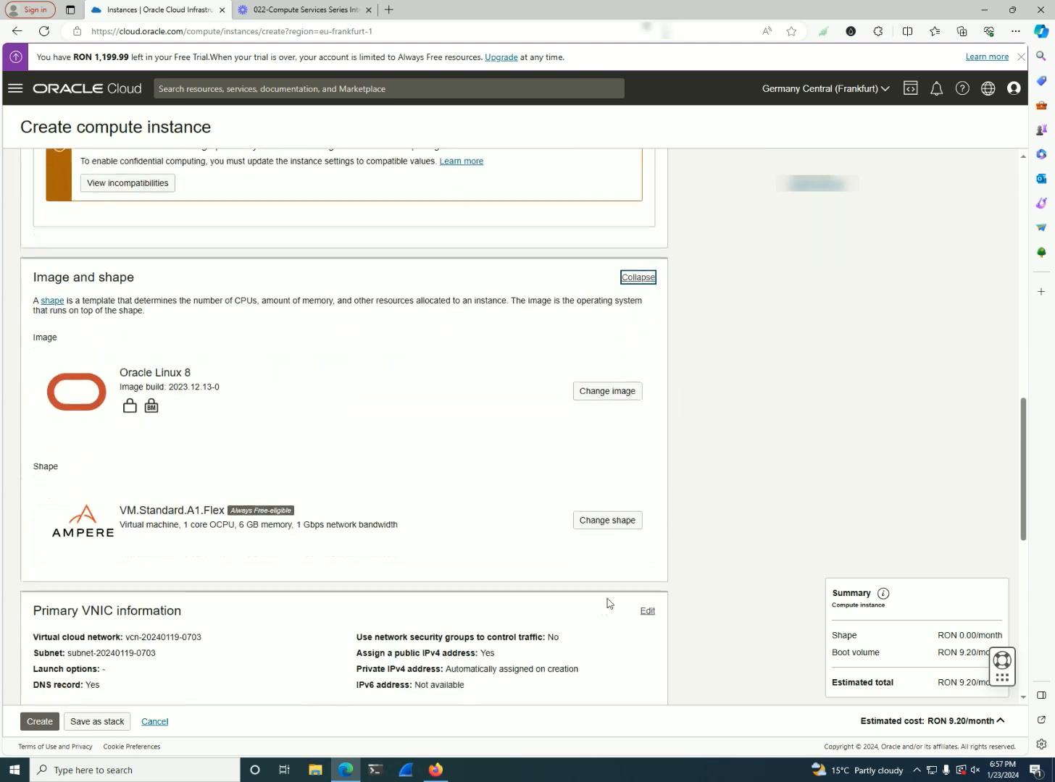
pyautogui.click(575, 527)
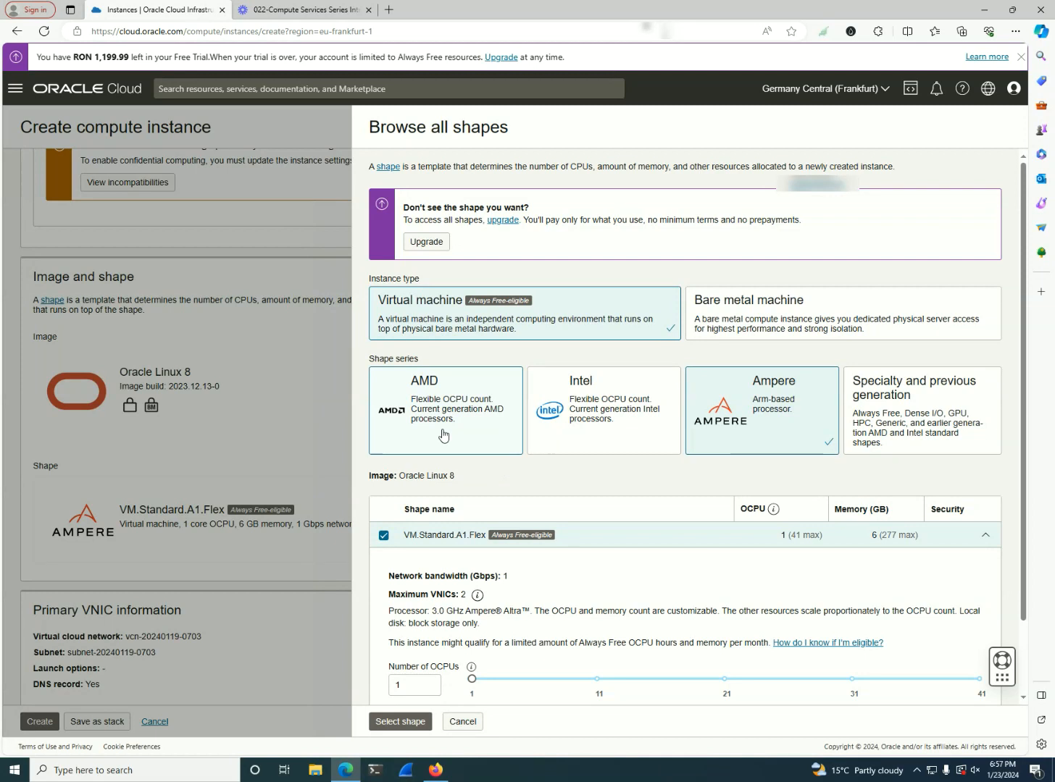
pyautogui.click(443, 436)
pyautogui.click(382, 539)
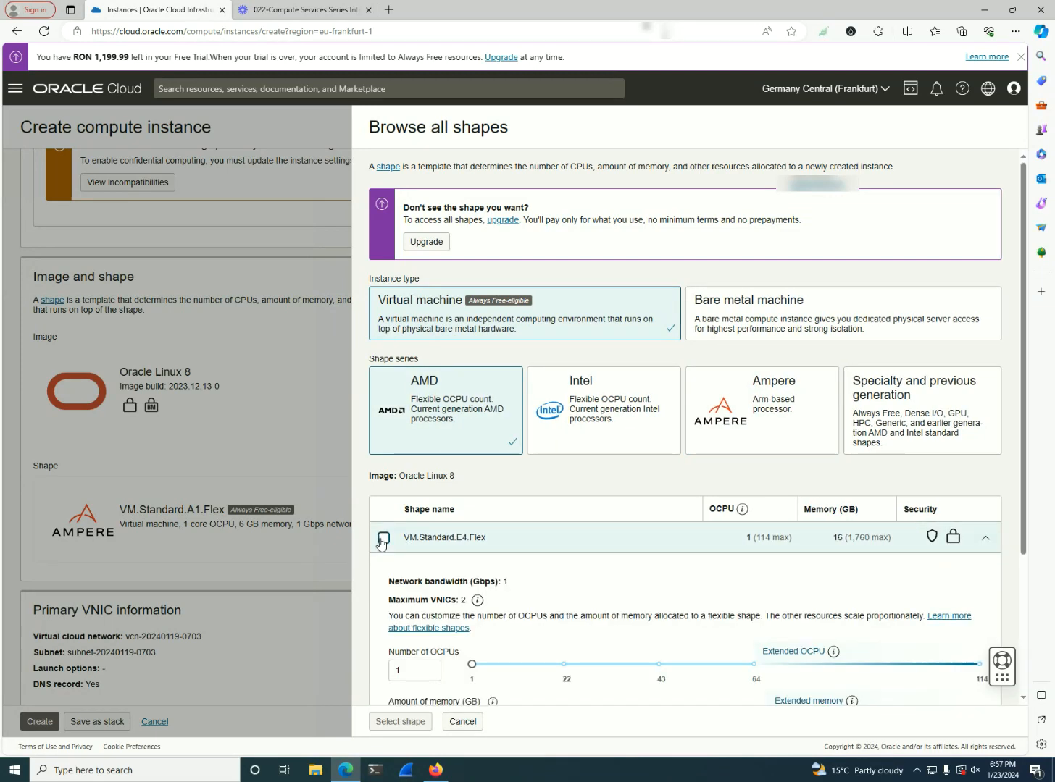
pyautogui.click(400, 721)
# Enable Secure Boot and Measured Boot for the shielded instance
pyautogui.scroll(3, 230, 476)
pyautogui.scroll(2, 231, 476)
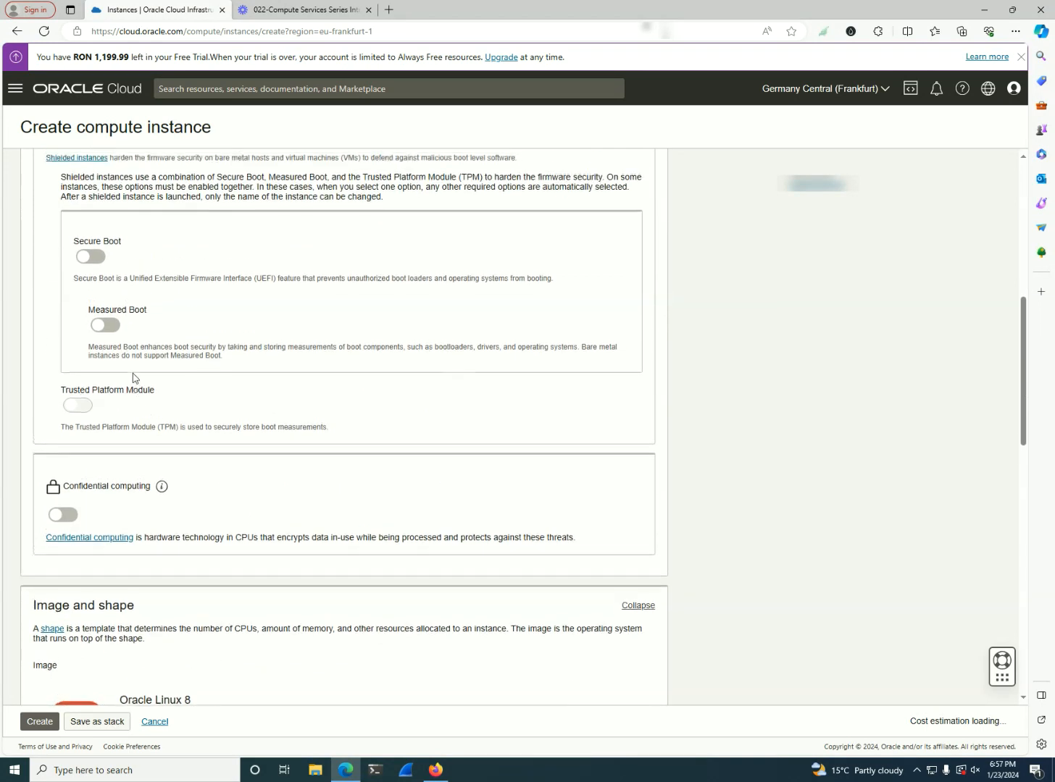
pyautogui.click(98, 260)
pyautogui.click(99, 259)
pyautogui.click(99, 259)
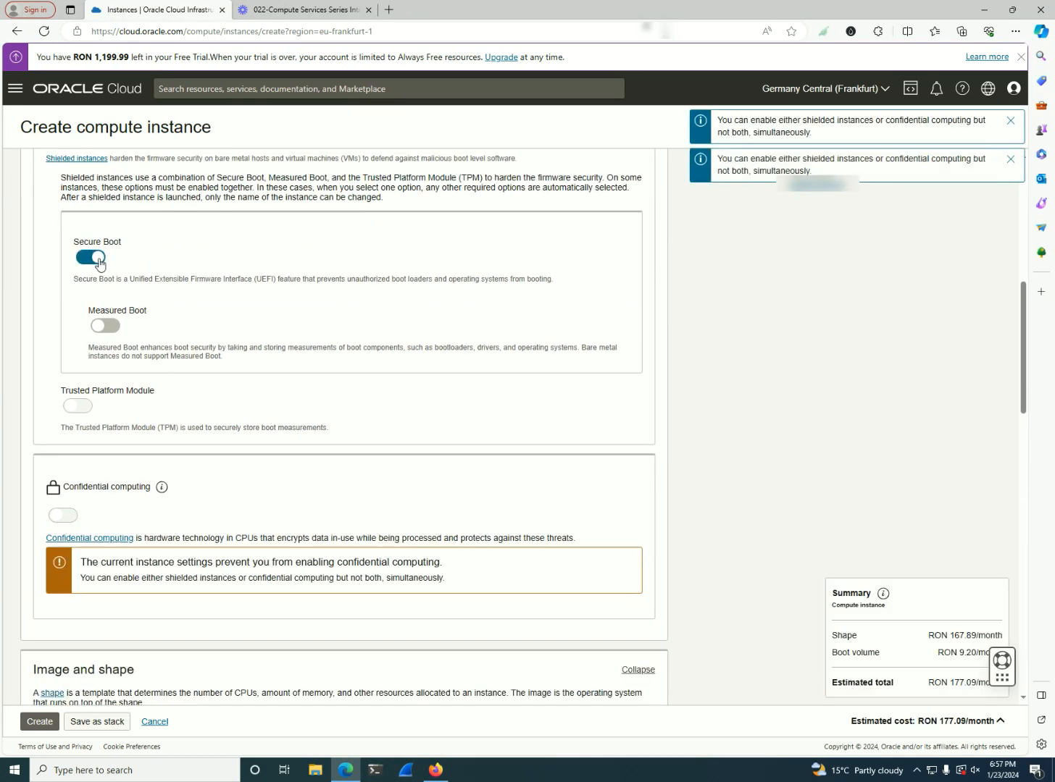
pyautogui.click(115, 330)
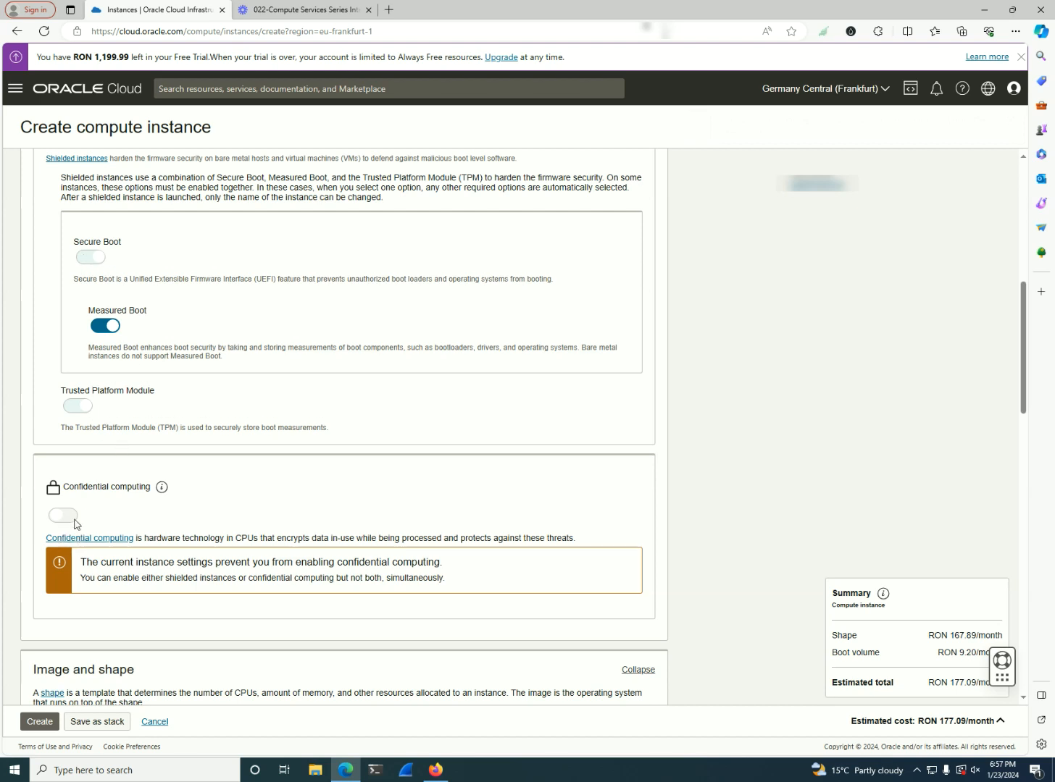
pyautogui.scroll(-1, 147, 529)
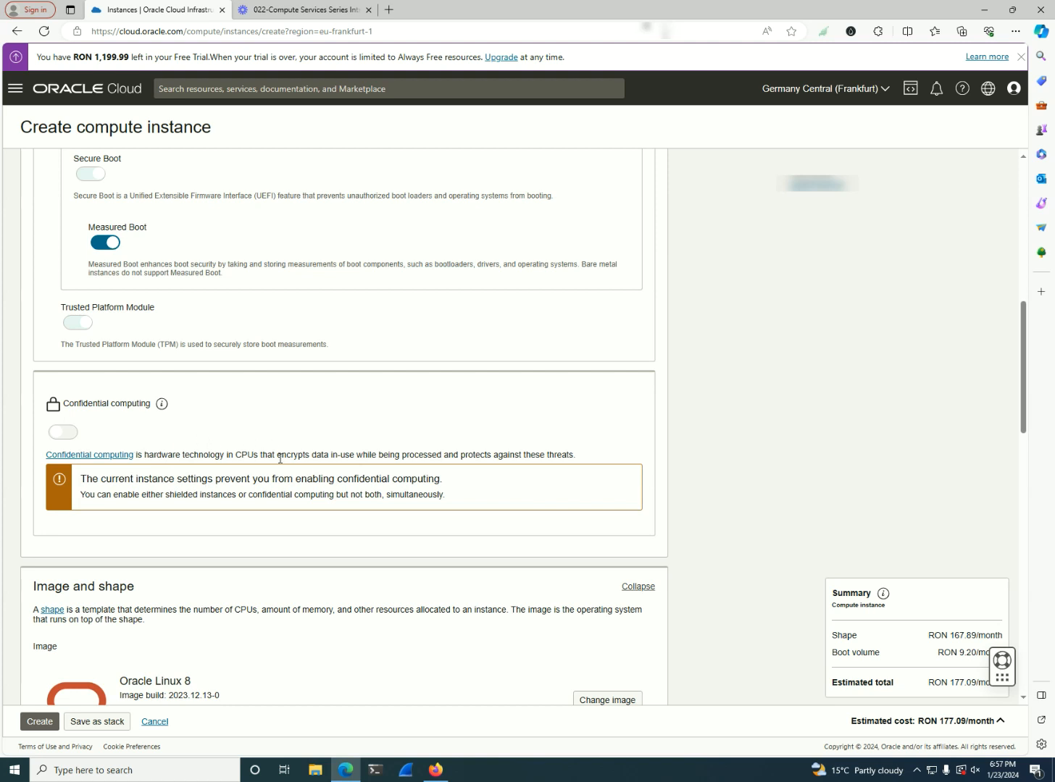
# Open the Confidential computing documentation, examine the limitations and supported compute shapes, and return to the instance creation page
pyautogui.moveTo(464, 501); pyautogui.dragTo(71, 476)
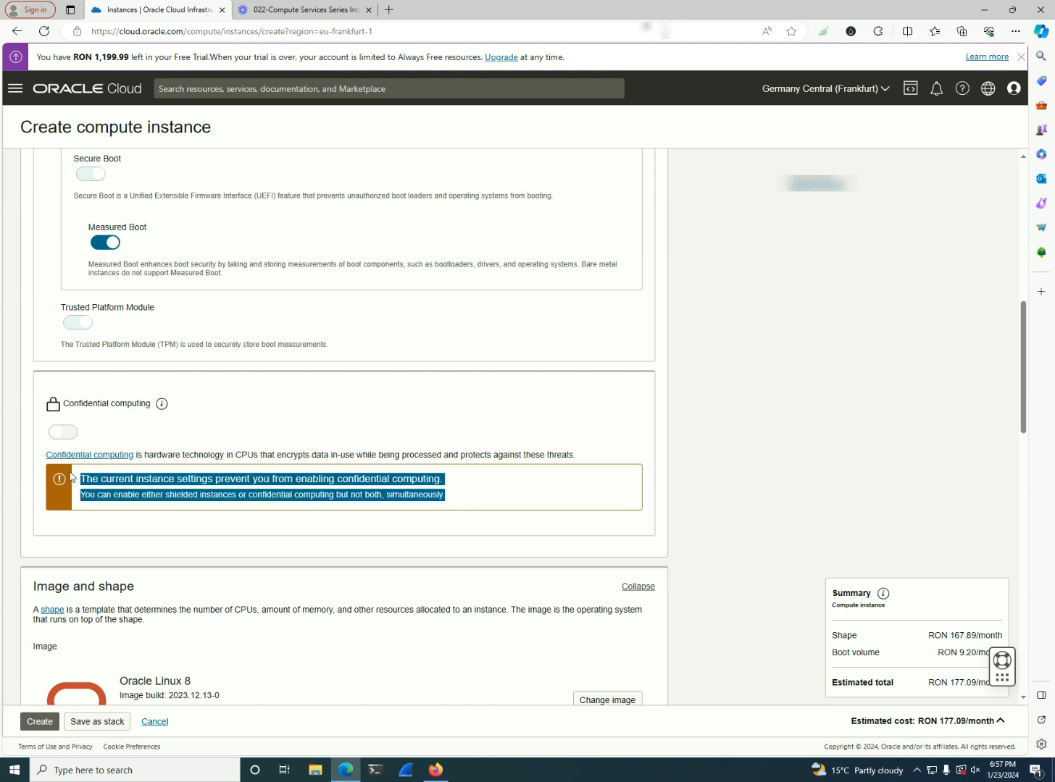
pyautogui.click(259, 431)
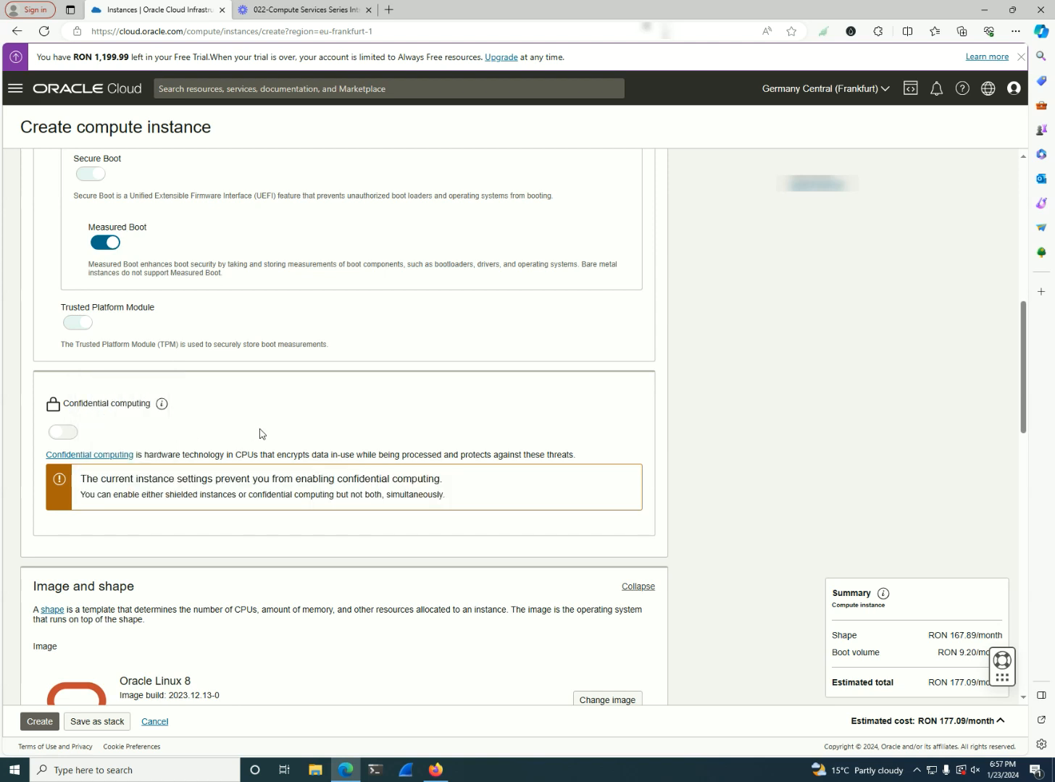
pyautogui.click(78, 457)
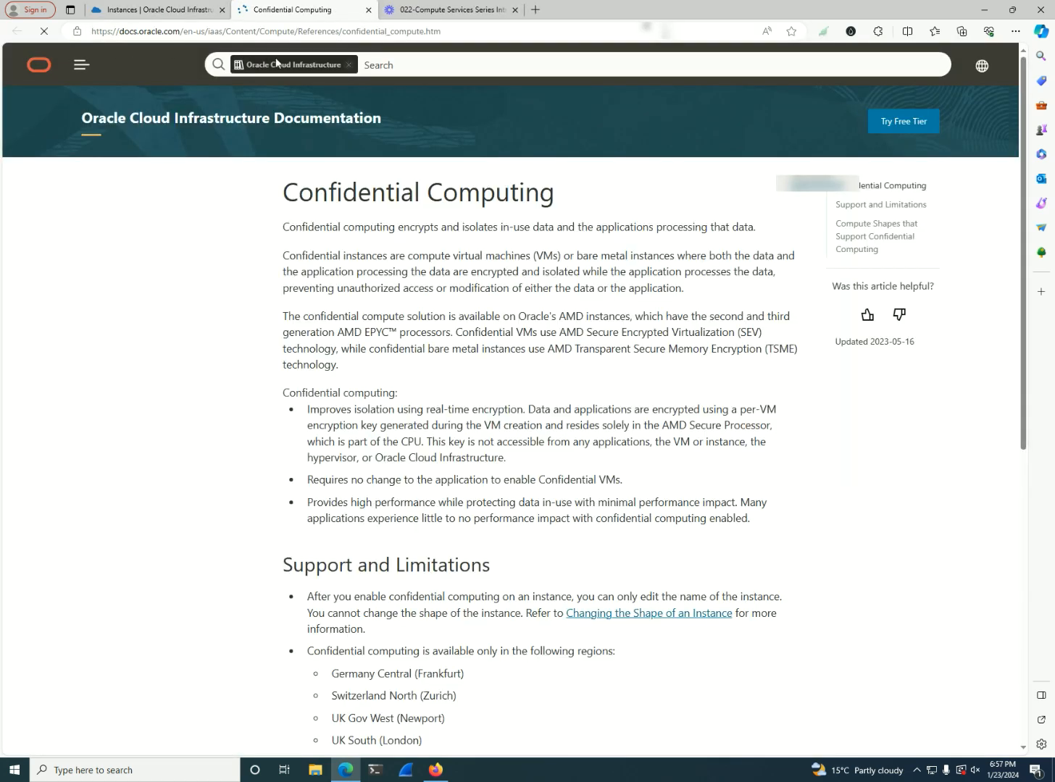
pyautogui.scroll(-1, 481, 348)
pyautogui.scroll(-4, 410, 328)
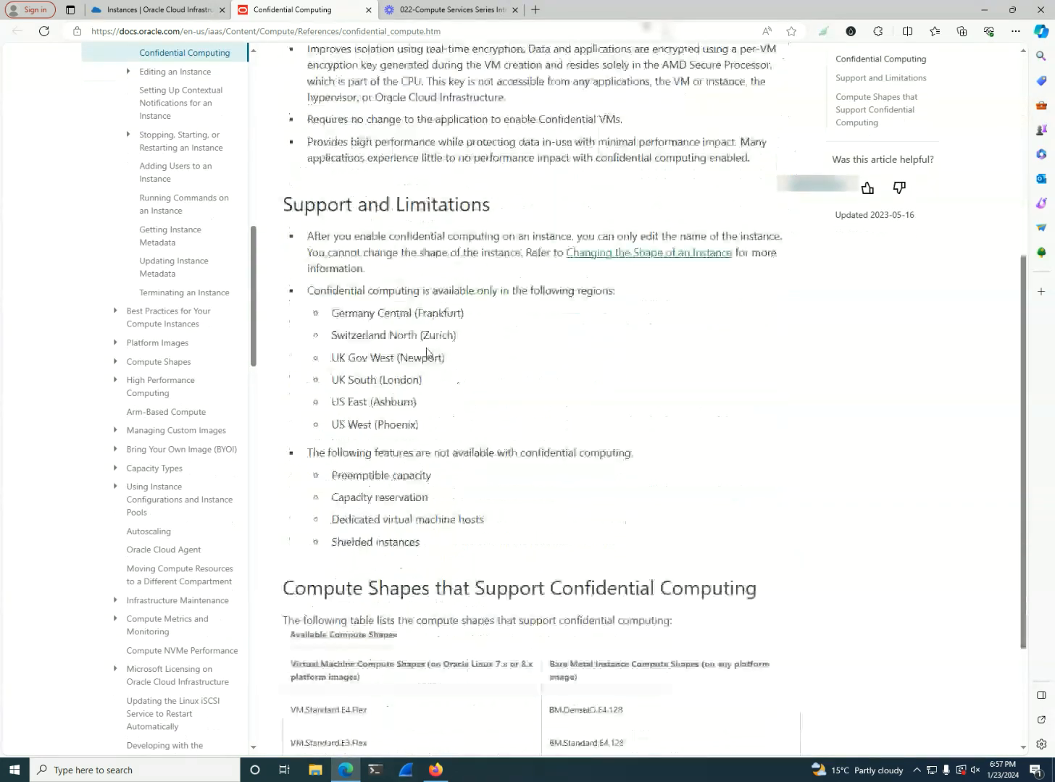
pyautogui.scroll(-1, 410, 330)
pyautogui.moveTo(626, 610); pyautogui.dragTo(289, 545)
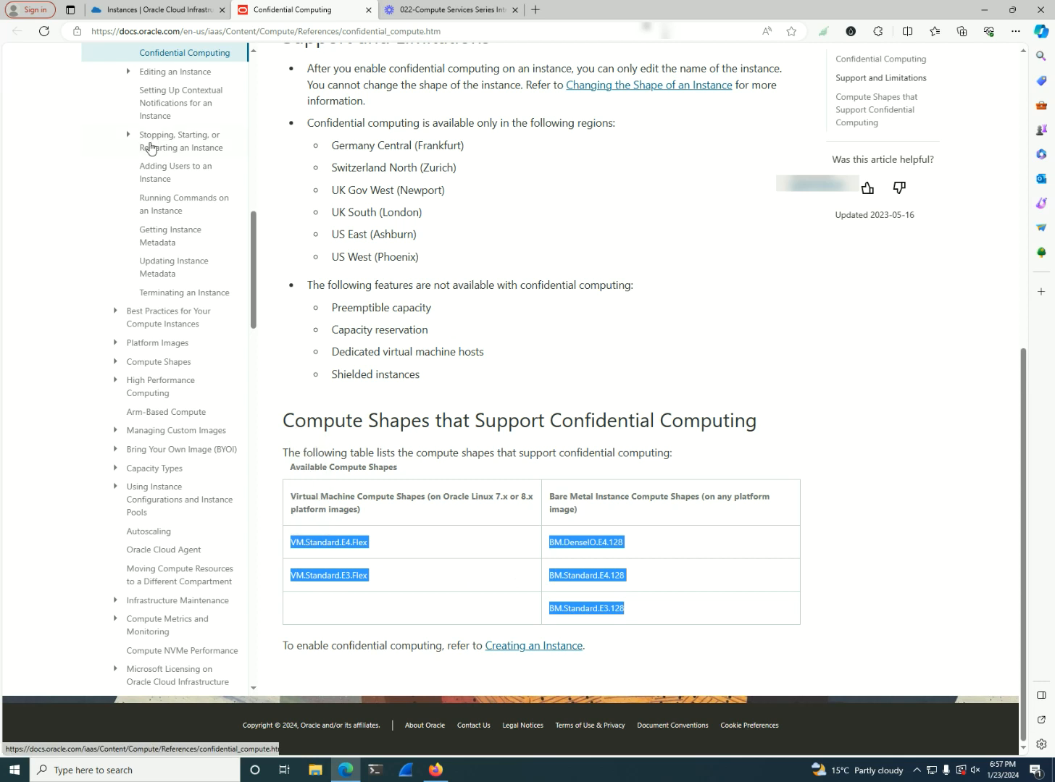
pyautogui.click(148, 6)
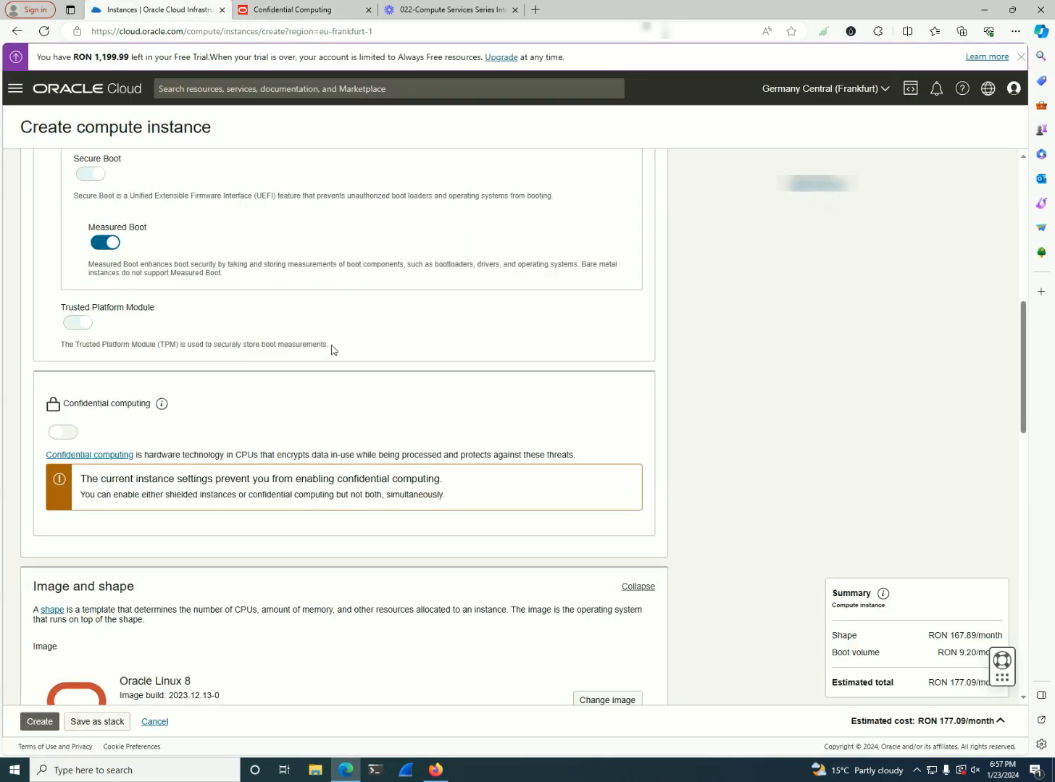
# Disable Shielded instance in the security settings so that confidential computing can be chosen instead
pyautogui.scroll(-3, 384, 424)
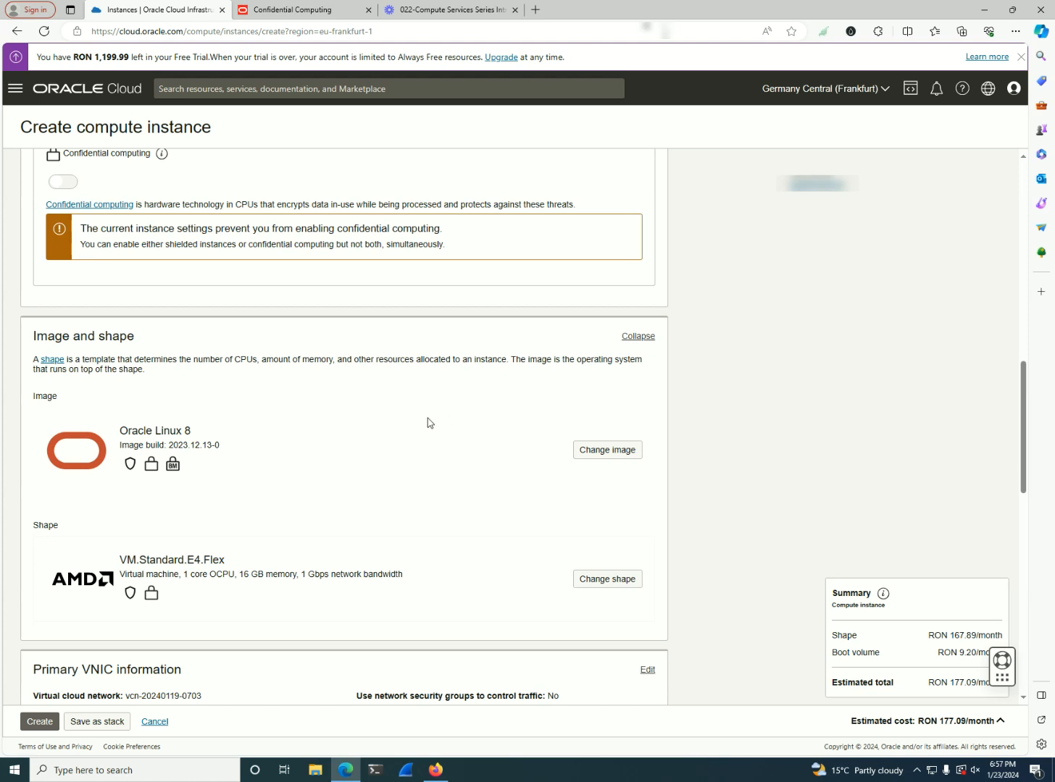
pyautogui.scroll(2, 427, 423)
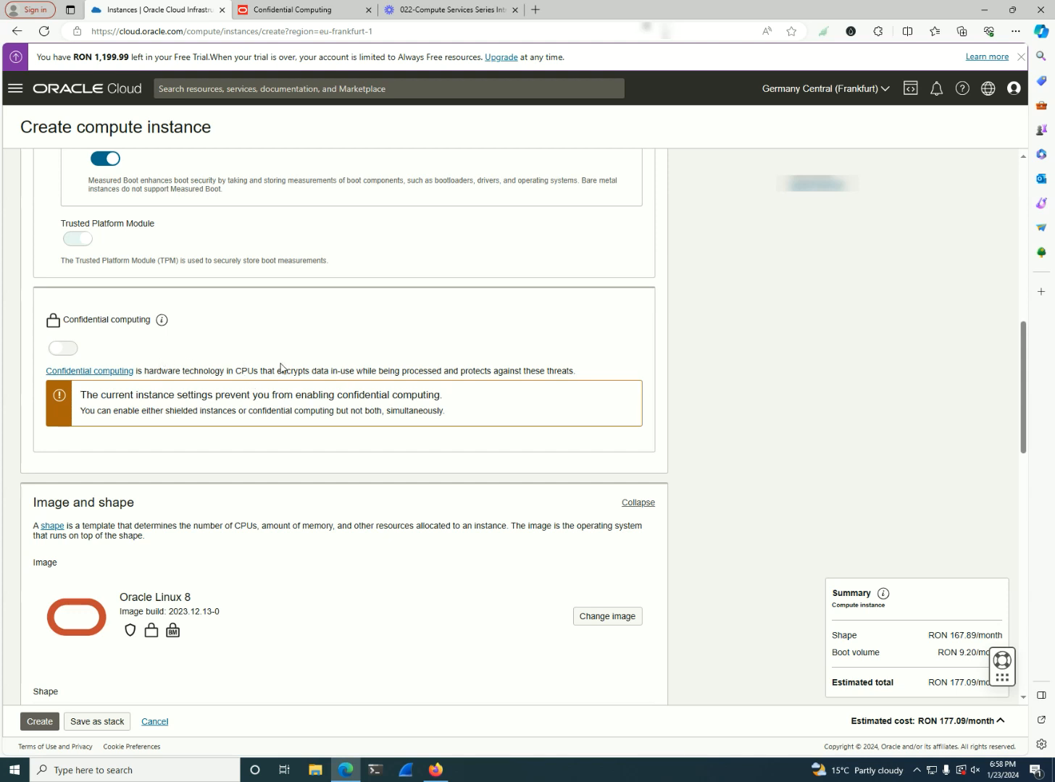
pyautogui.scroll(5, 276, 367)
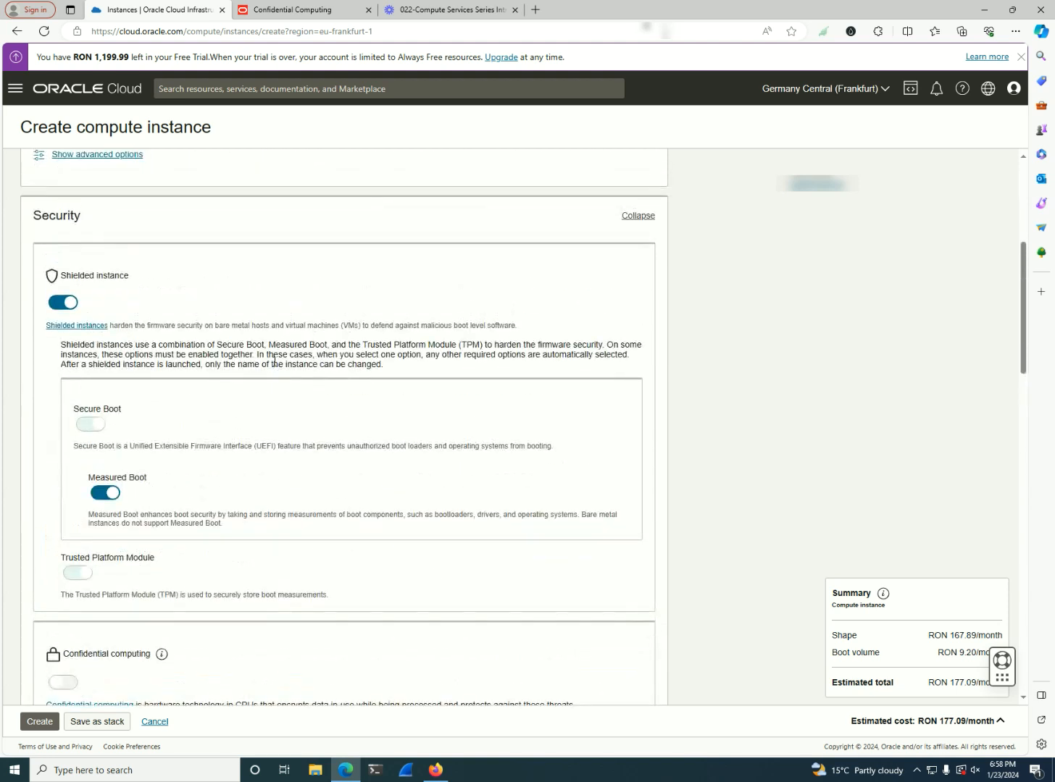
pyautogui.click(69, 303)
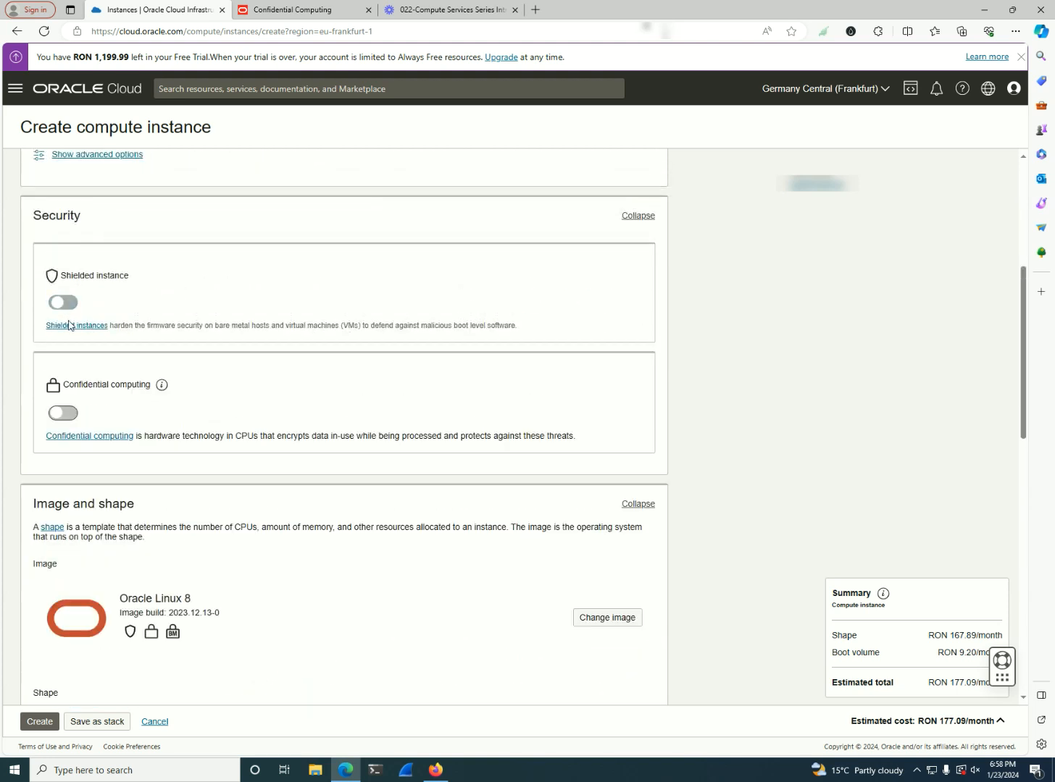
# Change the instance shape to the bare metal machine shape BM.Standard.E4.128
pyautogui.moveTo(165, 387)
pyautogui.scroll(-1, 176, 392)
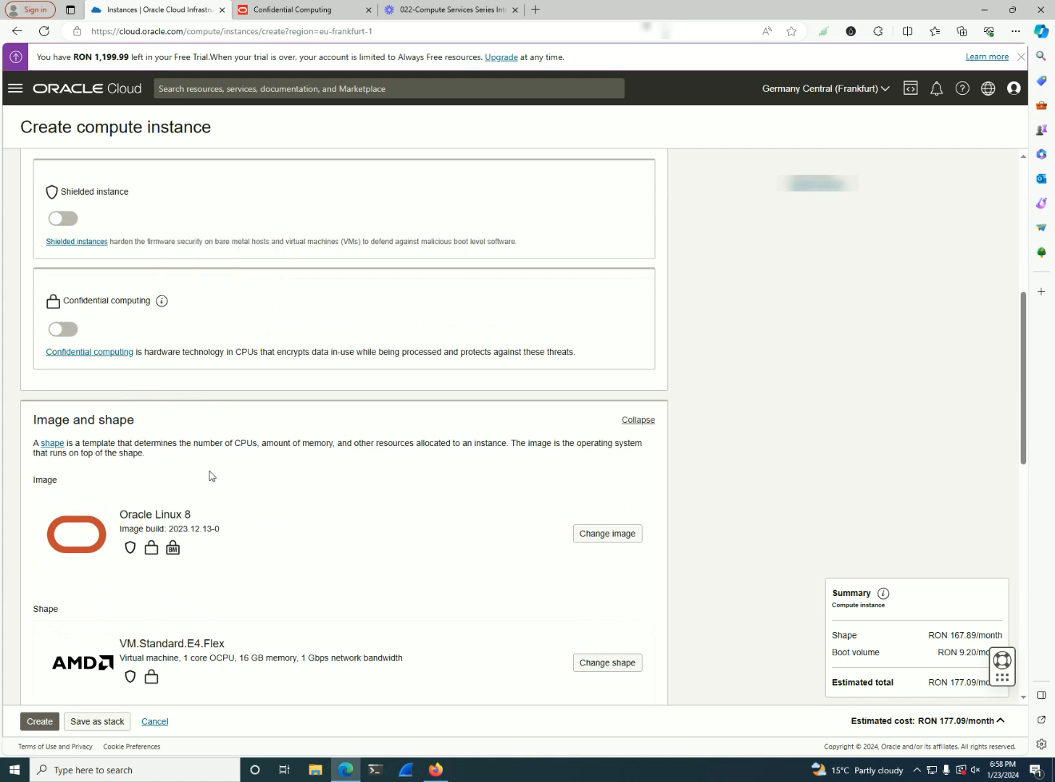
pyautogui.scroll(-2, 210, 475)
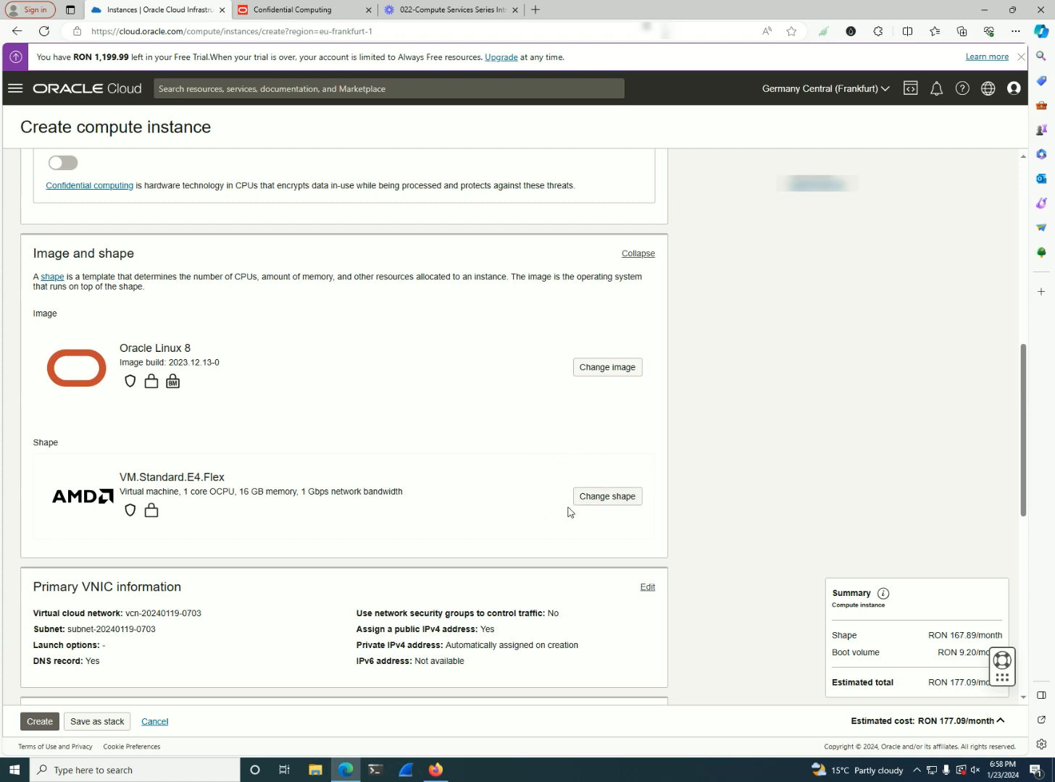
pyautogui.click(591, 498)
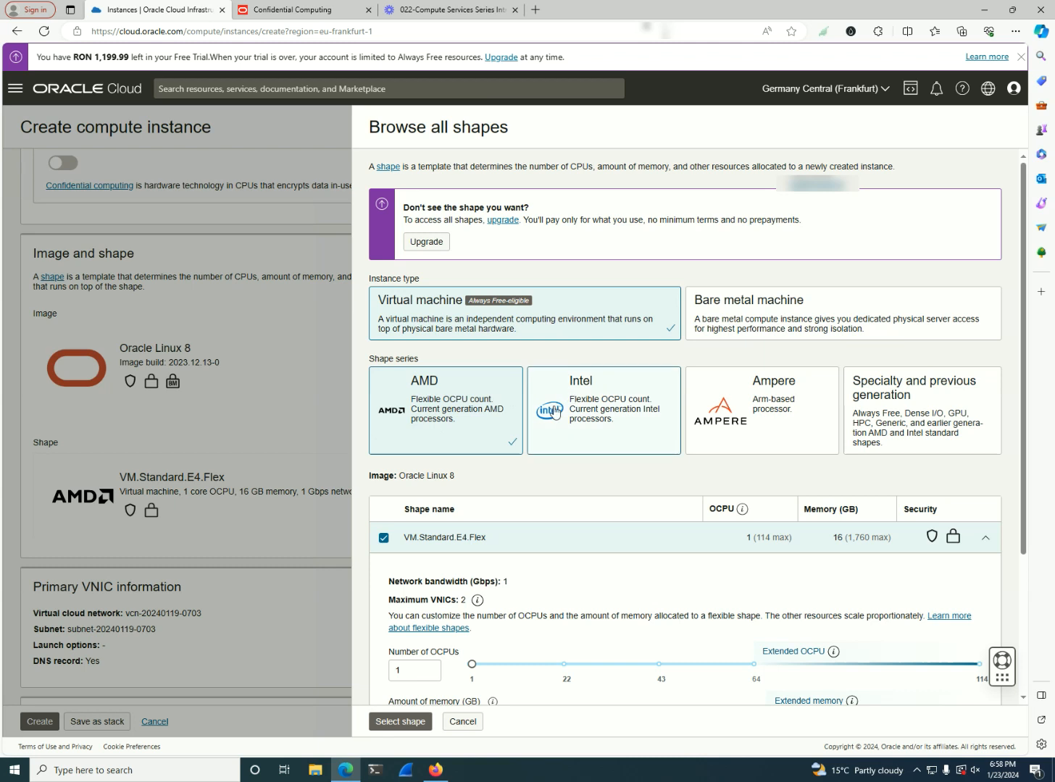
pyautogui.click(742, 326)
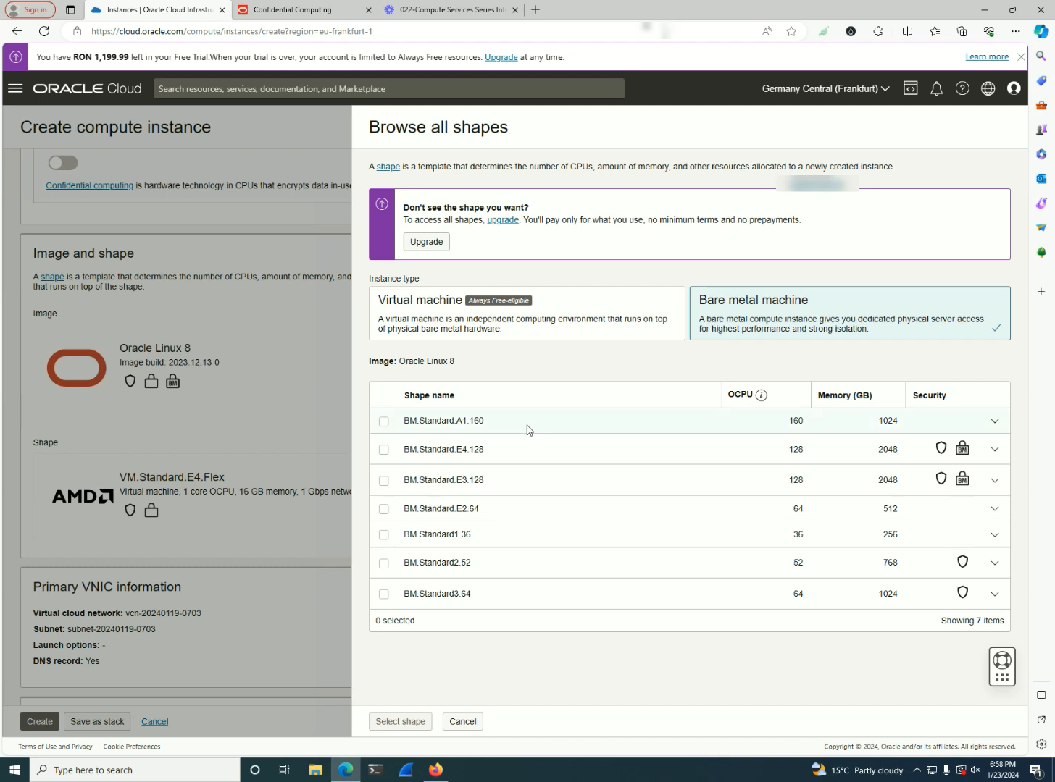
pyautogui.click(384, 450)
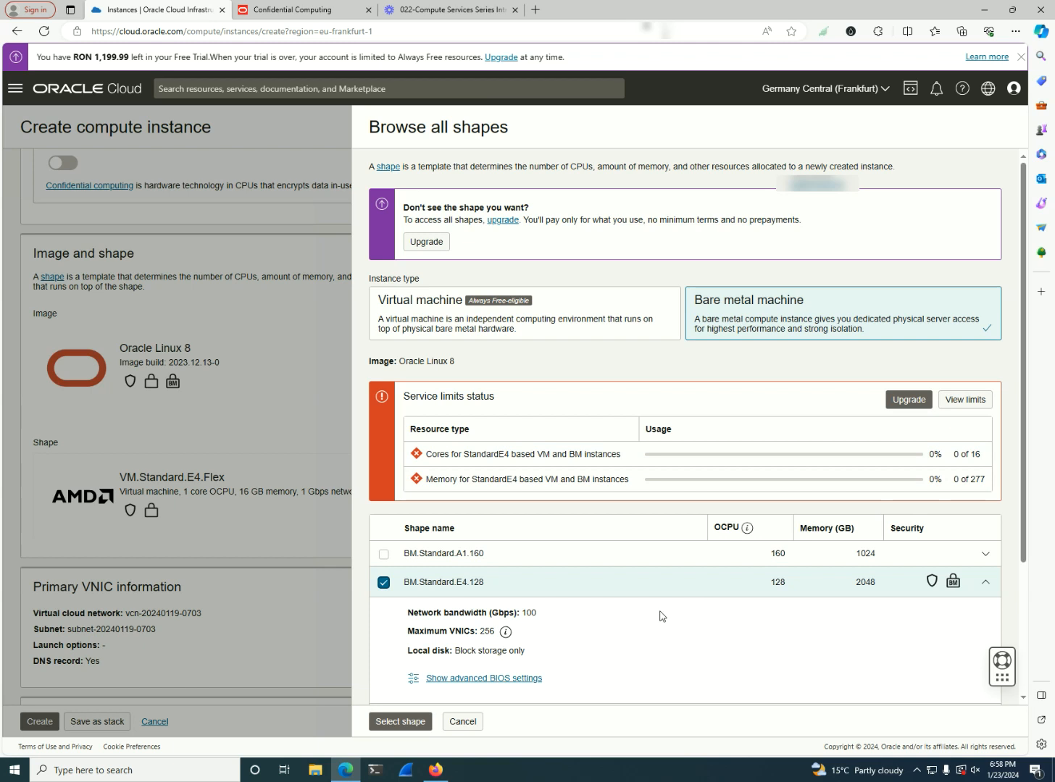
pyautogui.click(400, 721)
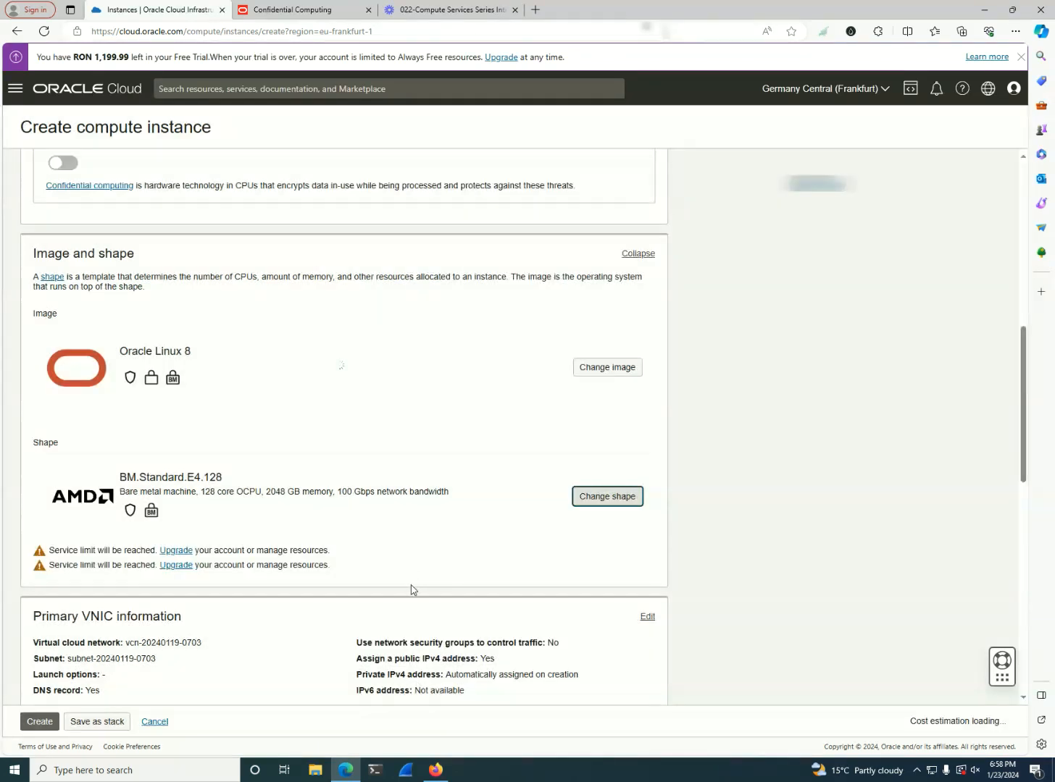
# Open the image selection and examine the security features supported by the Oracle Linux and Windows images
pyautogui.click(608, 369)
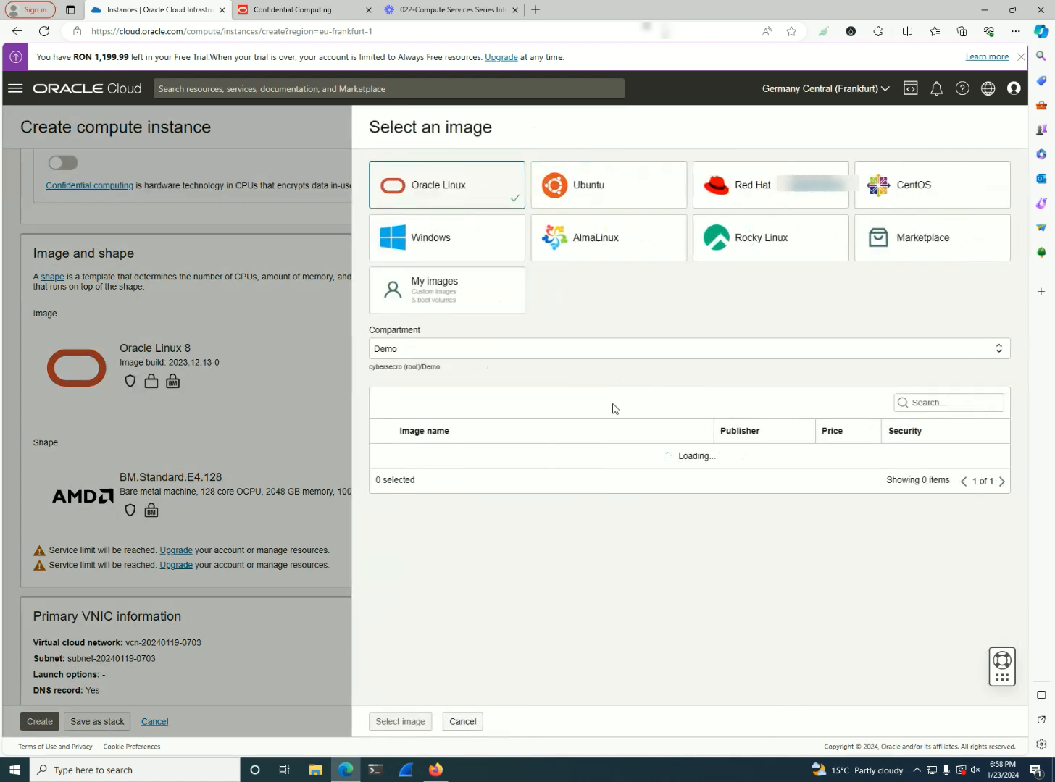
pyautogui.scroll(-2, 572, 523)
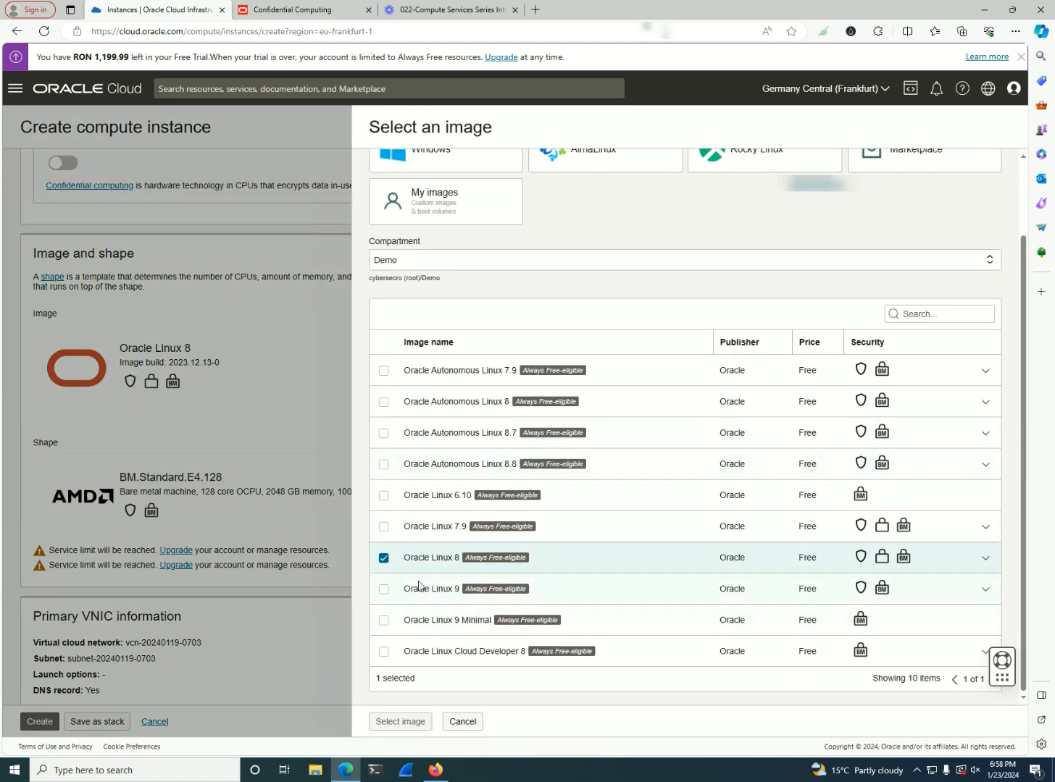
pyautogui.scroll(2, 453, 558)
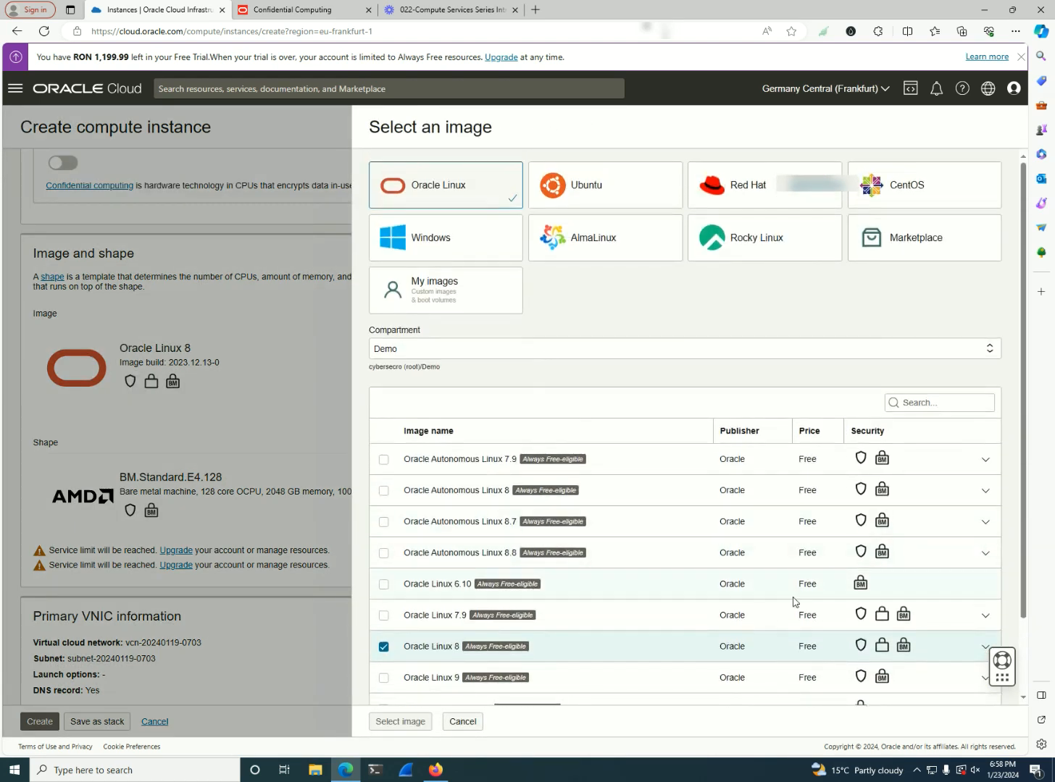
pyautogui.moveTo(904, 617)
pyautogui.click(424, 229)
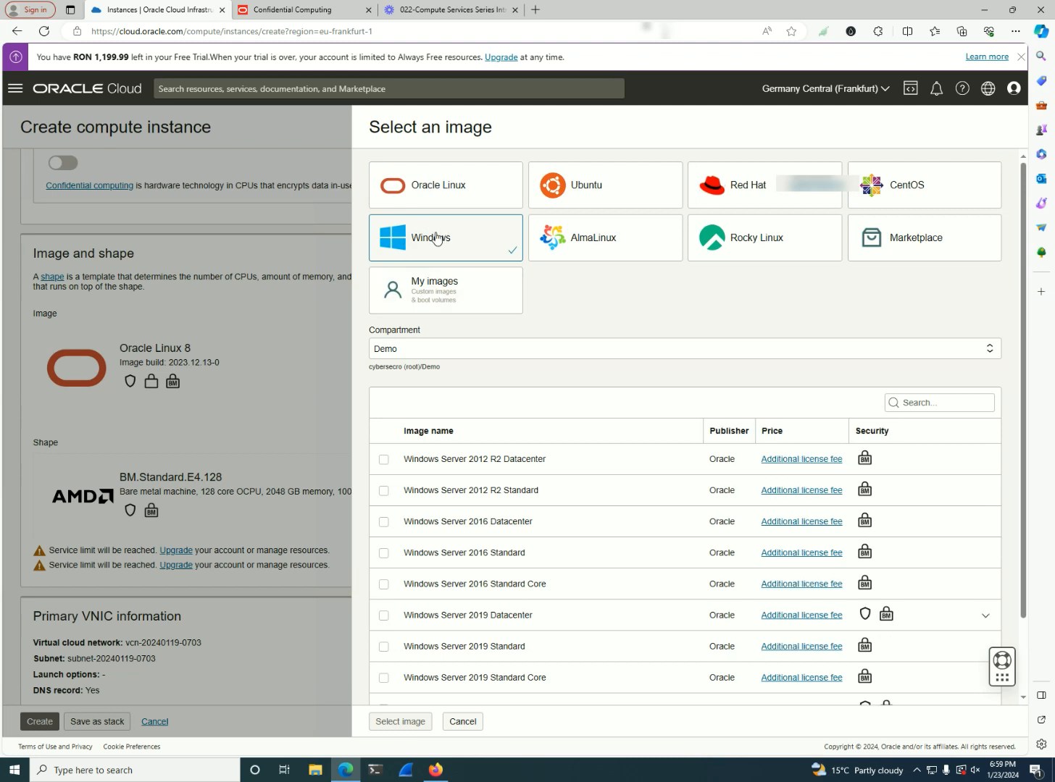
pyautogui.moveTo(867, 460)
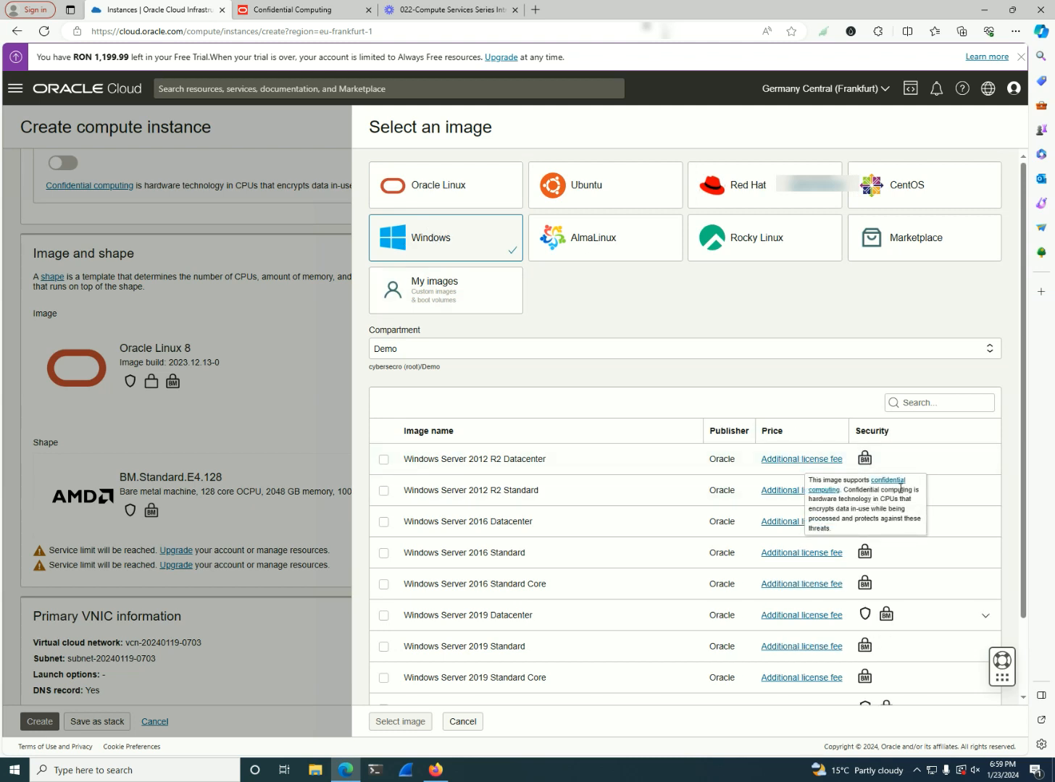
pyautogui.scroll(-2, 616, 486)
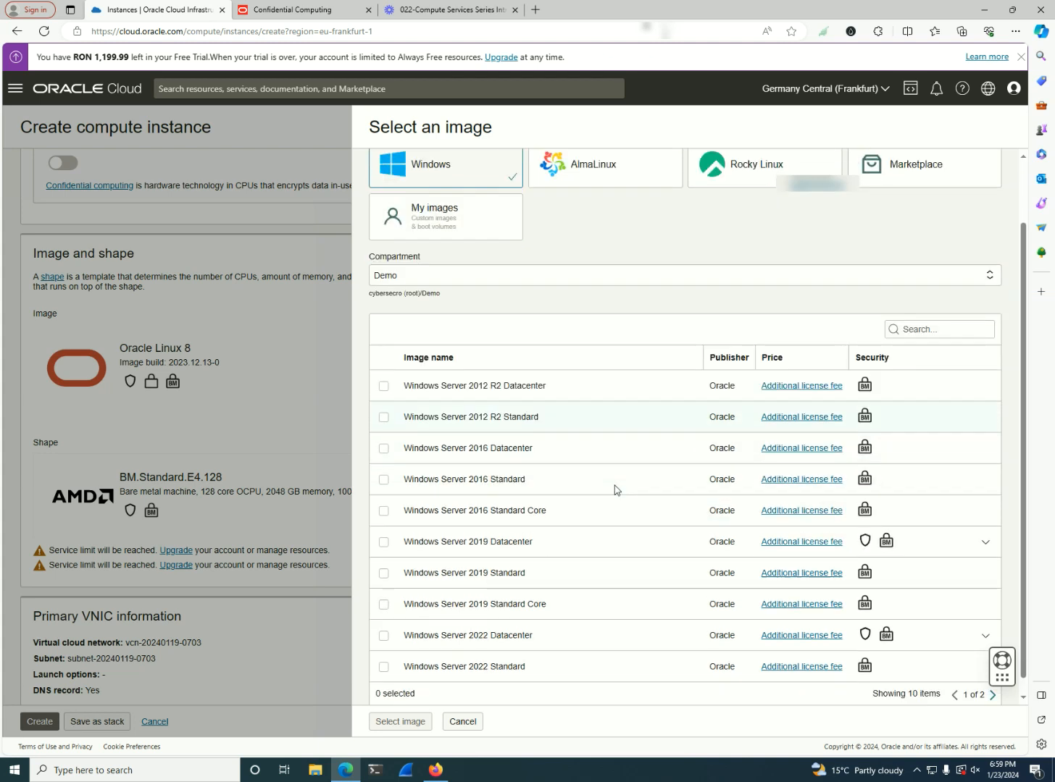
# Try the Windows Server 2012 R2 Datacenter and 2022 Datacenter images with the terms of use accepted, and cancel the image selection
pyautogui.click(383, 376)
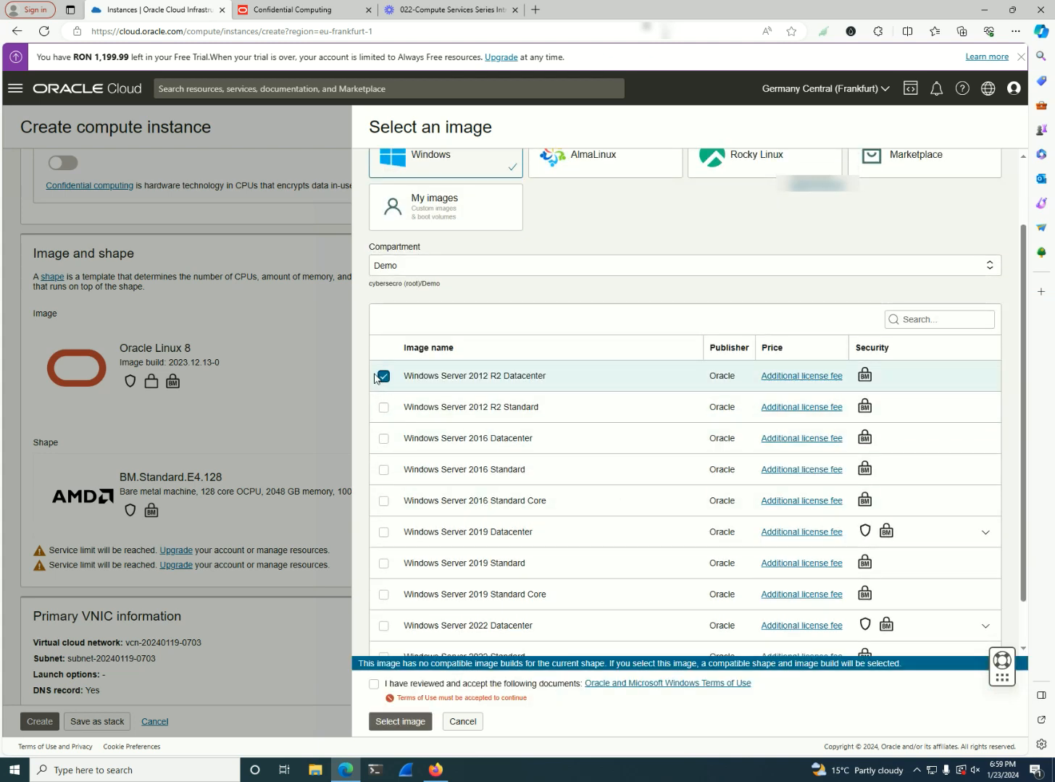
pyautogui.scroll(-1, 551, 485)
pyautogui.click(374, 684)
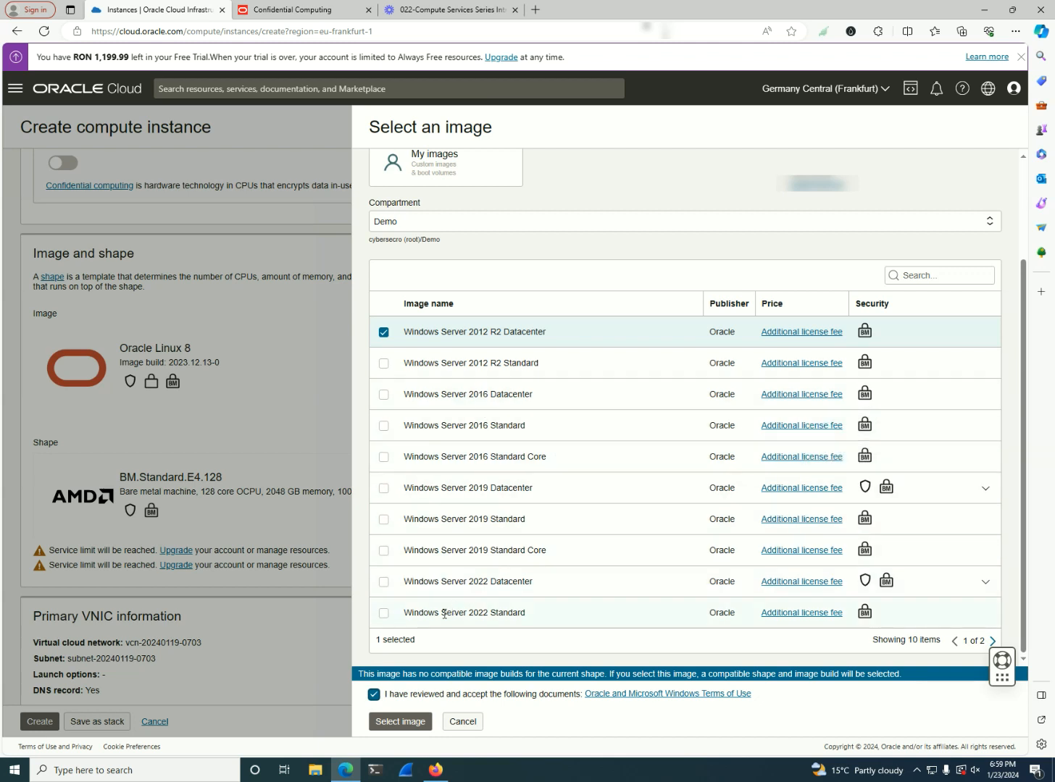
pyautogui.click(384, 582)
pyautogui.scroll(-1, 569, 609)
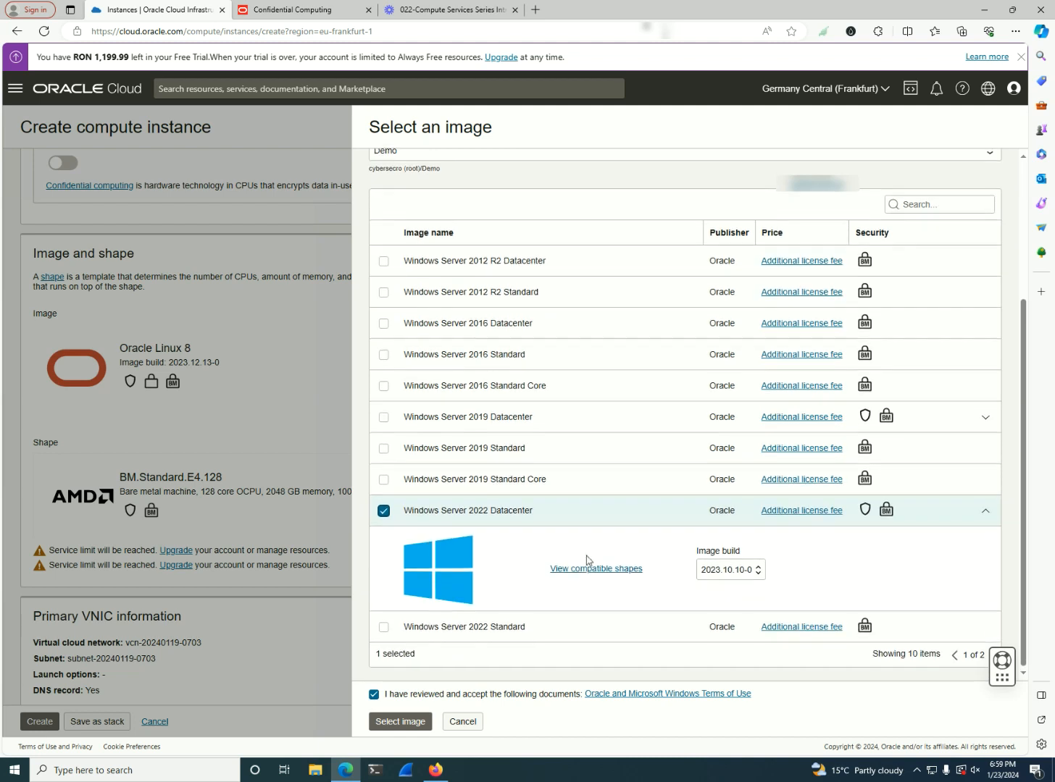
pyautogui.click(464, 724)
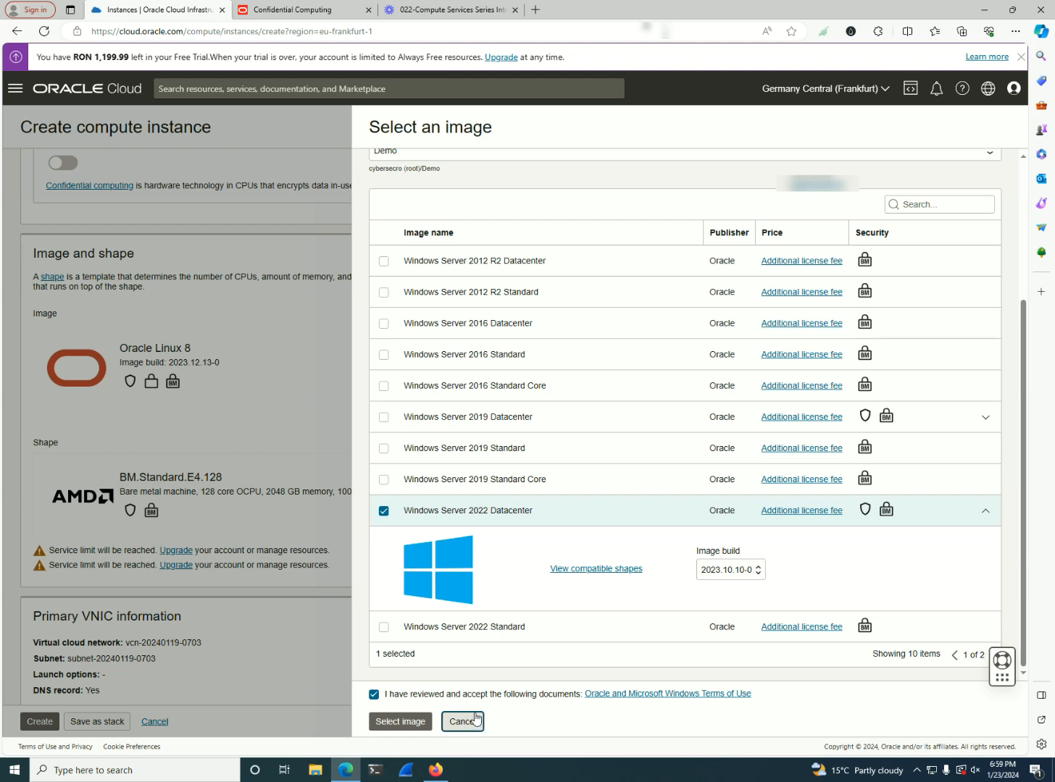
pyautogui.click(476, 720)
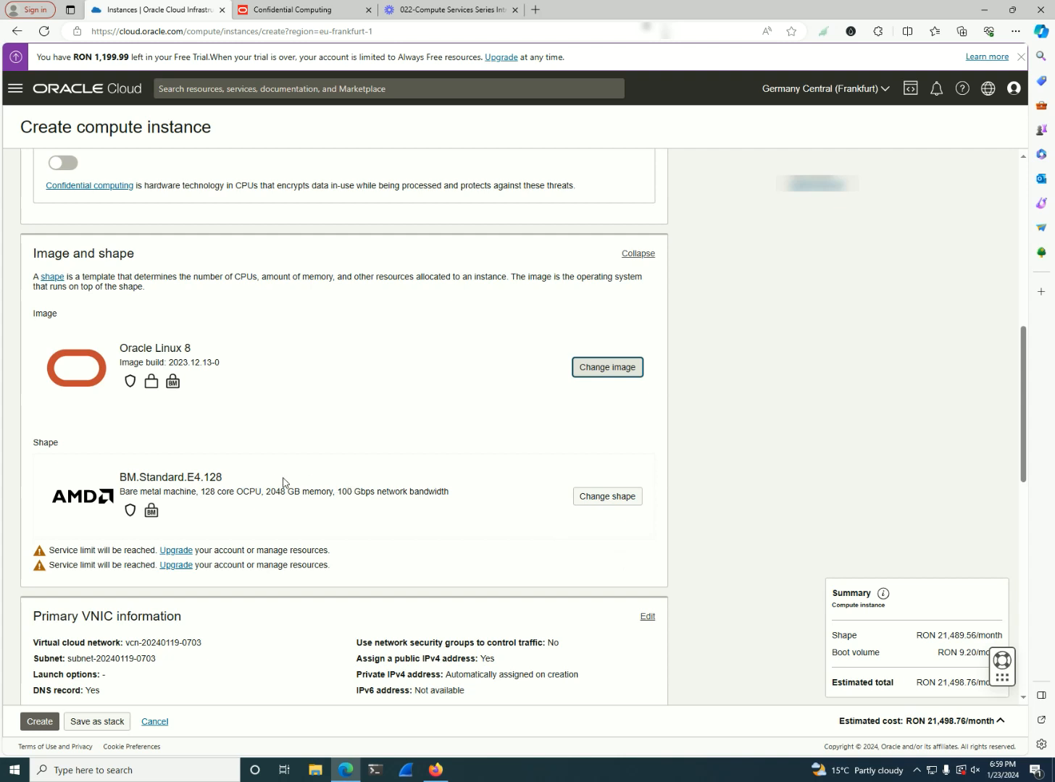
# Reopen the shape browser and inspect the details of the bare metal shape BM.Standard.A1.160
pyautogui.moveTo(236, 475); pyautogui.dragTo(206, 481)
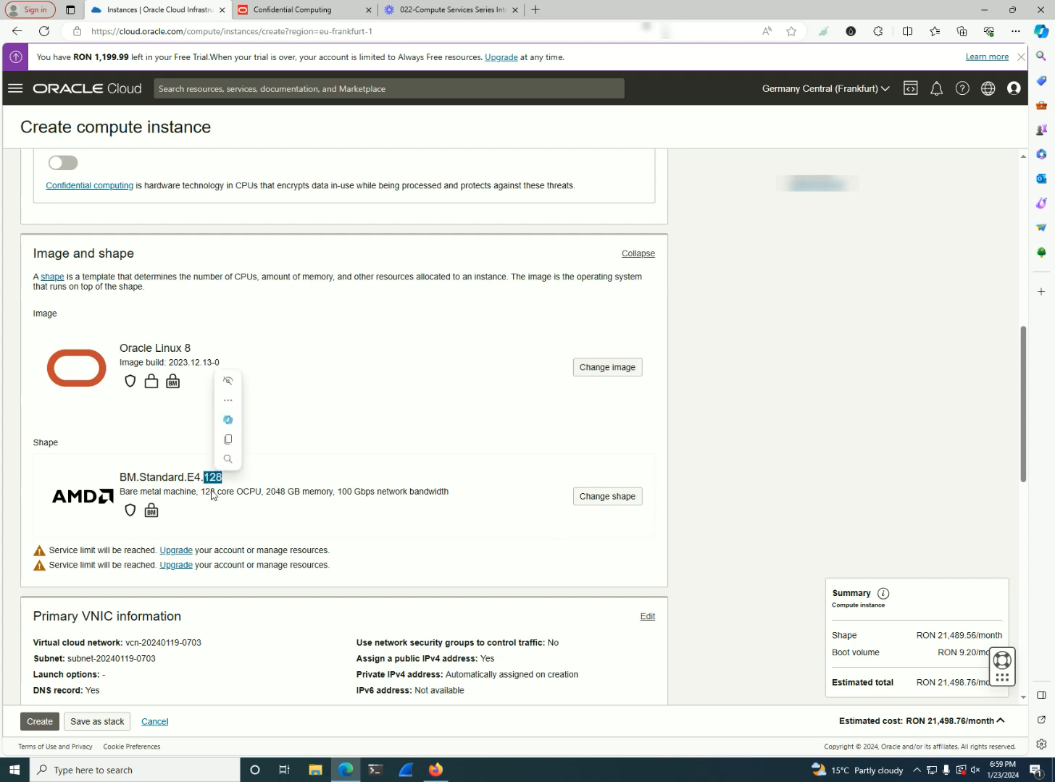
pyautogui.moveTo(186, 478); pyautogui.dragTo(220, 479)
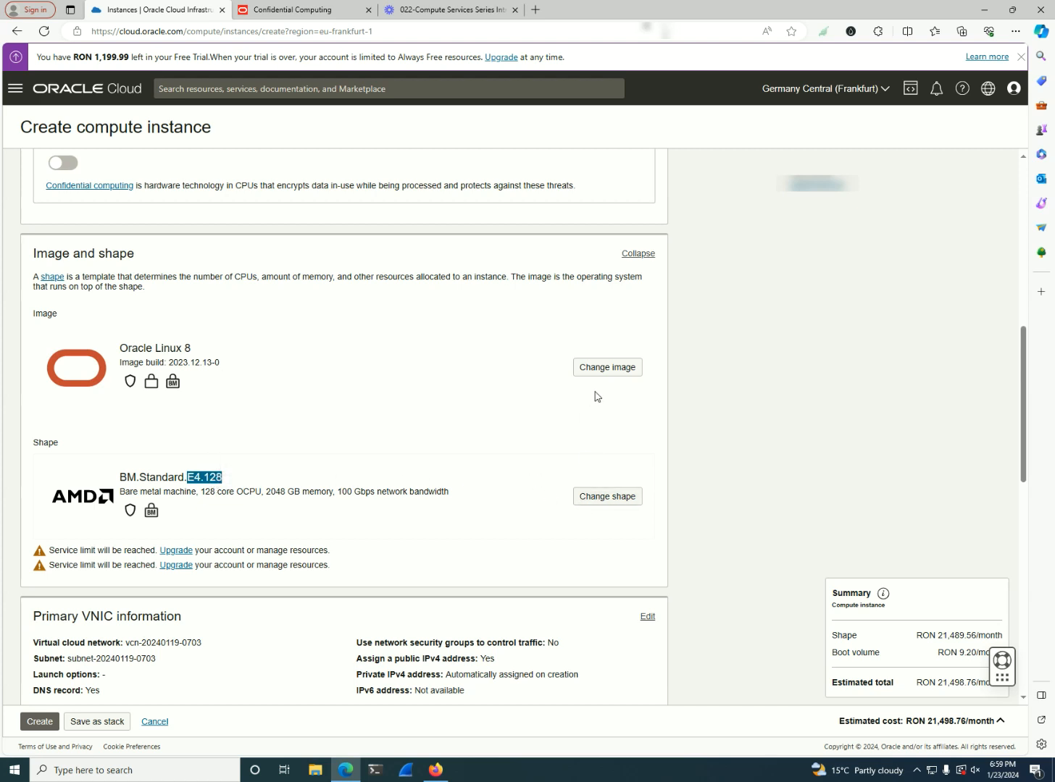
pyautogui.click(594, 499)
pyautogui.scroll(-1, 689, 471)
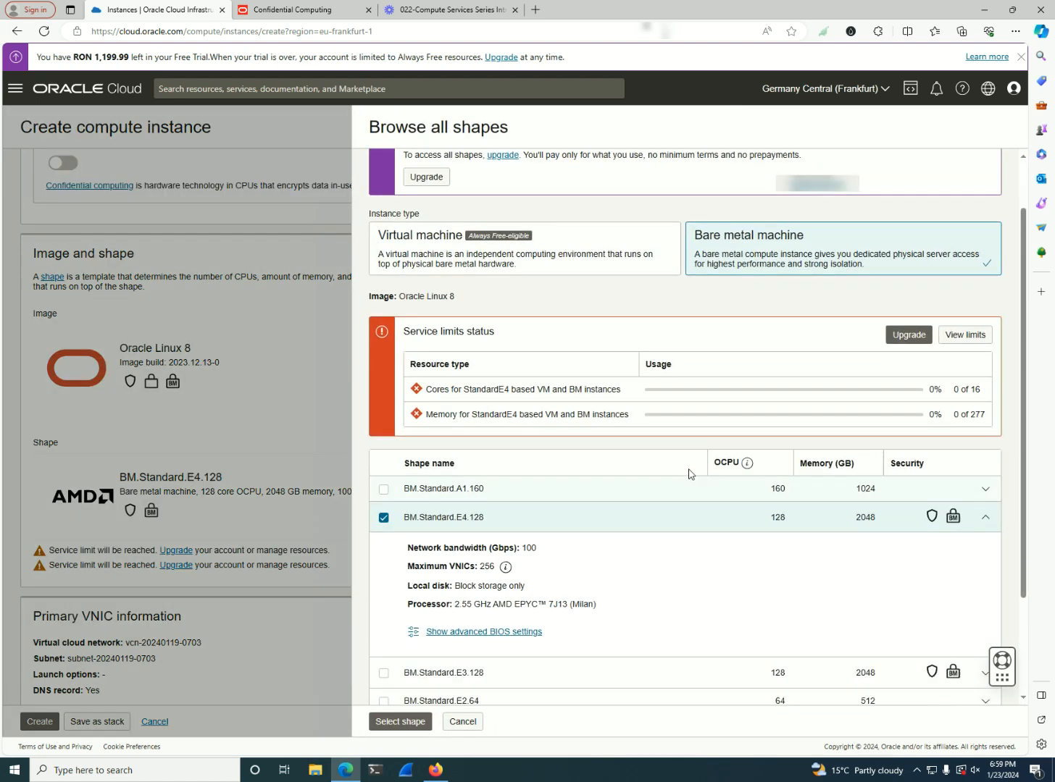
pyautogui.click(988, 501)
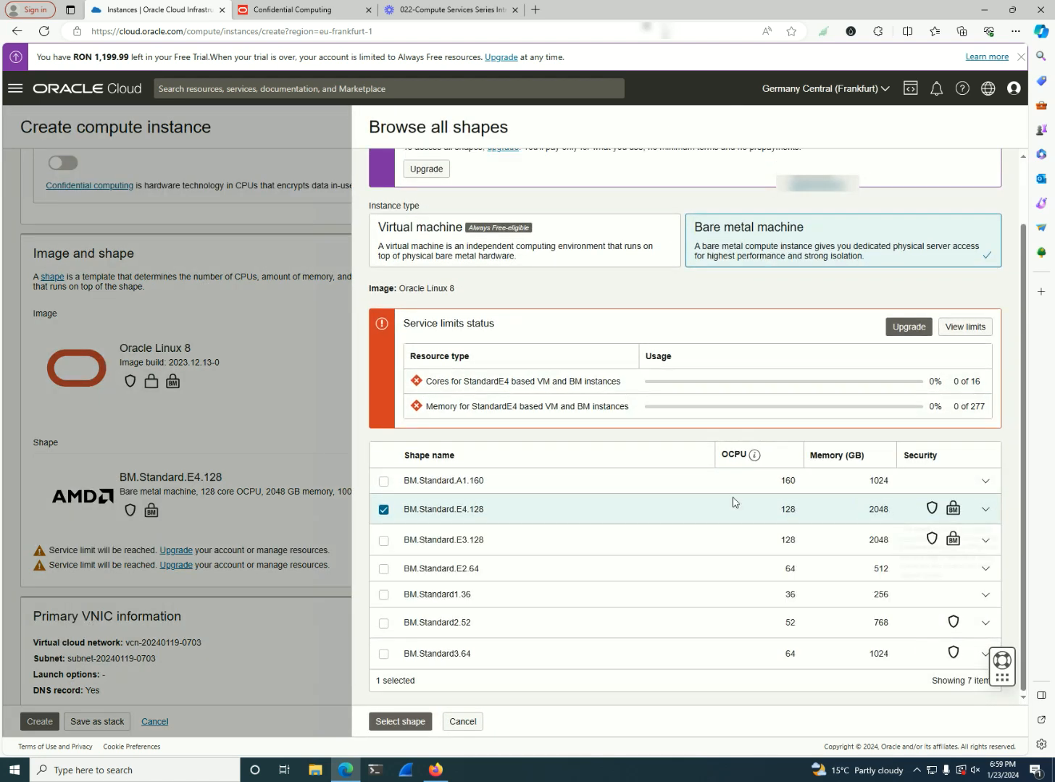
pyautogui.click(386, 483)
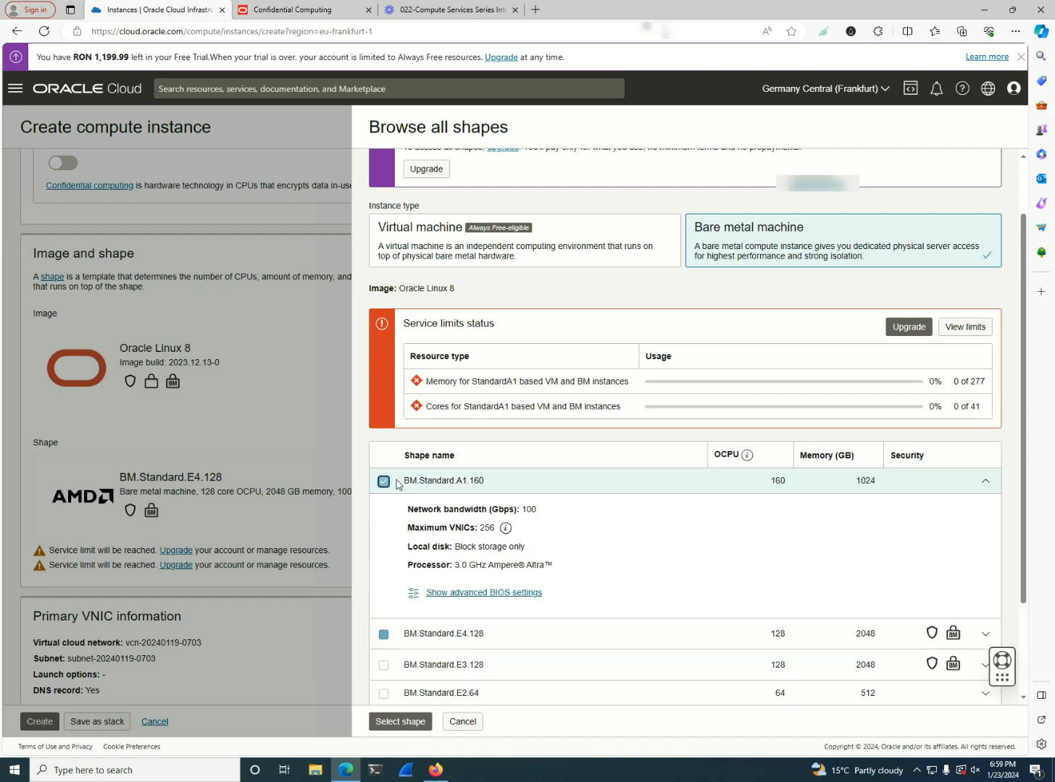
pyautogui.scroll(-1, 479, 558)
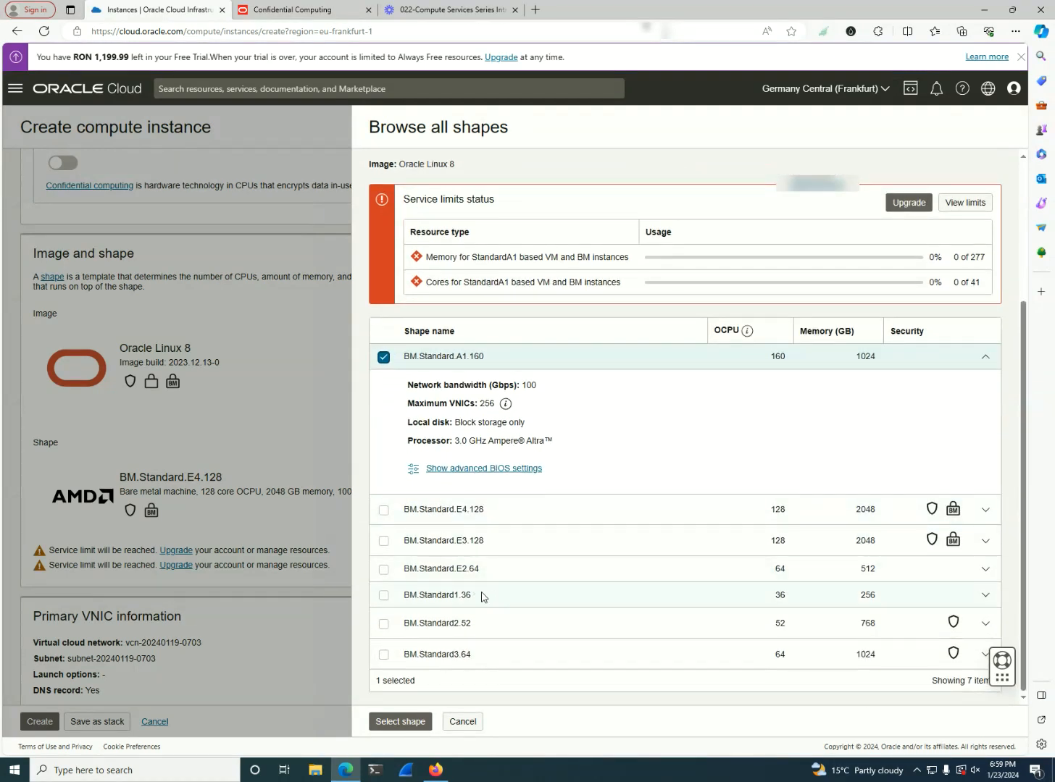
# Select the BM.Standard.E2.64 bare metal shape and inspect its network, storage and processor details
pyautogui.moveTo(466, 536); pyautogui.dragTo(455, 539)
pyautogui.click(453, 573)
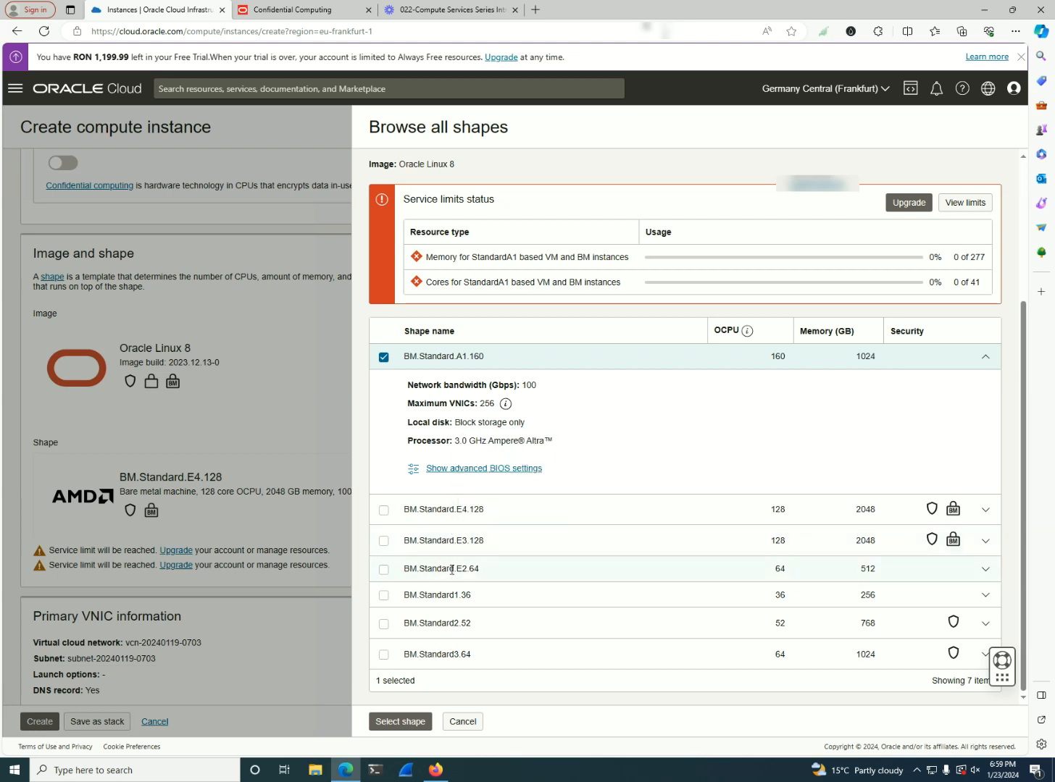
pyautogui.click(383, 571)
pyautogui.scroll(-2, 435, 616)
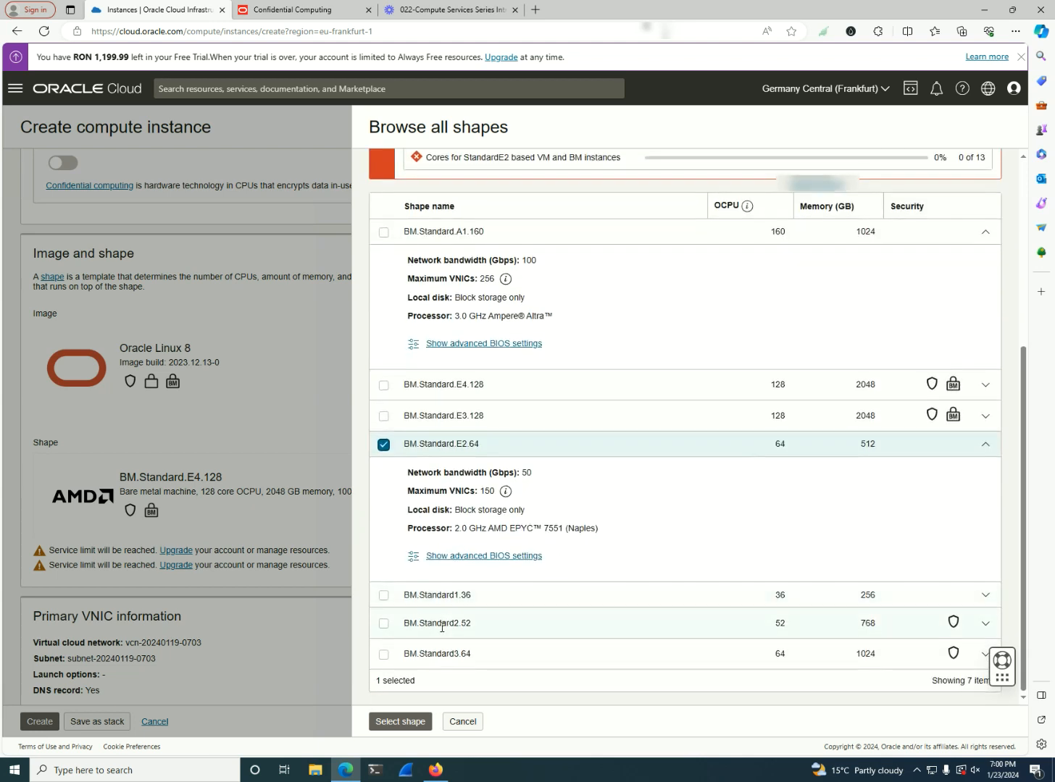
# Select the BM.Standard2.52 bare metal shape and inspect its network and local disk details
pyautogui.click(383, 625)
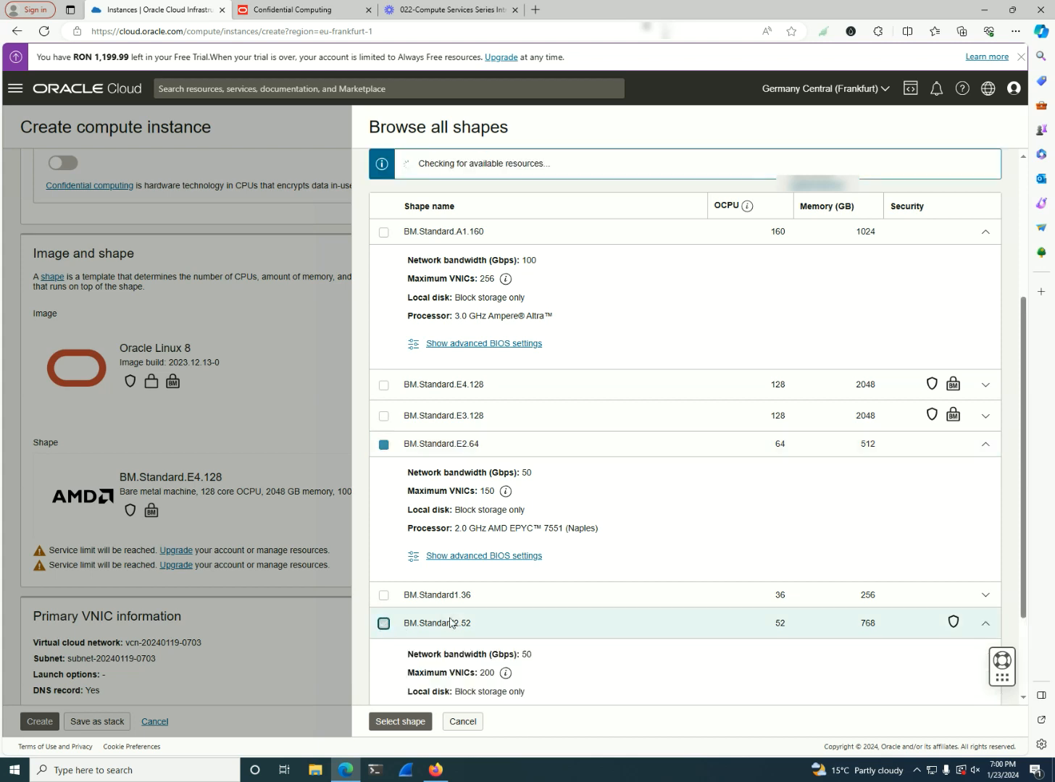
pyautogui.scroll(-1, 478, 627)
pyautogui.scroll(5, 499, 326)
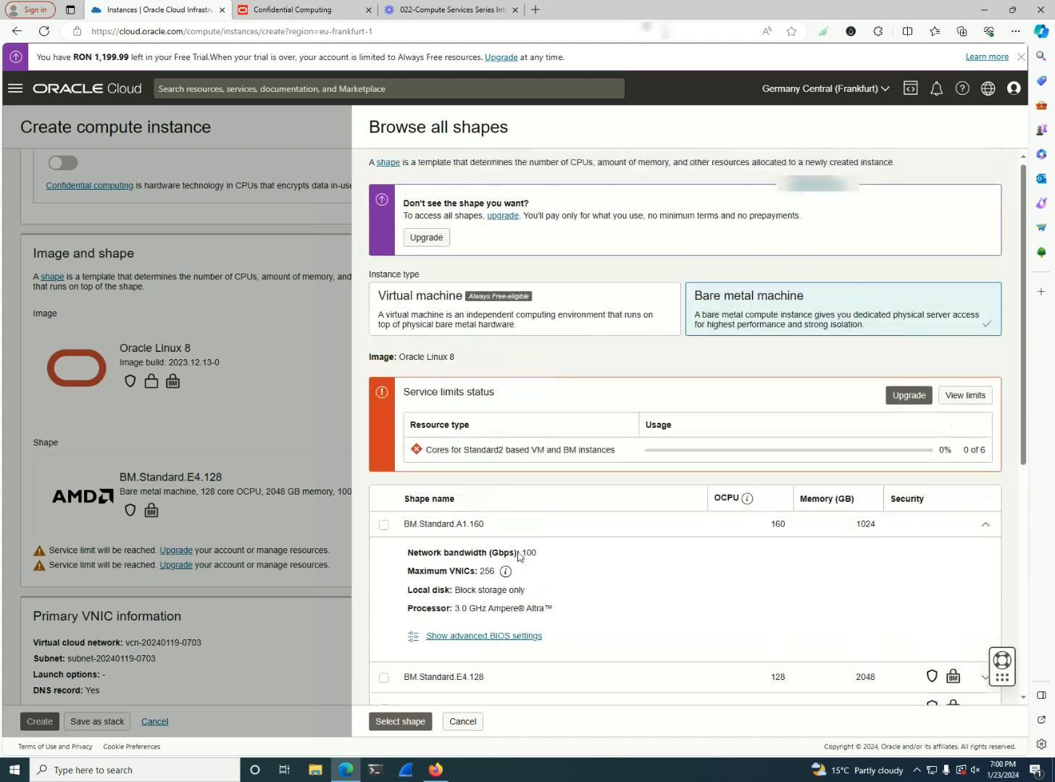
# Switch the instance type to Virtual machine and examine the shapes offered in the AMD and Intel series
pyautogui.click(500, 324)
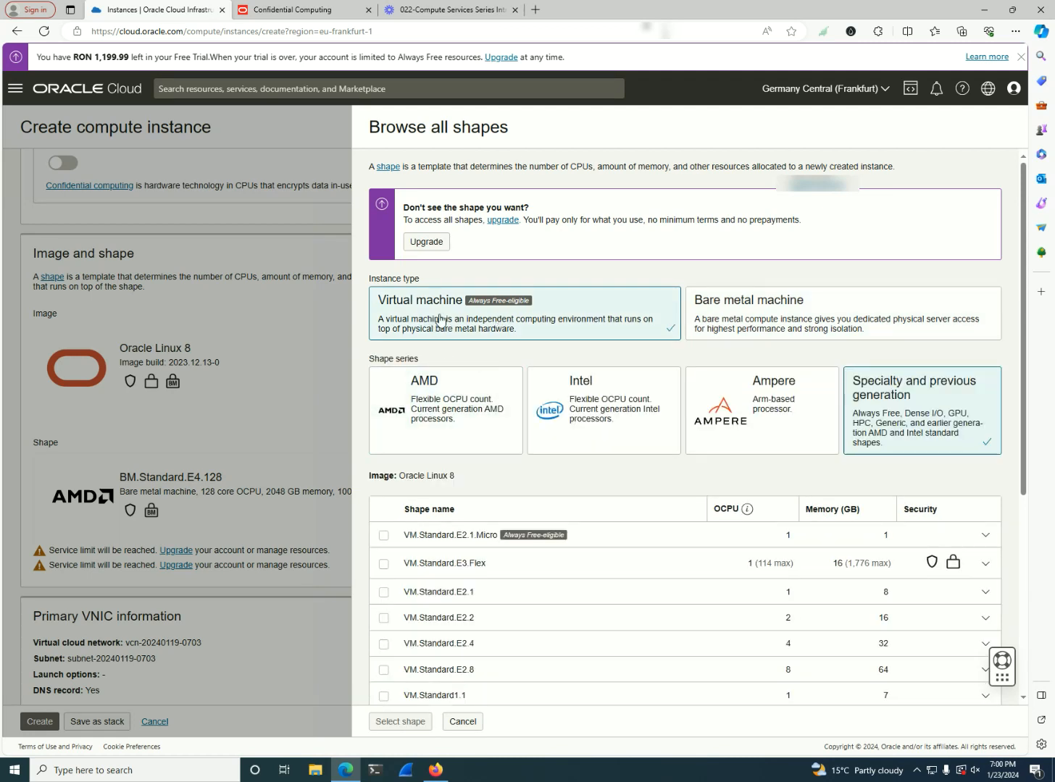
pyautogui.click(467, 423)
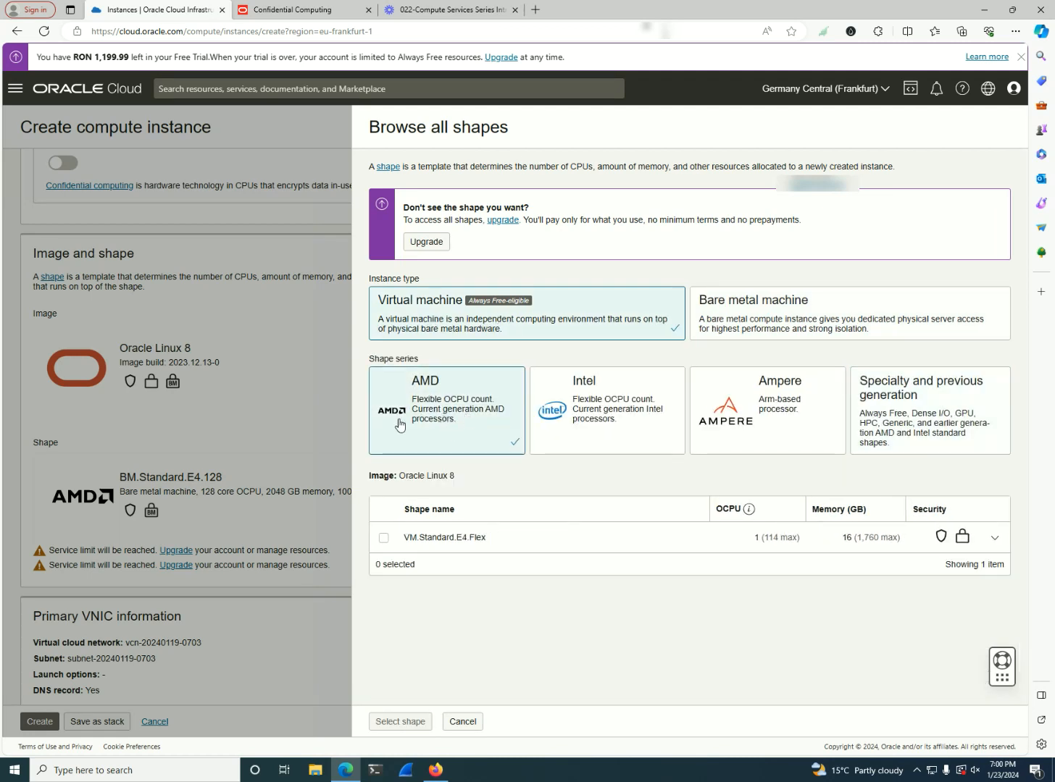
pyautogui.click(617, 418)
pyautogui.moveTo(483, 540); pyautogui.dragTo(415, 539)
pyautogui.click(512, 545)
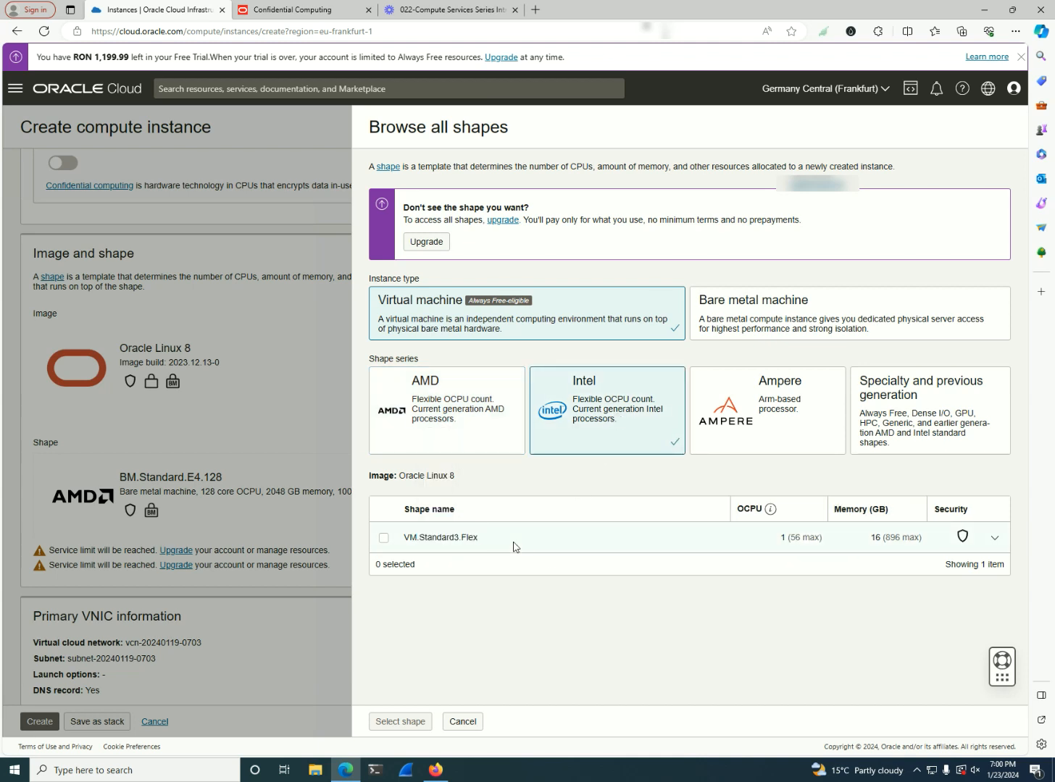
# Compare the virtual machine shapes in the Ampere series with those in the Specialty and previous generation series
pyautogui.click(791, 444)
pyautogui.moveTo(572, 534); pyautogui.dragTo(410, 536)
pyautogui.click(593, 542)
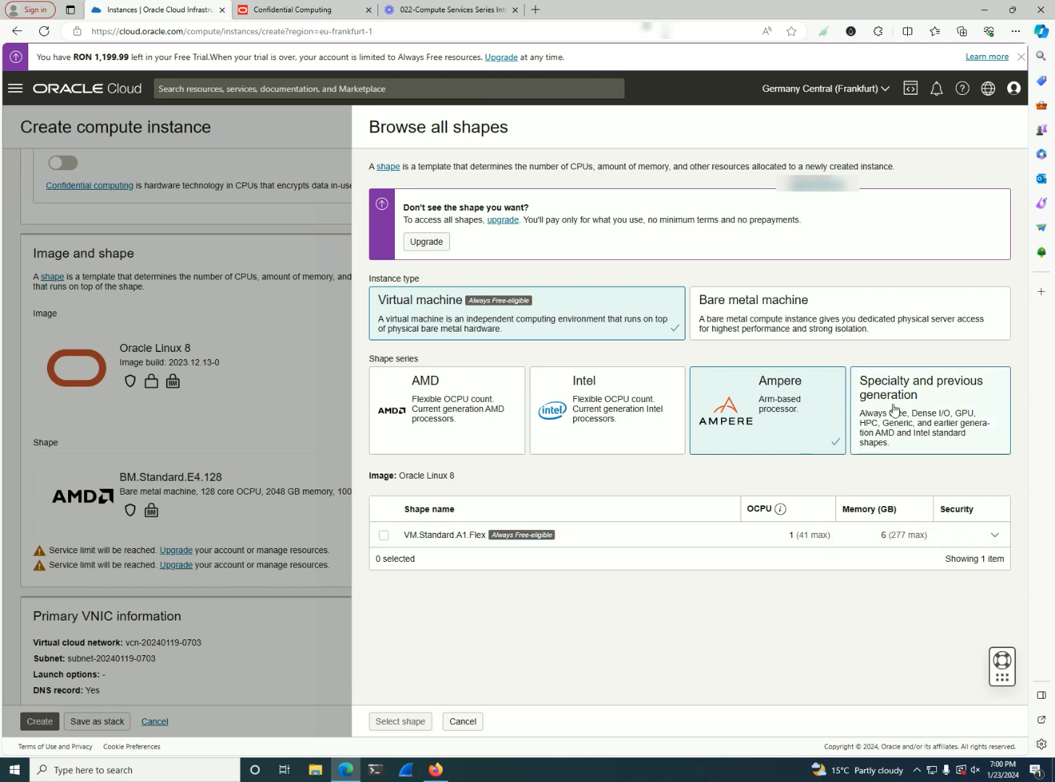
pyautogui.click(895, 410)
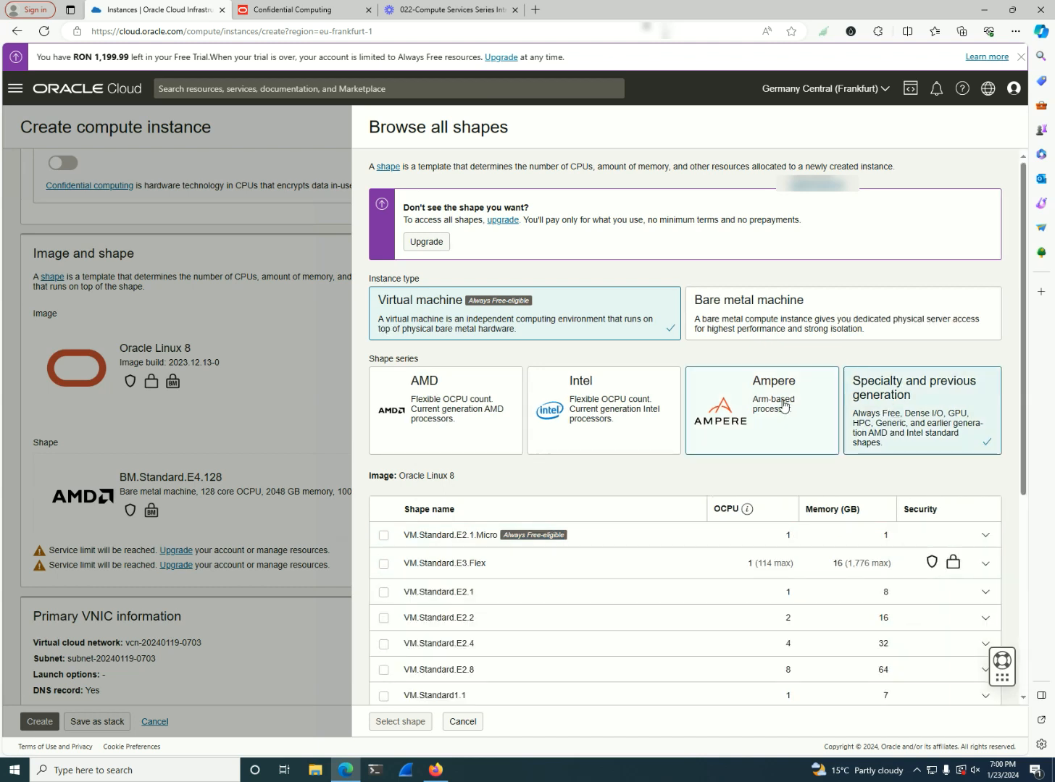
pyautogui.click(750, 407)
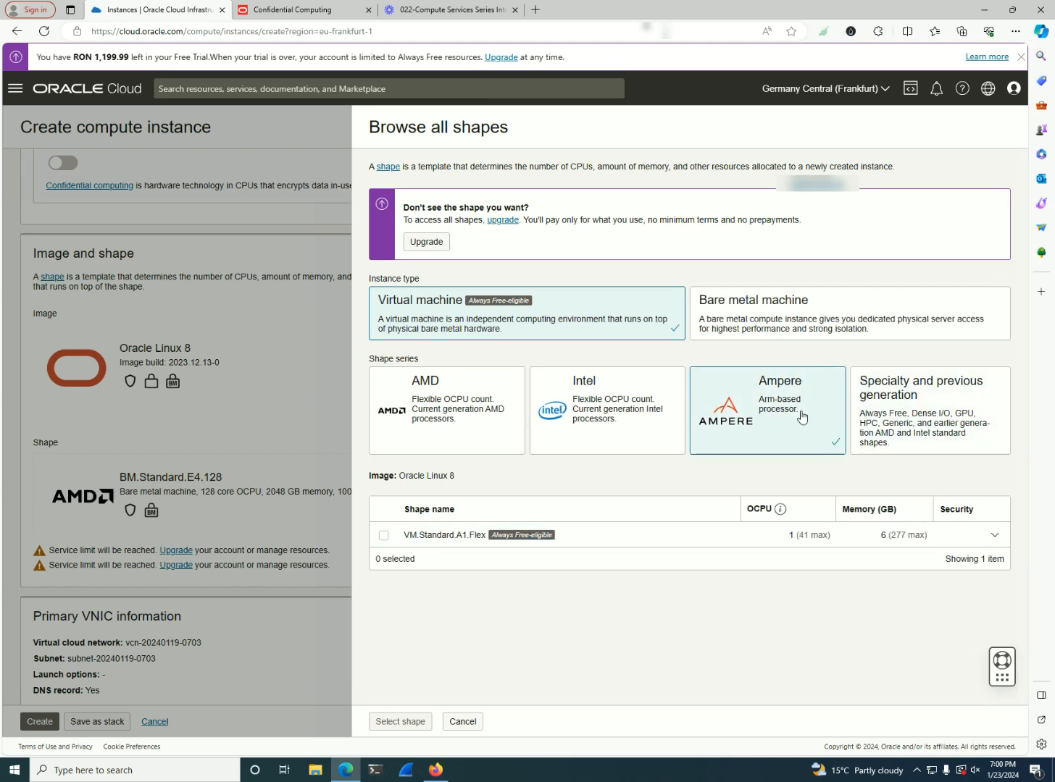
# Show the Specialty and previous generation series and look through its full shape list for Dense I/O and GPU shapes
pyautogui.click(900, 423)
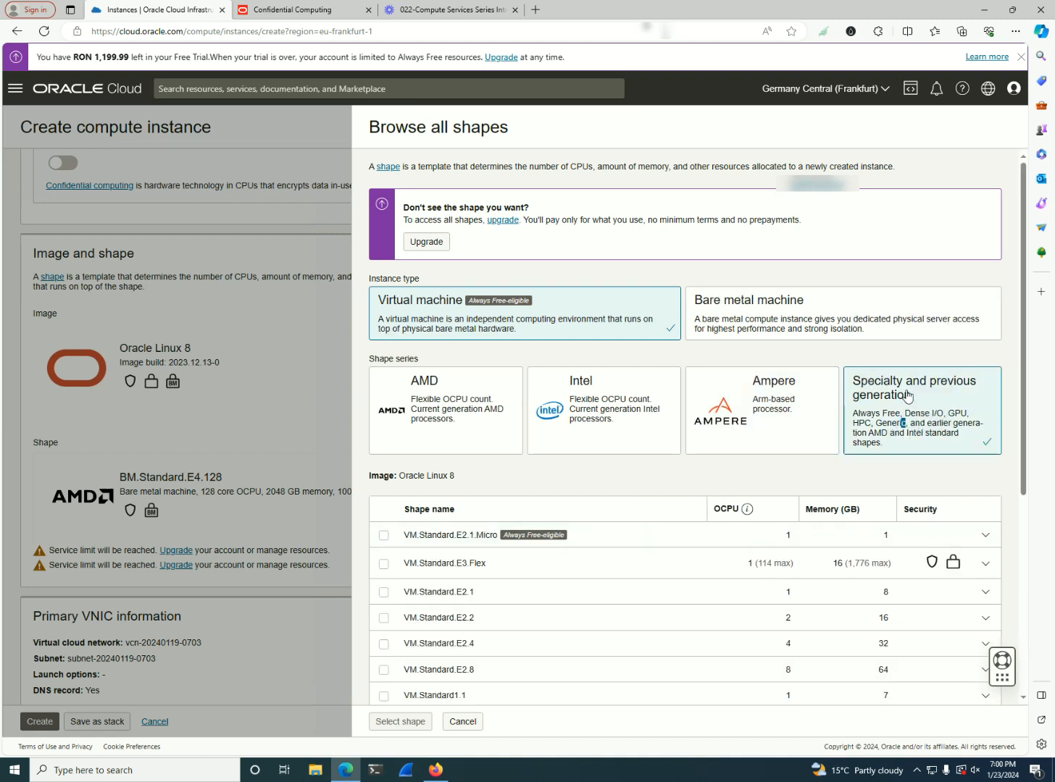
pyautogui.scroll(-2, 916, 417)
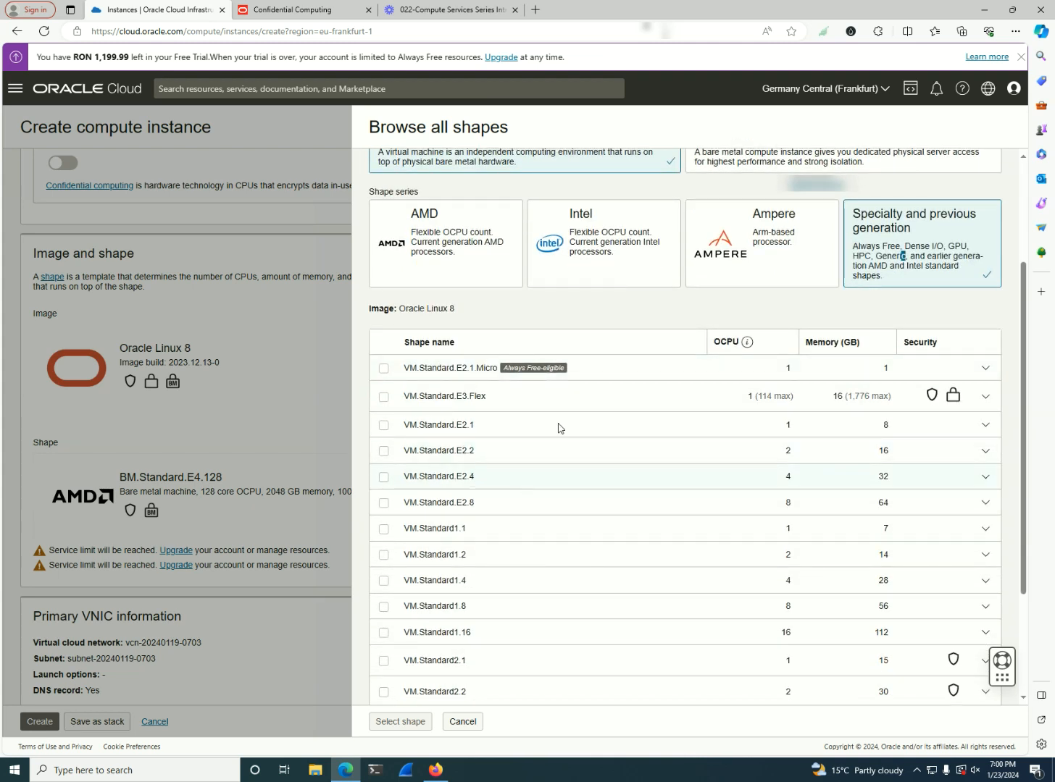
pyautogui.moveTo(902, 247); pyautogui.dragTo(936, 249)
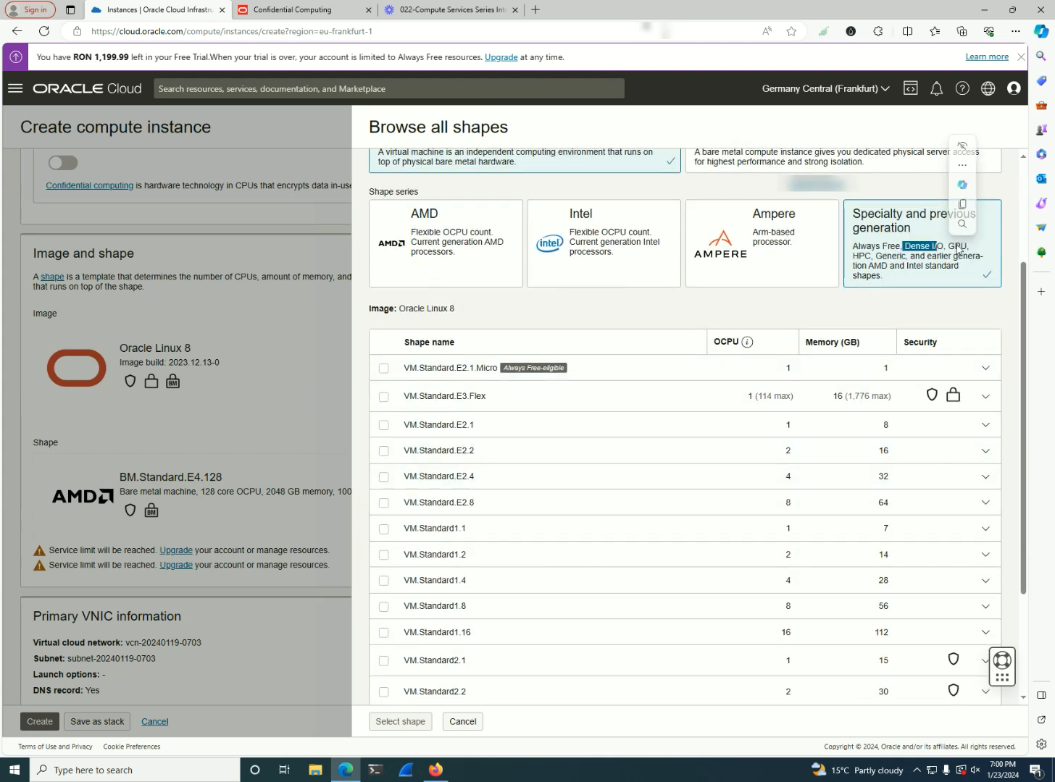
pyautogui.scroll(-2, 531, 410)
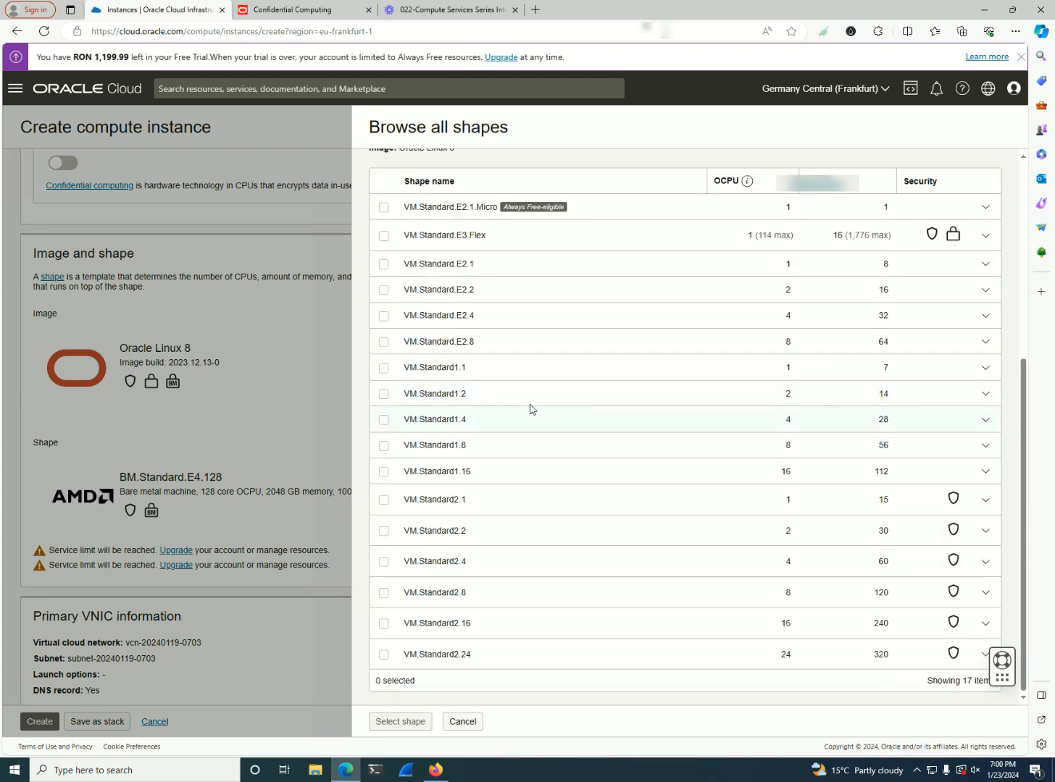
pyautogui.scroll(4, 518, 410)
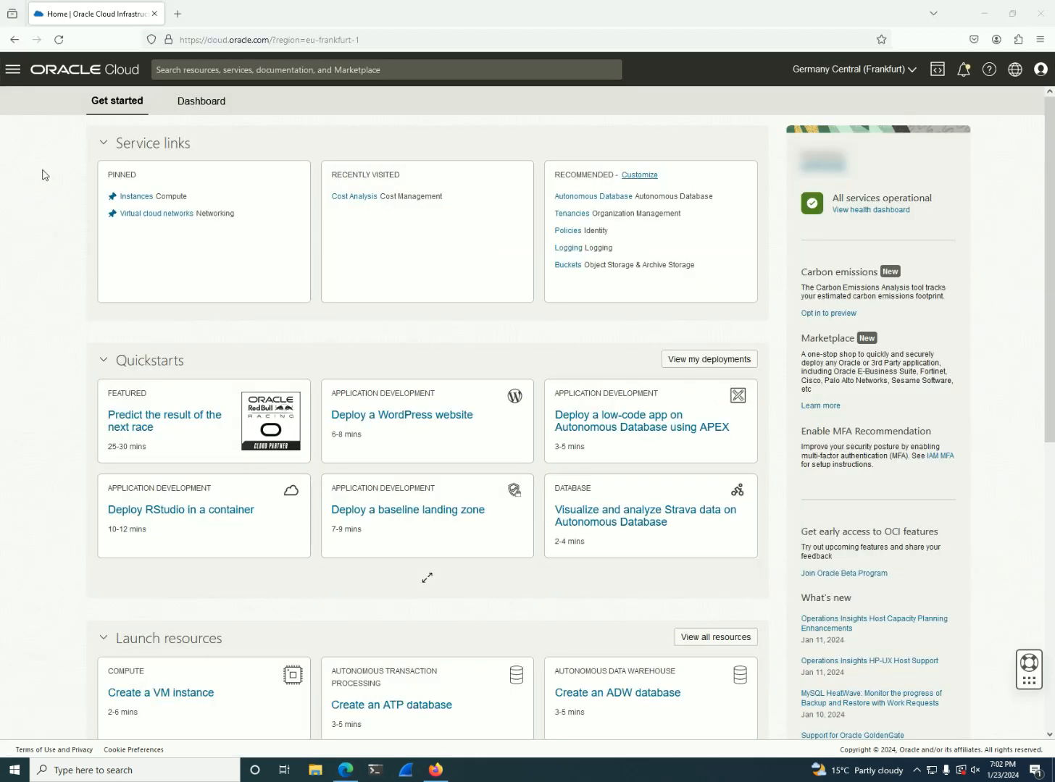
# Open the pinned compute Instances page from the console home page
pyautogui.click(149, 197)
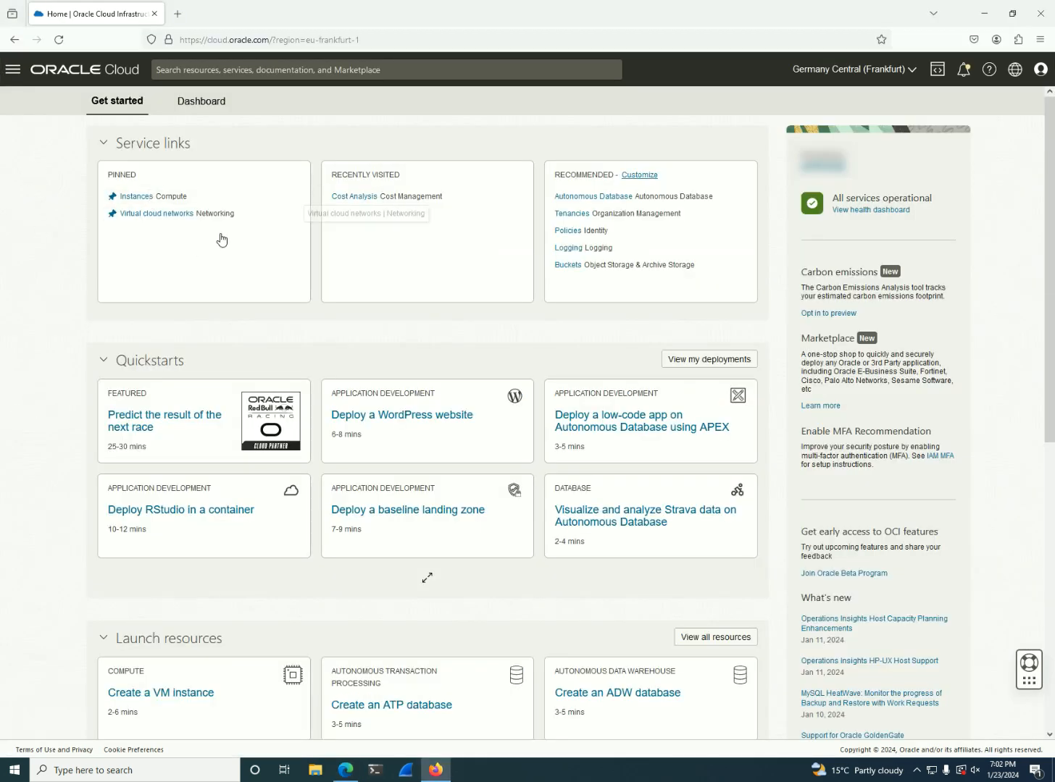
pyautogui.click(149, 197)
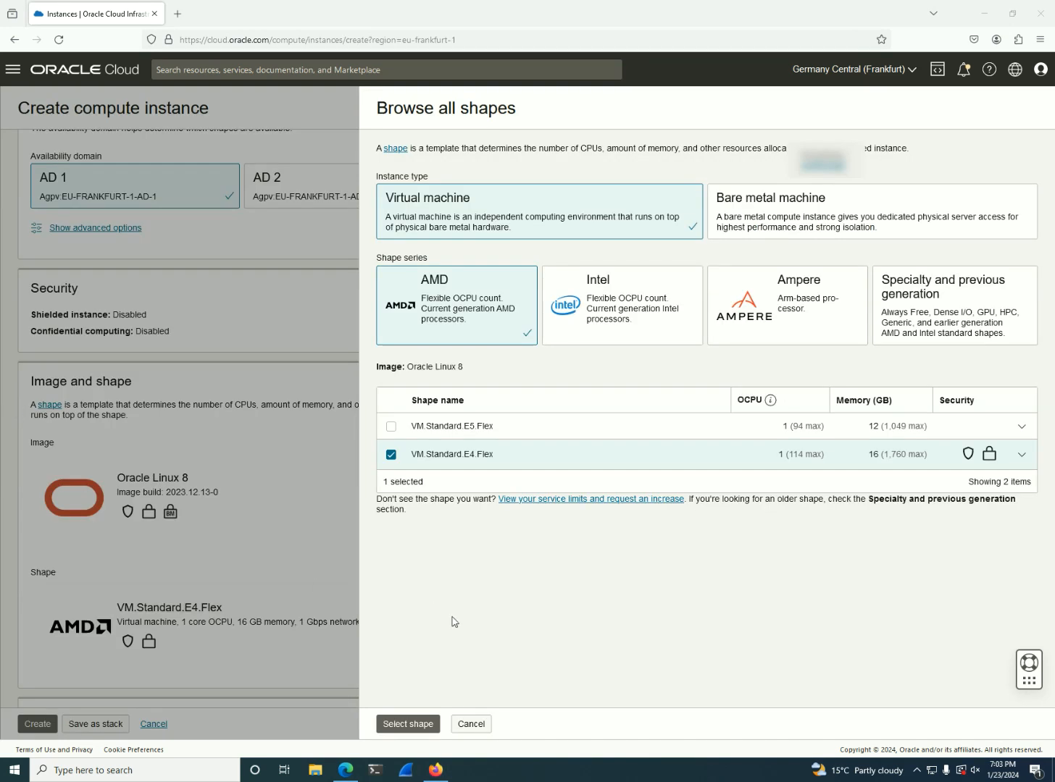
# Cancel the shape selection and review the instance's placement, security, image and shape settings
pyautogui.click(471, 723)
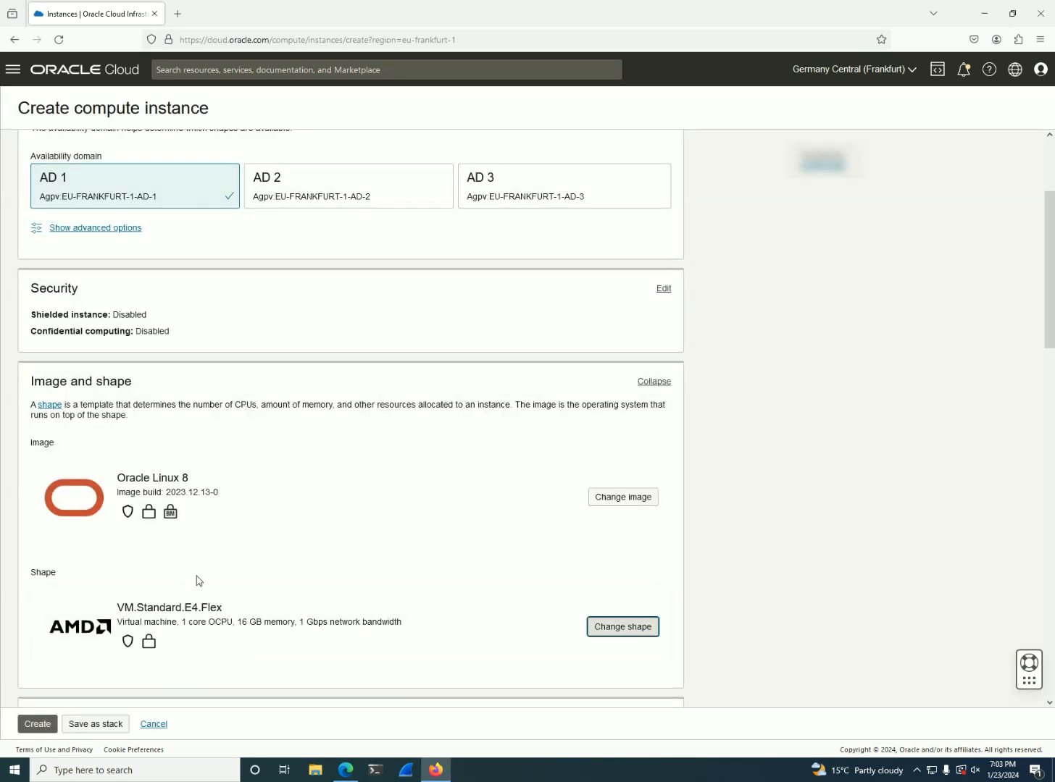
pyautogui.scroll(3, 228, 452)
pyautogui.scroll(-1, 295, 454)
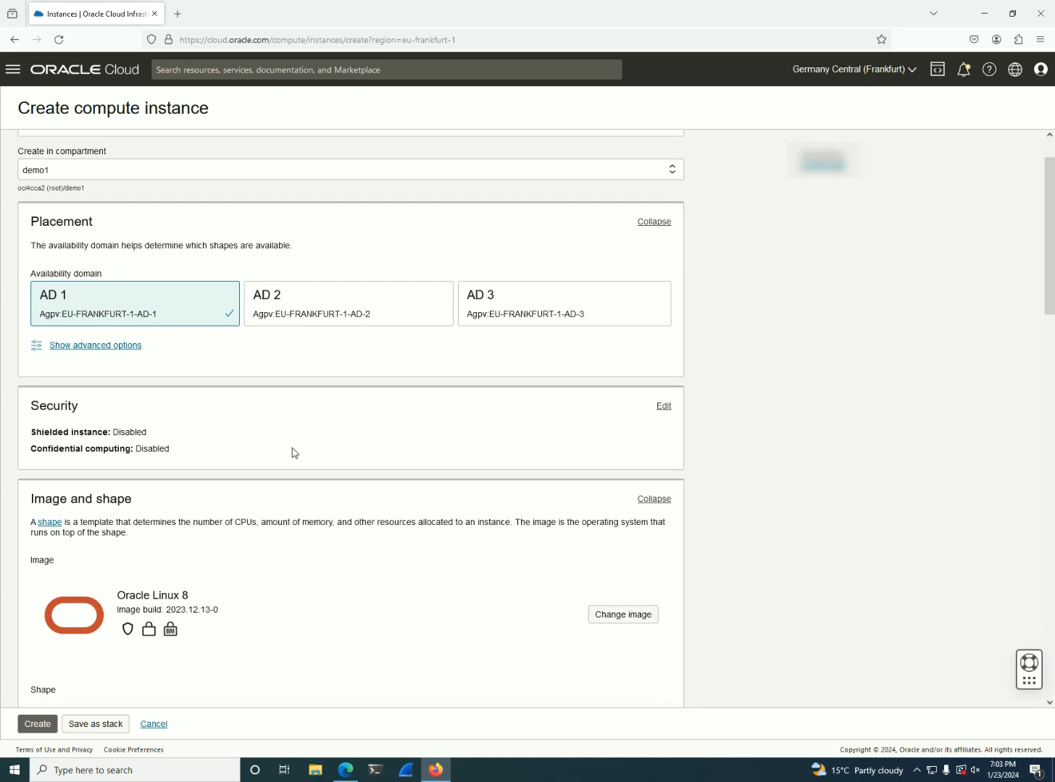
pyautogui.scroll(-2, 301, 457)
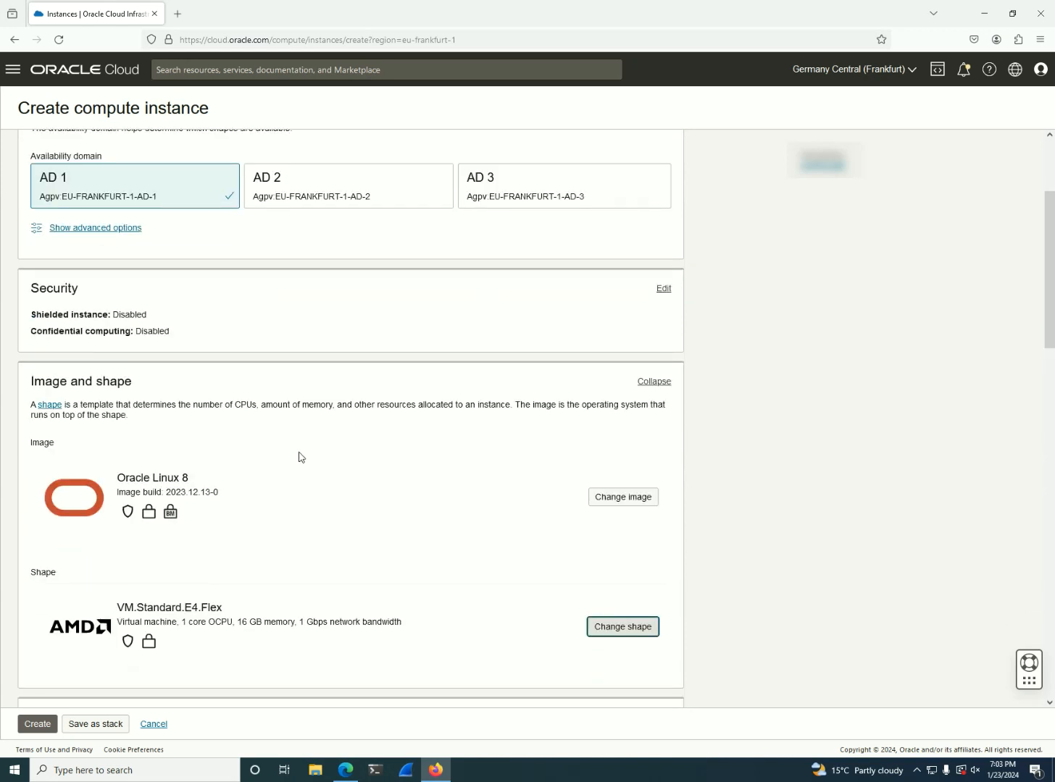
# Reopen the shape browser and inspect the AMD shapes VM.Standard.E4.Flex and VM.Standard.E5.Flex
pyautogui.click(636, 627)
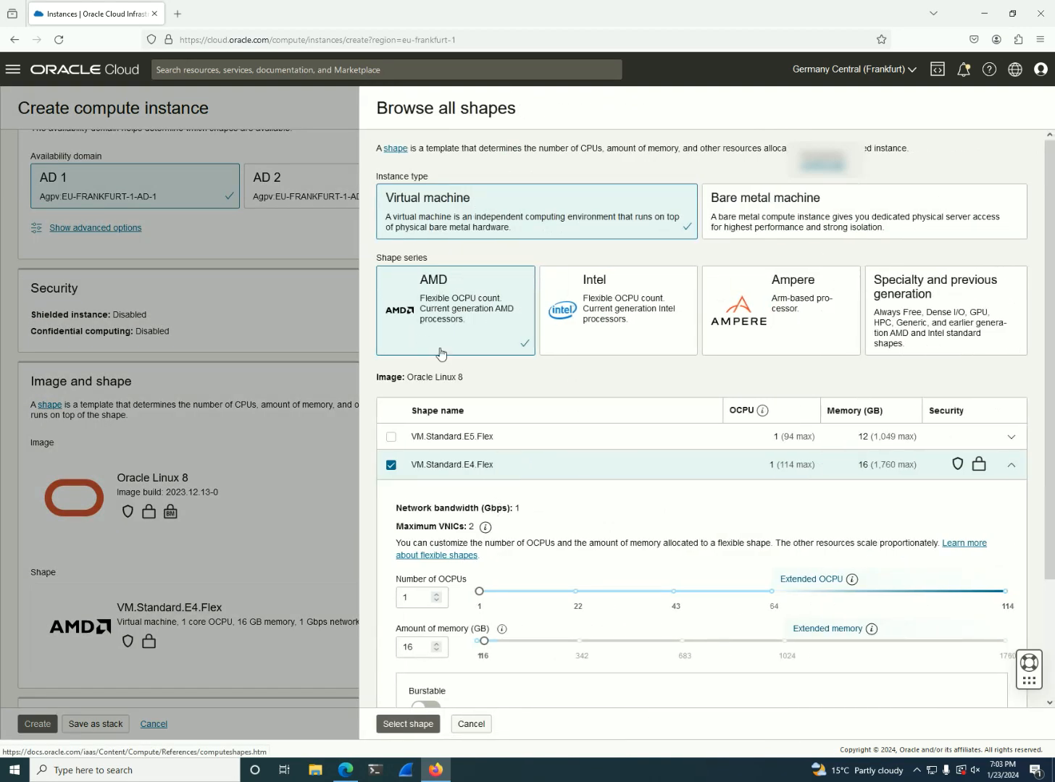
pyautogui.click(1011, 465)
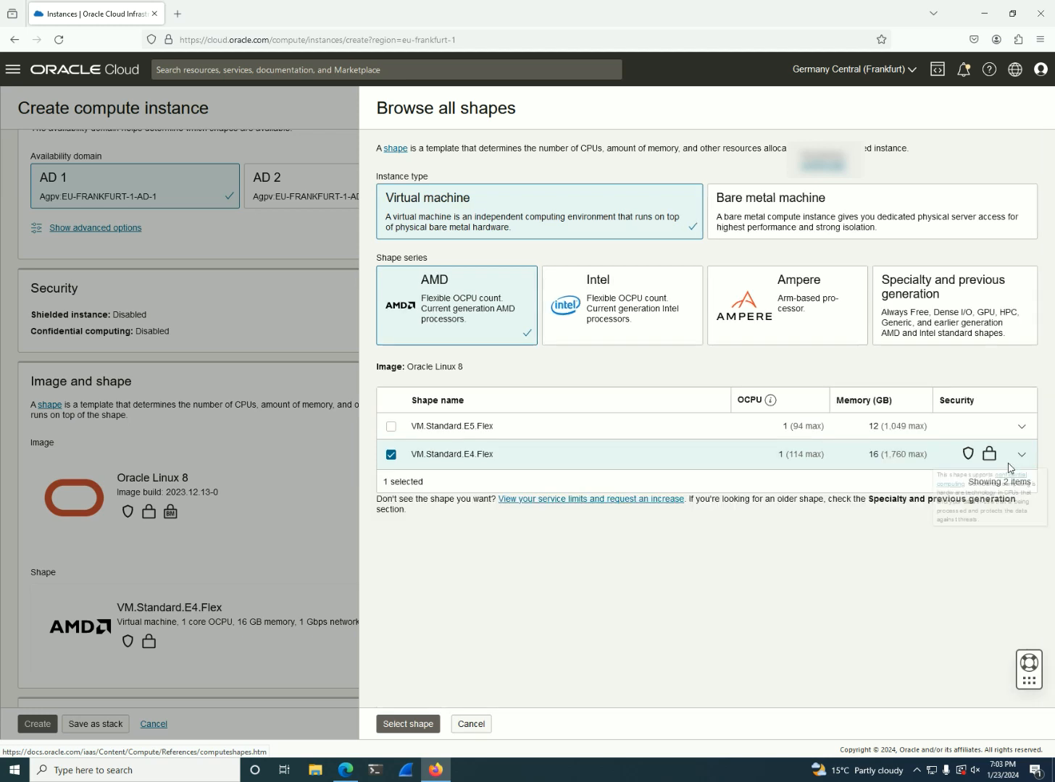
pyautogui.moveTo(494, 454); pyautogui.dragTo(416, 453)
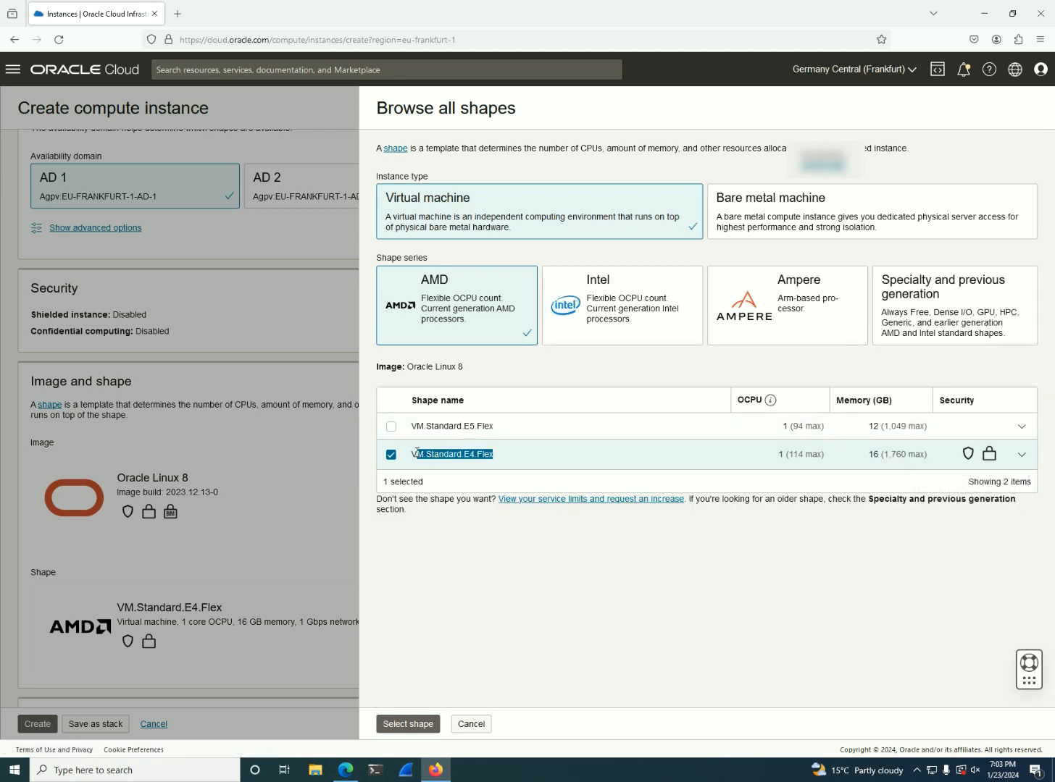
pyautogui.click(505, 454)
pyautogui.click(1020, 431)
pyautogui.moveTo(505, 441); pyautogui.dragTo(465, 441)
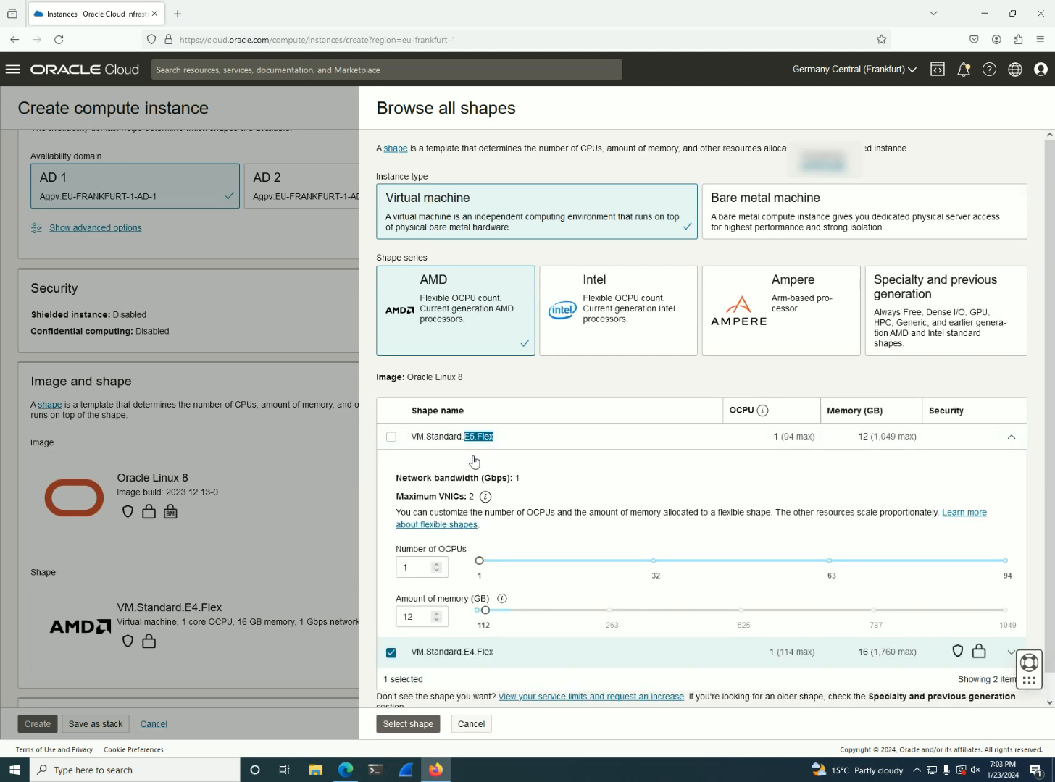
# Show the Intel series and inspect the details of the VM.Standard3.Flex and VM.Optimized3.Flex shapes
pyautogui.click(631, 317)
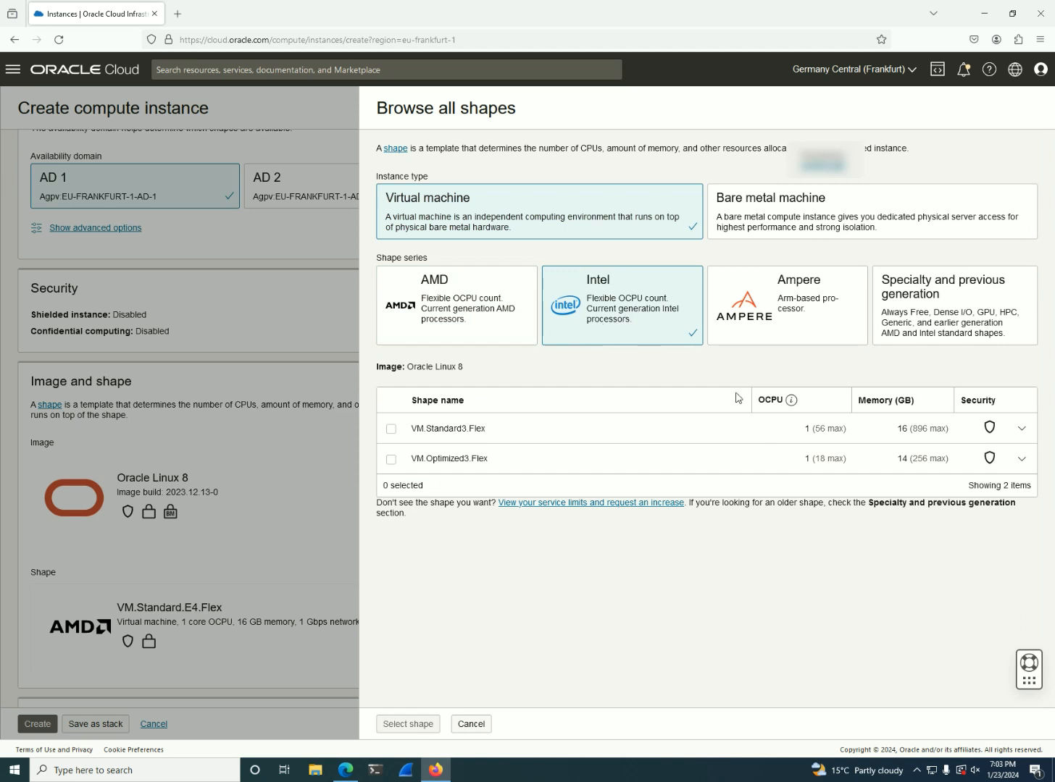
pyautogui.click(1021, 428)
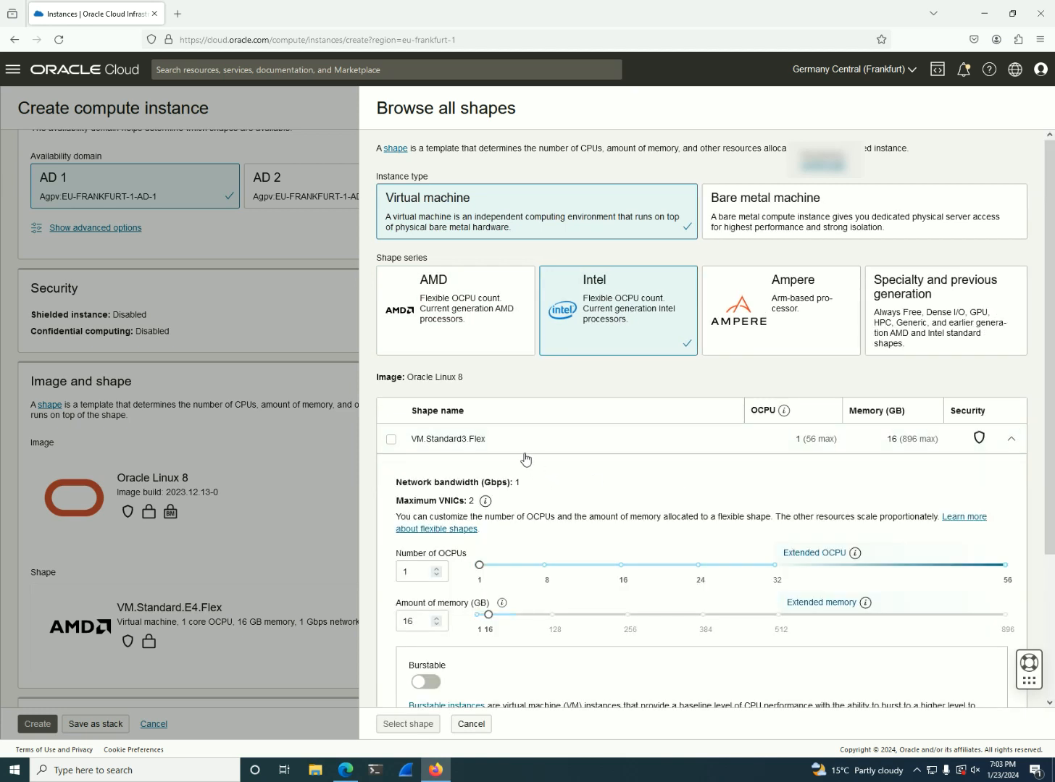
pyautogui.click(1012, 439)
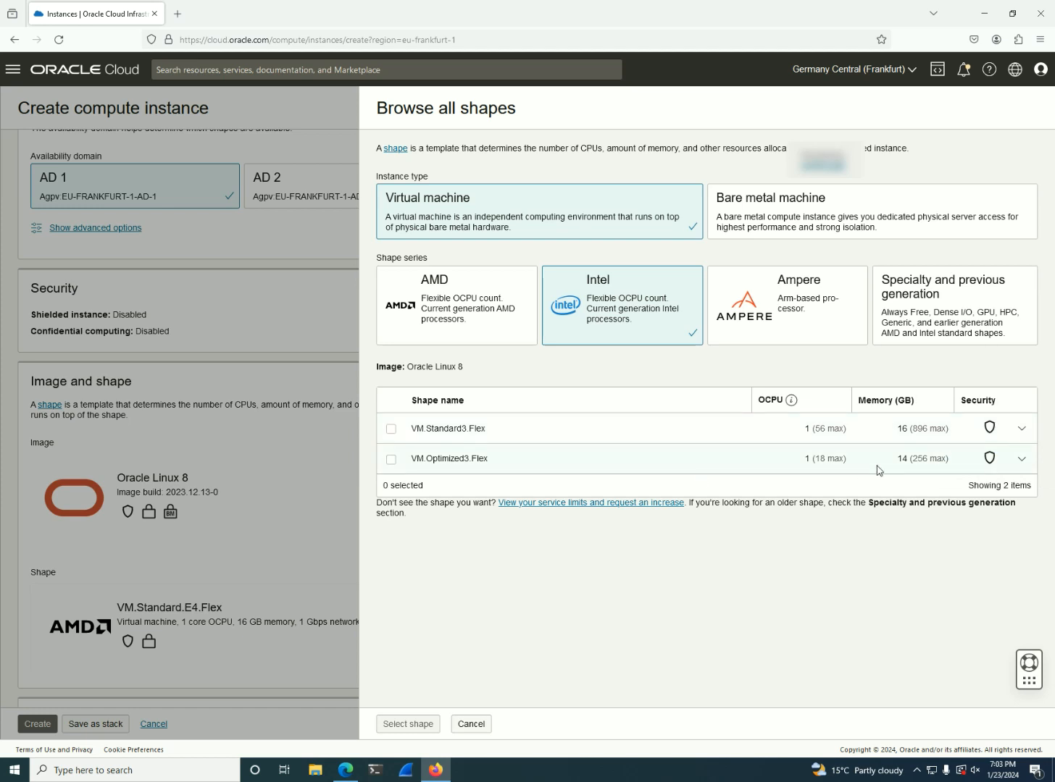
pyautogui.click(1021, 458)
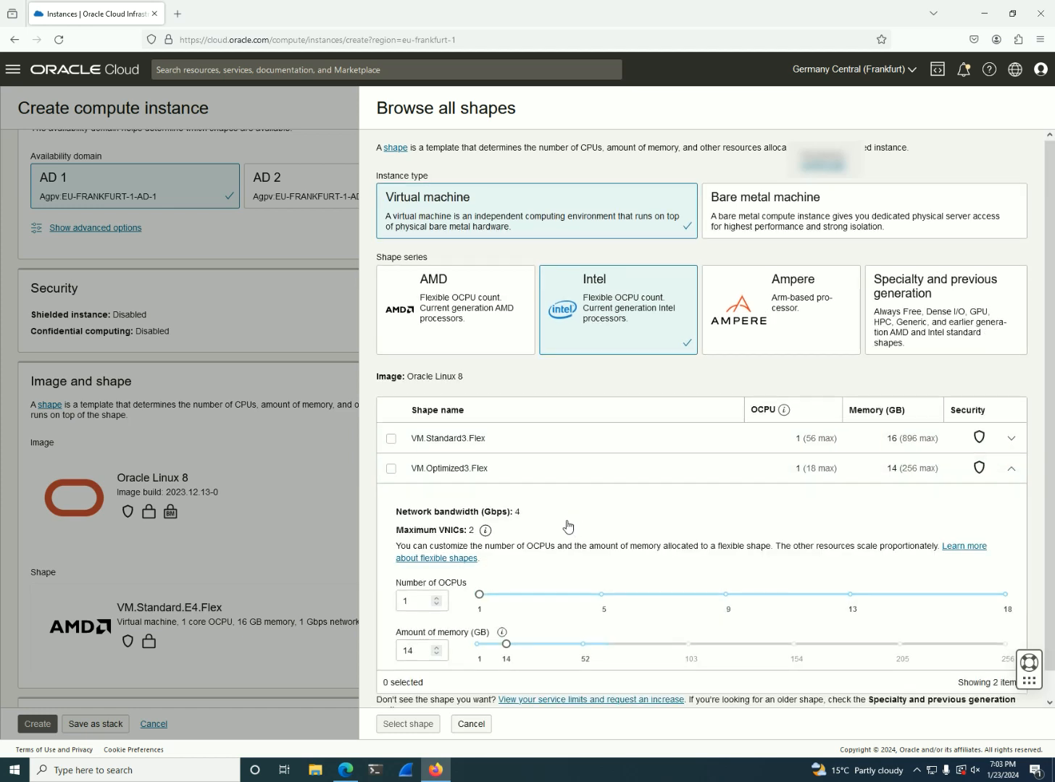
pyautogui.scroll(-1, 569, 527)
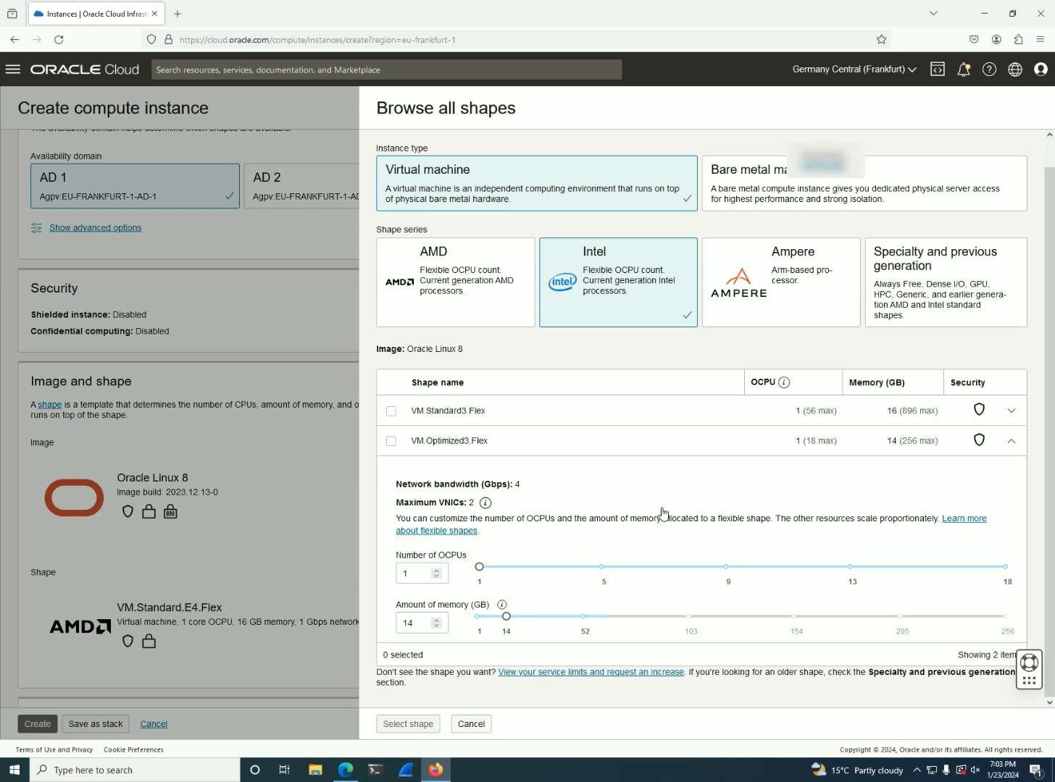
pyautogui.click(1010, 442)
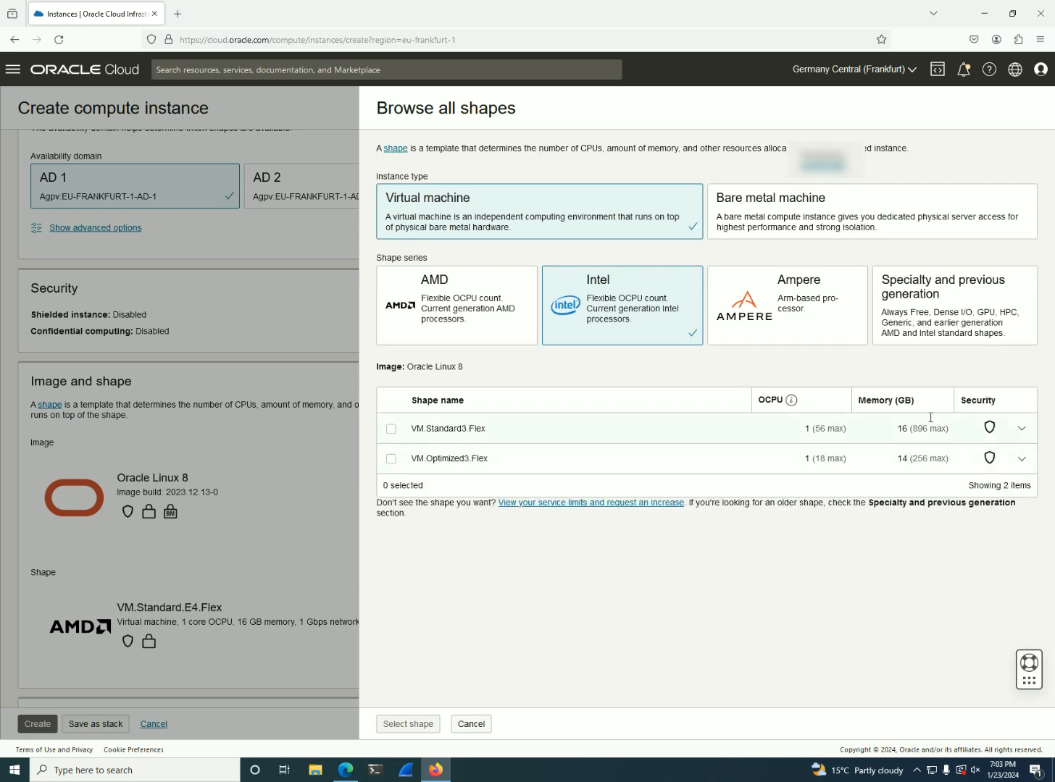
# View the Ampere series, then examine the DenseIO and GPU shapes in the Specialty and previous generation series
pyautogui.click(810, 325)
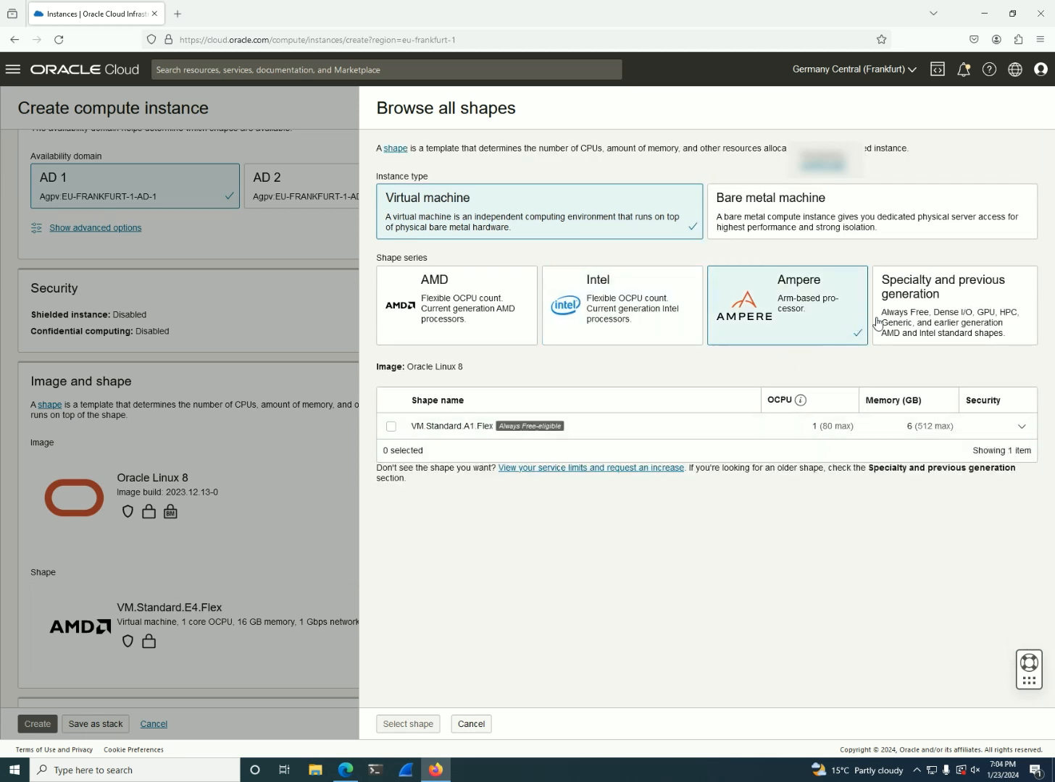
pyautogui.click(946, 330)
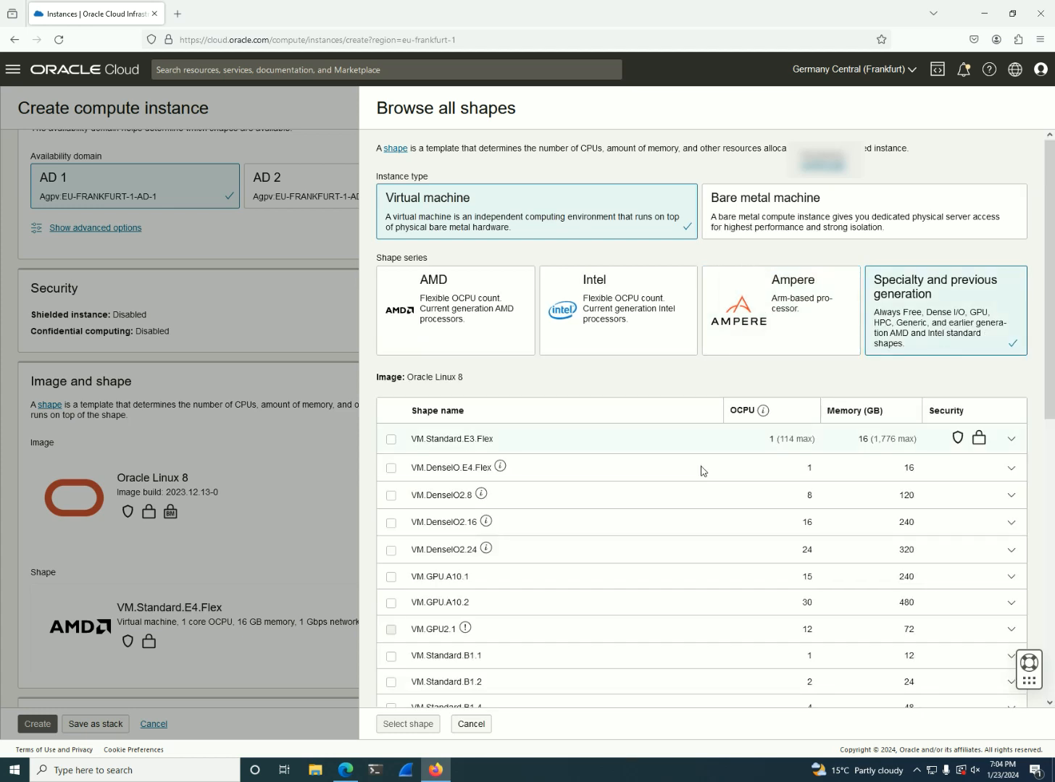
pyautogui.moveTo(427, 468); pyautogui.dragTo(462, 470)
pyautogui.scroll(-1, 478, 477)
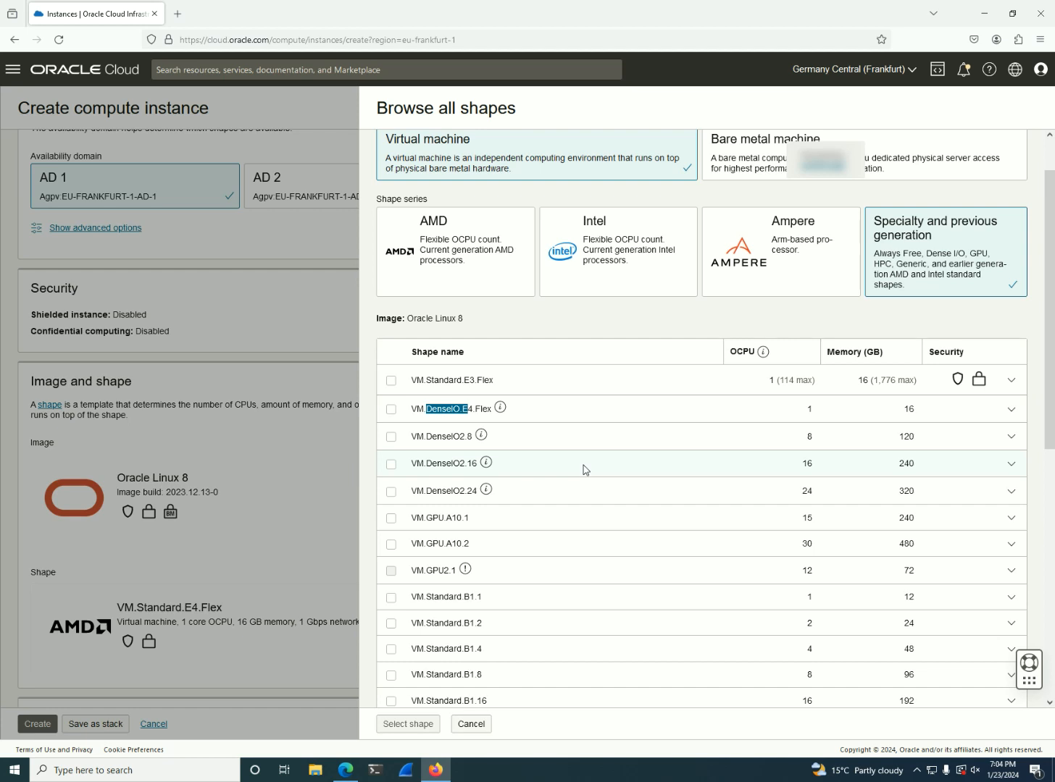
# Try the 8, 16 and 32 OCPU resource allocations of the VM.DenseIO.E4.Flex shape, ending on 16 OCPU, and deselect the shape
pyautogui.click(391, 410)
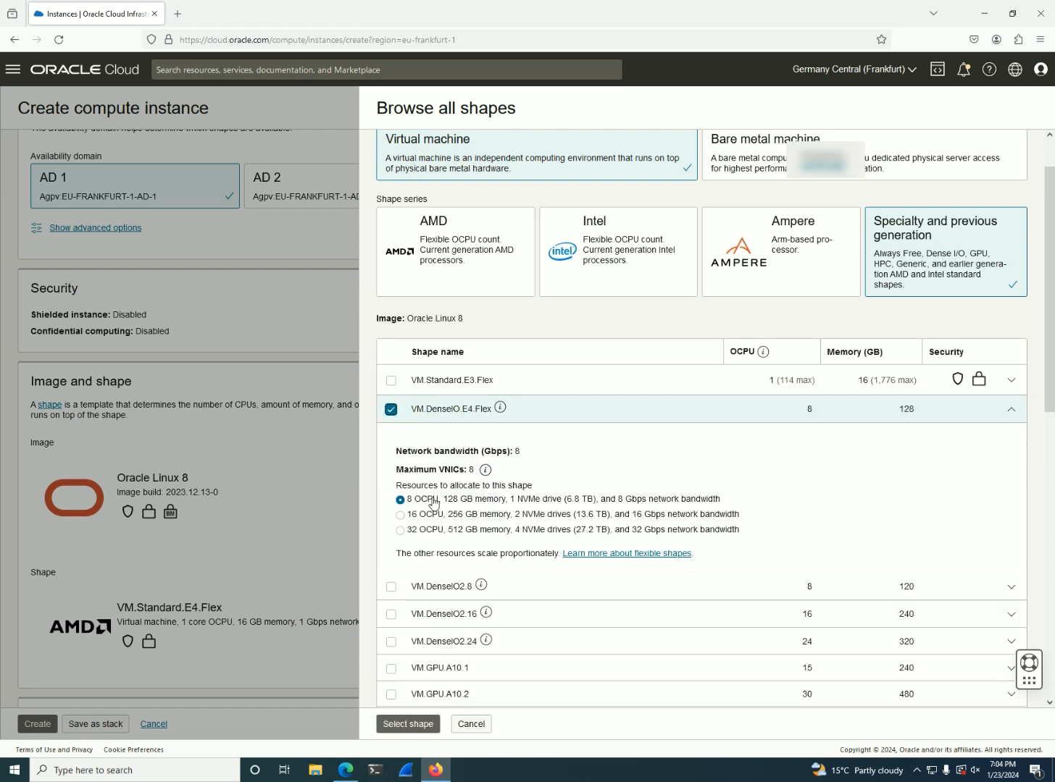
pyautogui.click(520, 517)
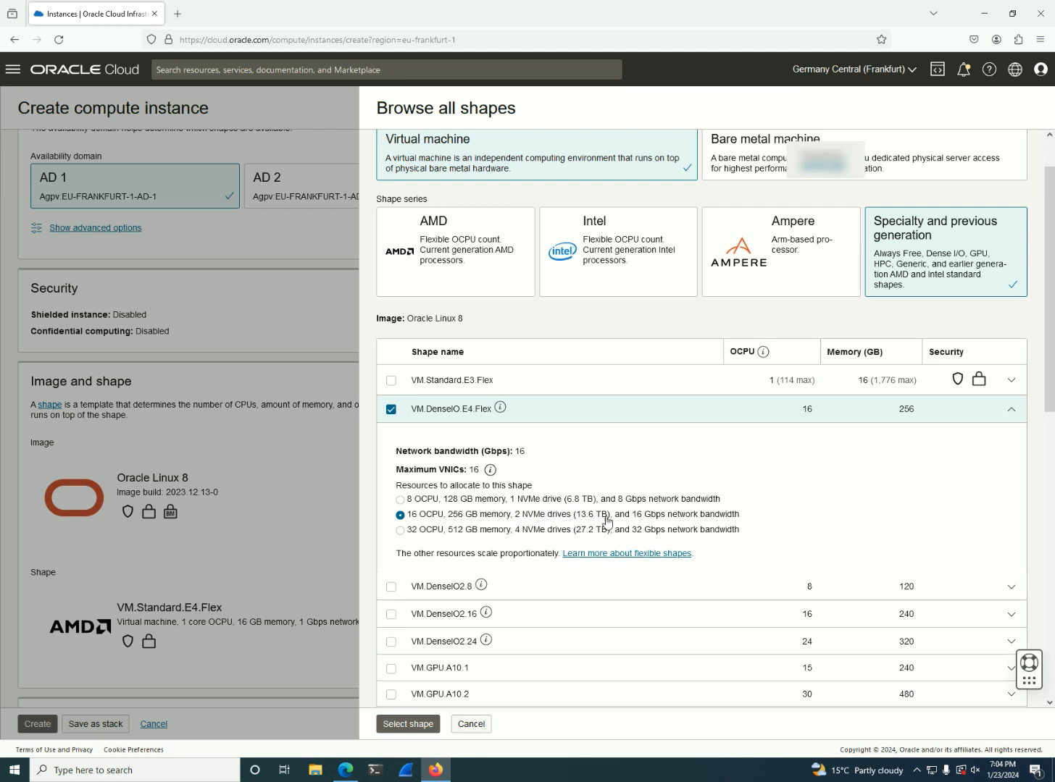
pyautogui.click(593, 536)
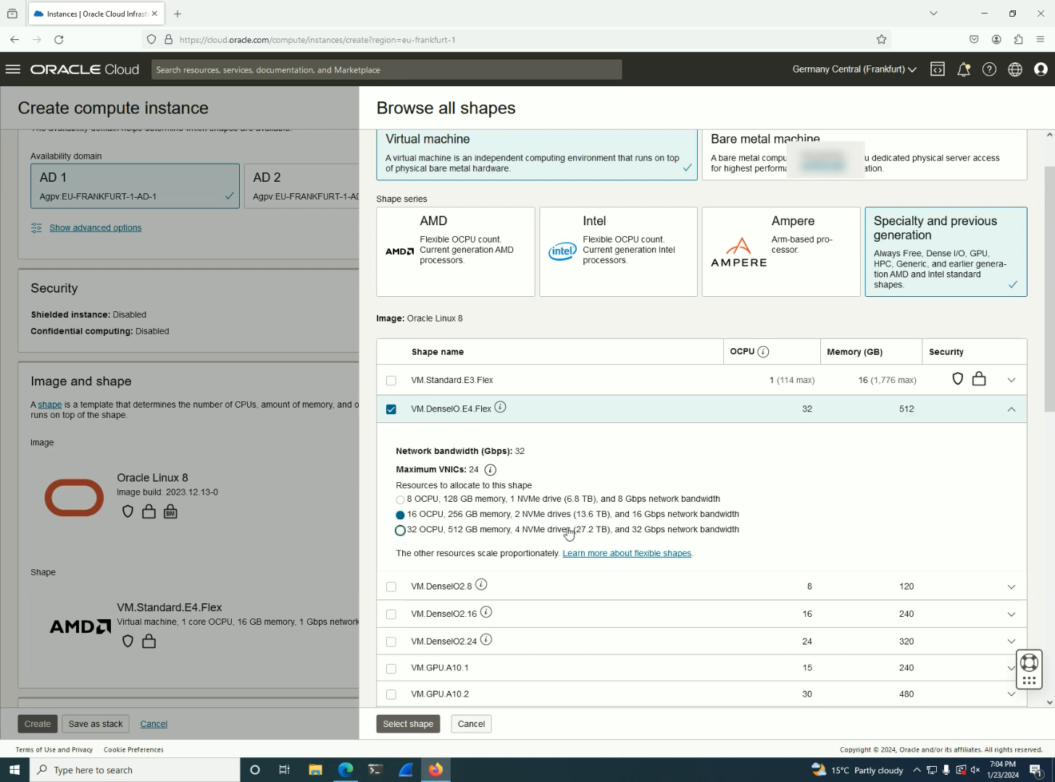
pyautogui.click(471, 502)
pyautogui.click(477, 517)
pyautogui.click(391, 410)
# Select the VM.GPU.A10.2 shape and show its network, storage and processor details
pyautogui.scroll(-3, 540, 550)
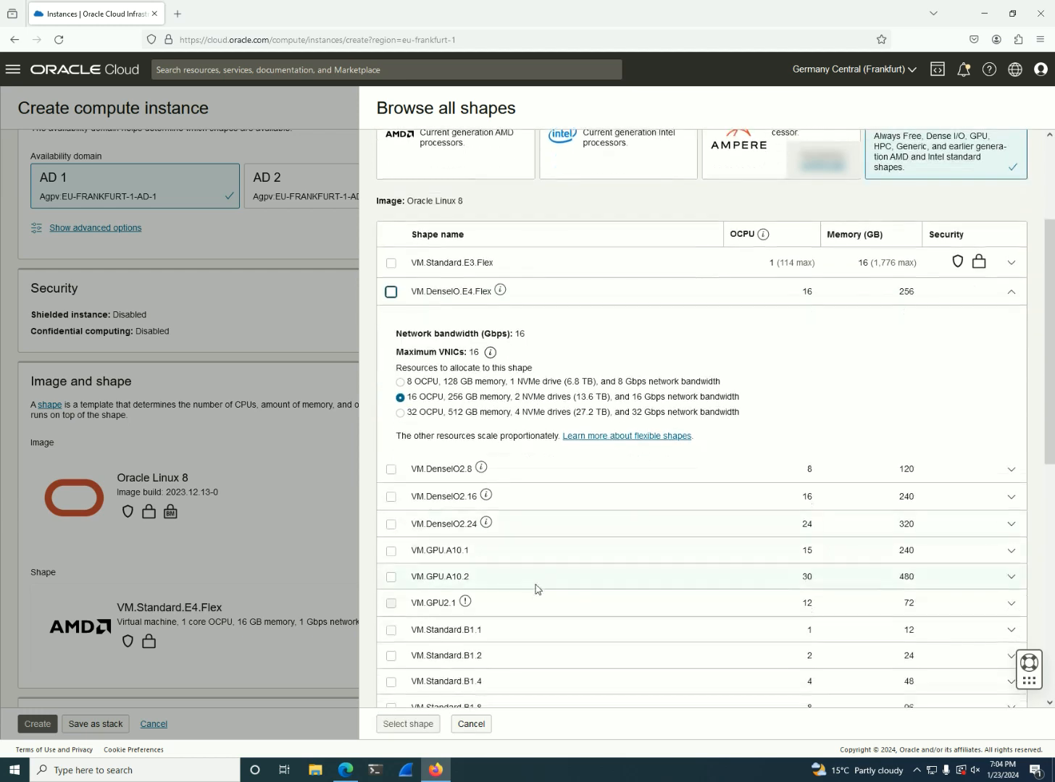
pyautogui.click(392, 577)
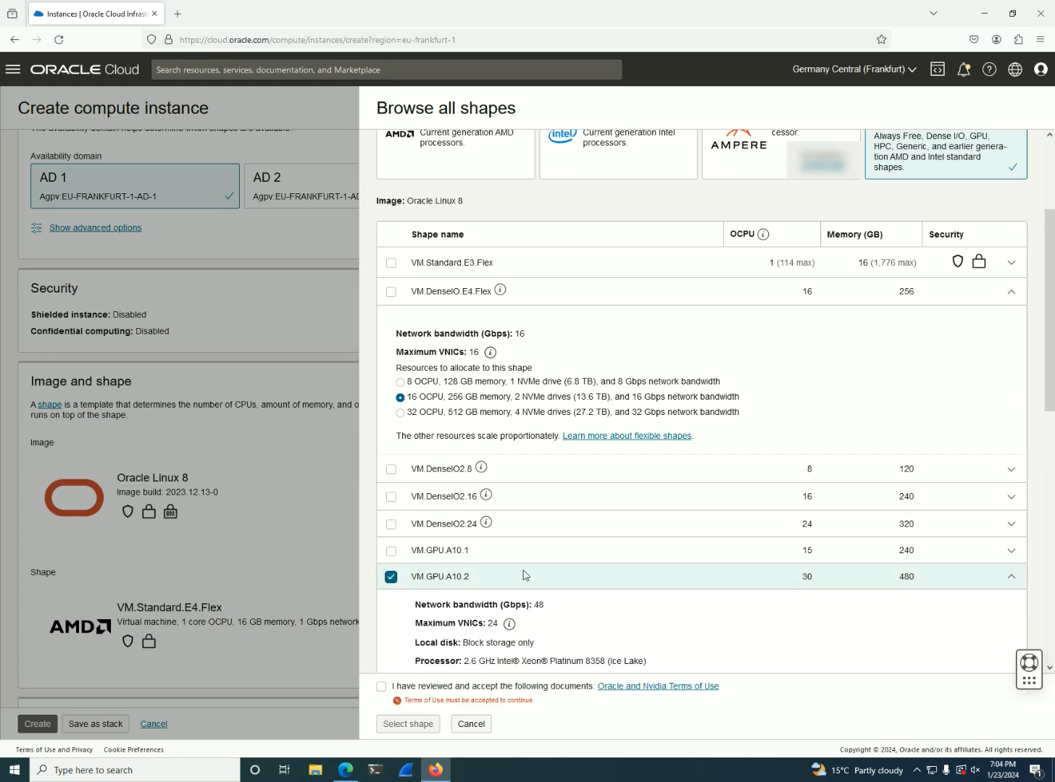
# Accept the Oracle and Nvidia Terms of Use and apply the VM.GPU.A10.2 shape to the instance
pyautogui.scroll(-3, 525, 574)
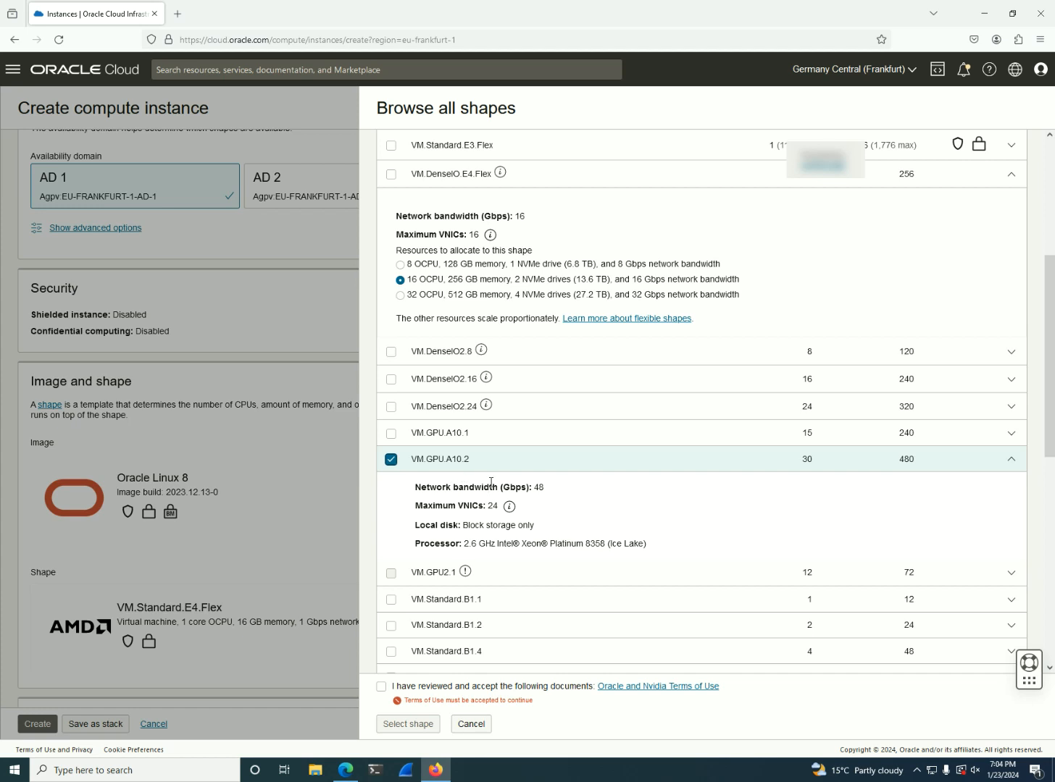
pyautogui.doubleClick(436, 460)
pyautogui.scroll(-4, 475, 625)
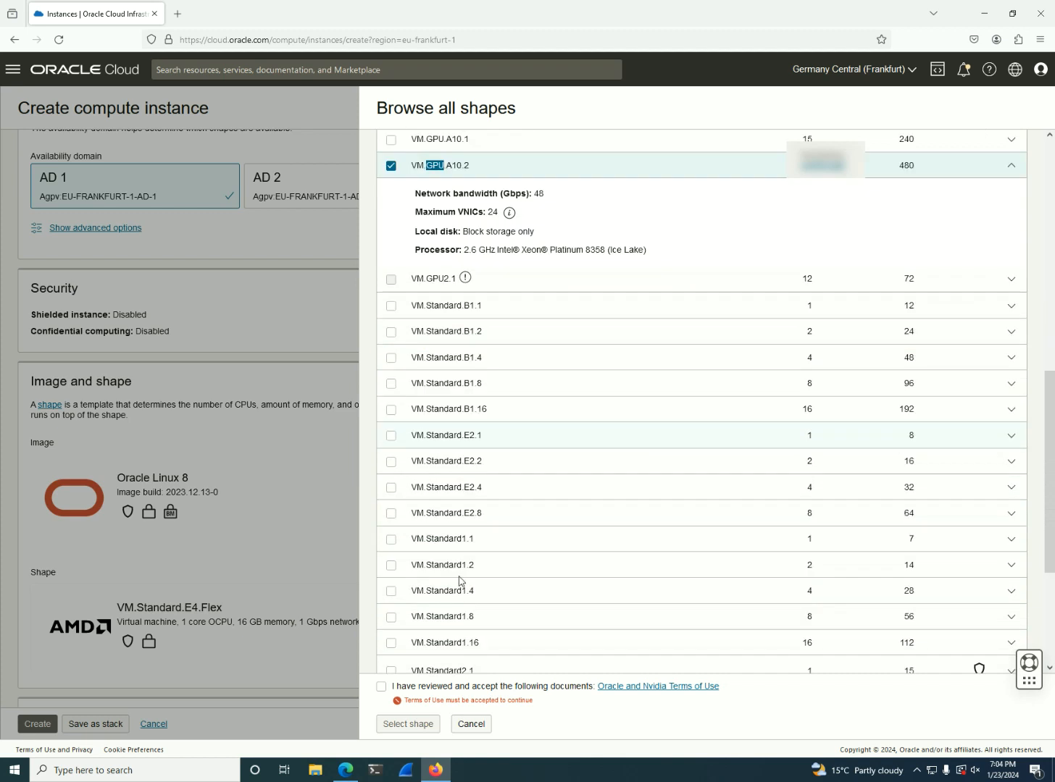
pyautogui.click(384, 687)
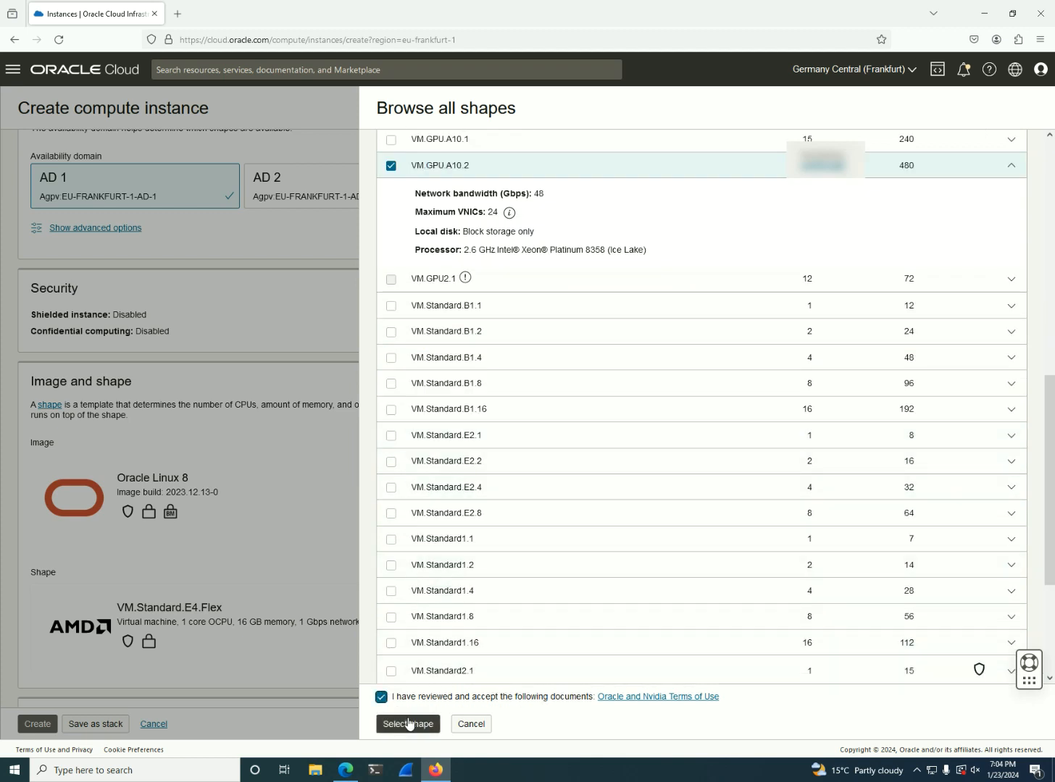
pyautogui.click(408, 723)
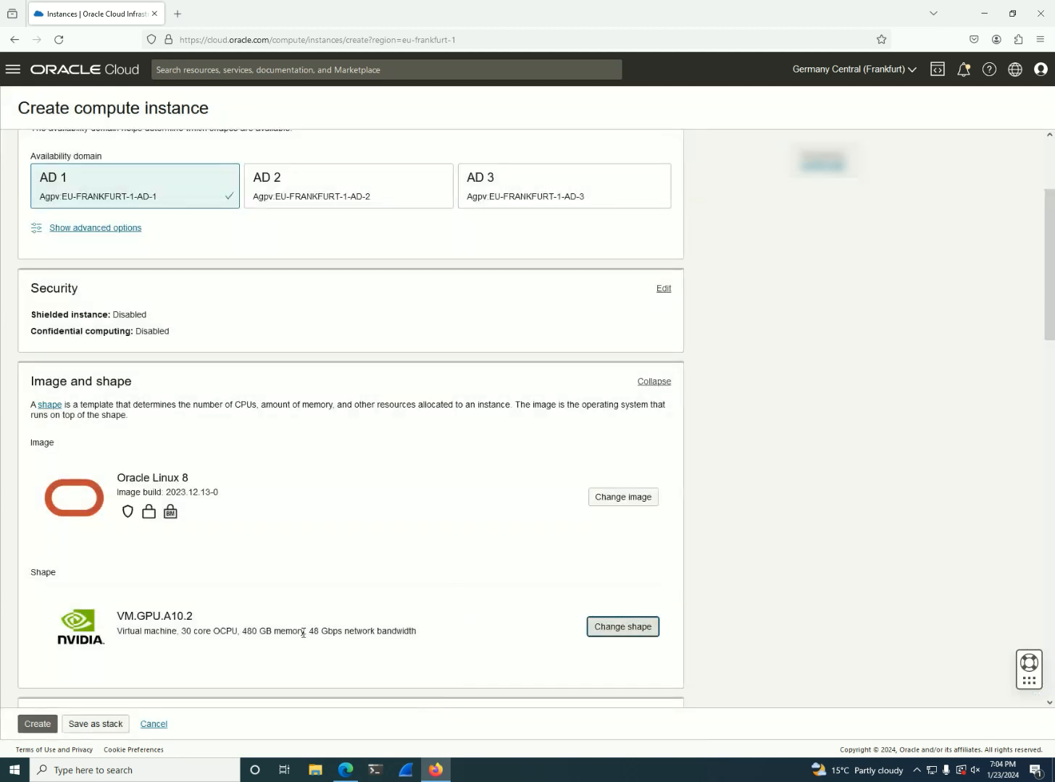
pyautogui.moveTo(153, 614); pyautogui.dragTo(224, 625)
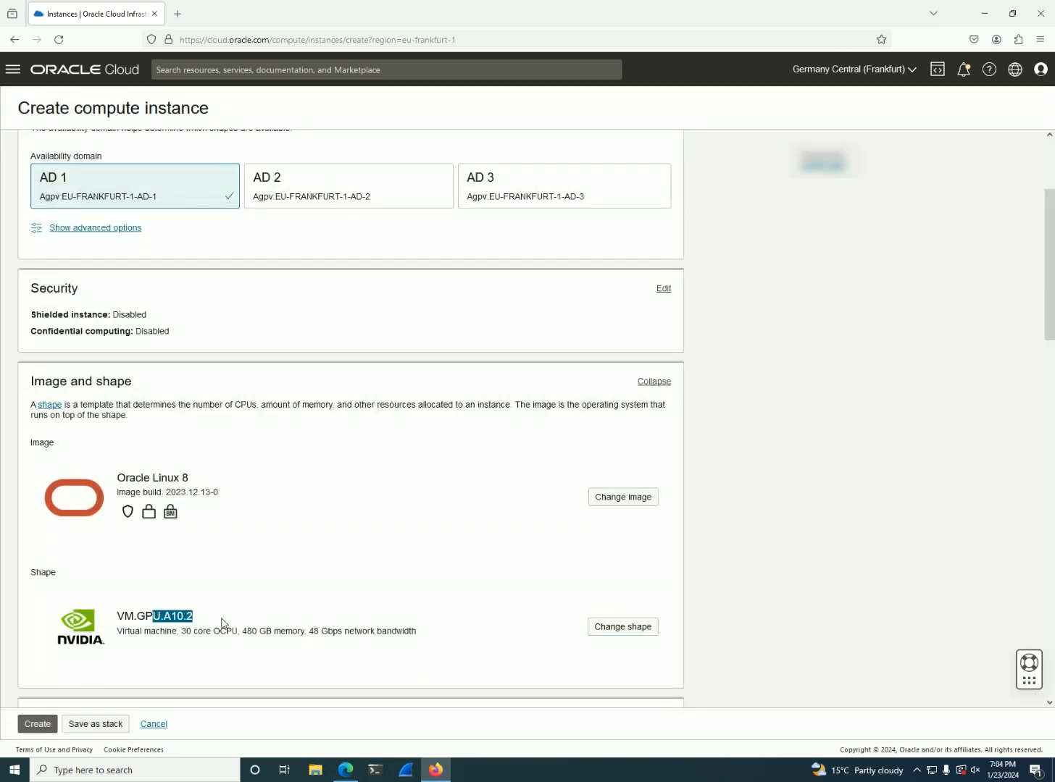
# Start changing the instance image and look through the available Windows Server images
pyautogui.click(609, 499)
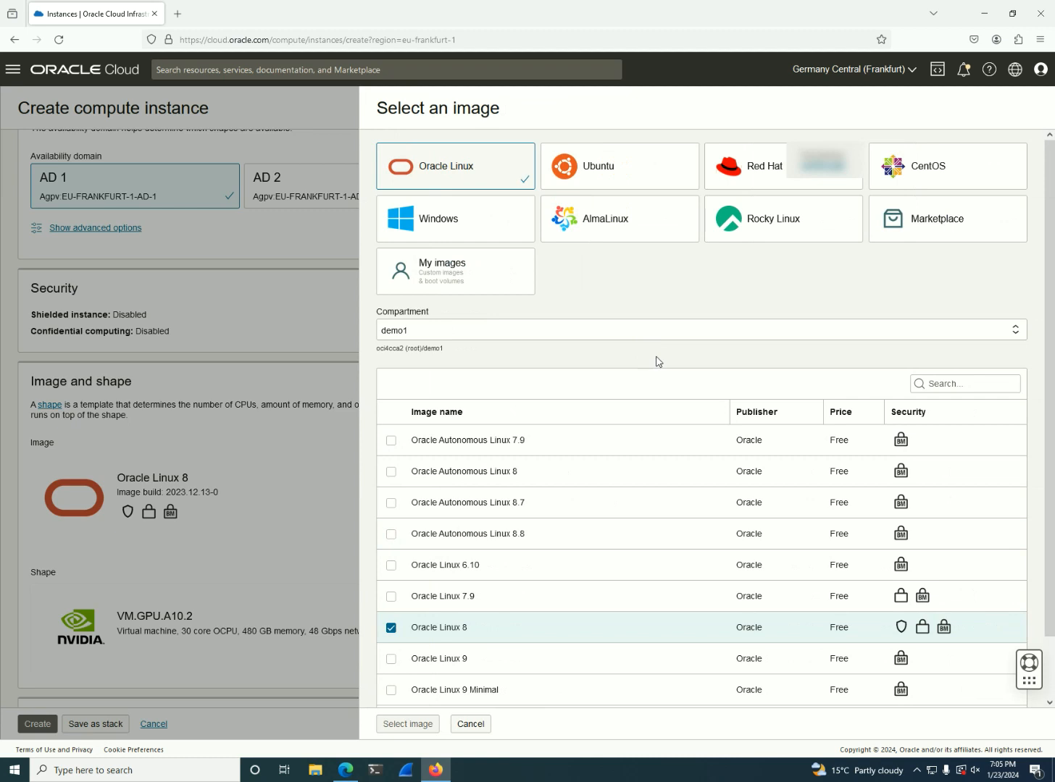
pyautogui.click(490, 219)
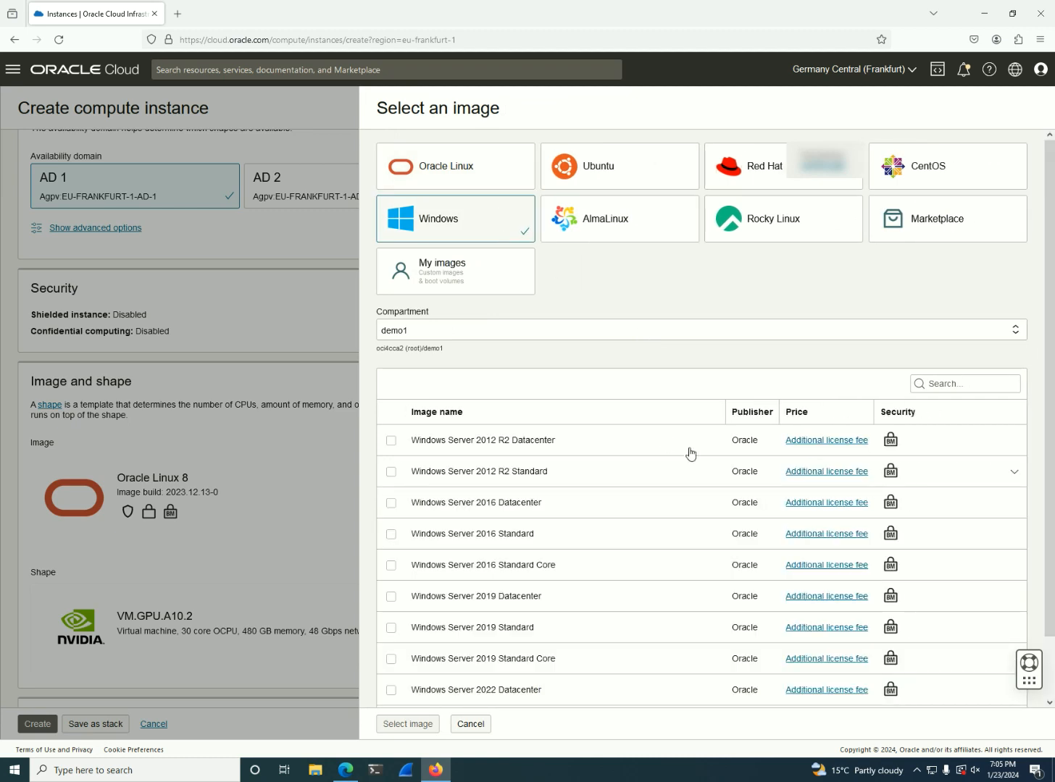
pyautogui.scroll(-2, 647, 492)
pyautogui.scroll(2, 648, 483)
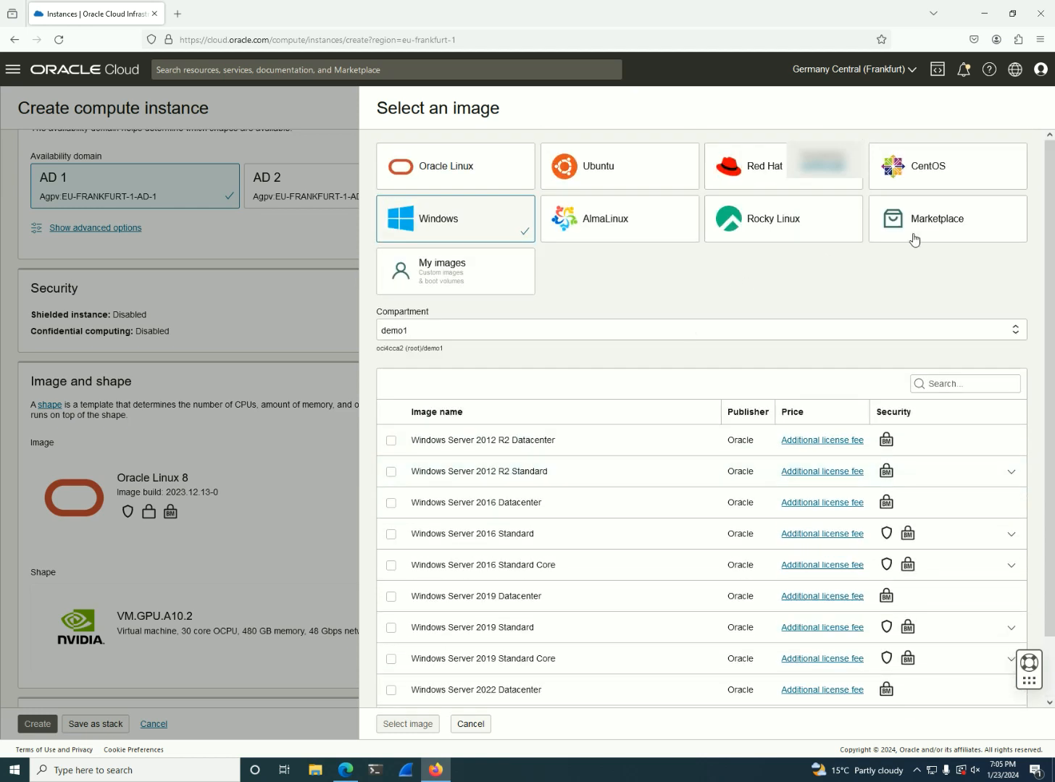
# Search the Marketplace partner images for "gpu" and review the names and prices of the matching images
pyautogui.click(918, 237)
pyautogui.click(973, 379)
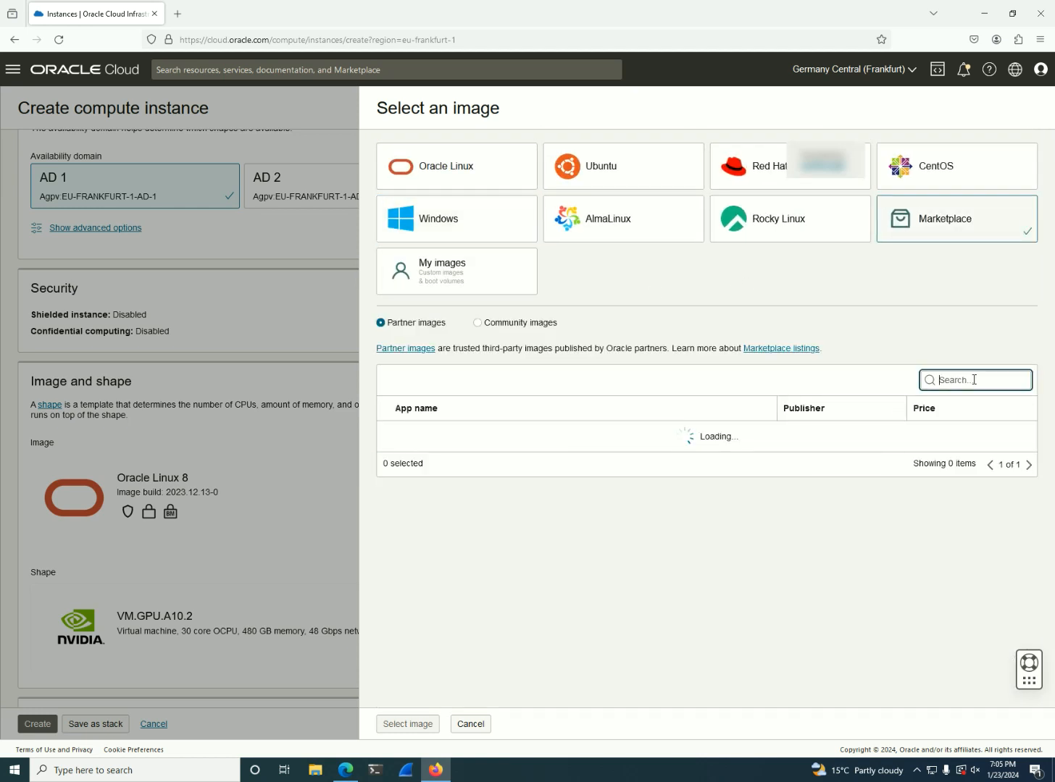
pyautogui.write('gpu')
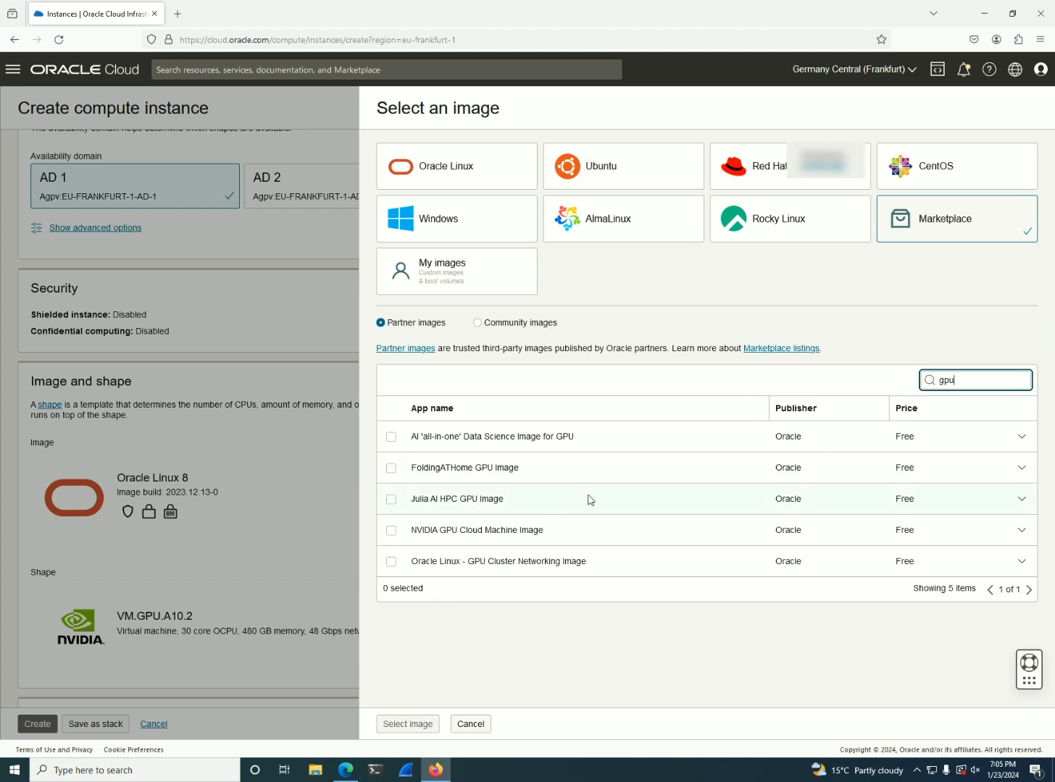
pyautogui.moveTo(518, 504); pyautogui.dragTo(439, 507)
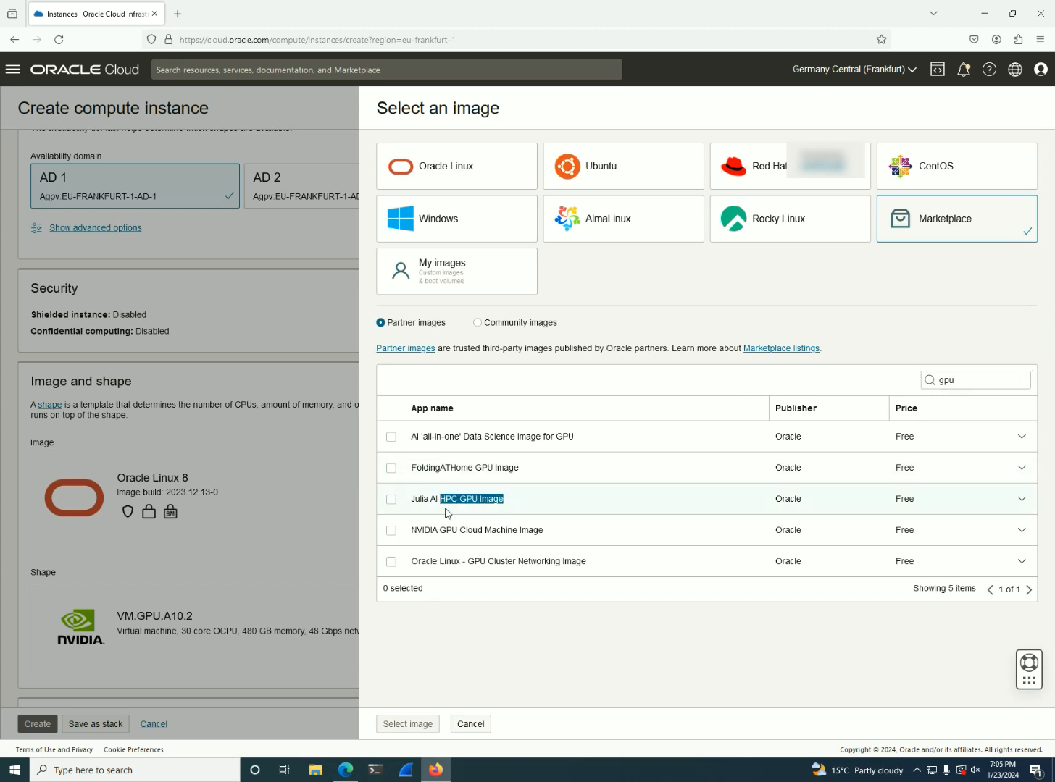
pyautogui.moveTo(560, 533); pyautogui.dragTo(438, 532)
pyautogui.tripleClick(438, 533)
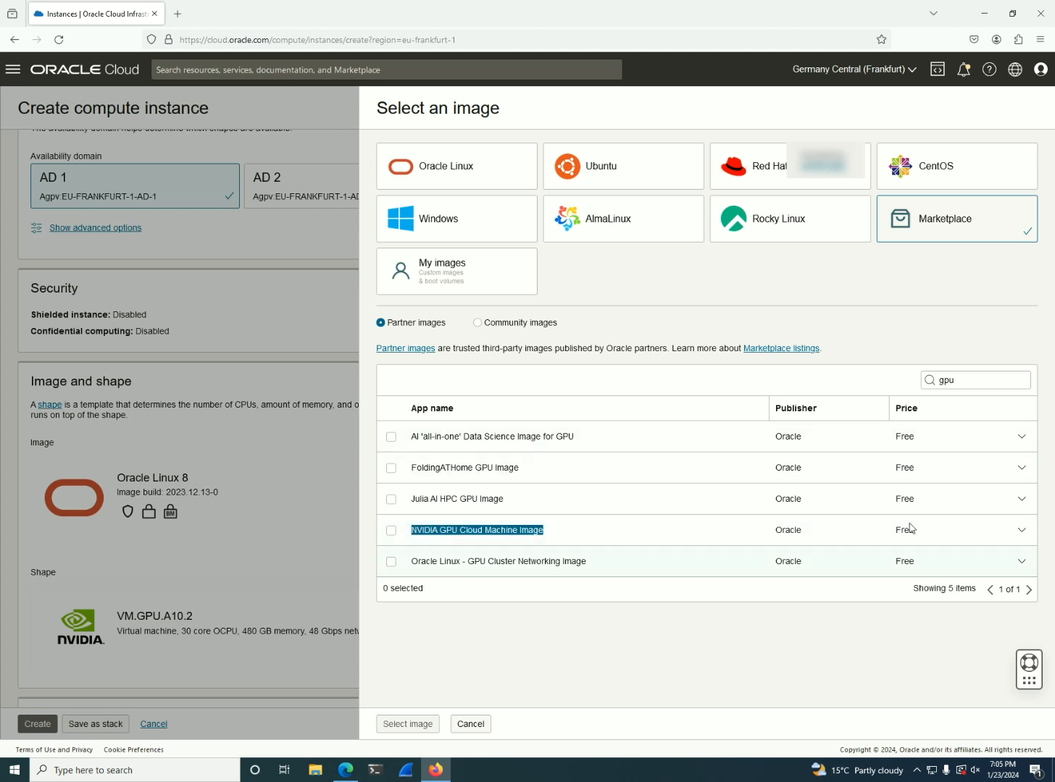
pyautogui.moveTo(928, 433); pyautogui.dragTo(881, 438)
pyautogui.moveTo(935, 471); pyautogui.dragTo(862, 469)
pyautogui.click(667, 516)
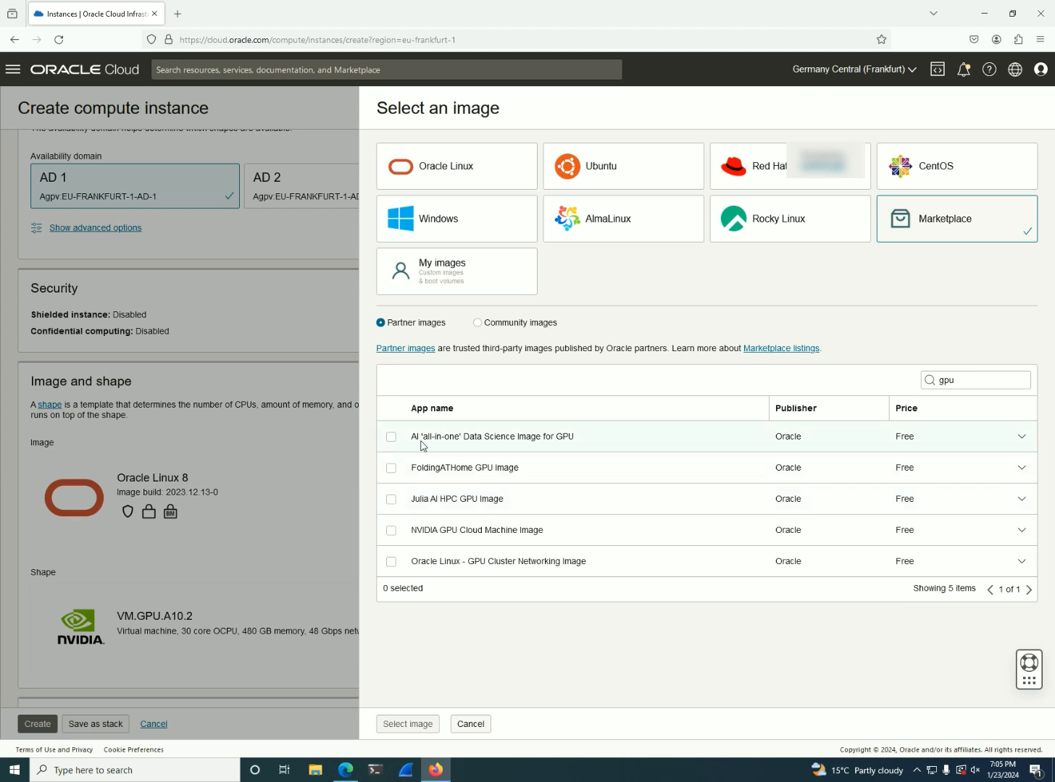
# Select the AI 'all-in-one' Data Science Image for GPU, read through its list of preinstalled tools, and cancel the image change
pyautogui.click(391, 437)
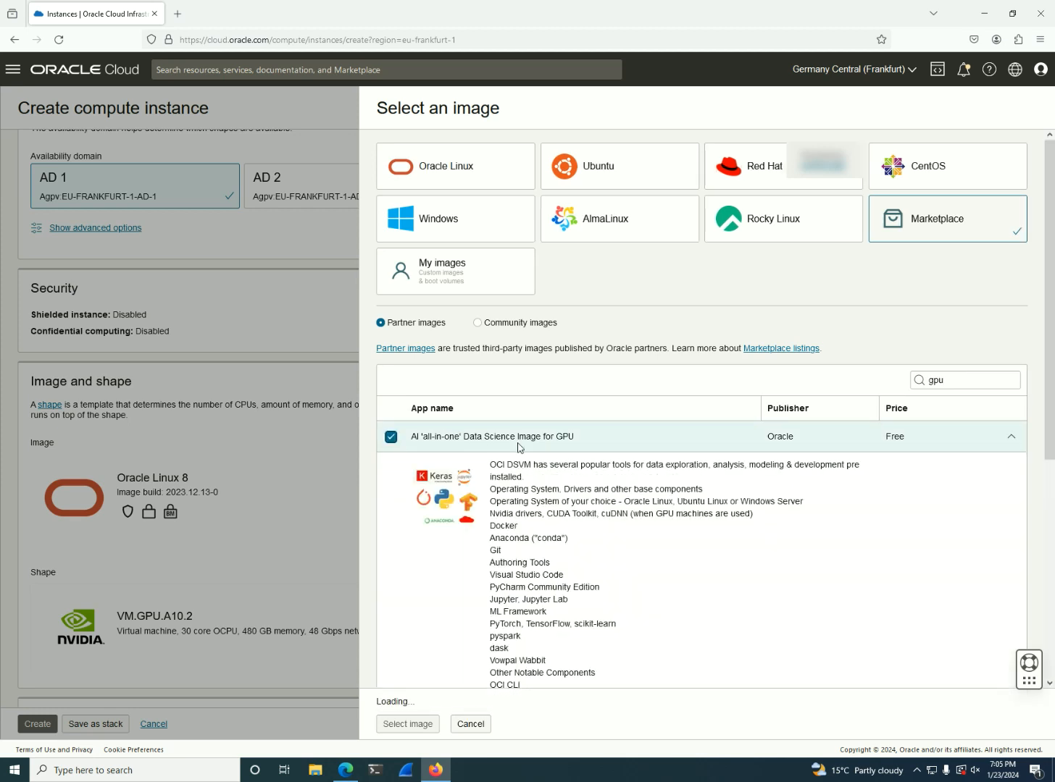
pyautogui.doubleClick(554, 540)
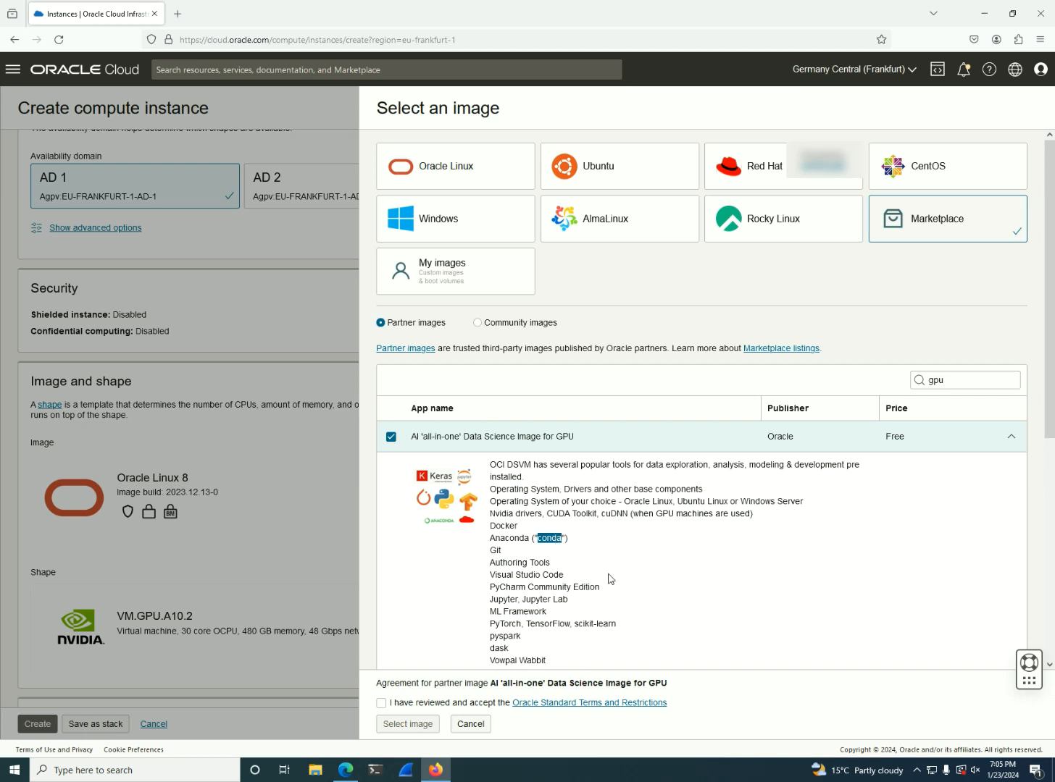
pyautogui.scroll(-1, 607, 577)
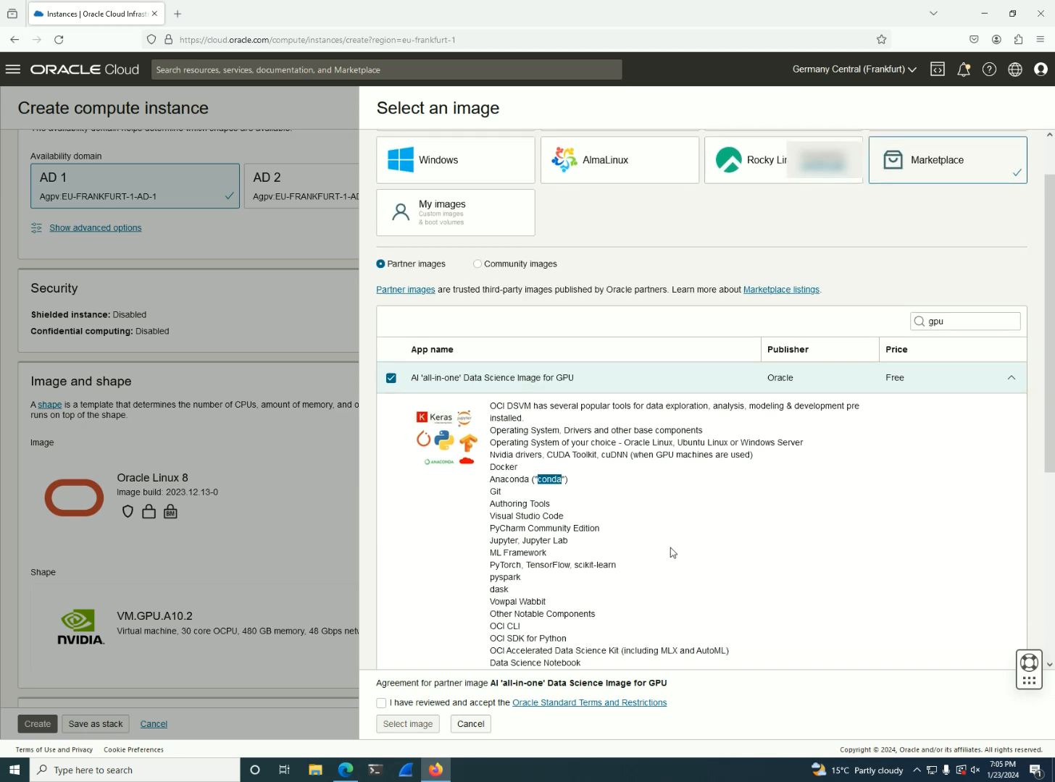
pyautogui.scroll(-1, 673, 553)
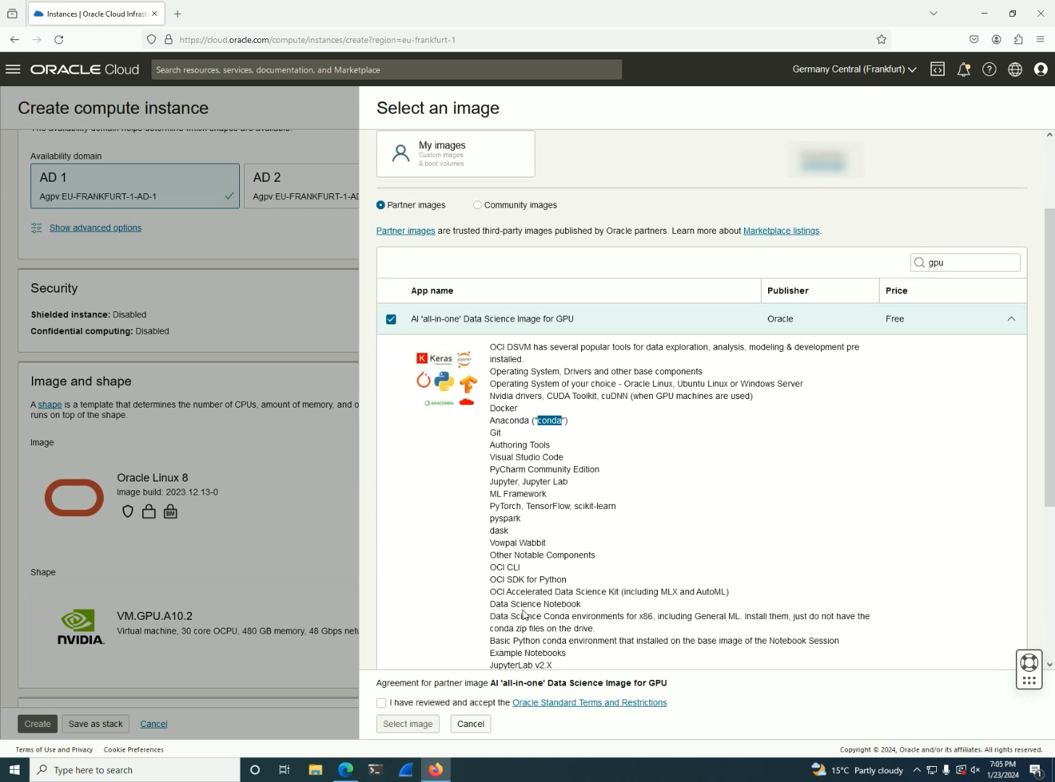
pyautogui.scroll(-1, 526, 591)
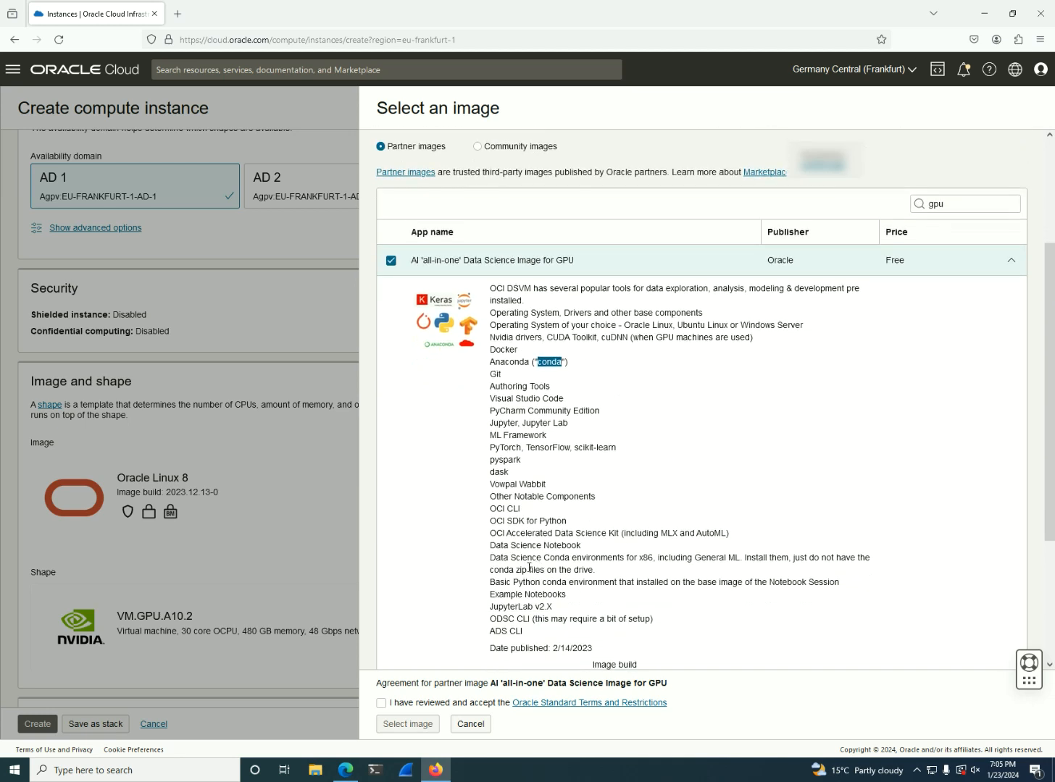
pyautogui.doubleClick(492, 607)
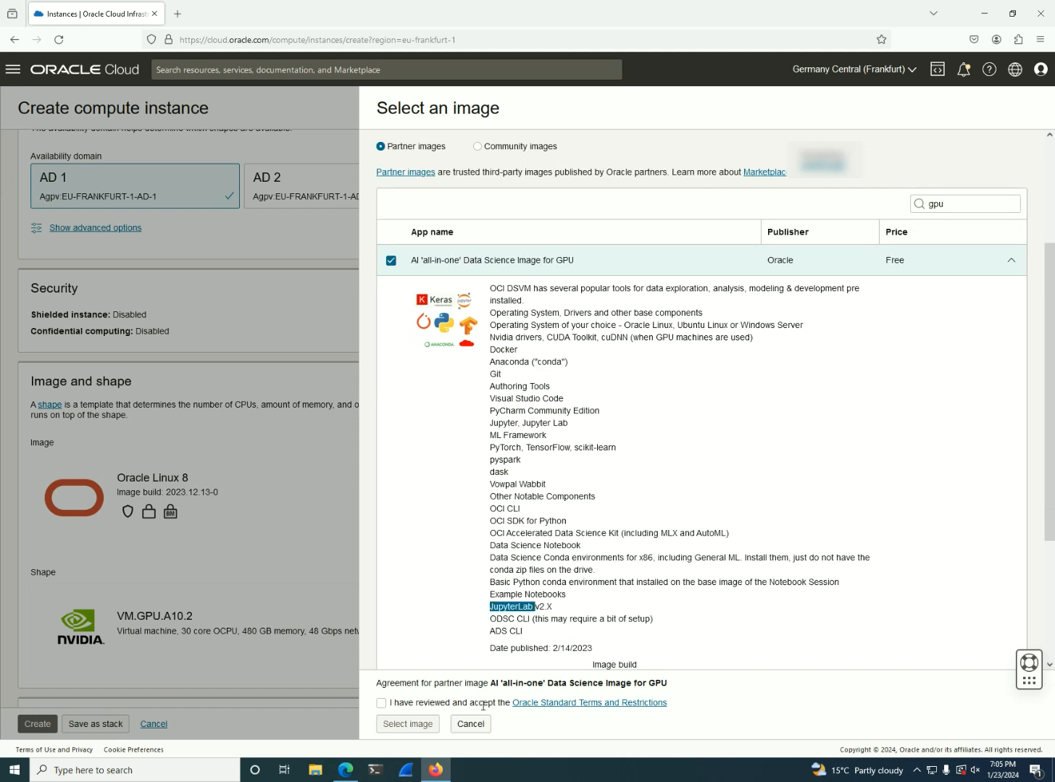
pyautogui.click(471, 724)
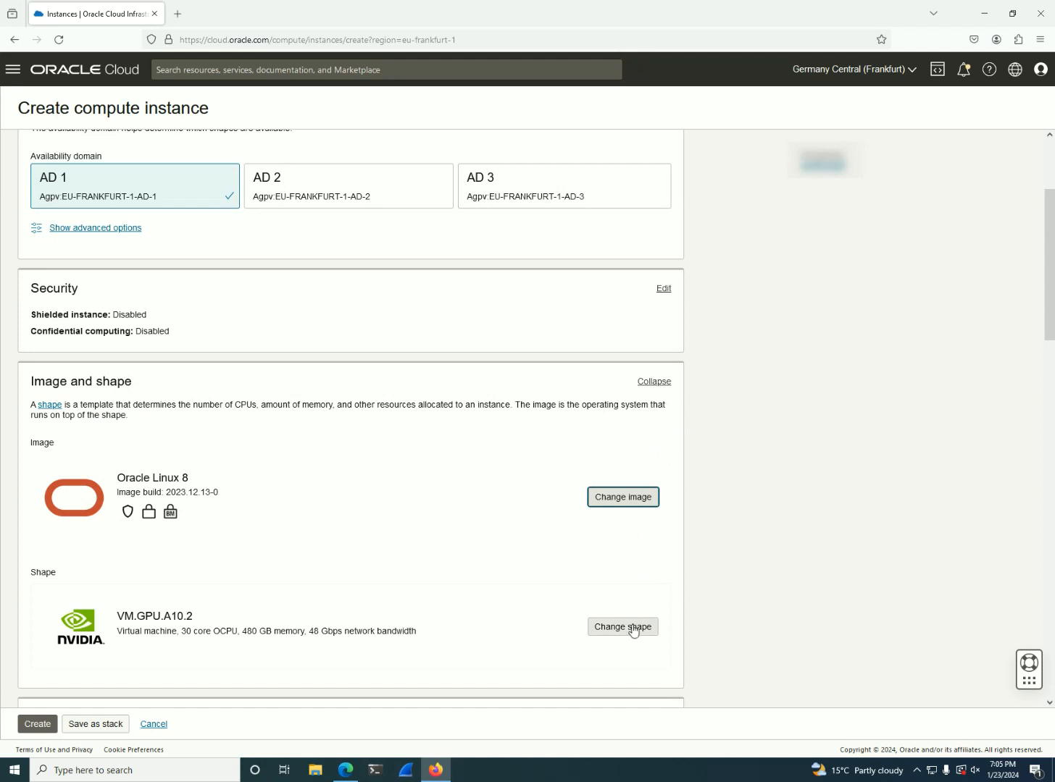
# Change the instance shape to the AMD VM.Standard.E4.Flex, checking the VM.Standard.E5.Flex resource options before applying it
pyautogui.click(633, 629)
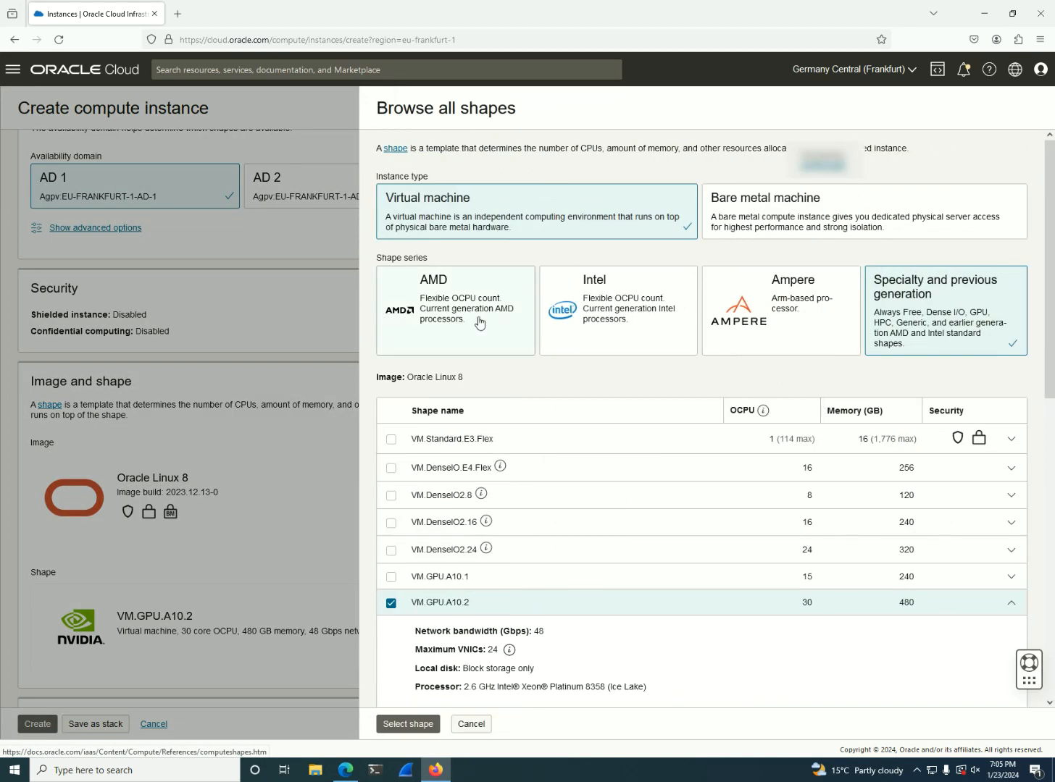
pyautogui.click(479, 322)
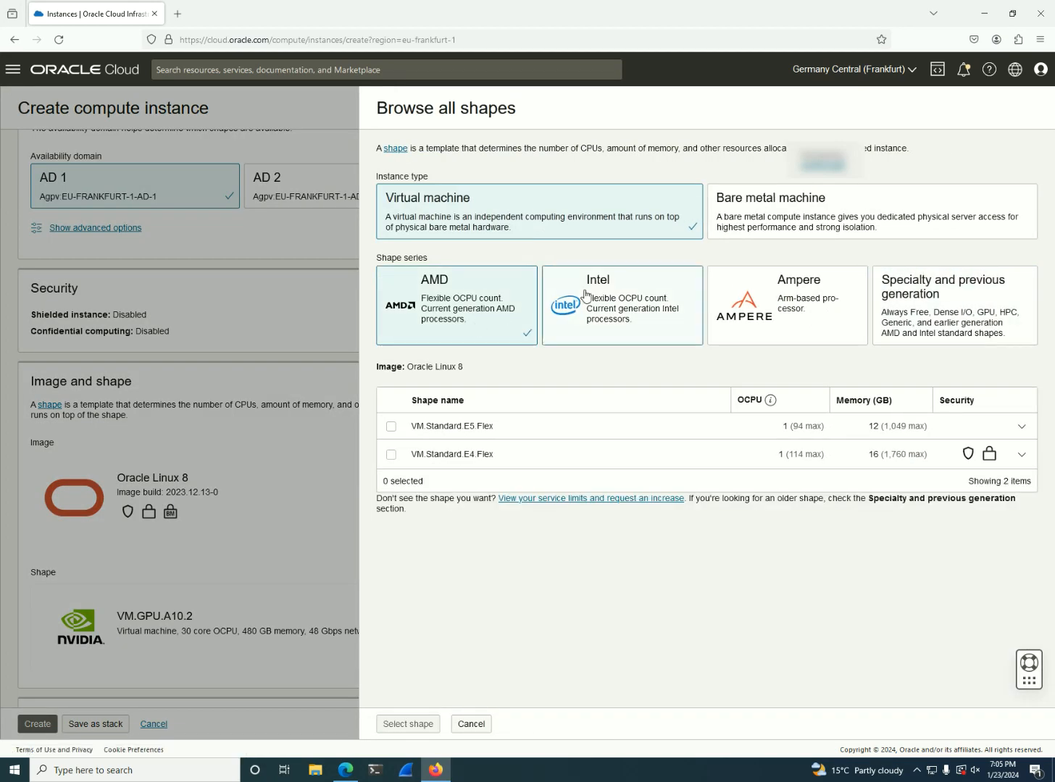
pyautogui.click(392, 455)
pyautogui.scroll(-1, 598, 503)
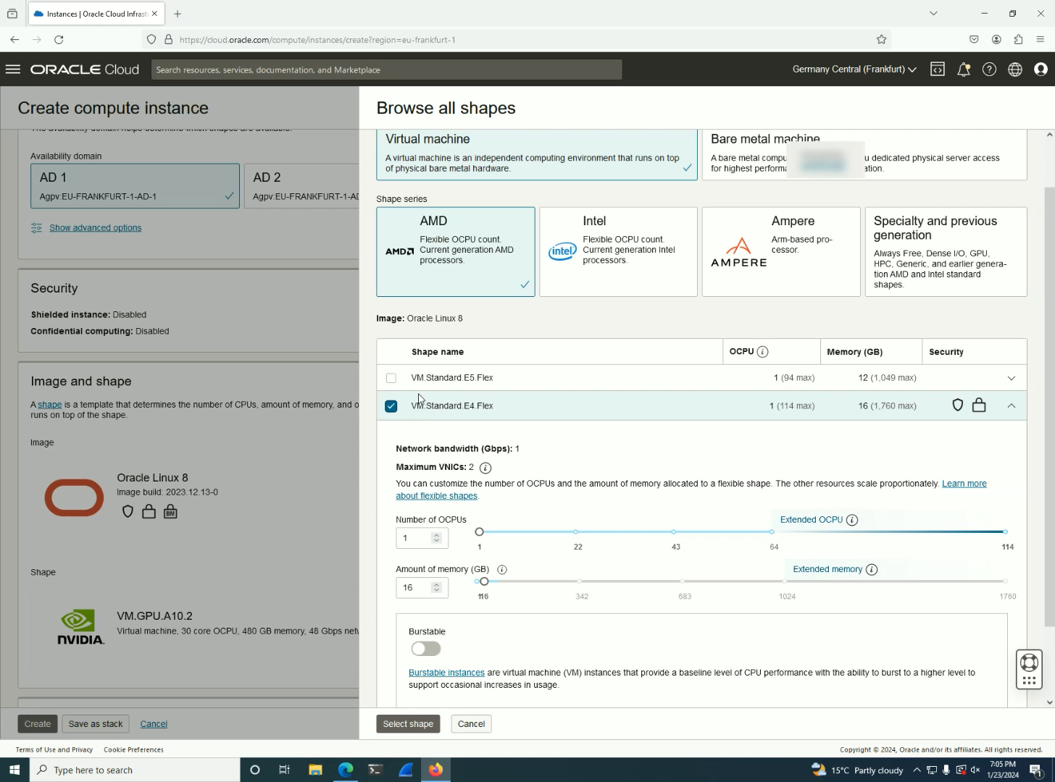
pyautogui.click(391, 378)
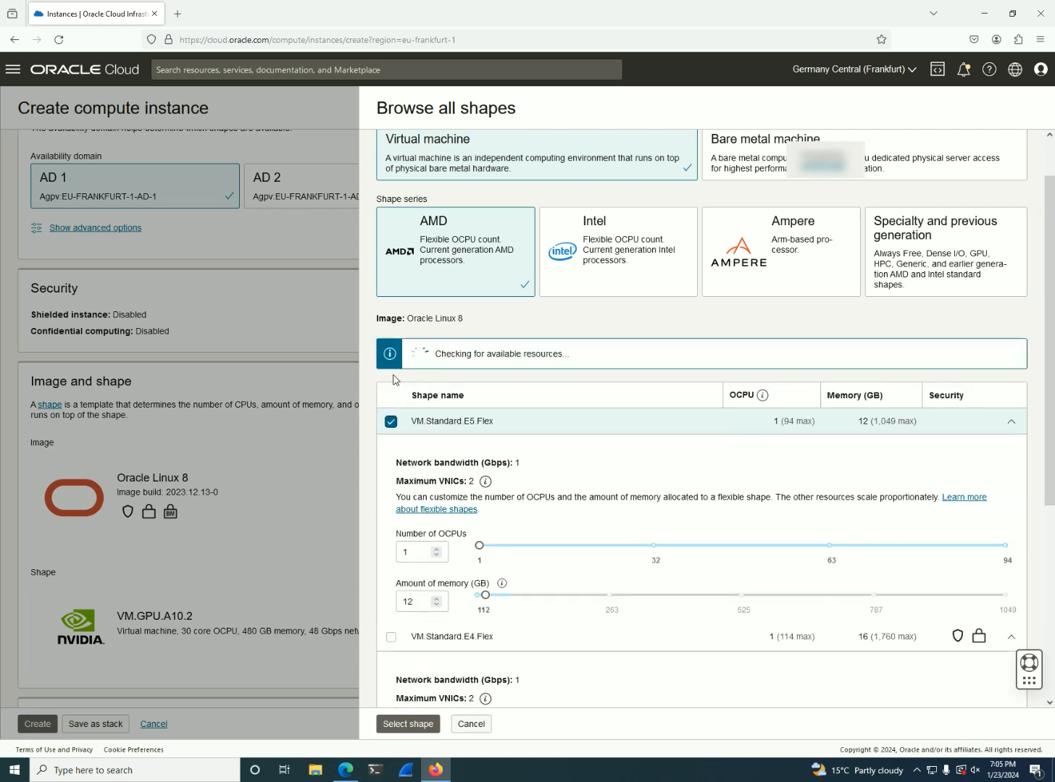
pyautogui.click(391, 377)
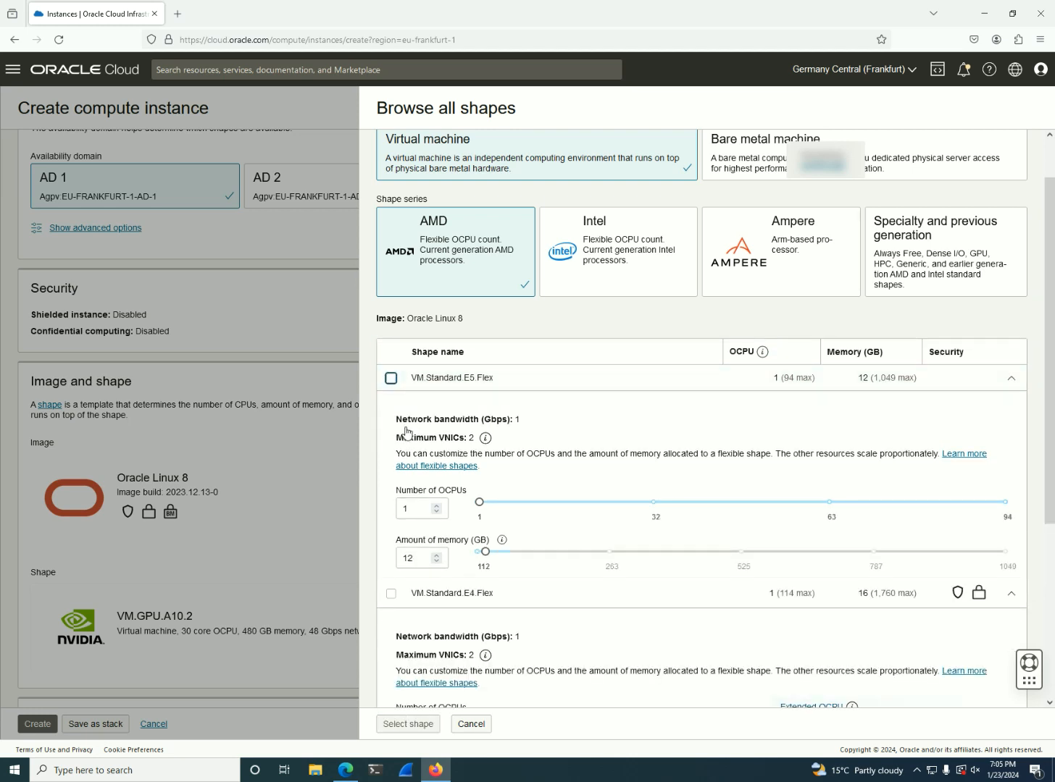
pyautogui.scroll(-1, 410, 573)
pyautogui.click(391, 534)
pyautogui.click(410, 723)
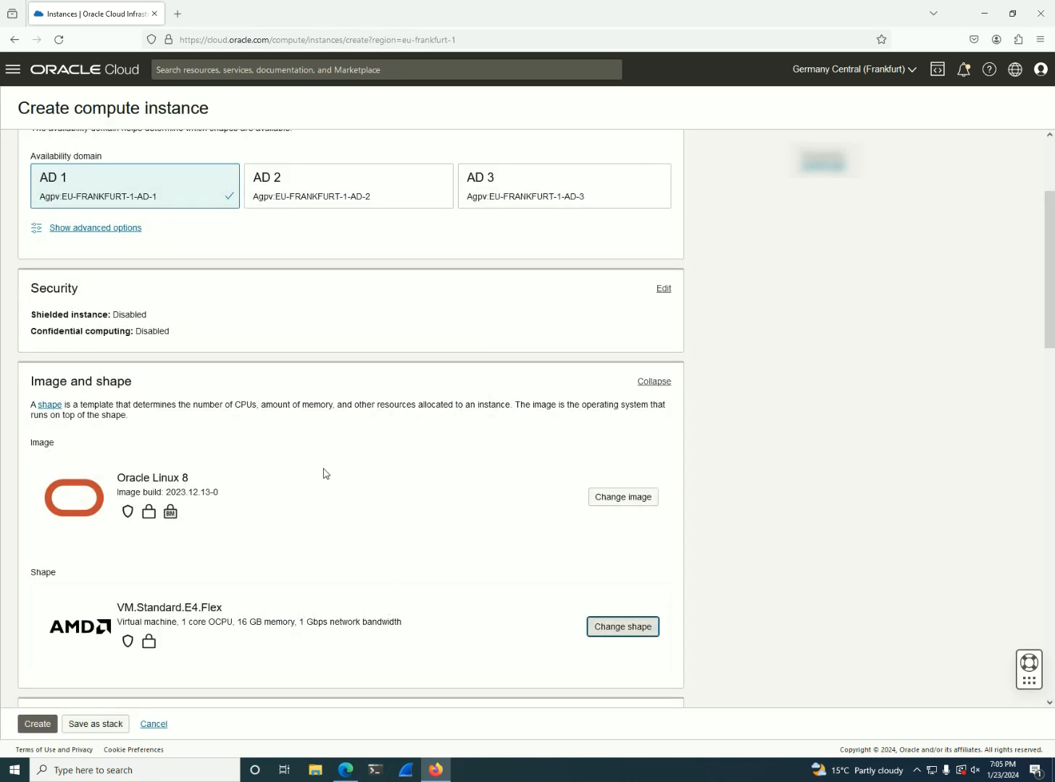
# Switch to the Microsoft Edge window and apply the AMD VM.Standard.E4.Flex virtual machine shape to the instance there
pyautogui.click(344, 771)
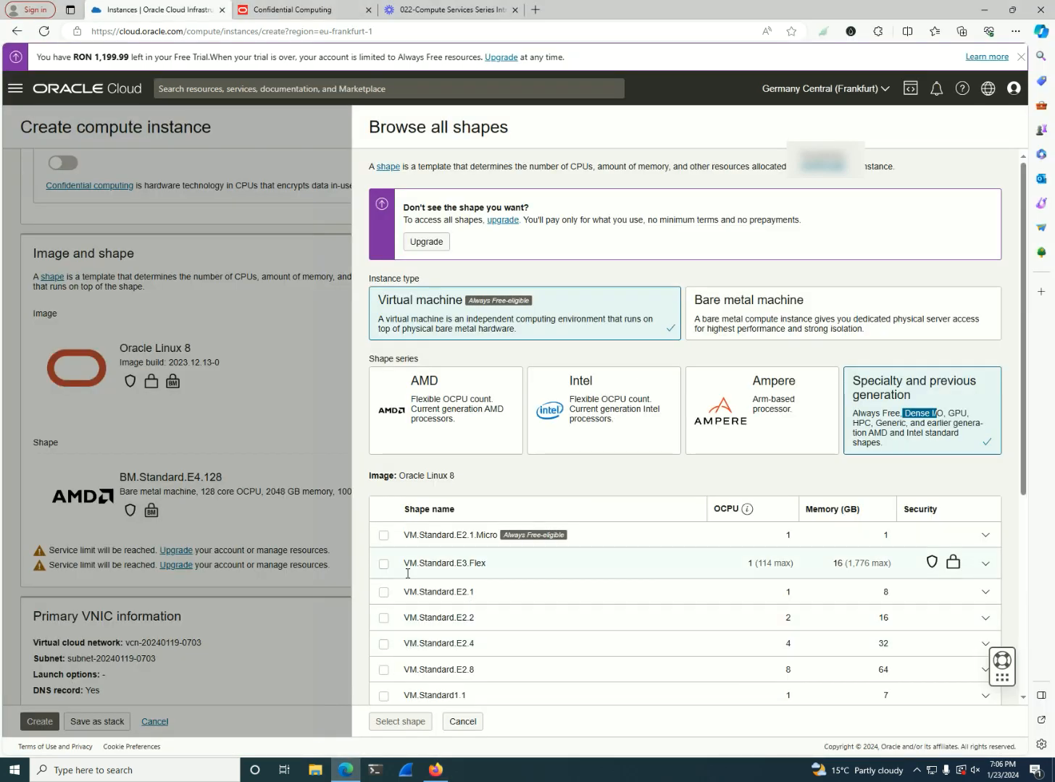
pyautogui.click(457, 434)
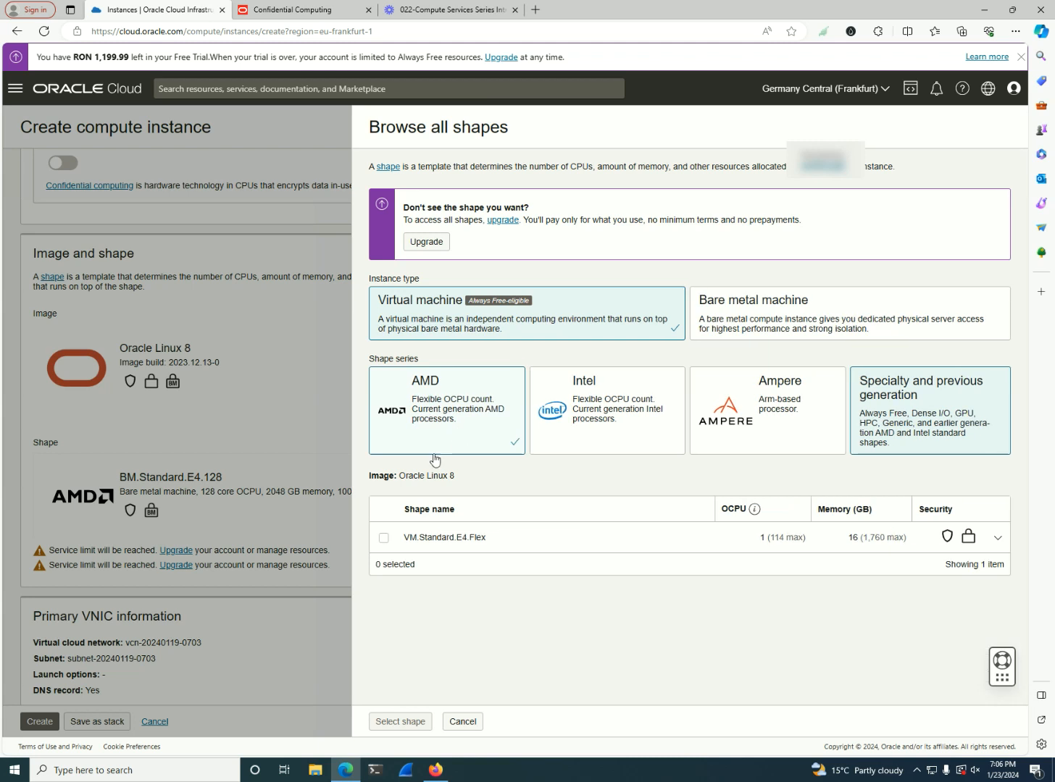
pyautogui.click(383, 539)
pyautogui.scroll(-1, 464, 635)
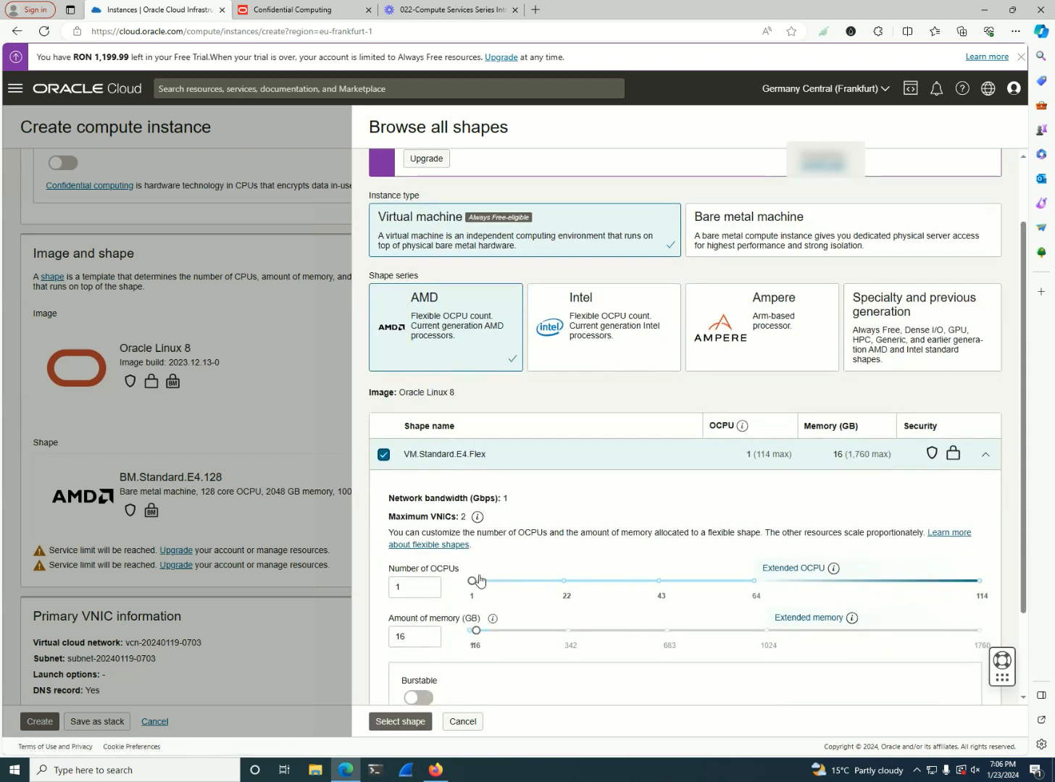
pyautogui.click(401, 721)
# Save both the private key and the public key of the generated SSH key pair
pyautogui.scroll(-5, 393, 571)
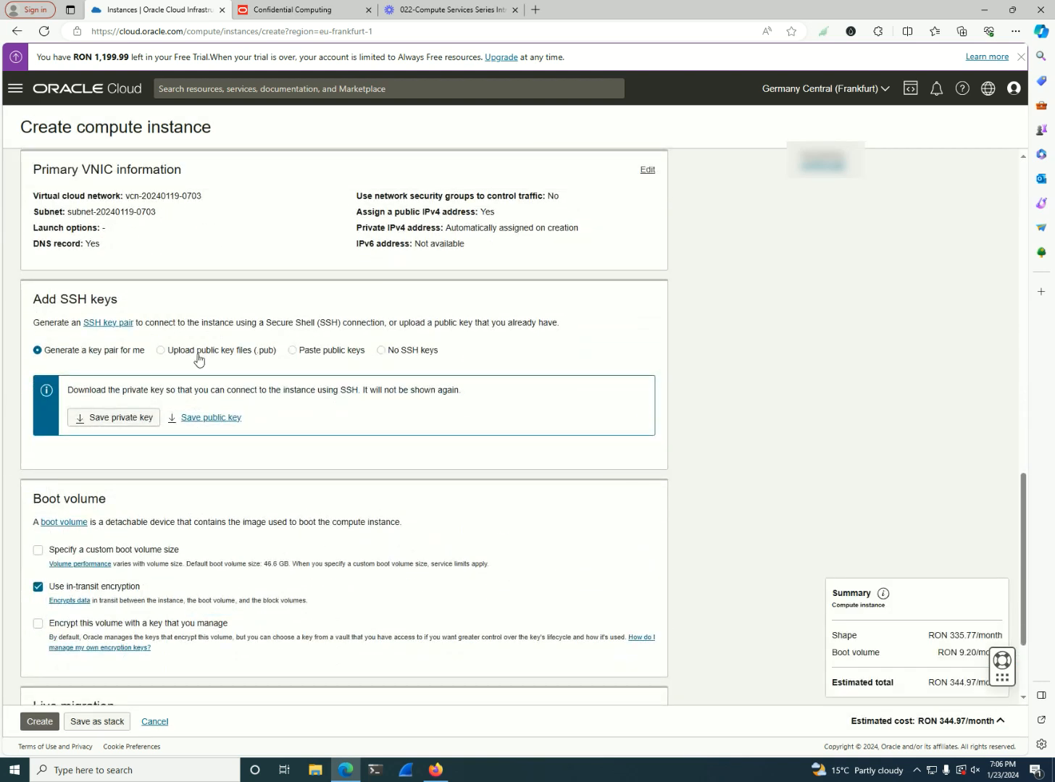
pyautogui.click(114, 418)
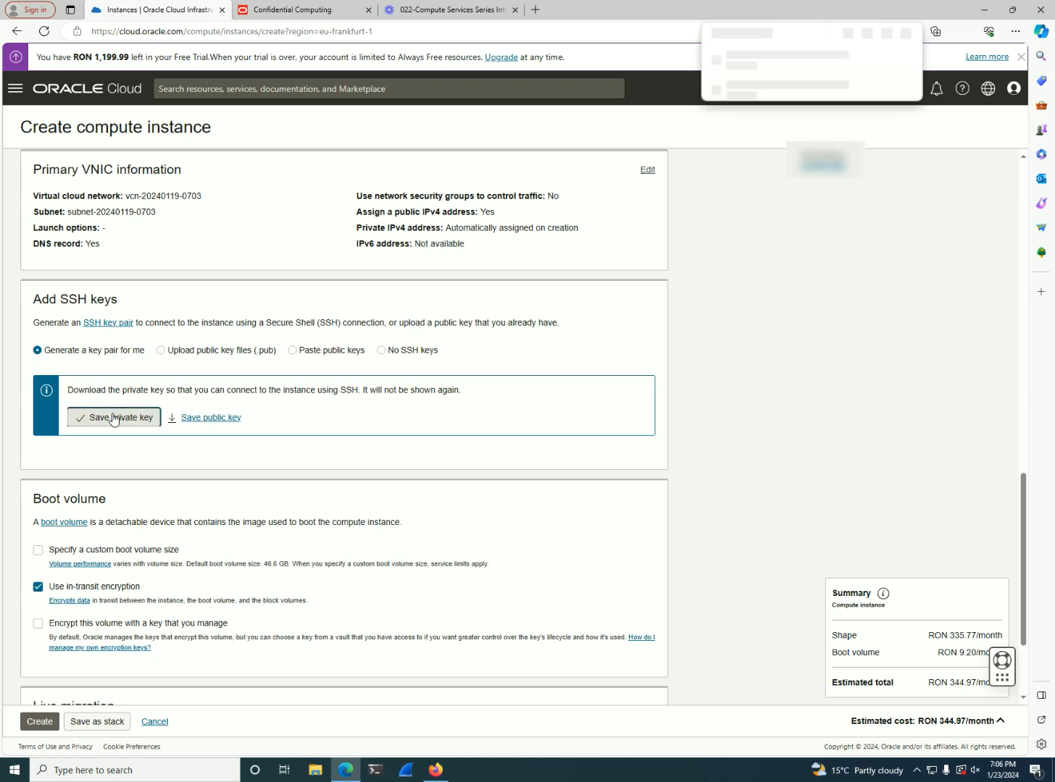
pyautogui.click(229, 418)
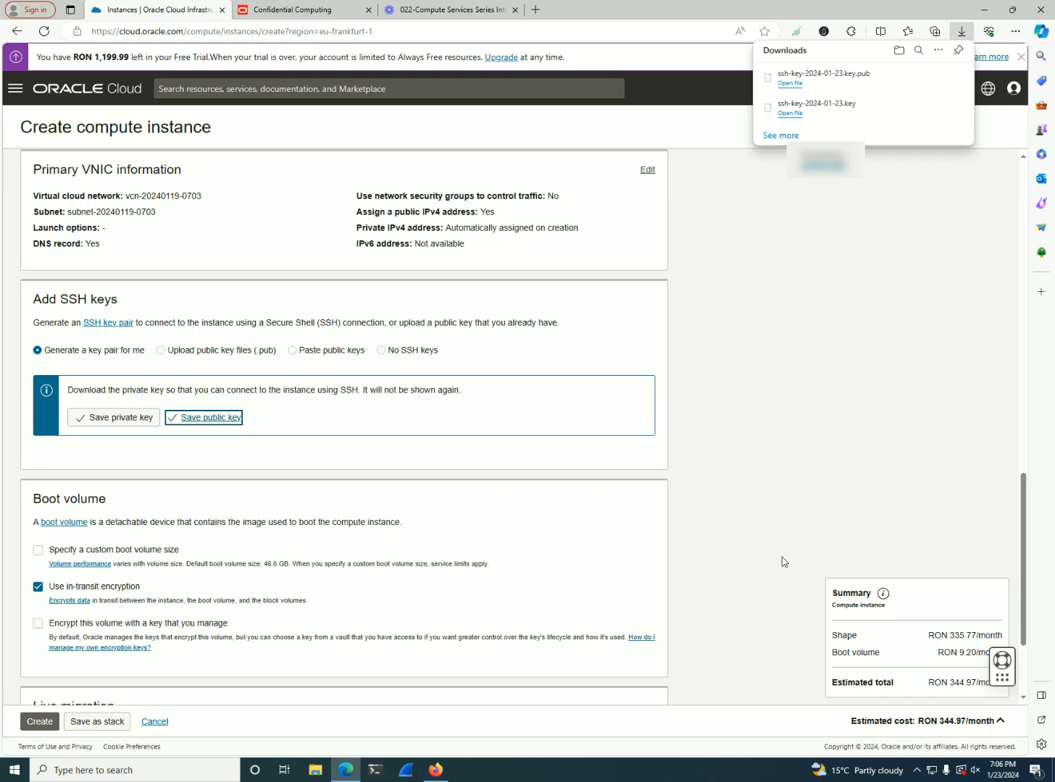
# Specify a custom boot volume size of 100 GB for the instance
pyautogui.scroll(-2, 726, 500)
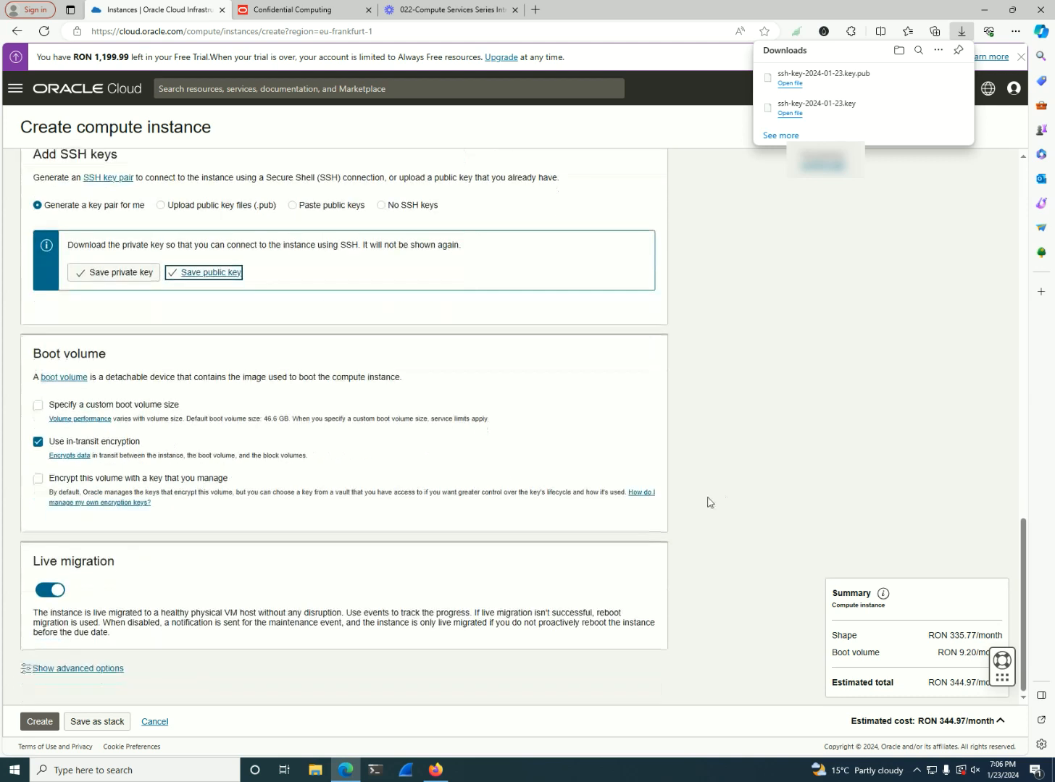
pyautogui.click(114, 406)
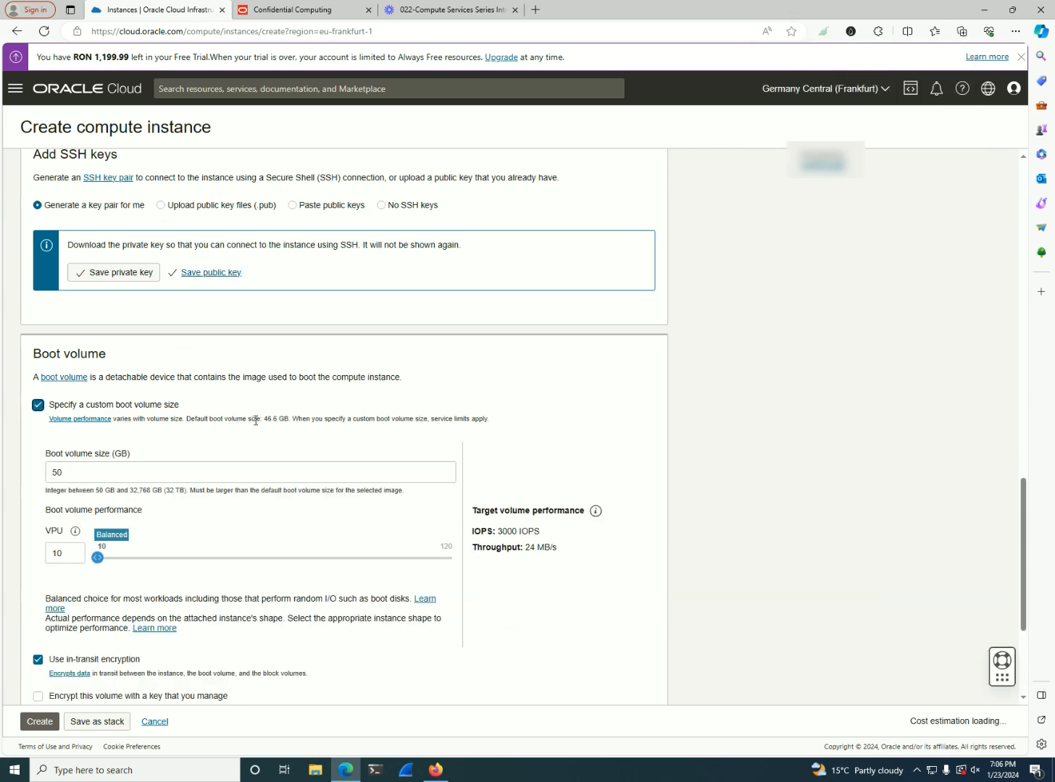
pyautogui.click(135, 472)
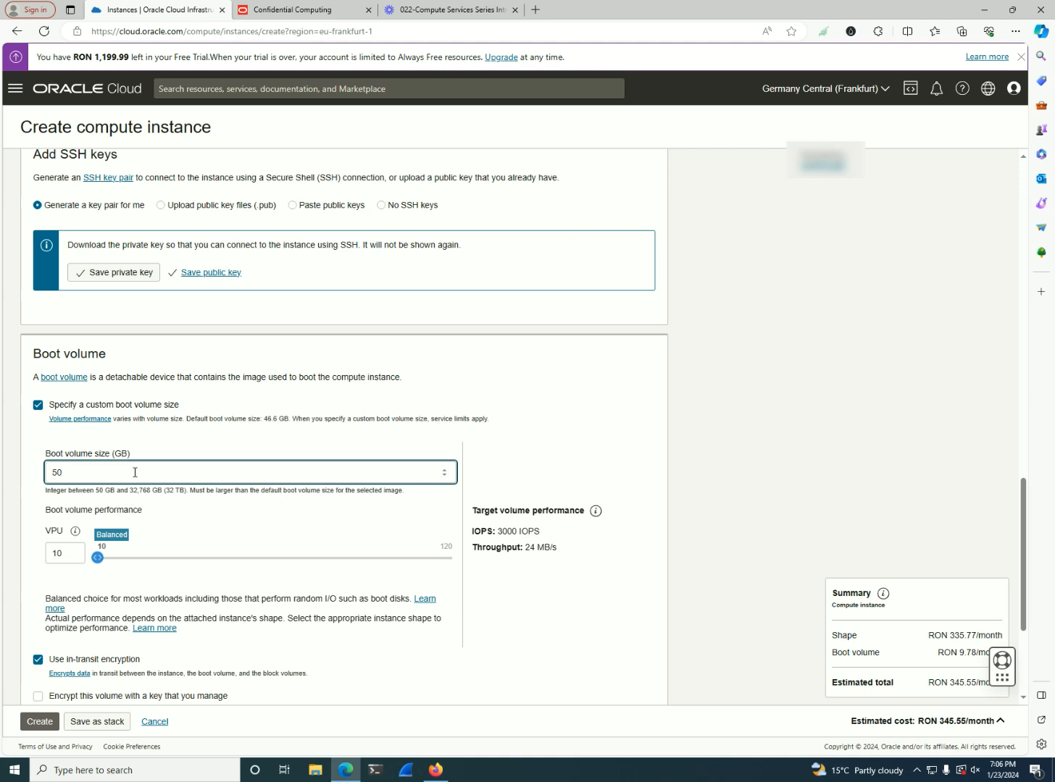
pyautogui.hotkey('ctrl', 'a')
pyautogui.write('100')
pyautogui.click(525, 480)
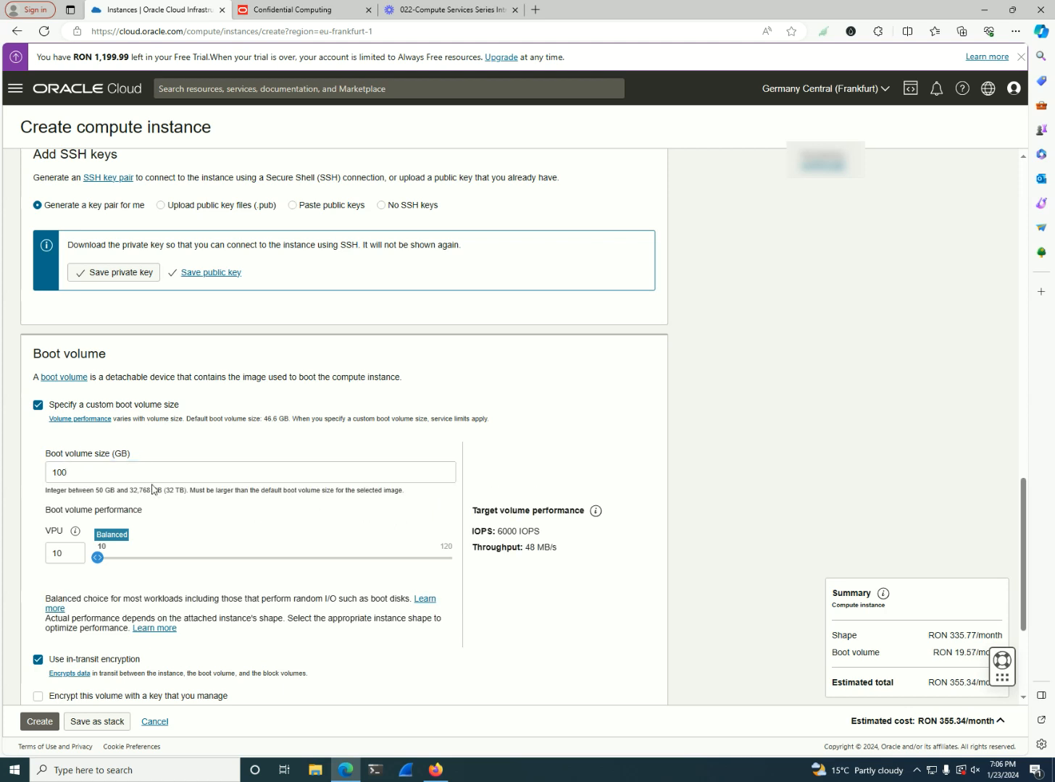
# Toggle in-transit encryption off and back on, and preview the vault and key settings for encrypting the boot volume with a self-managed key
pyautogui.scroll(-1, 185, 496)
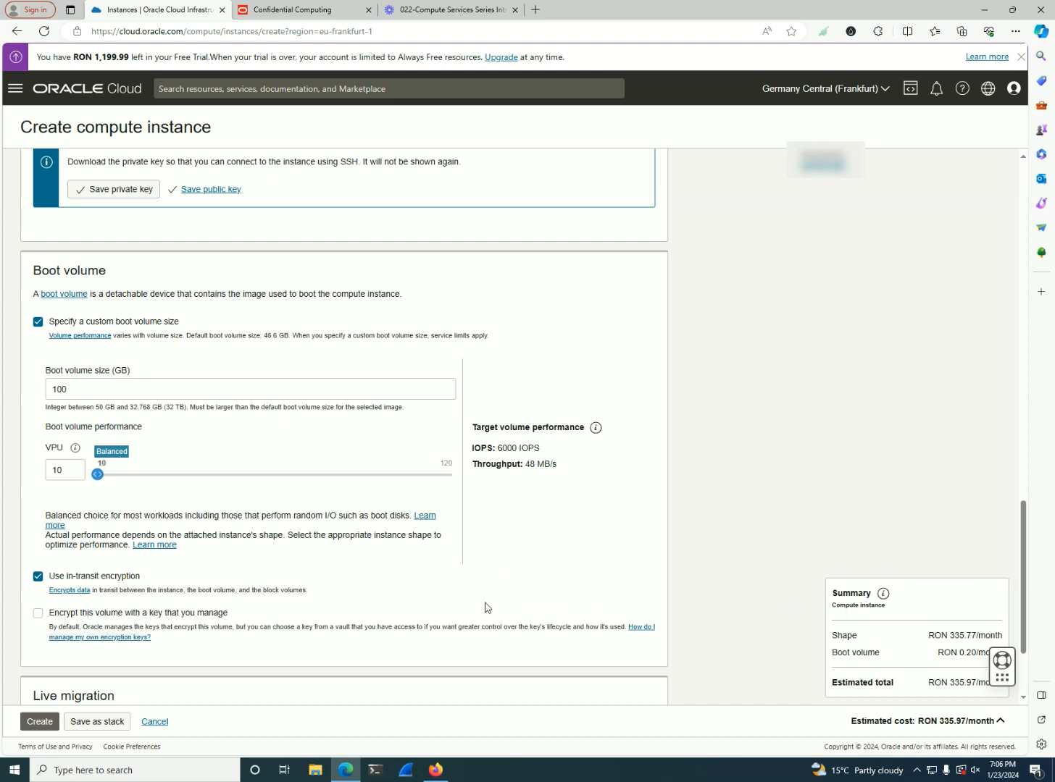
pyautogui.scroll(-1, 486, 605)
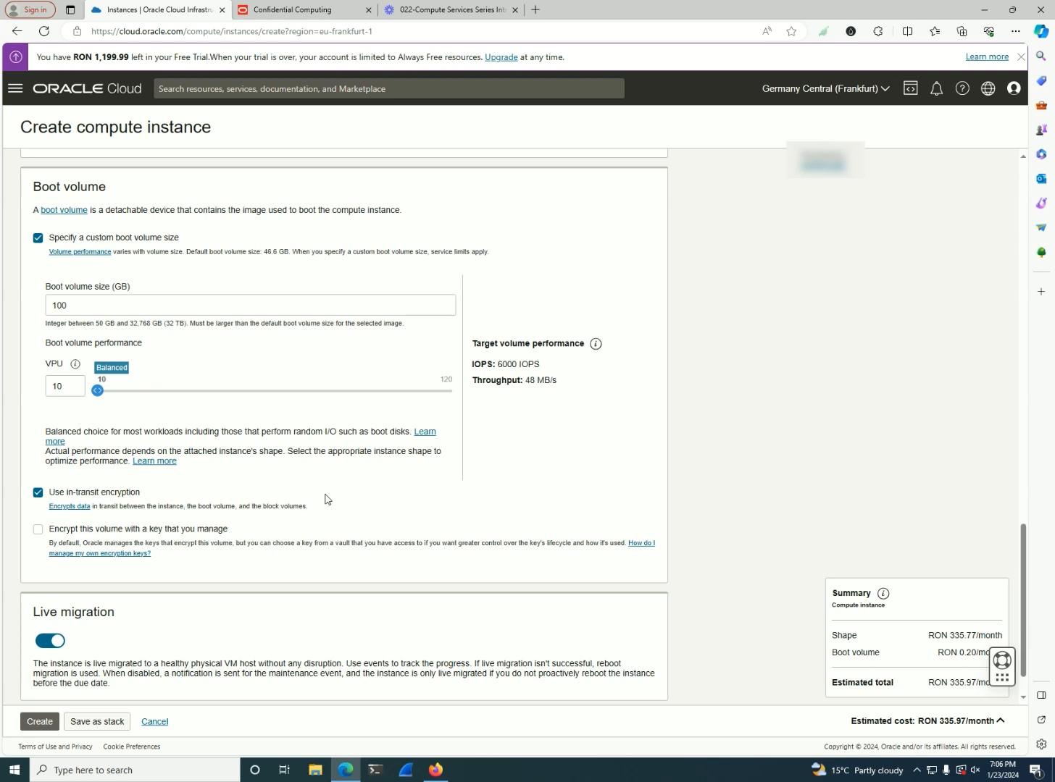
pyautogui.click(129, 495)
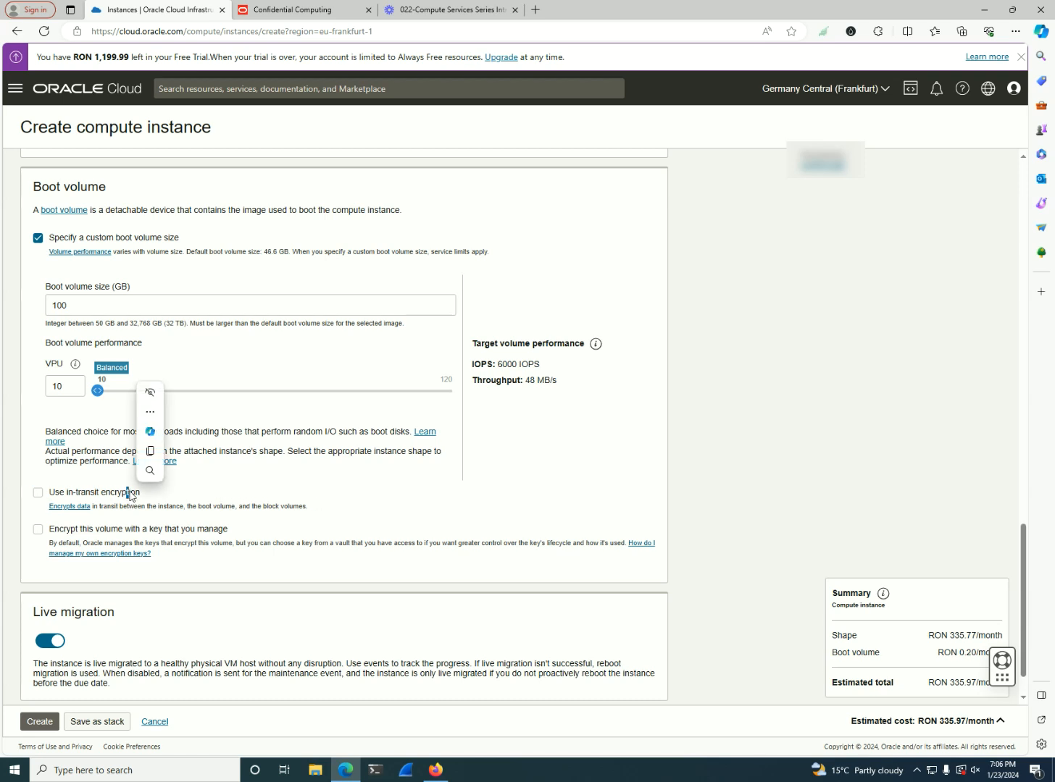
pyautogui.click(127, 496)
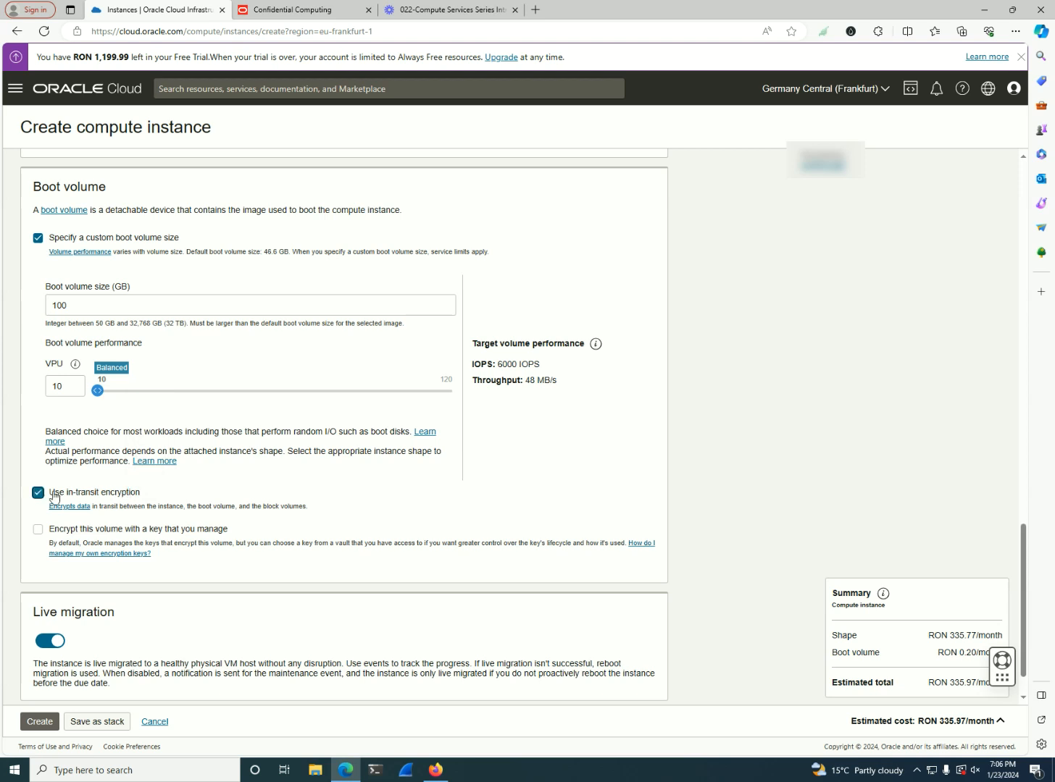
pyautogui.click(183, 530)
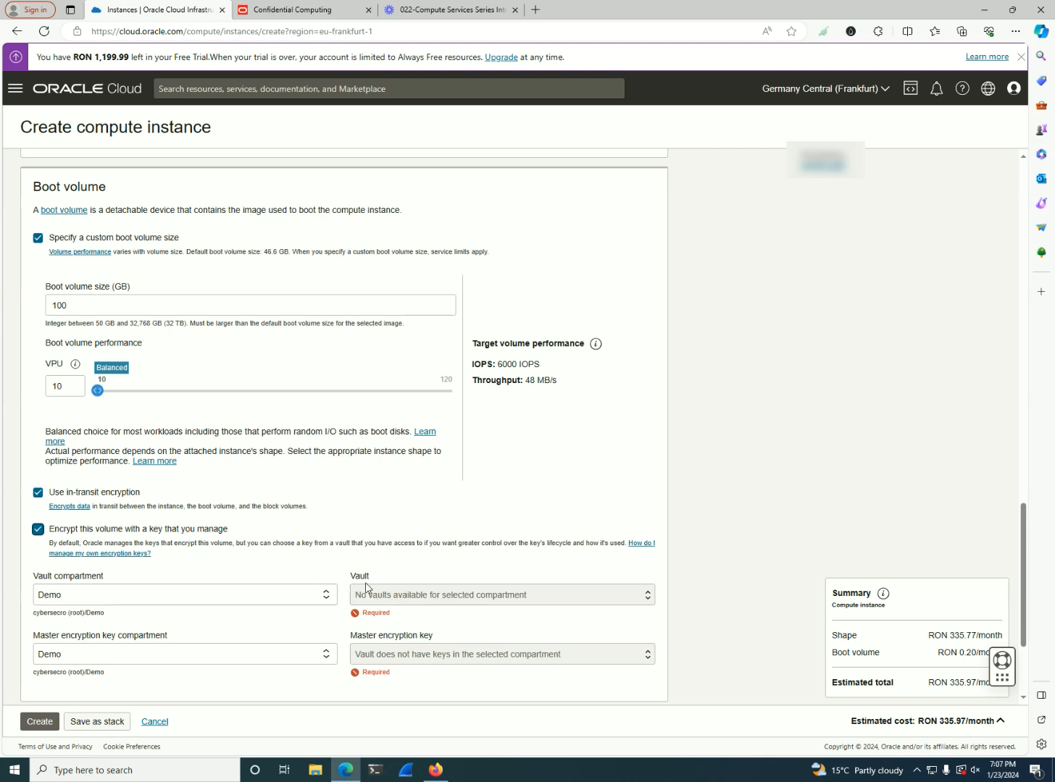
pyautogui.click(135, 531)
# Review the live migration setting, and show the advanced options to read the management, initialization script and tagging settings
pyautogui.scroll(-1, 265, 558)
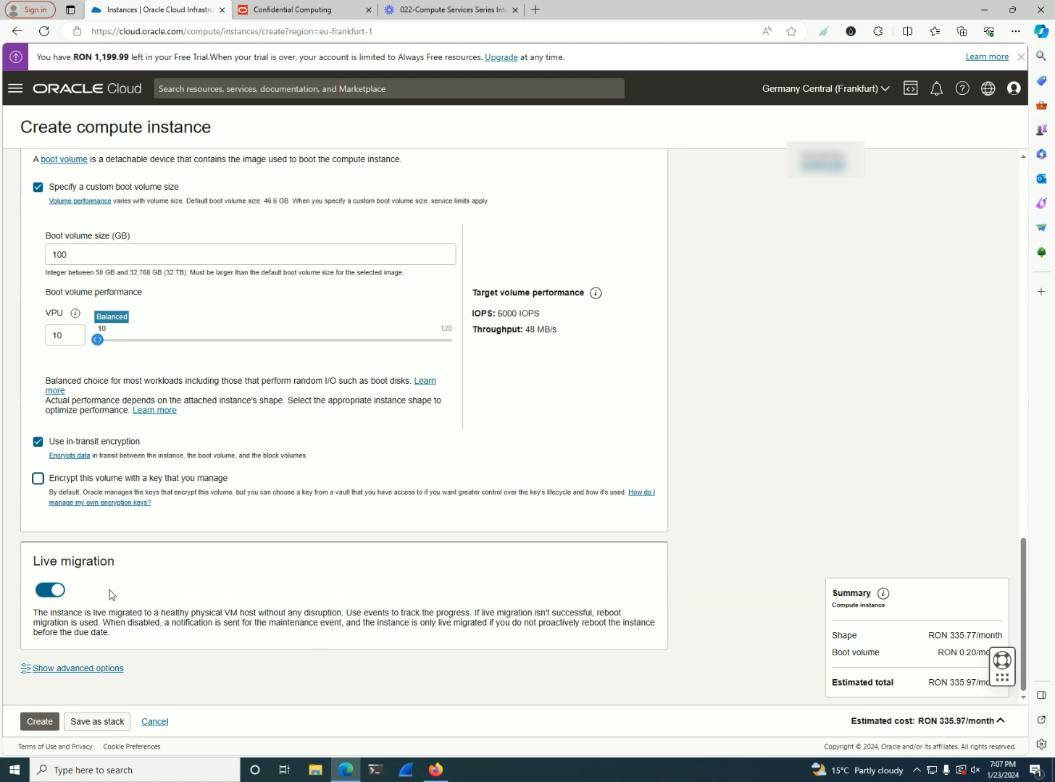
pyautogui.moveTo(61, 561); pyautogui.dragTo(138, 568)
pyautogui.click(185, 603)
pyautogui.click(103, 669)
pyautogui.scroll(-4, 290, 602)
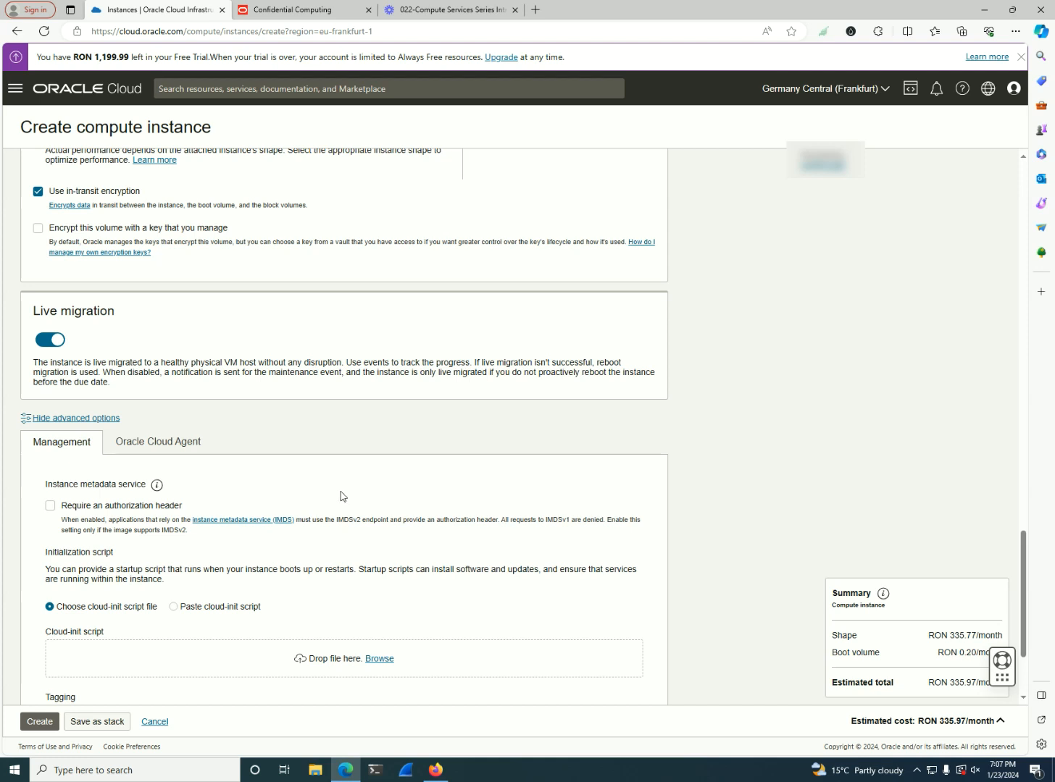
pyautogui.scroll(-1, 343, 496)
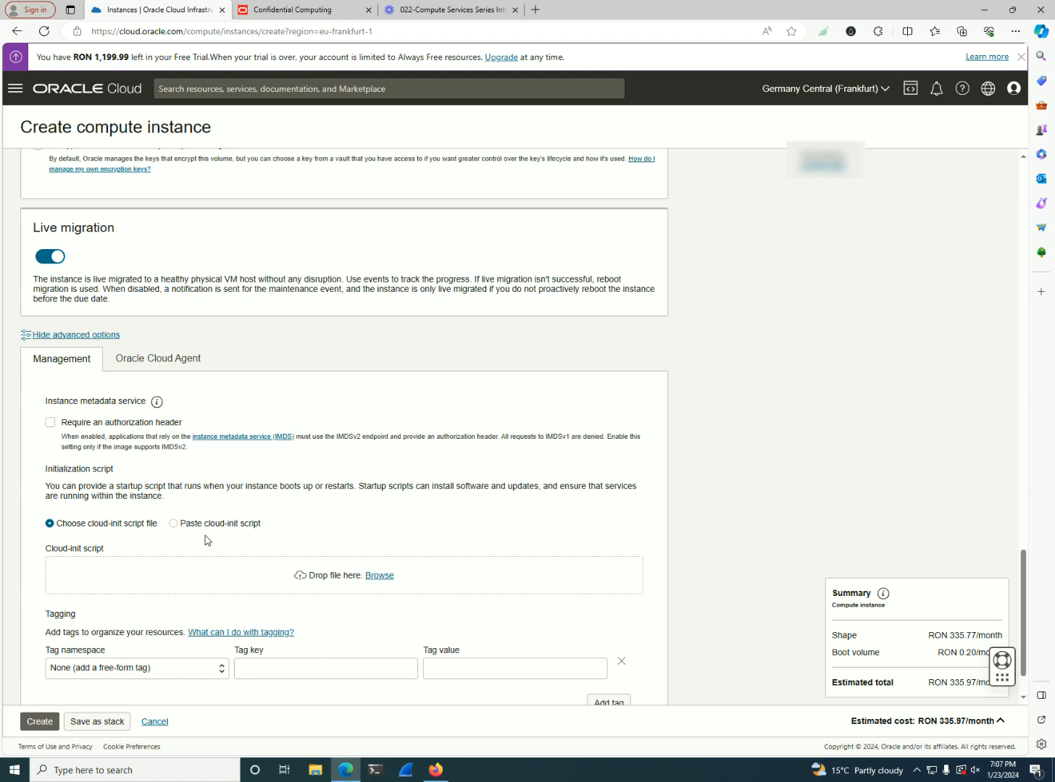
pyautogui.scroll(-1, 207, 540)
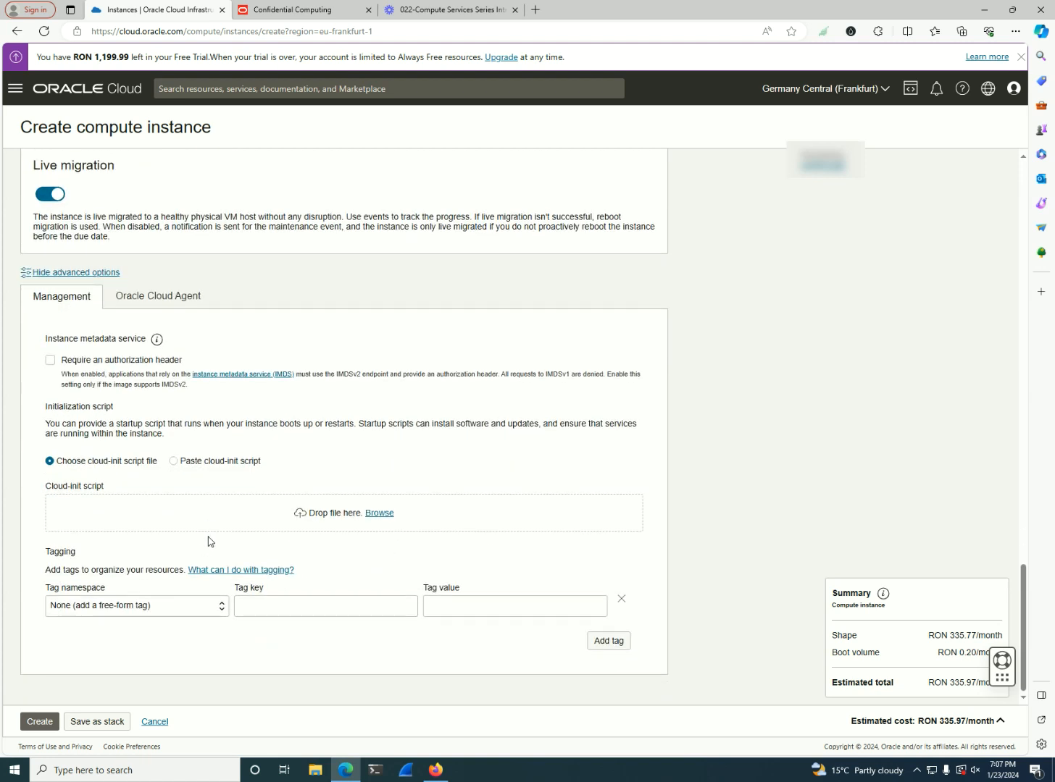
# Look back over the instance configuration and save the private key of the generated SSH key pair again
pyautogui.scroll(4, 209, 542)
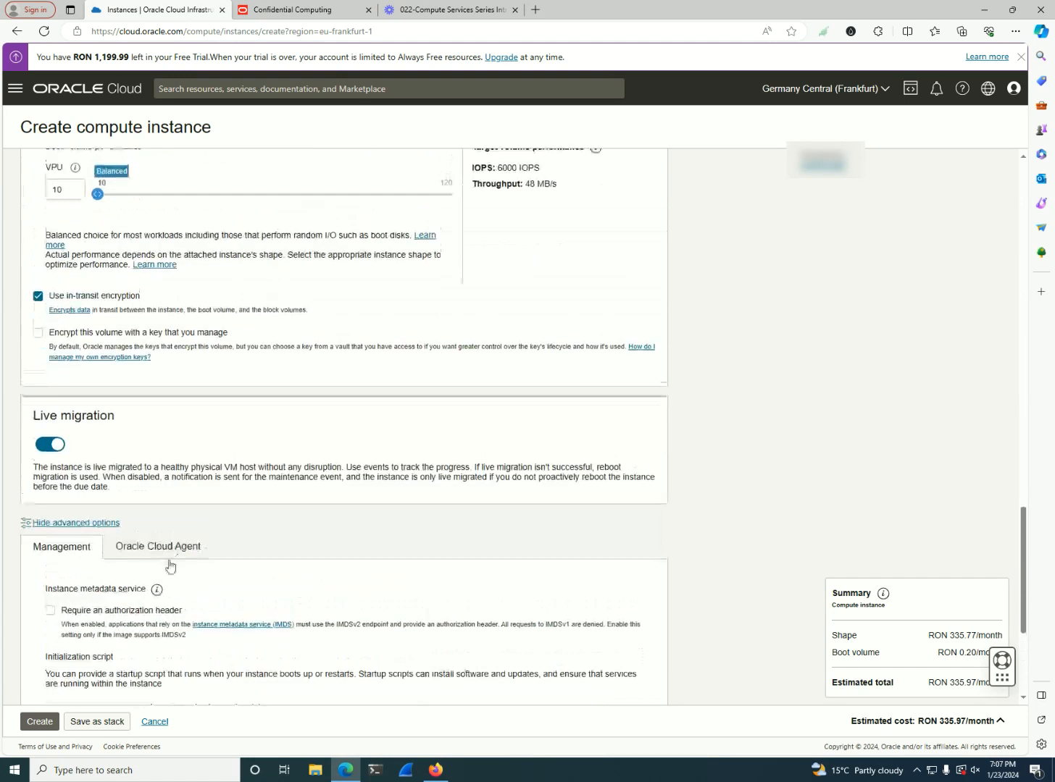
pyautogui.scroll(10, 232, 575)
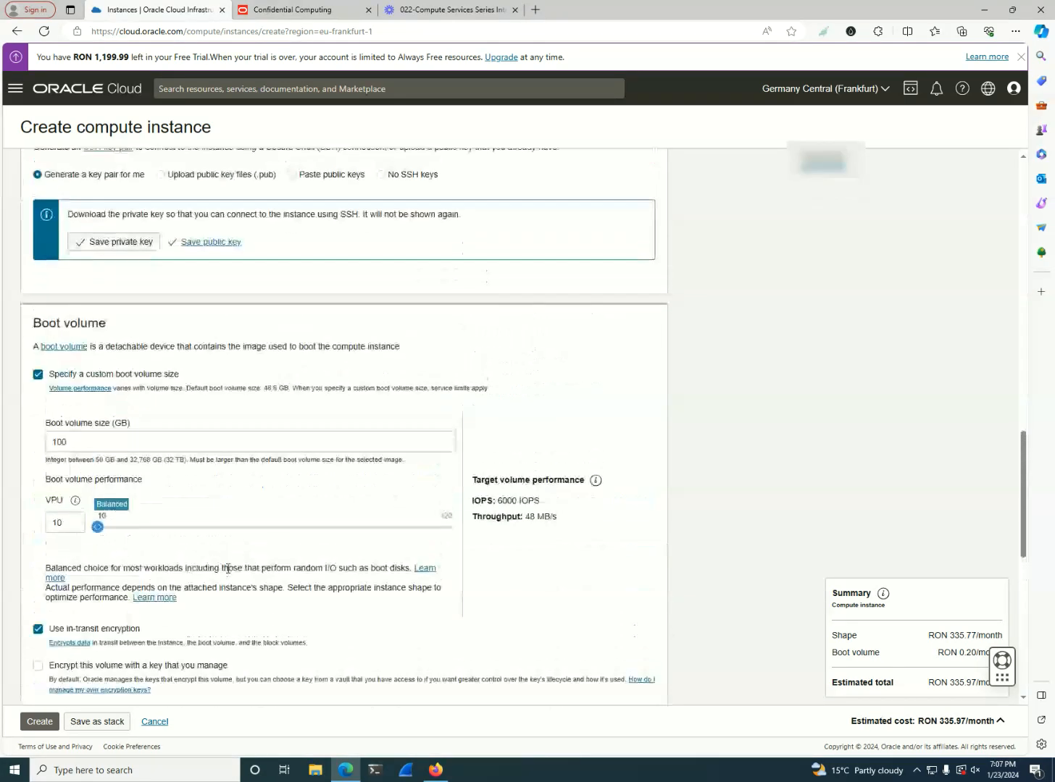
pyautogui.scroll(5, 227, 573)
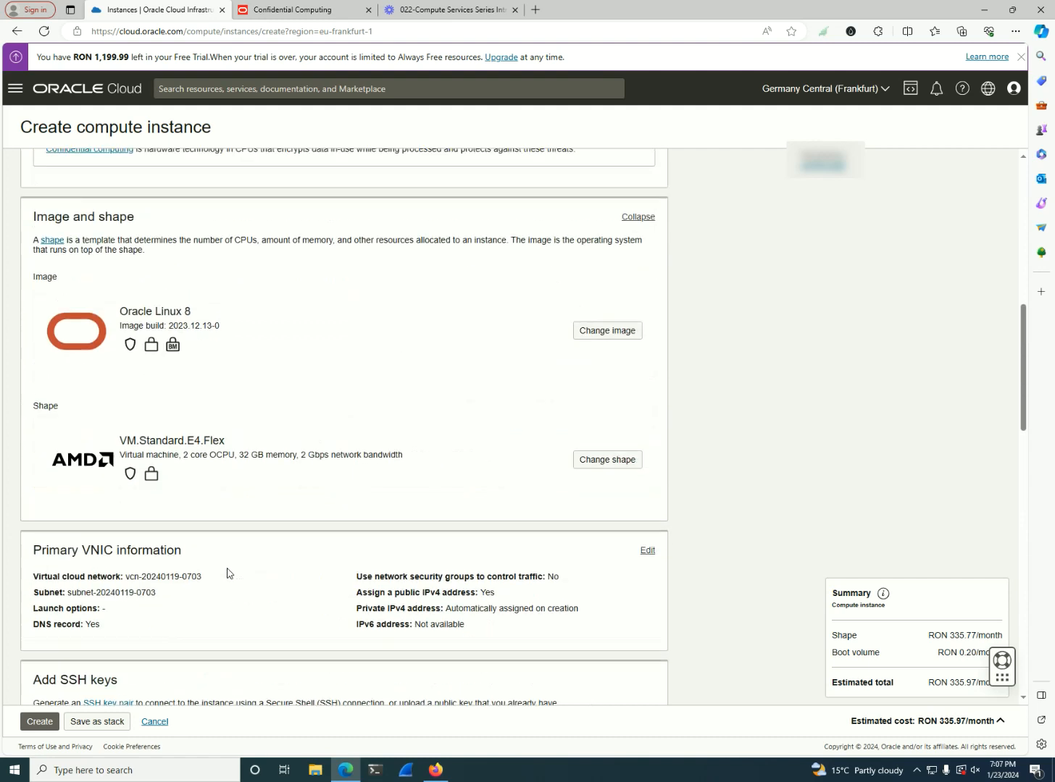
pyautogui.scroll(-5, 217, 576)
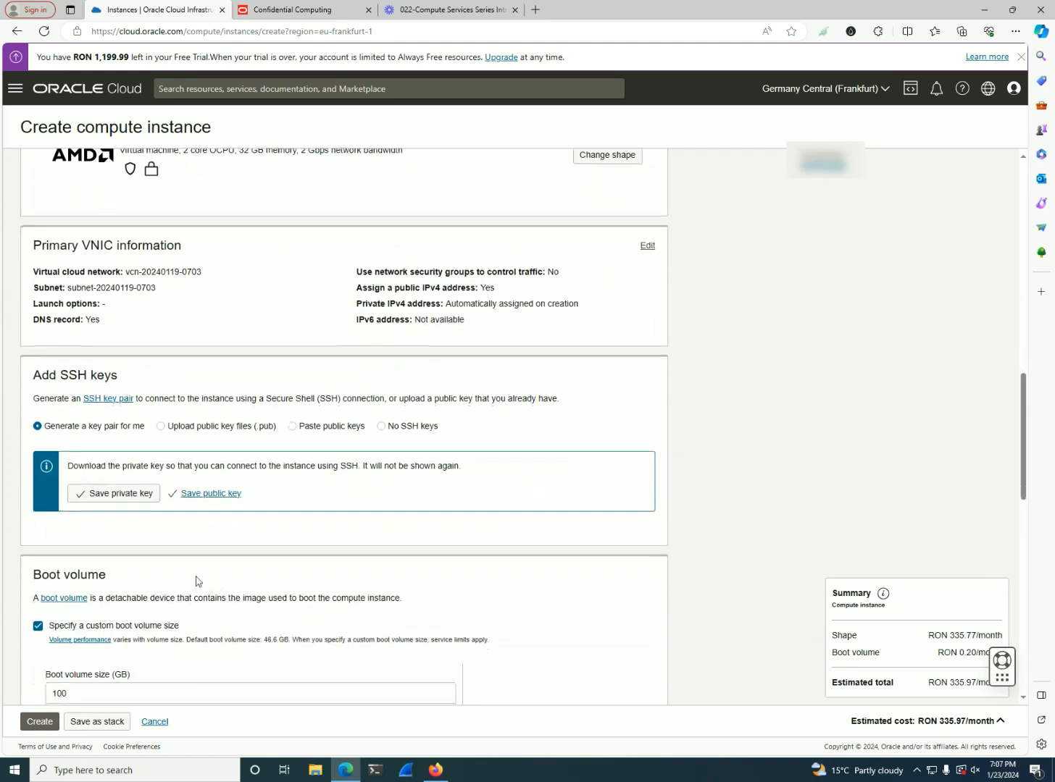
pyautogui.click(127, 497)
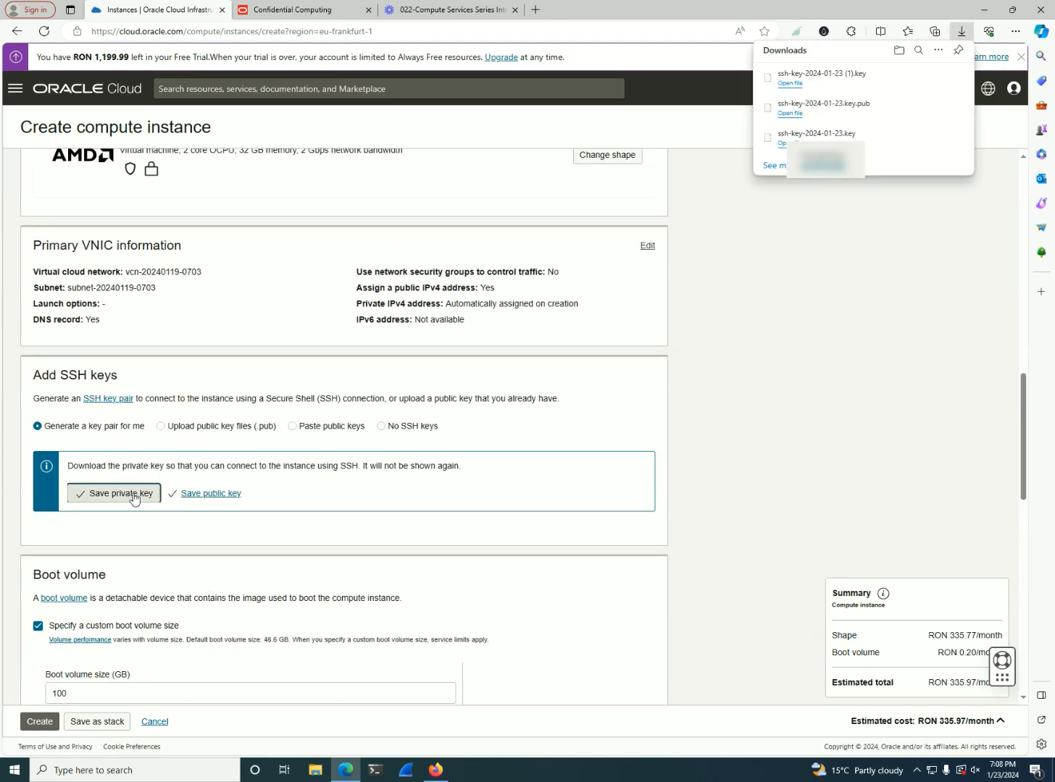
pyautogui.click(446, 525)
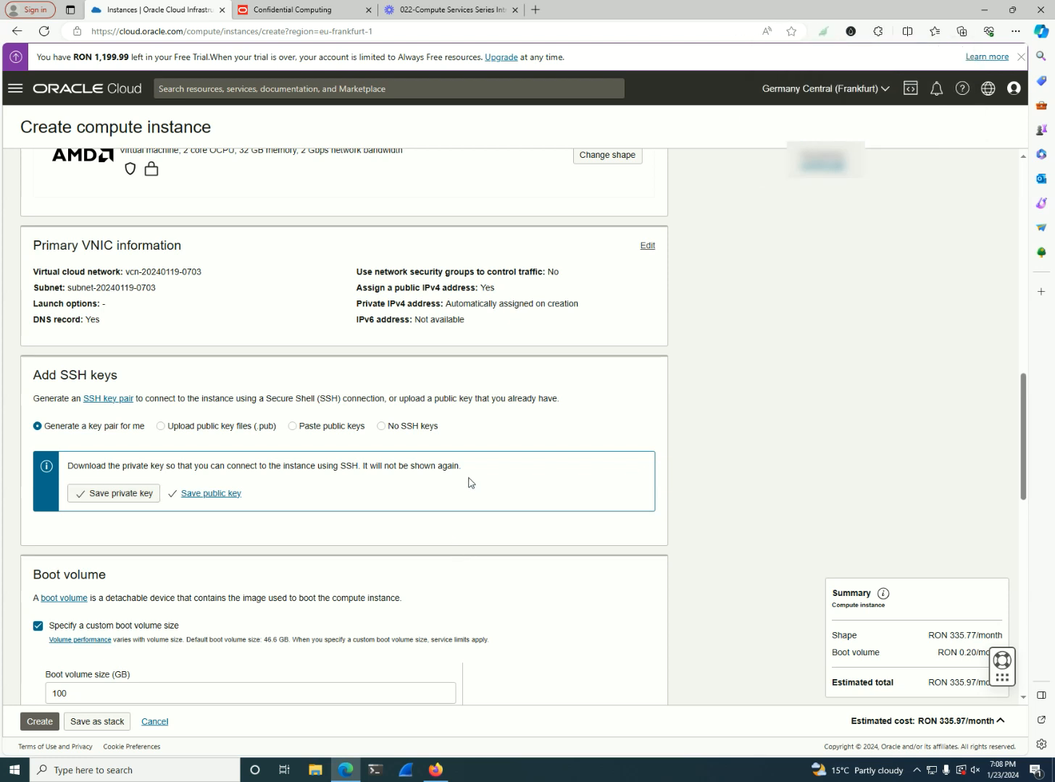
# Try to create the instance in availability domain AD 2, and retry the creation in AD 1 and in AD 3
pyautogui.scroll(-2, 474, 479)
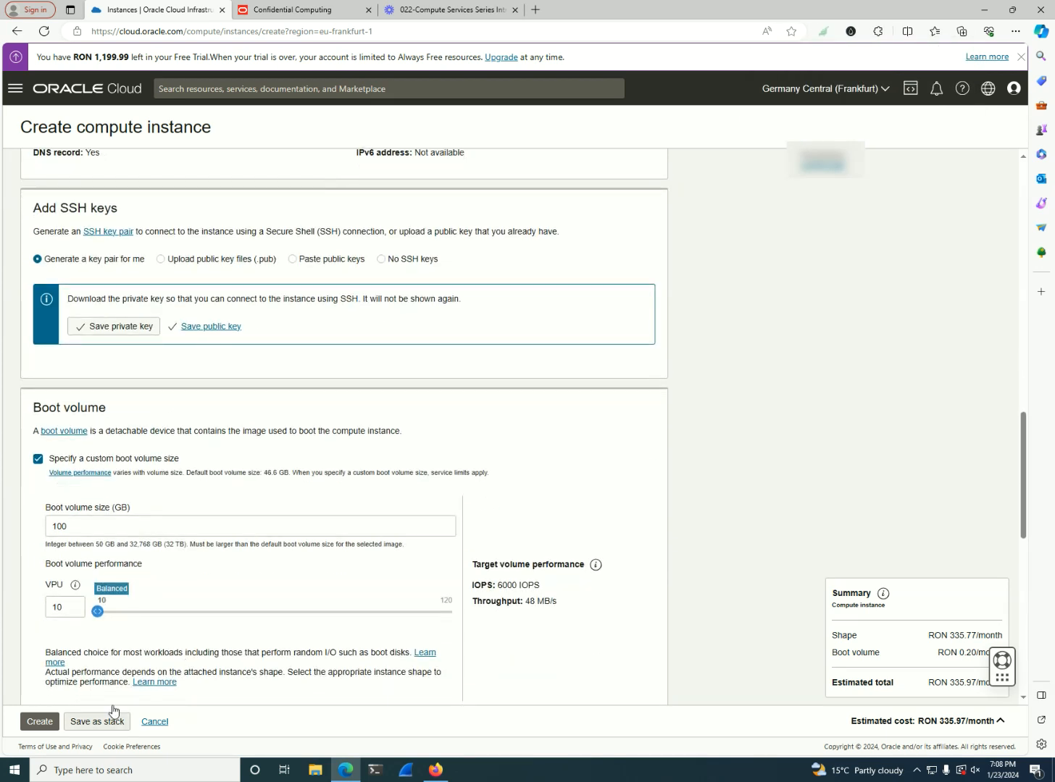
pyautogui.click(38, 721)
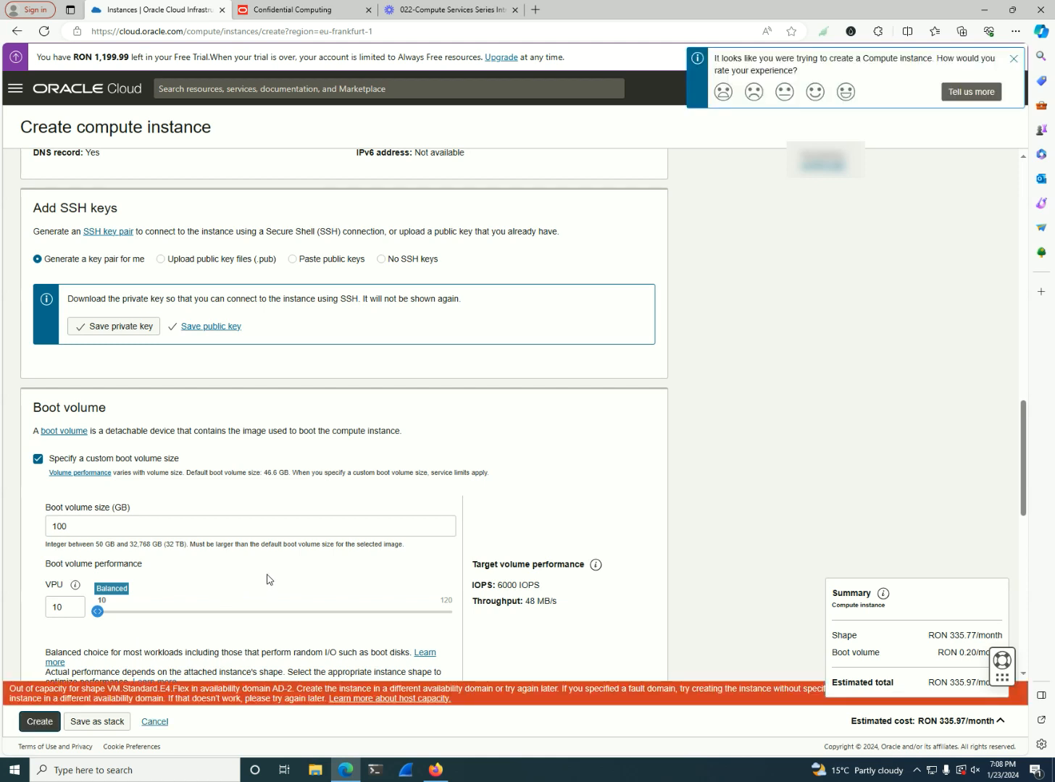
pyautogui.scroll(4, 238, 570)
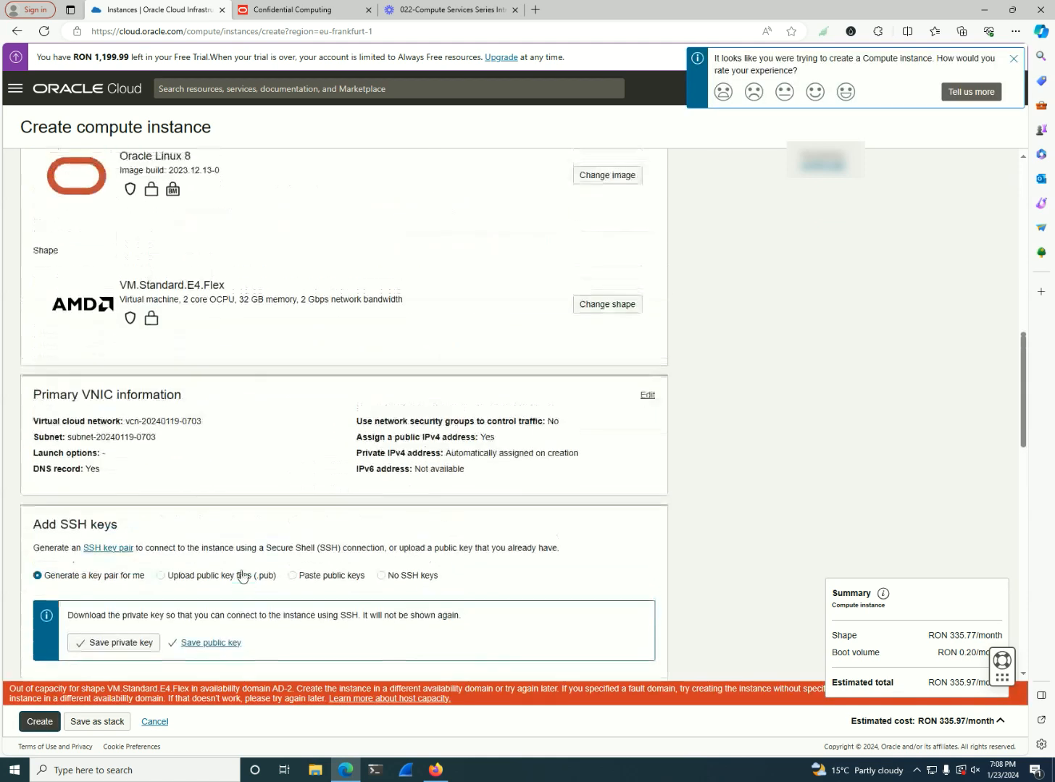
pyautogui.scroll(10, 242, 576)
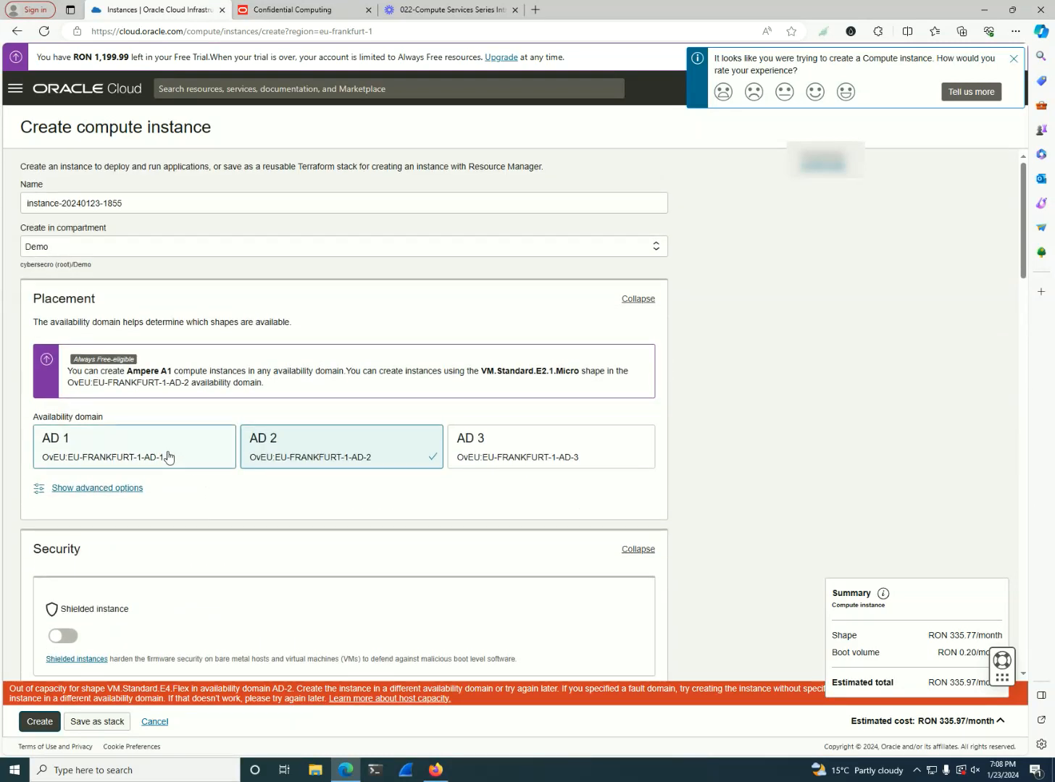
pyautogui.click(168, 456)
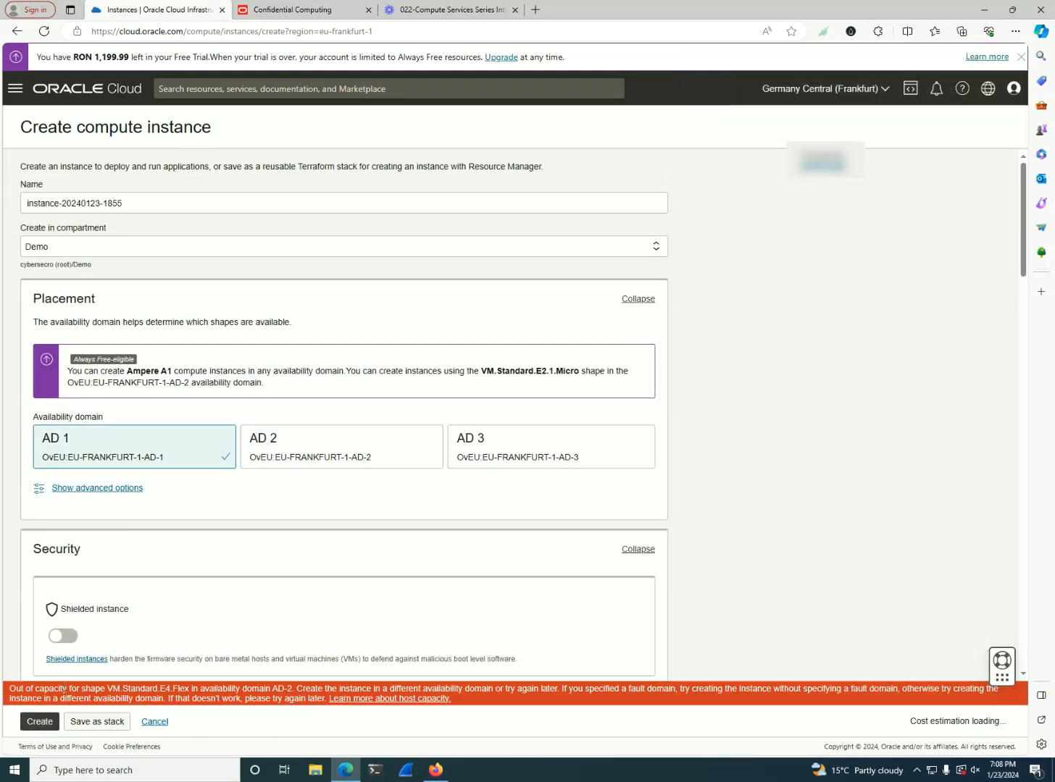
pyautogui.moveTo(65, 689); pyautogui.dragTo(218, 688)
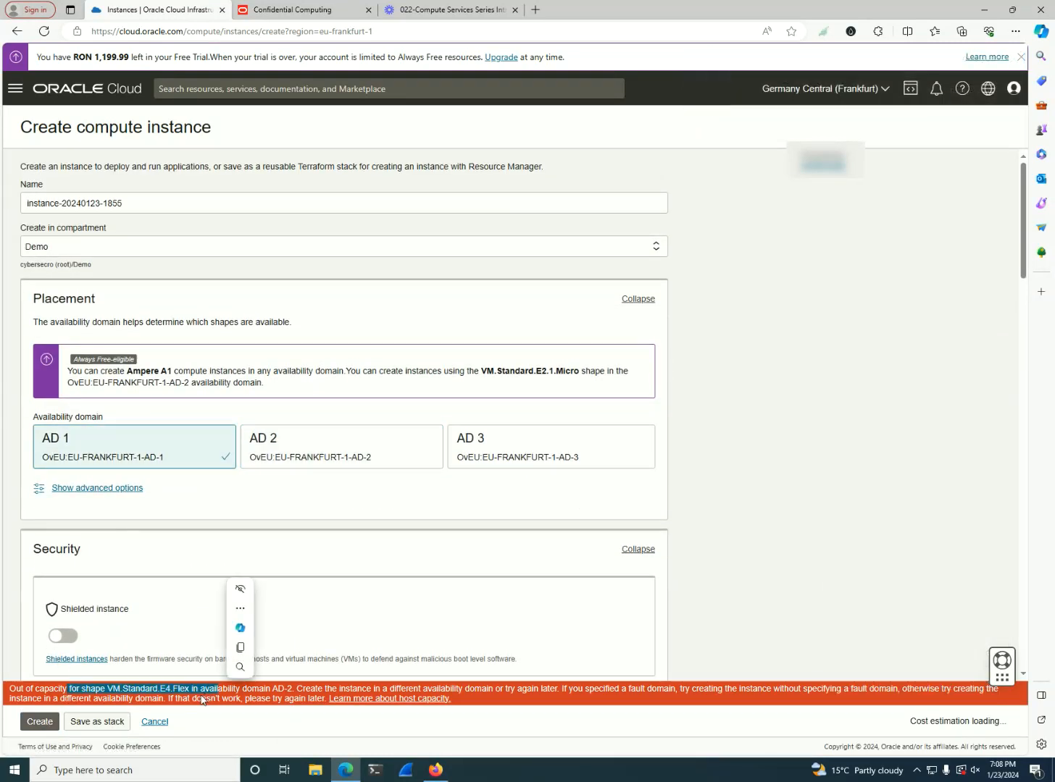
pyautogui.click(36, 722)
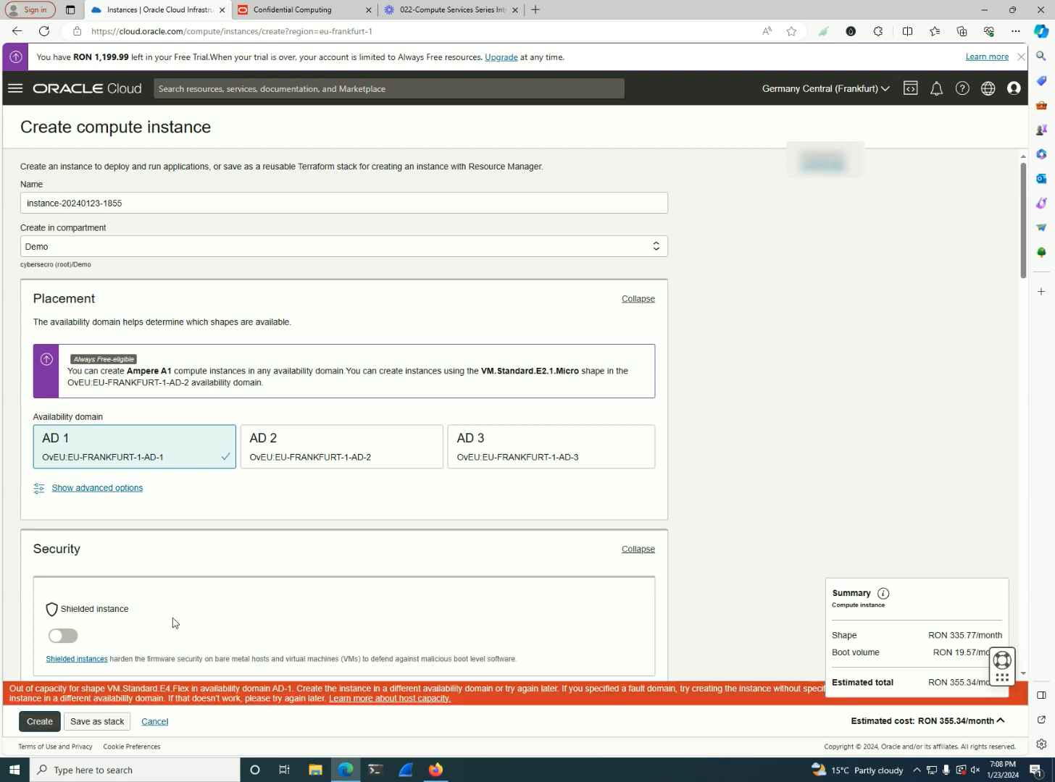
pyautogui.click(486, 458)
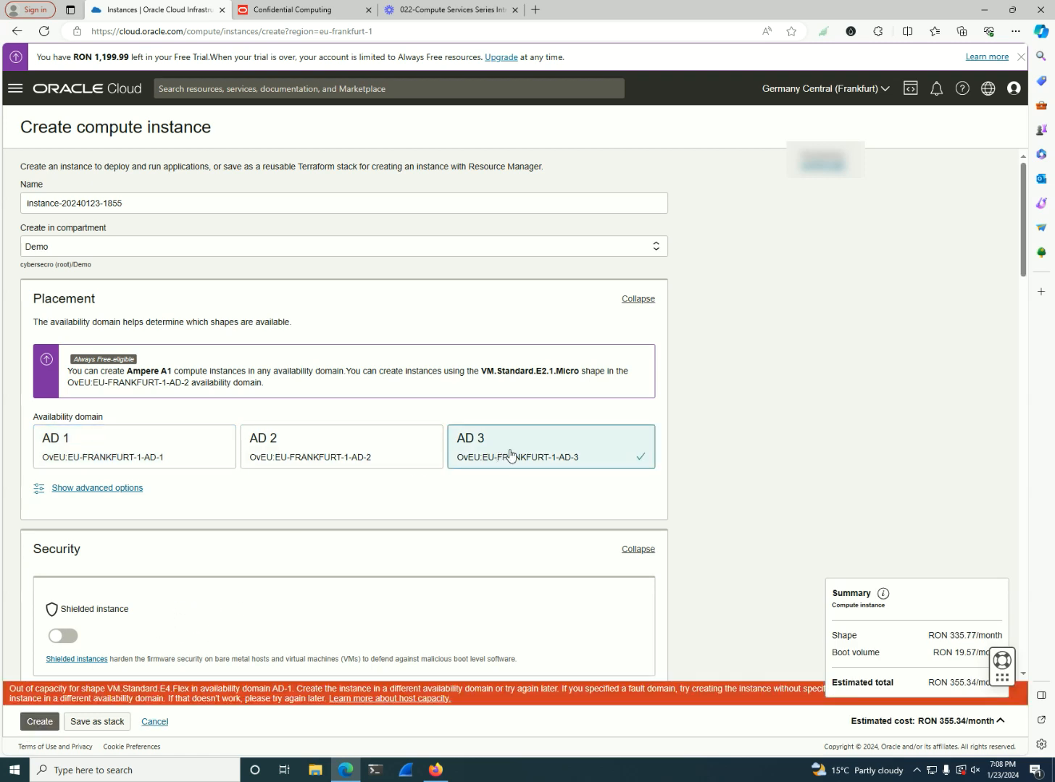
pyautogui.click(39, 722)
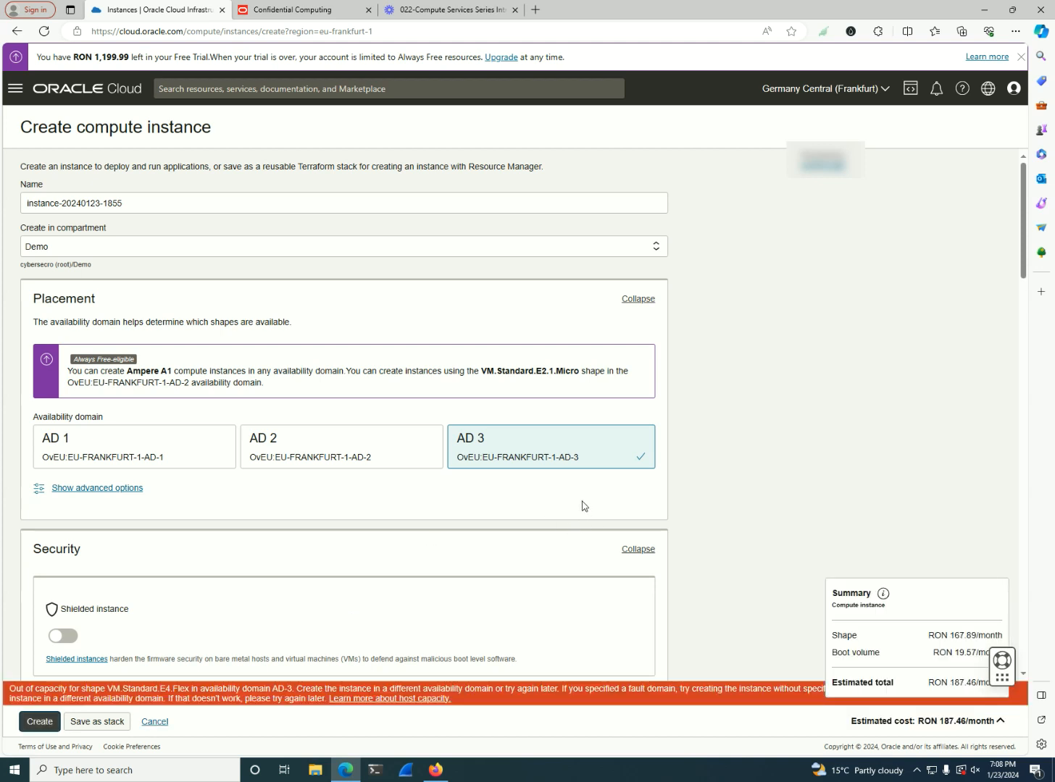
# Show the advanced placement options, switch the availability domain to AD 2, and try to create the instance with on-demand capacity
pyautogui.scroll(-1, 583, 500)
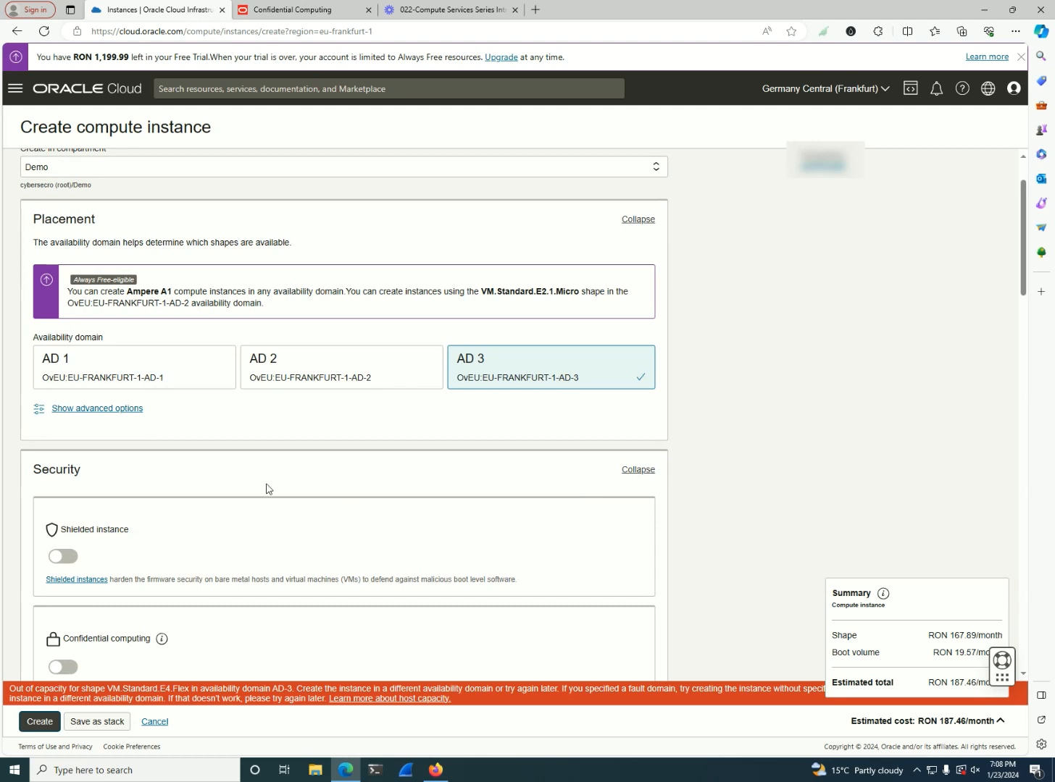
pyautogui.click(121, 409)
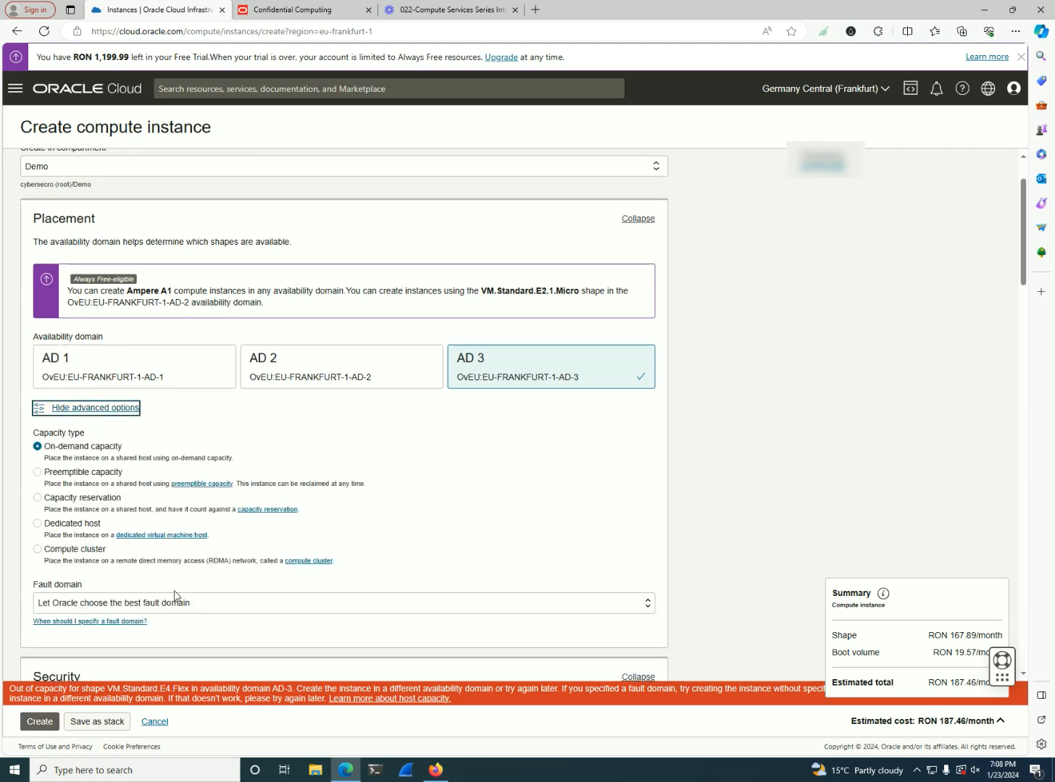
pyautogui.click(324, 378)
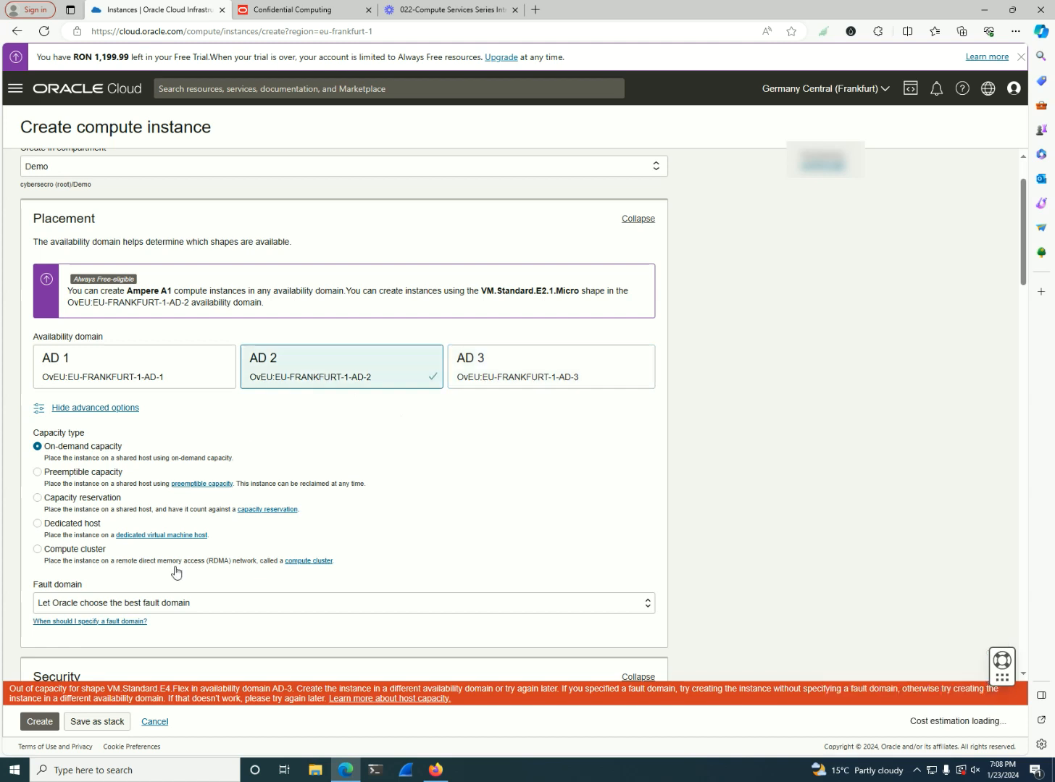
pyautogui.click(40, 726)
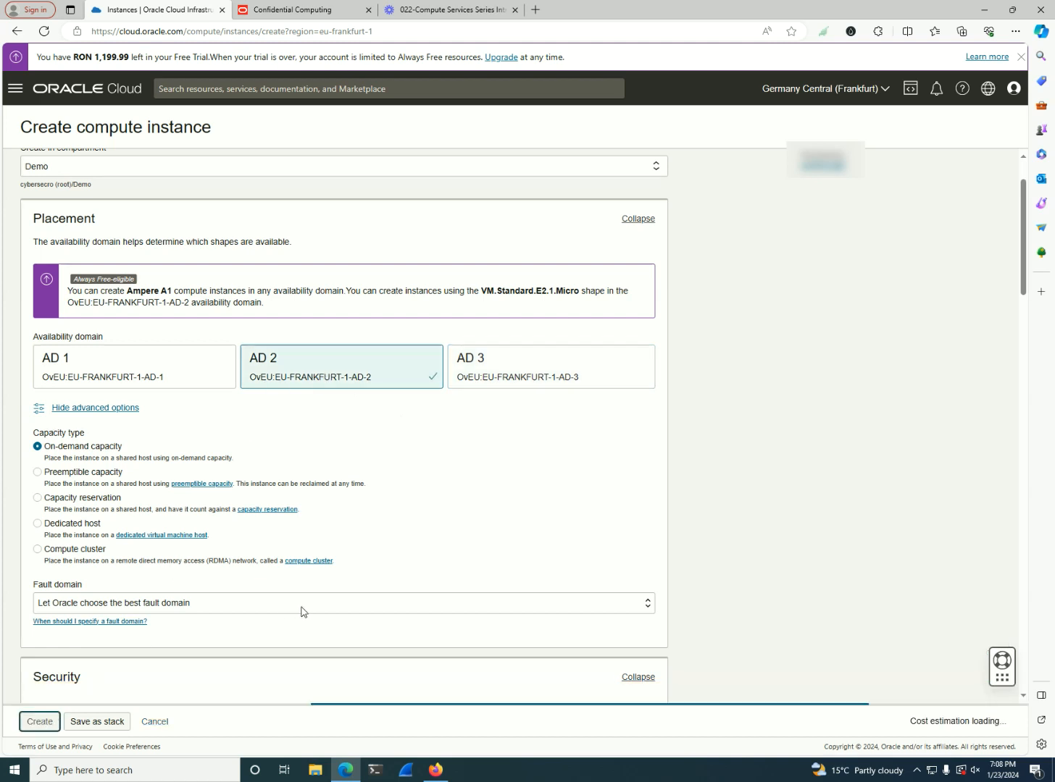
pyautogui.scroll(-3, 301, 608)
pyautogui.scroll(-1, 547, 499)
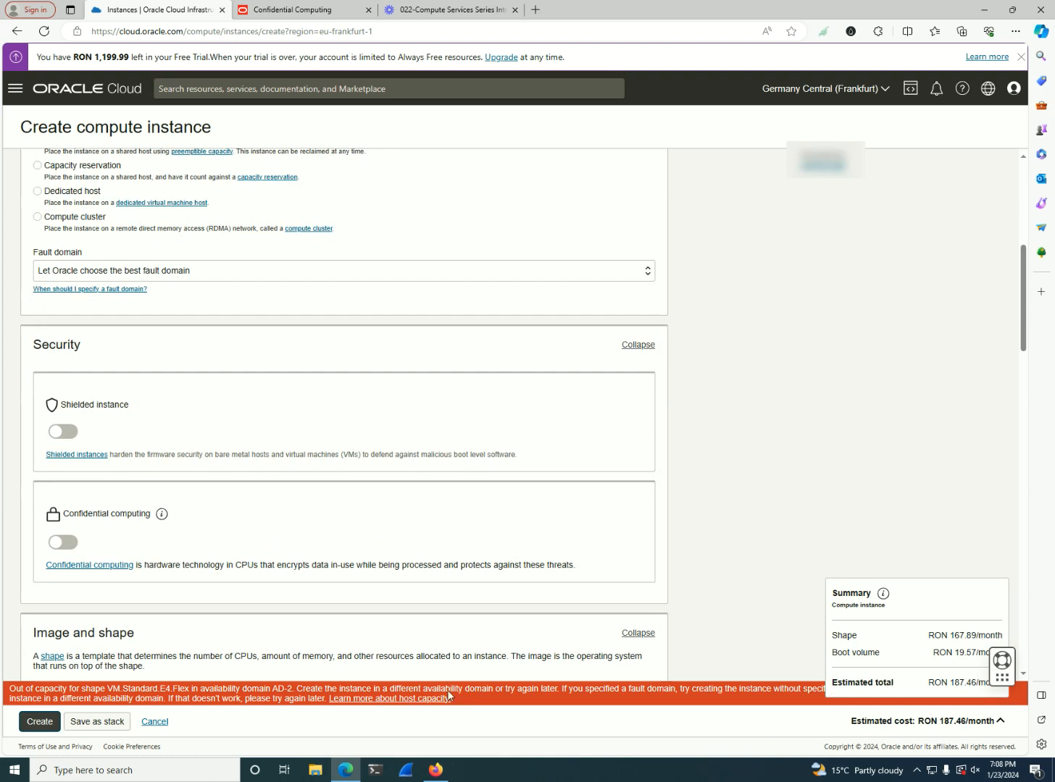
pyautogui.scroll(3, 456, 579)
pyautogui.scroll(1, 398, 427)
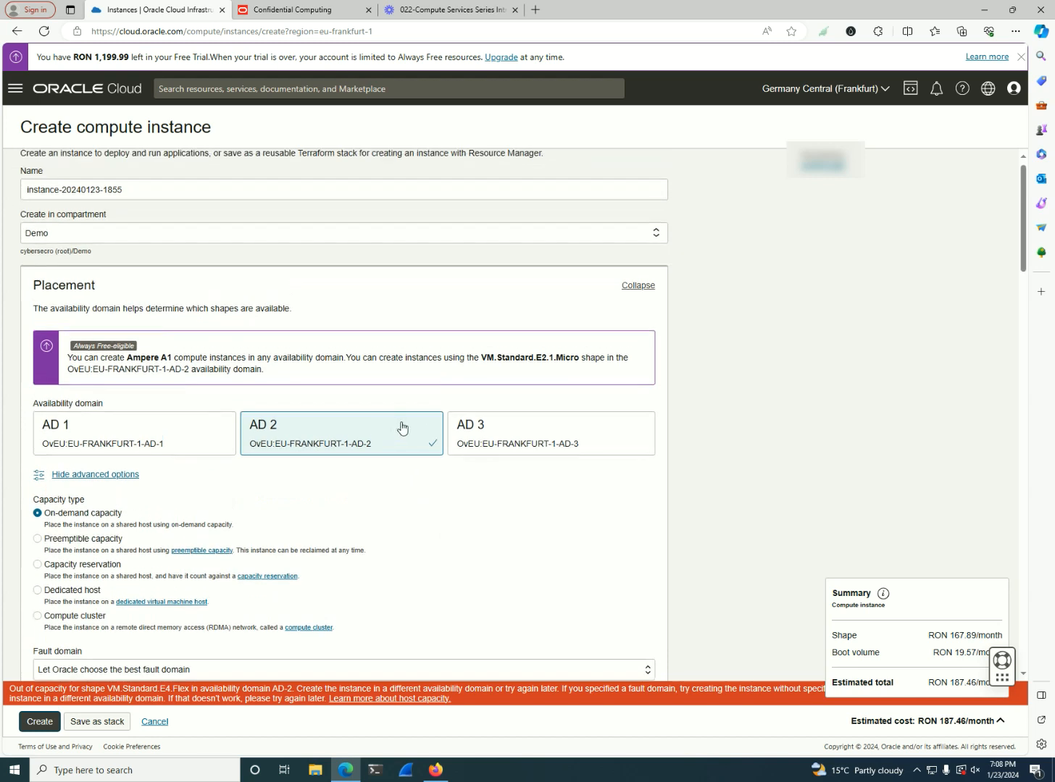
pyautogui.scroll(1, 656, 482)
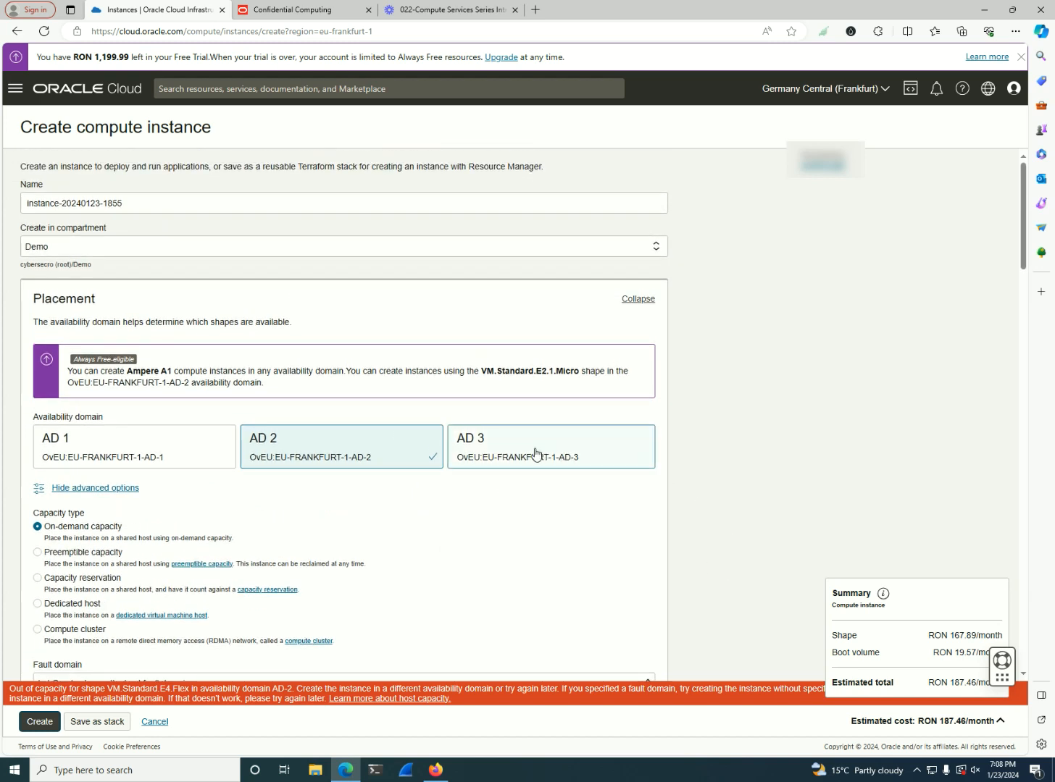
# Switch to Firefox, where another instance creation form is open for the demo1 compartment
pyautogui.click(435, 770)
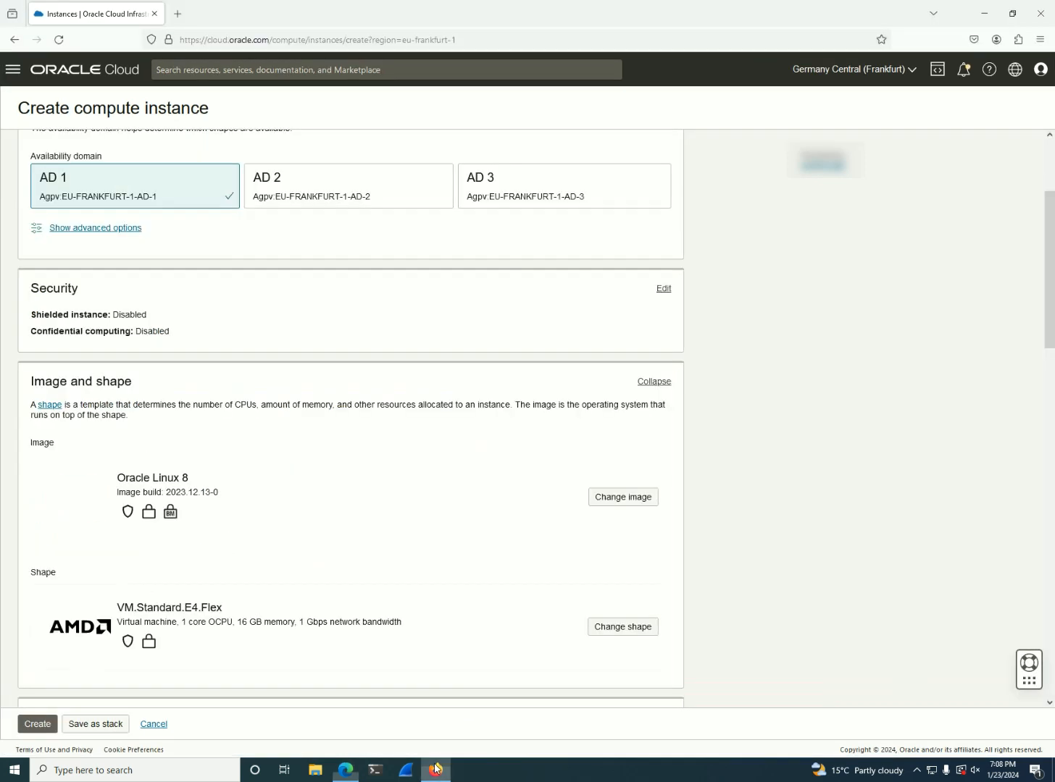
pyautogui.scroll(2, 418, 521)
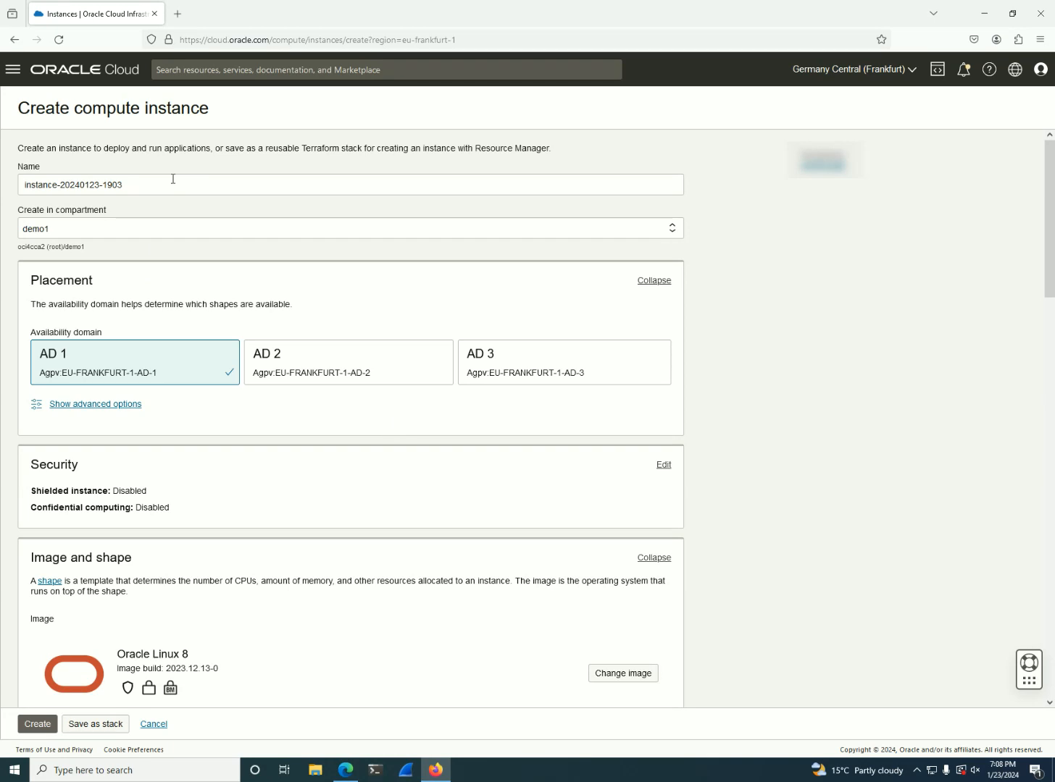
pyautogui.tripleClick(166, 183)
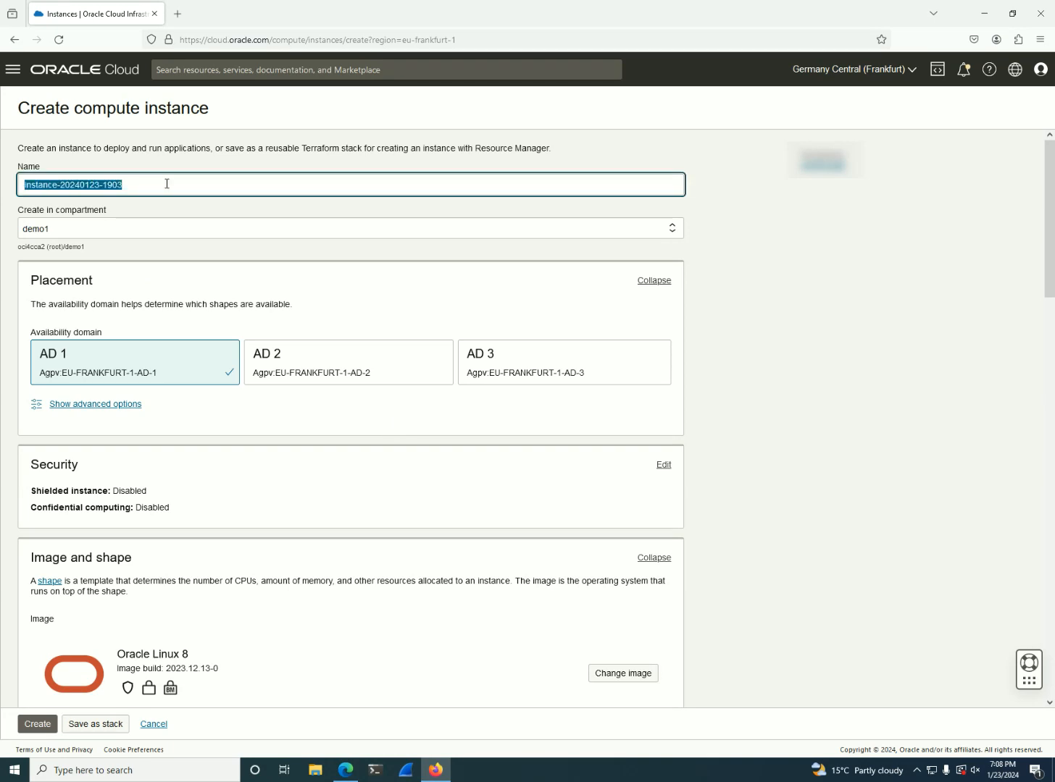
pyautogui.write('w')
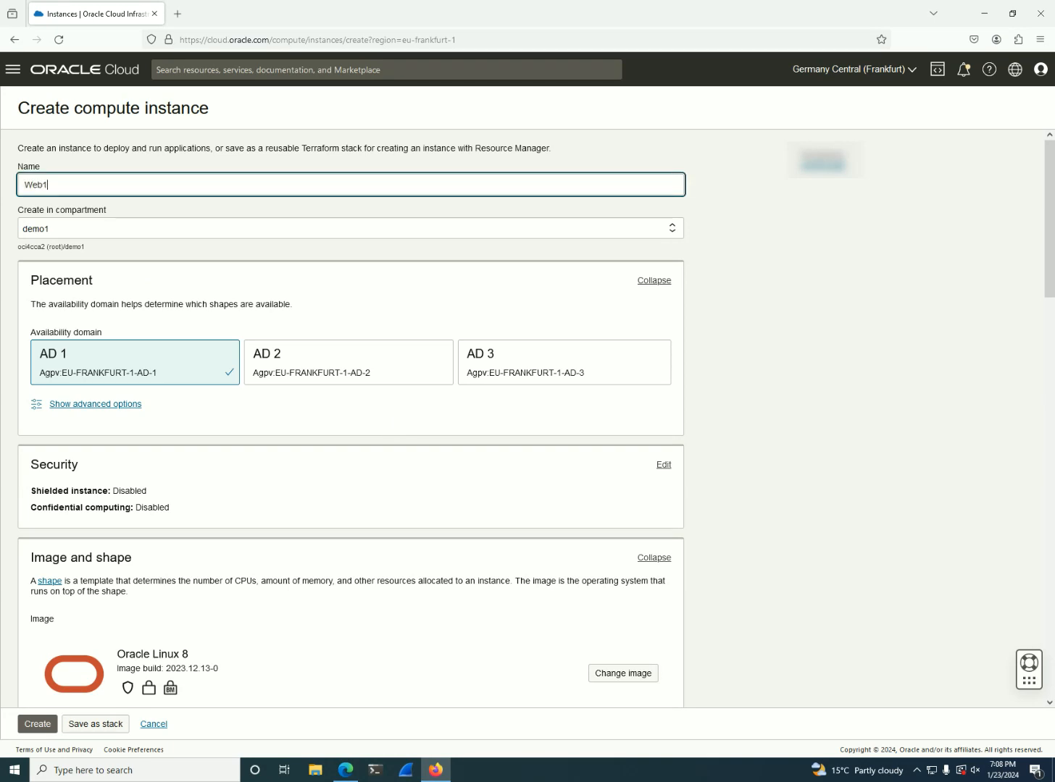
pyautogui.scroll(-5, 298, 428)
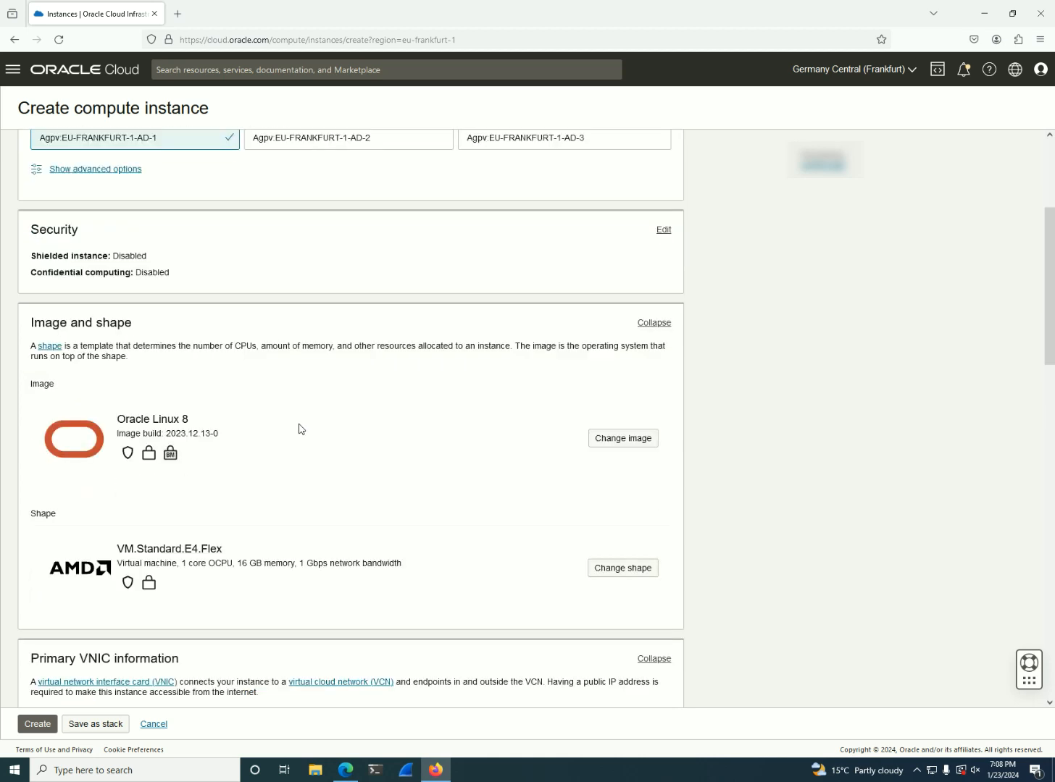
pyautogui.scroll(-3, 300, 438)
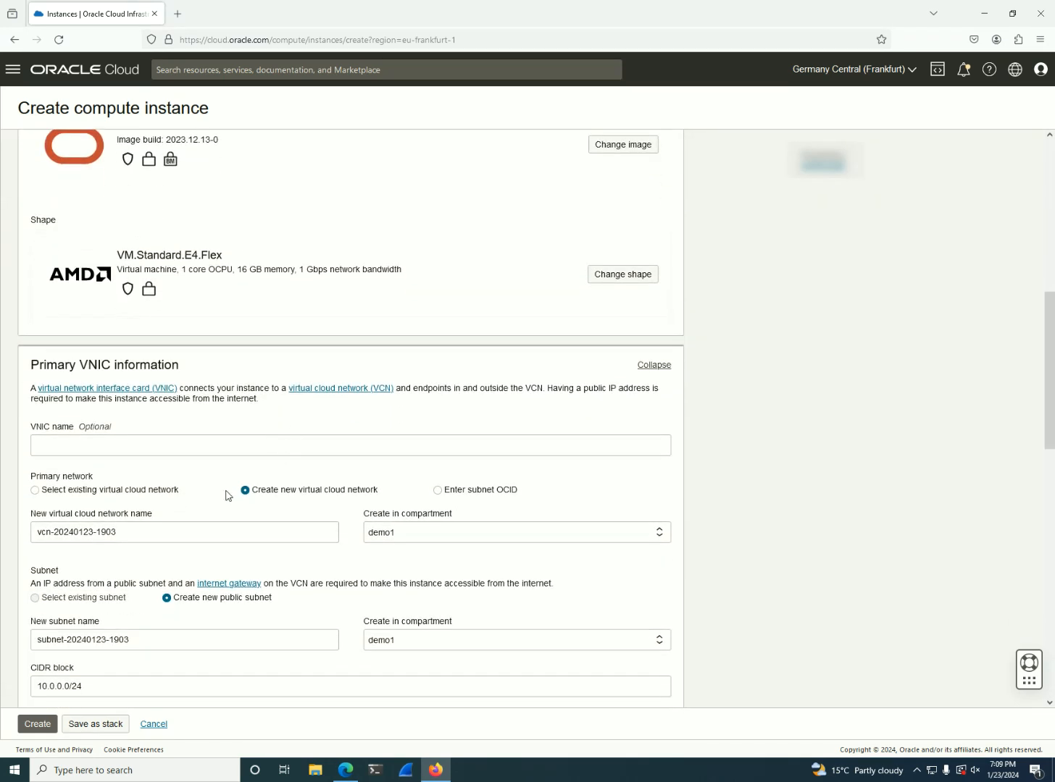
pyautogui.click(169, 492)
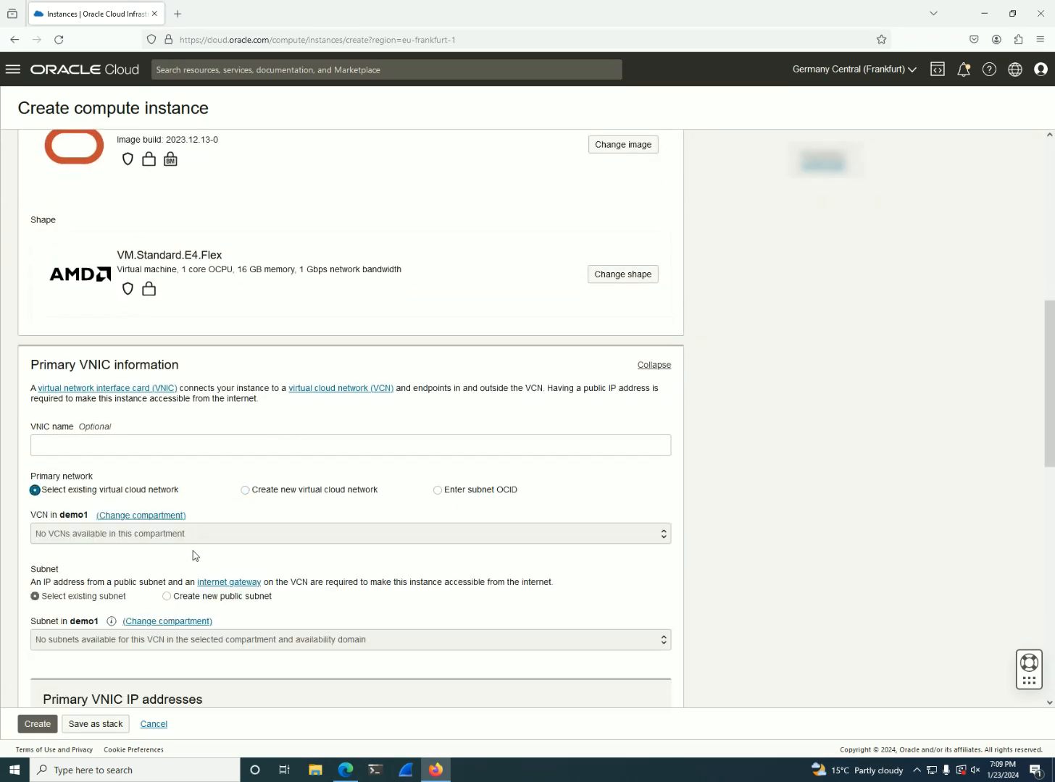
pyautogui.click(126, 518)
pyautogui.click(75, 559)
pyautogui.click(116, 516)
pyautogui.click(86, 570)
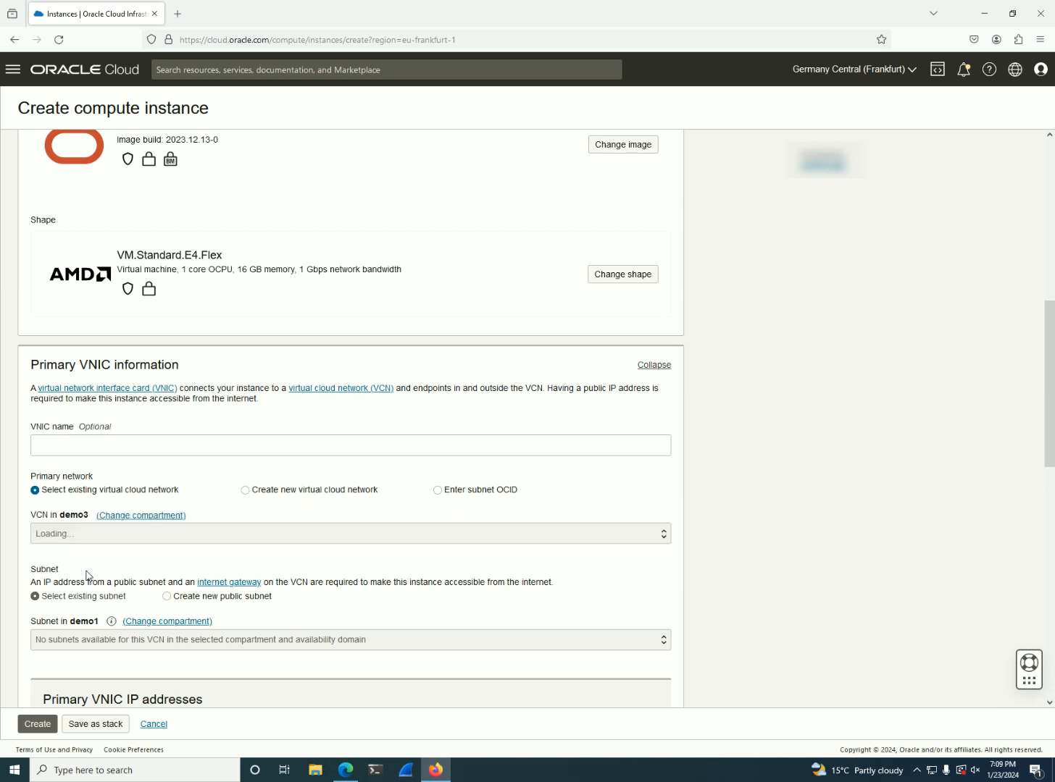
pyautogui.click(116, 516)
pyautogui.click(68, 550)
pyautogui.click(151, 724)
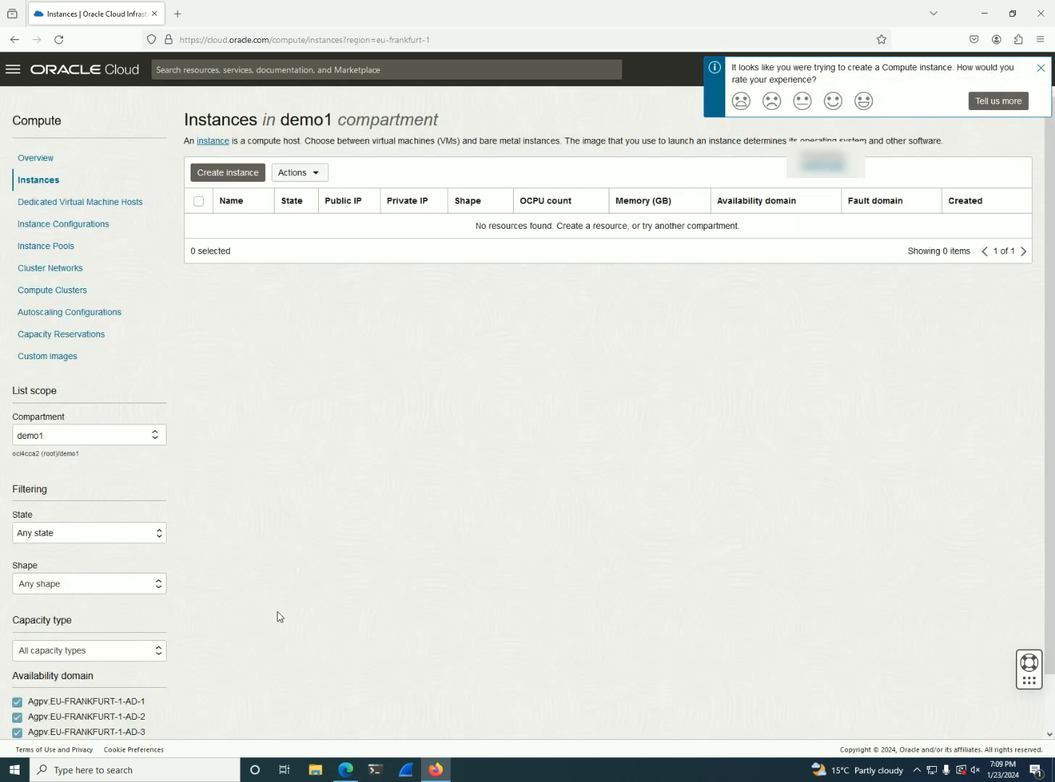
# Go to the virtual cloud networks page and start the VCN wizard for a VCN with internet connectivity
pyautogui.click(12, 70)
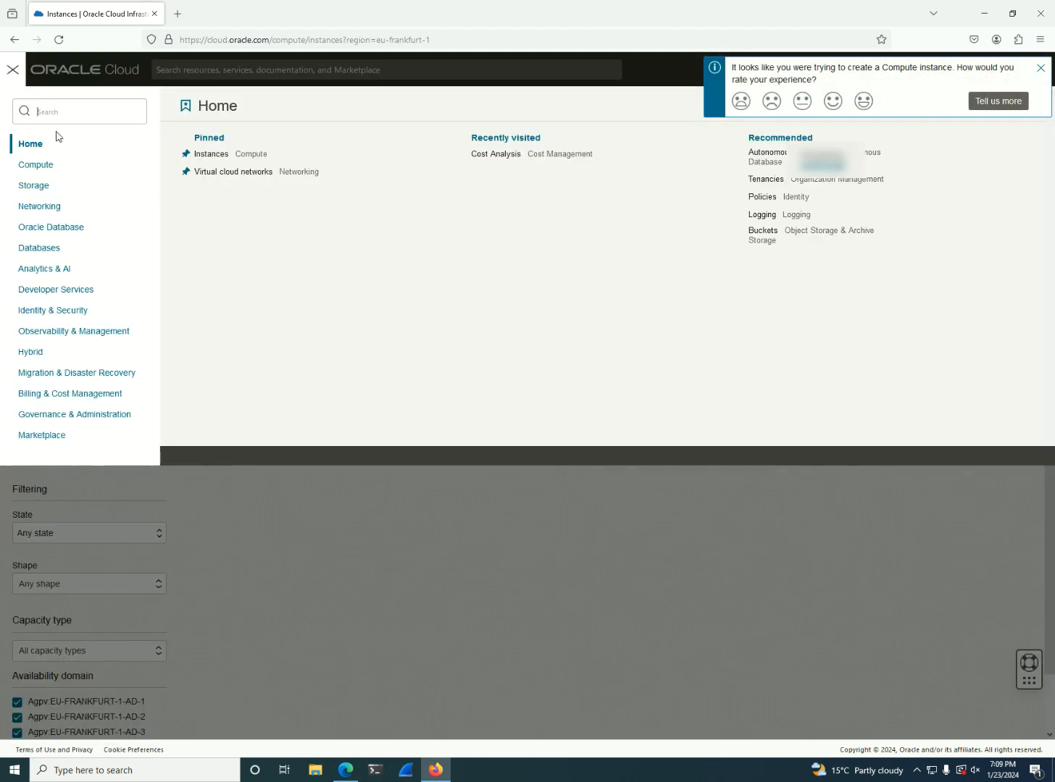
pyautogui.click(58, 209)
pyautogui.click(245, 168)
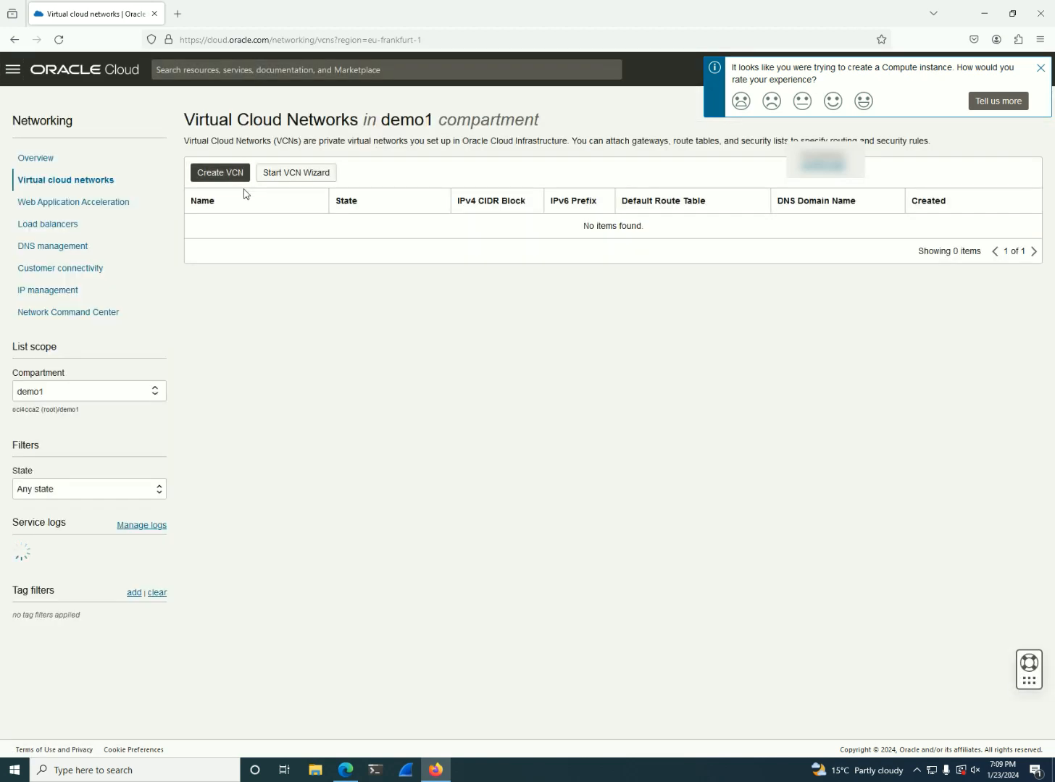
pyautogui.click(301, 174)
pyautogui.click(331, 427)
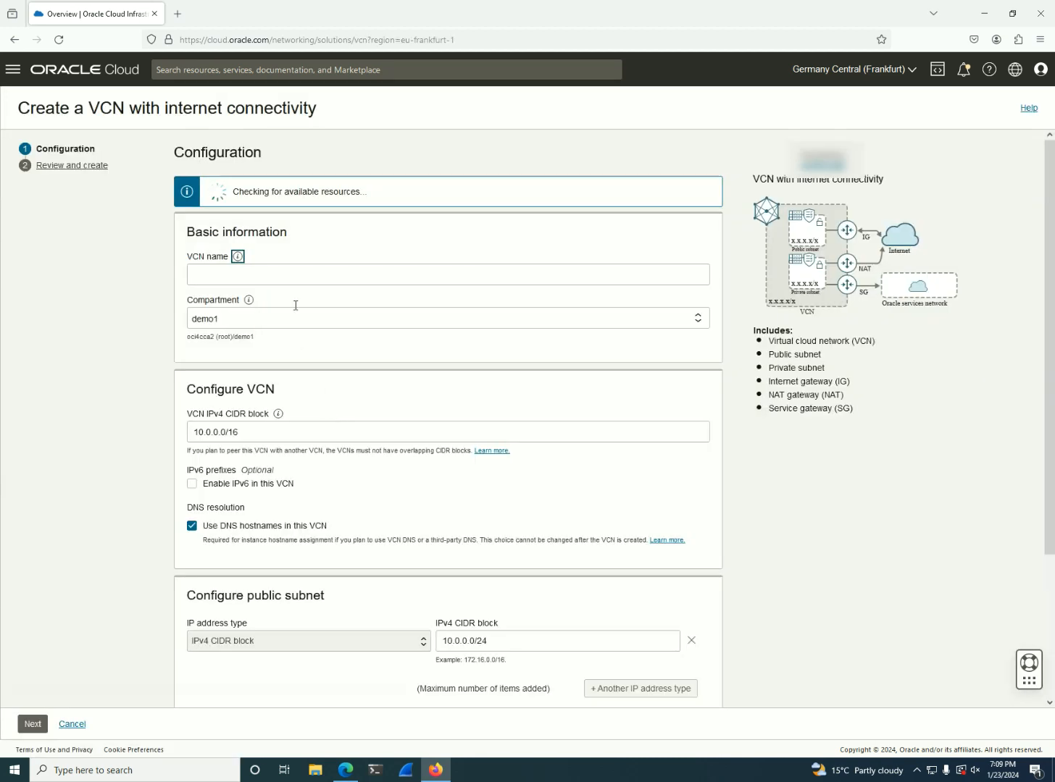
# Name the VCN DemoVCN1 and set its IPv4 CIDR block to 10.10.0.0/16
pyautogui.click(302, 278)
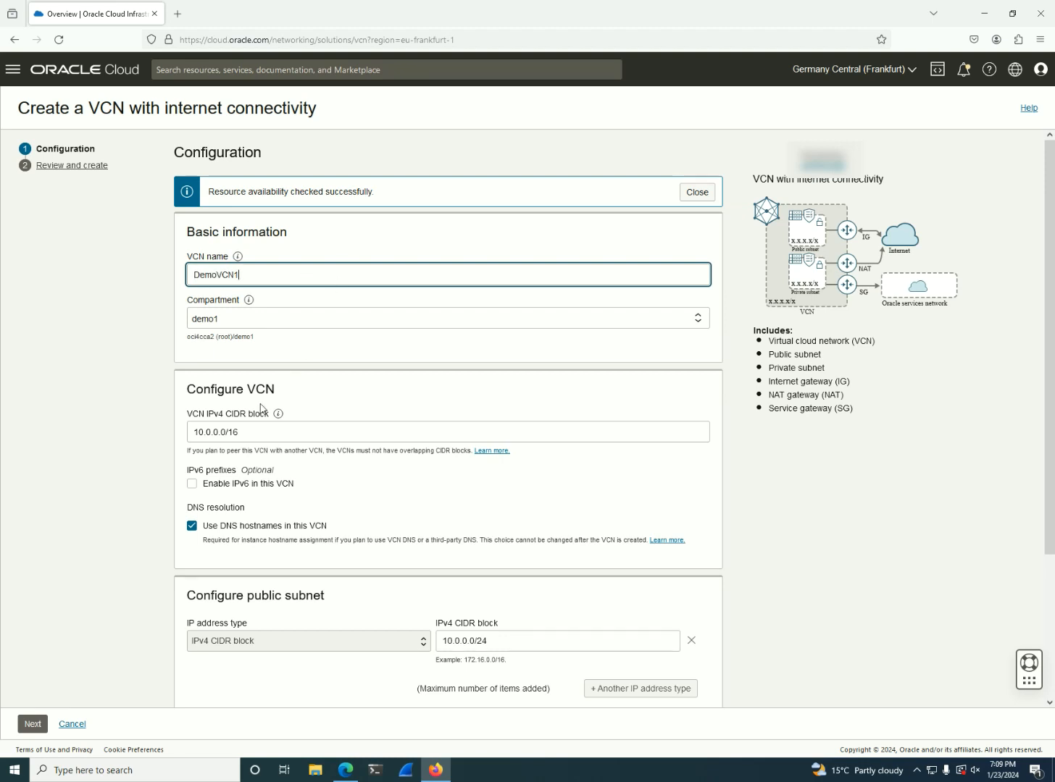
pyautogui.click(206, 435)
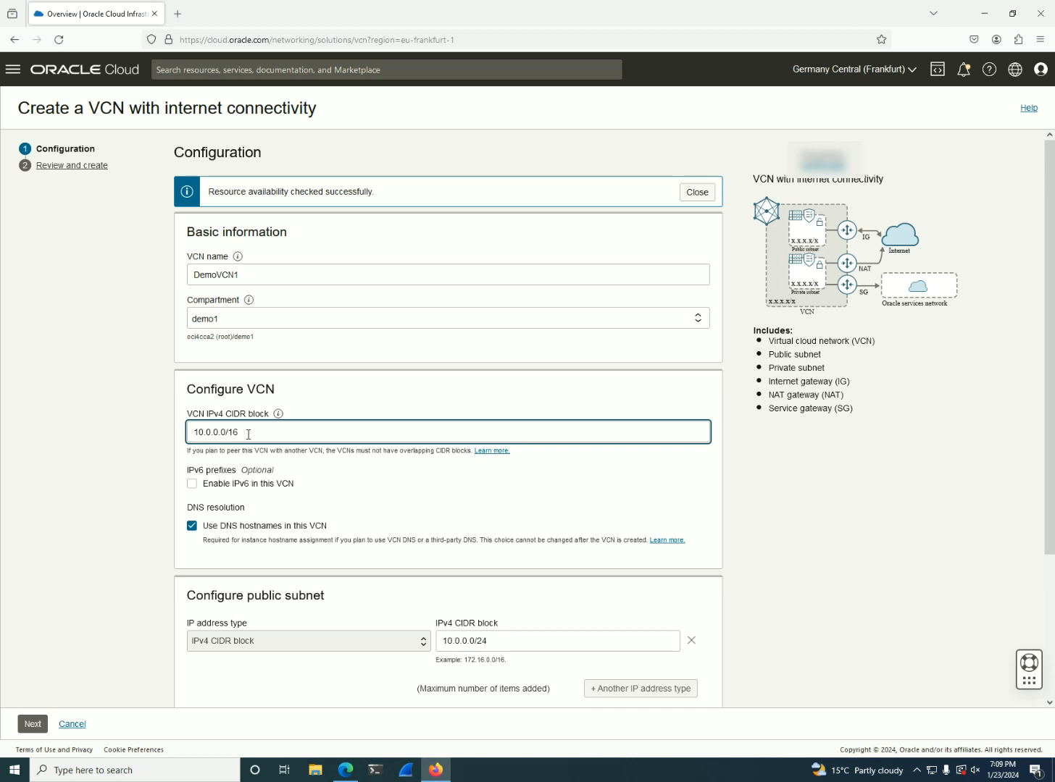
pyautogui.write('1')
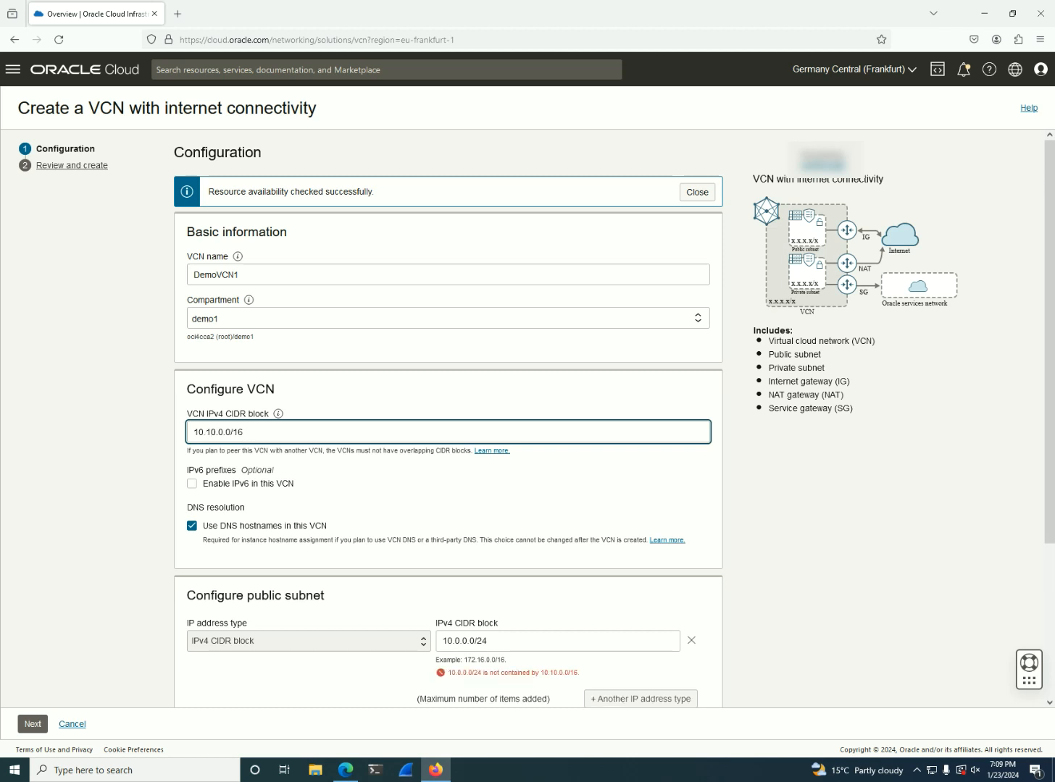
# Set the public subnet's IPv4 CIDR block to 10.10.0.0/24 and the private subnet's to 10.10.1.0/24
pyautogui.scroll(-1, 348, 529)
pyautogui.click(464, 580)
pyautogui.write('1')
pyautogui.scroll(-2, 463, 577)
pyautogui.click(457, 583)
pyautogui.write('10.1.0/24')
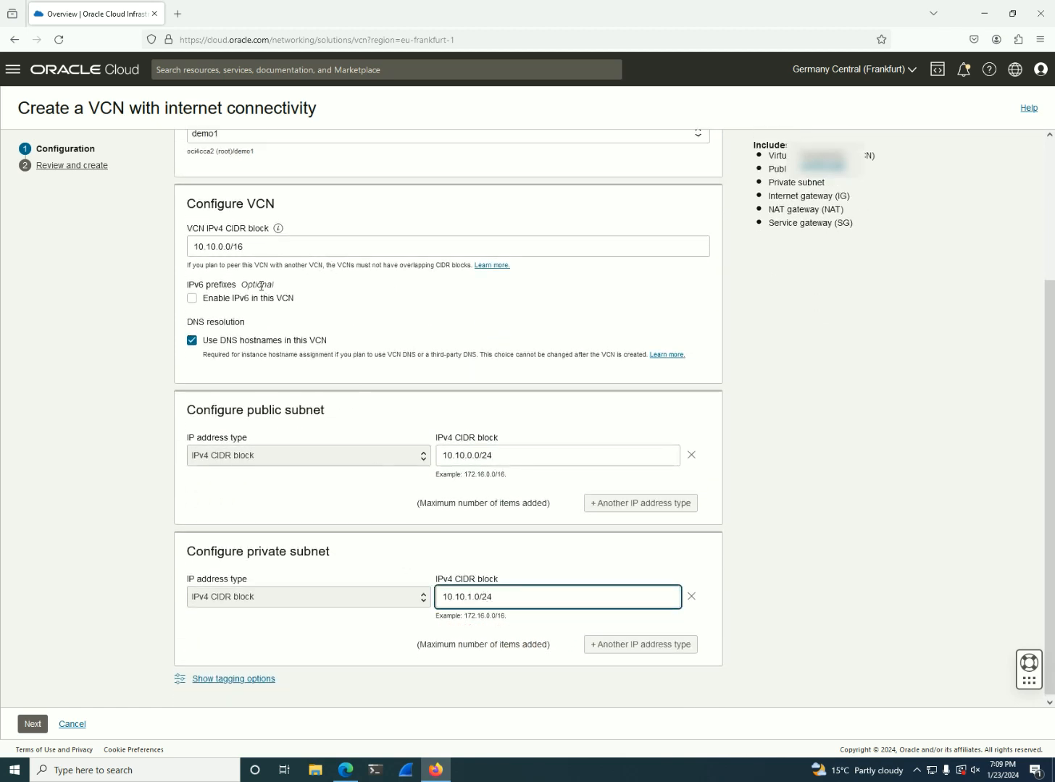
# Review the VCN configuration, create the VCN with its resources, and close the wizard when the creation is complete
pyautogui.click(32, 724)
pyautogui.scroll(-5, 262, 602)
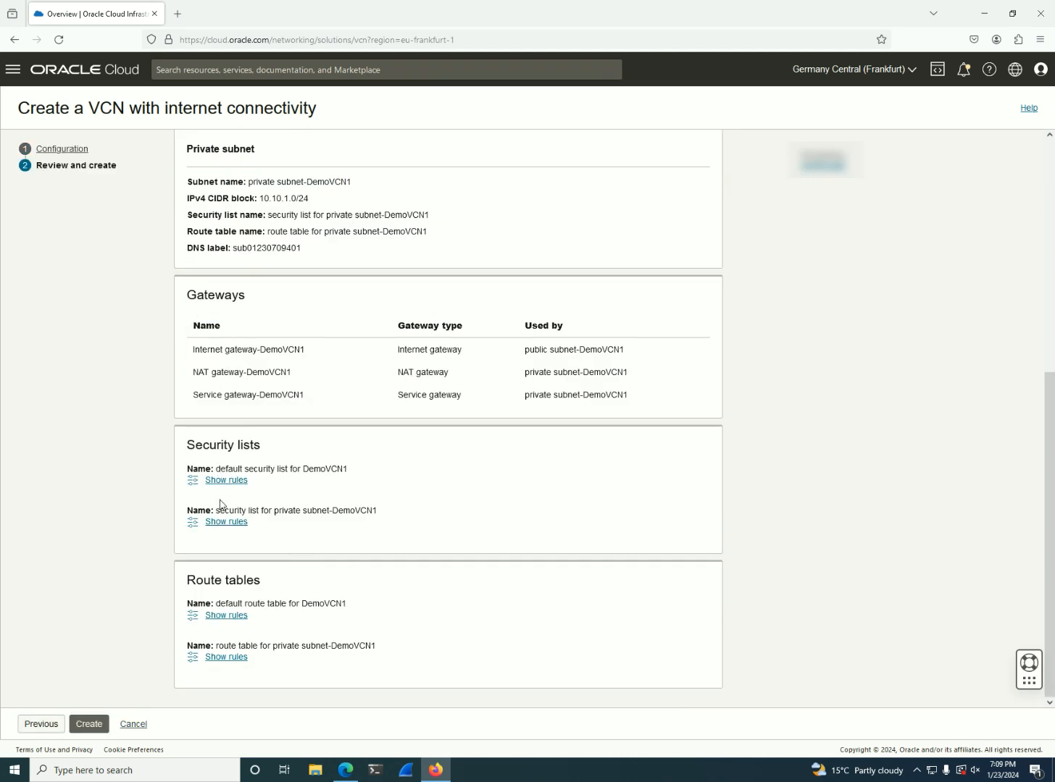
pyautogui.click(89, 724)
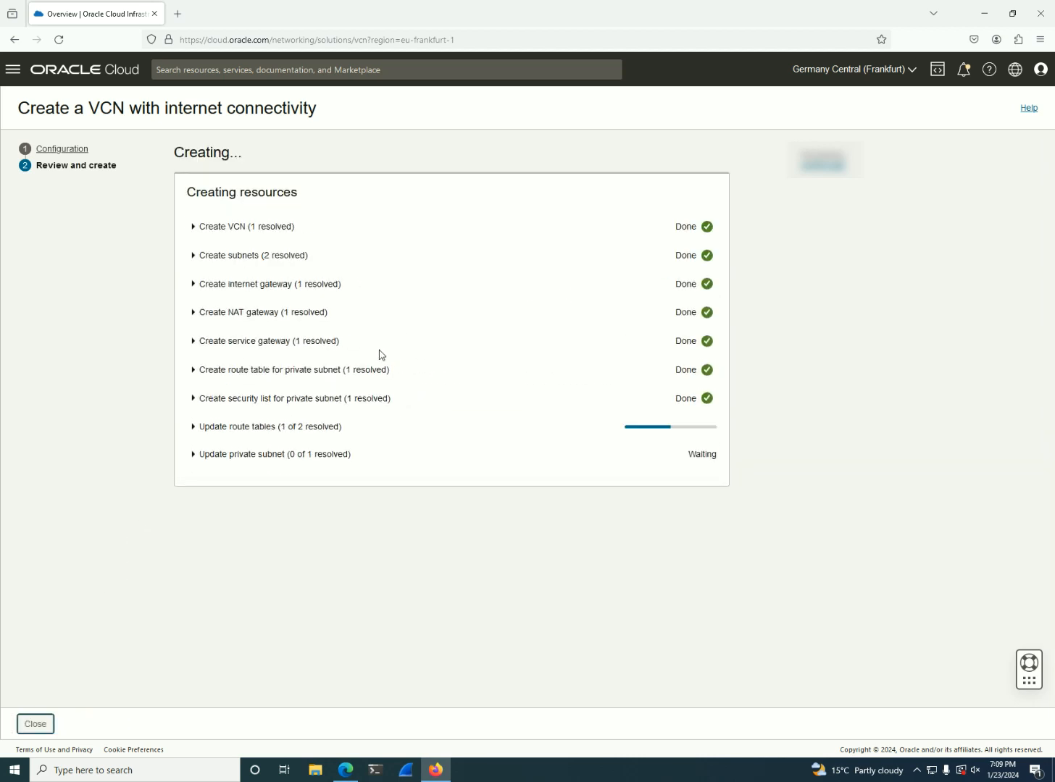
pyautogui.moveTo(256, 458); pyautogui.dragTo(397, 472)
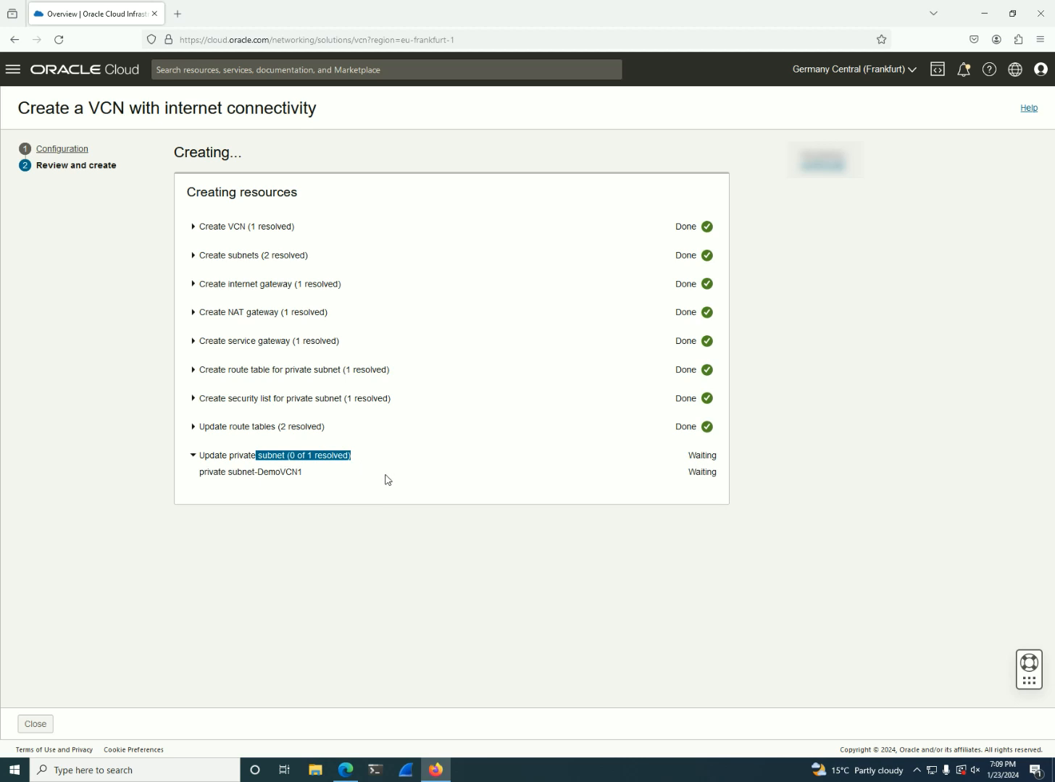
pyautogui.click(388, 479)
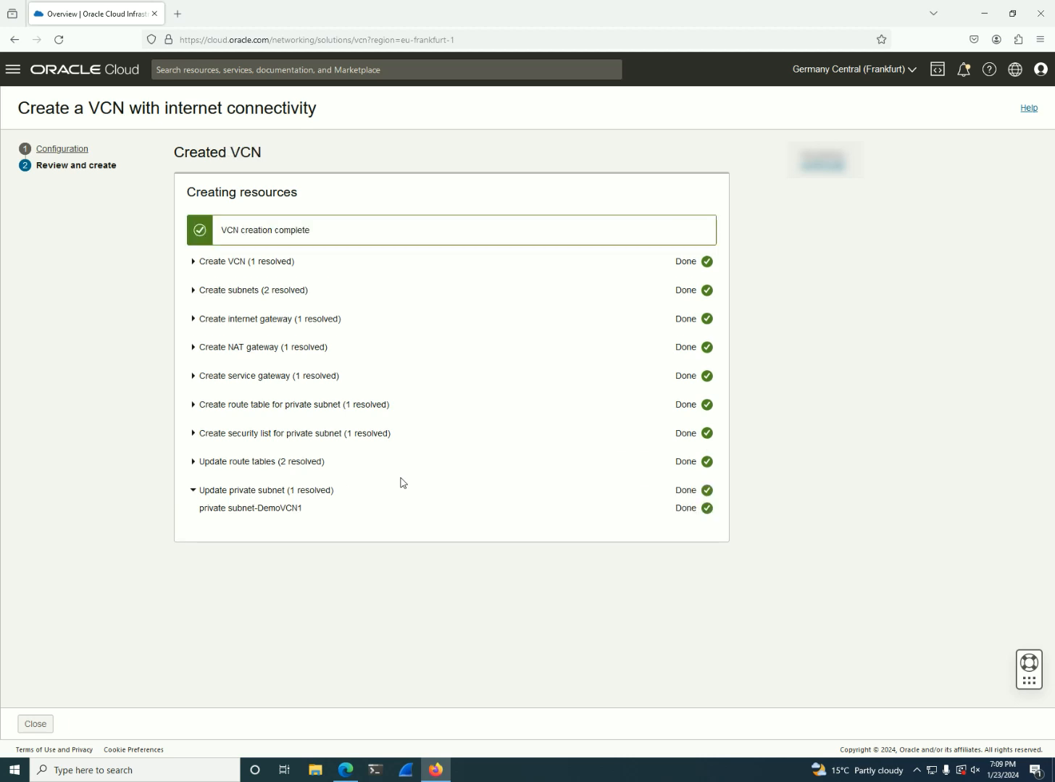
pyautogui.click(45, 724)
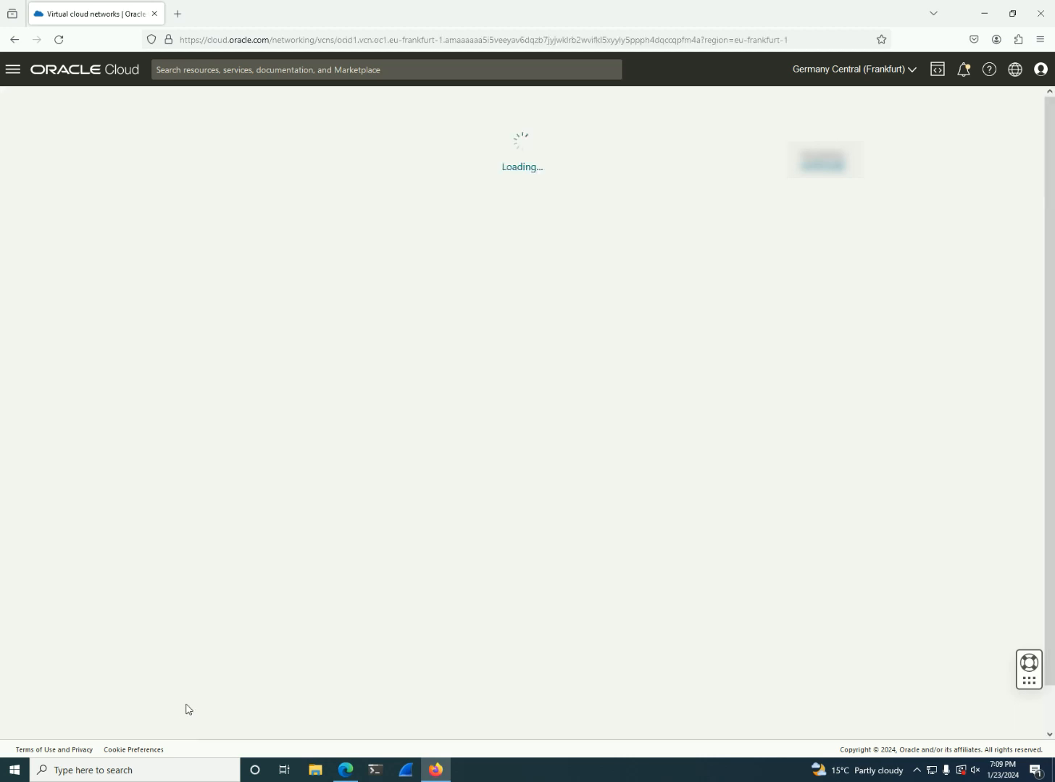
# Return to the compute instances page, start creating an instance in the demo1 compartment, and name it Demo
pyautogui.click(12, 72)
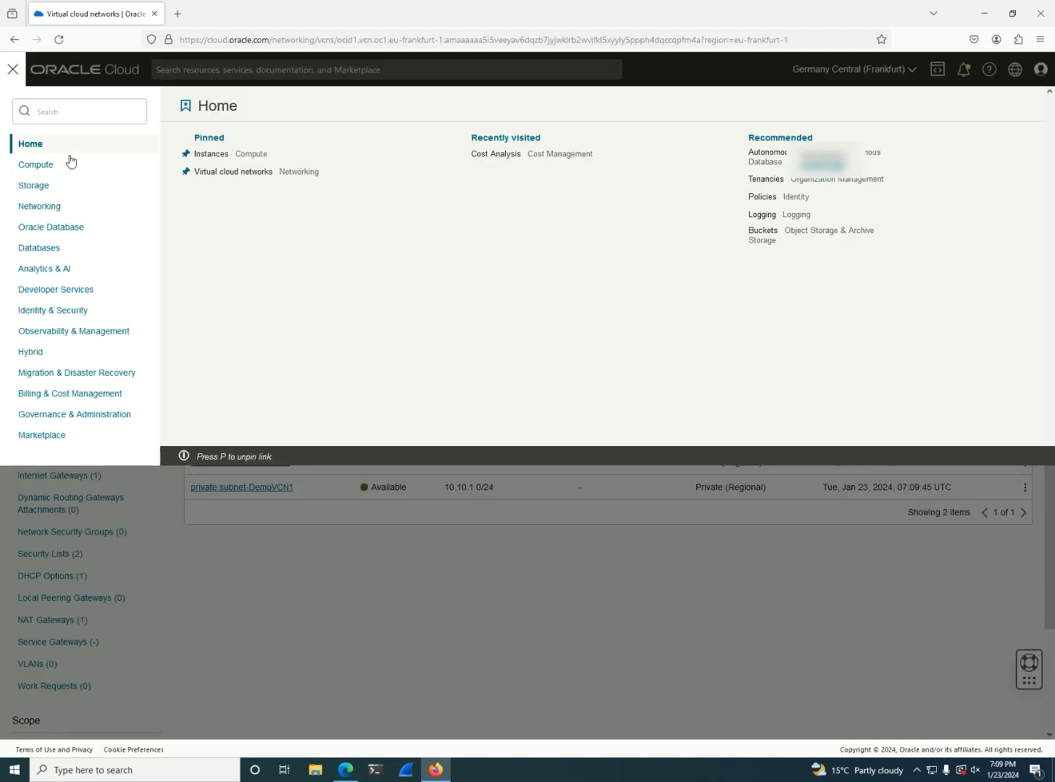
pyautogui.click(262, 535)
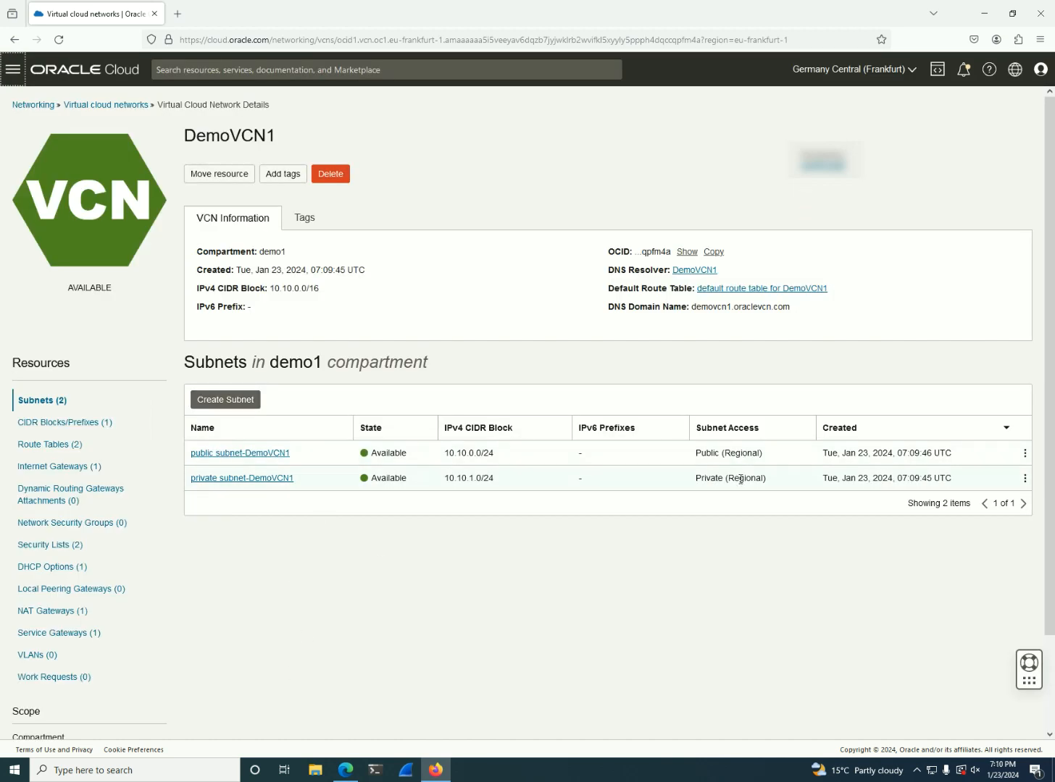
pyautogui.click(12, 70)
pyautogui.moveTo(46, 165)
pyautogui.click(208, 172)
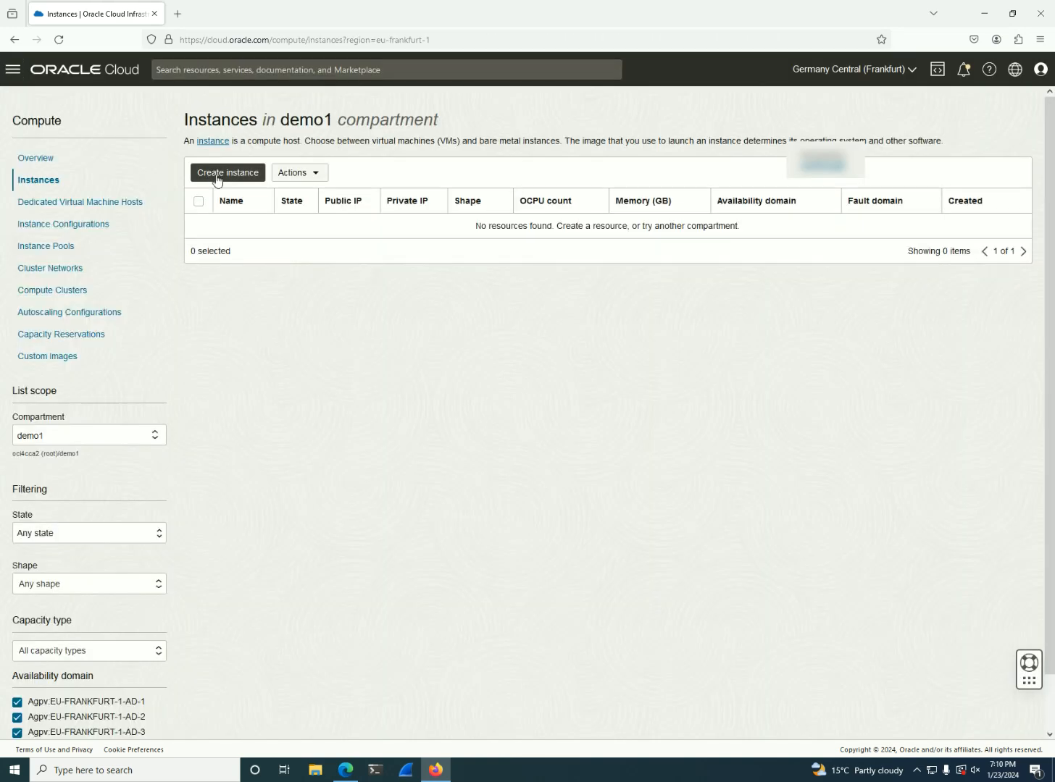
pyautogui.click(221, 174)
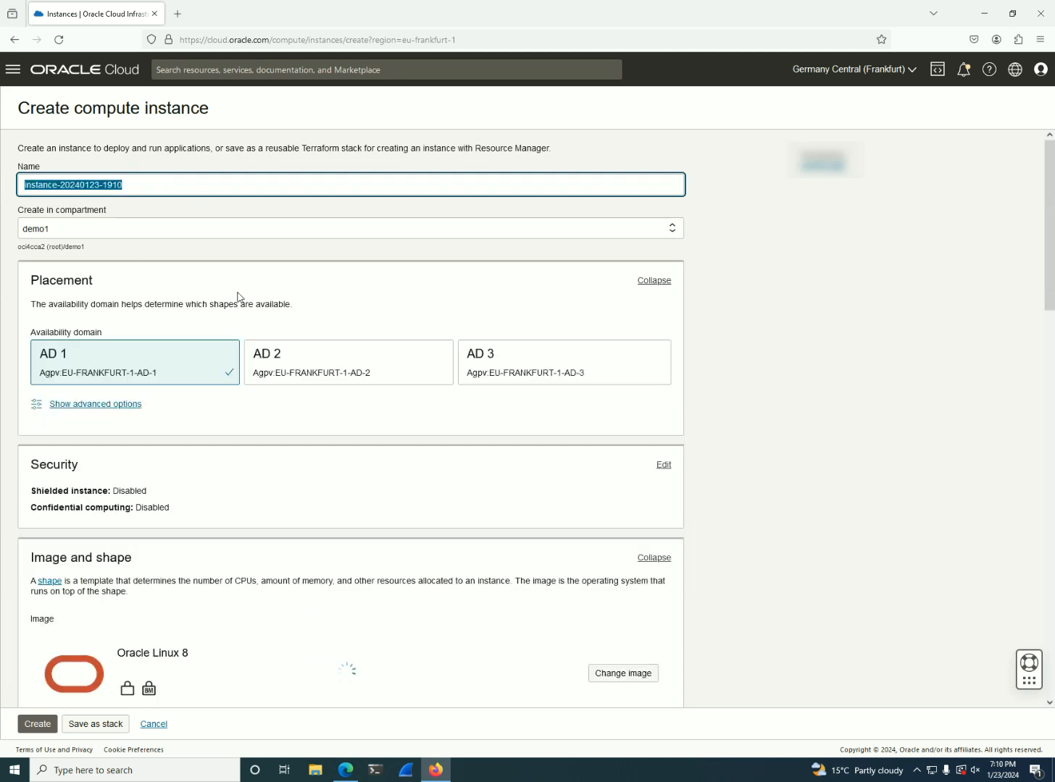
pyautogui.tripleClick(186, 184)
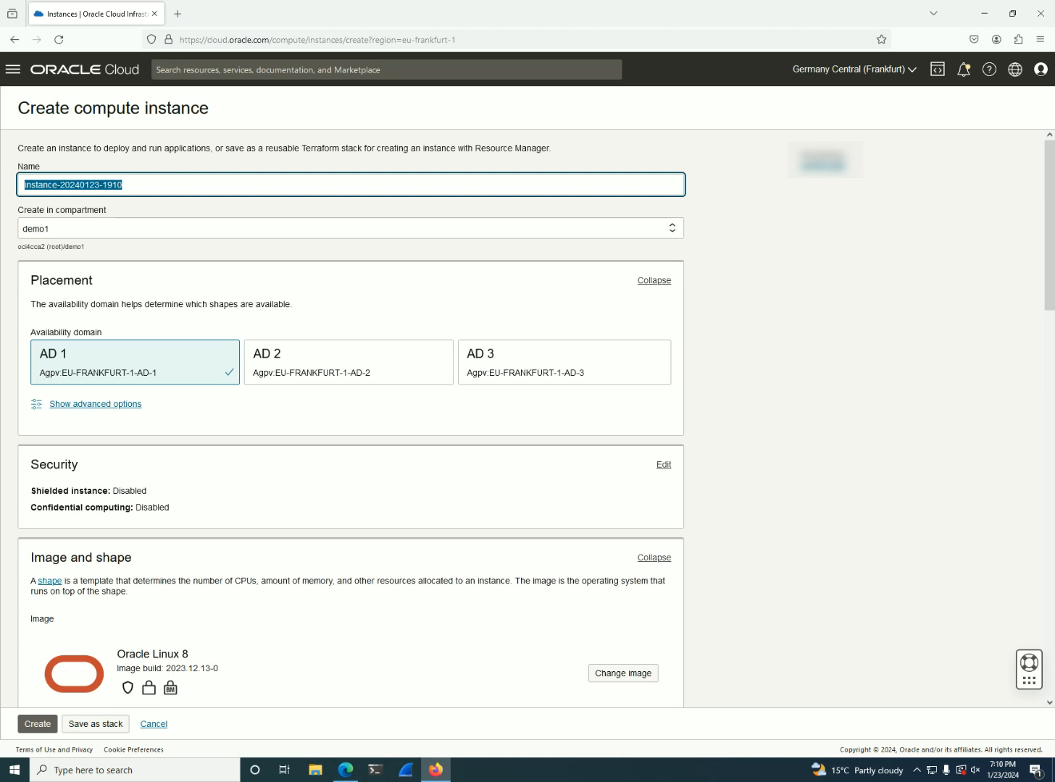
pyautogui.write('Demo')
# Place the instance's primary VNIC in the existing DemoVCN1 network, on the private subnet-DemoVCN1 (regional) subnet
pyautogui.scroll(-5, 207, 306)
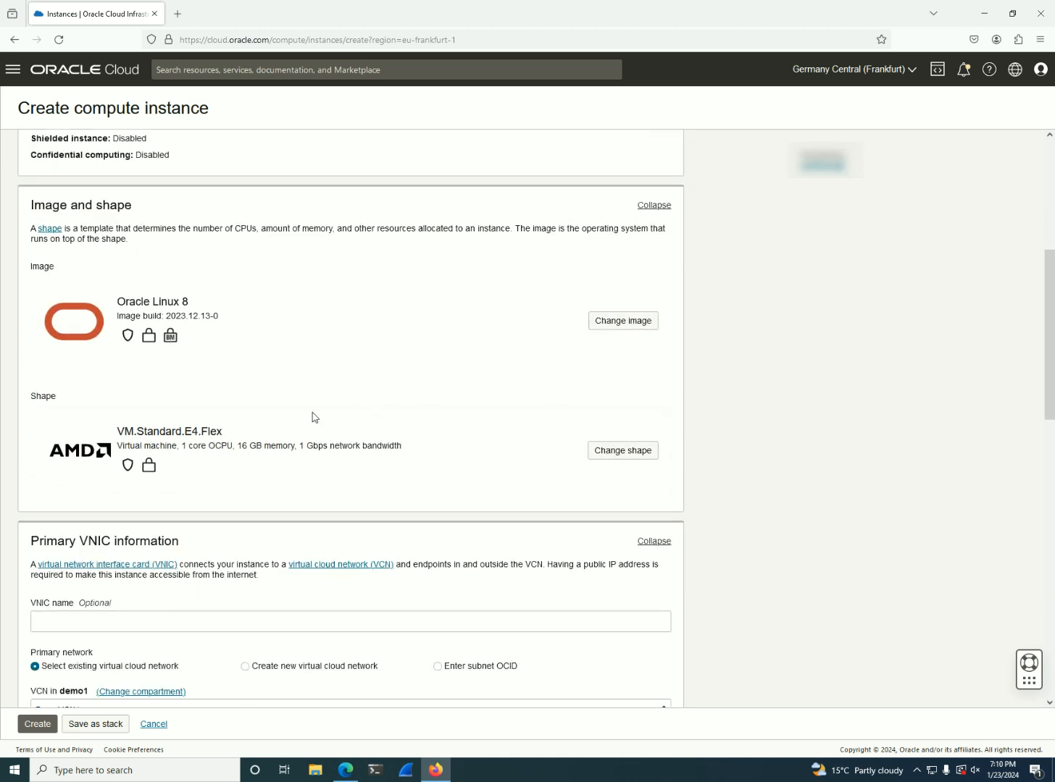
pyautogui.scroll(-2, 315, 418)
pyautogui.scroll(-2, 426, 368)
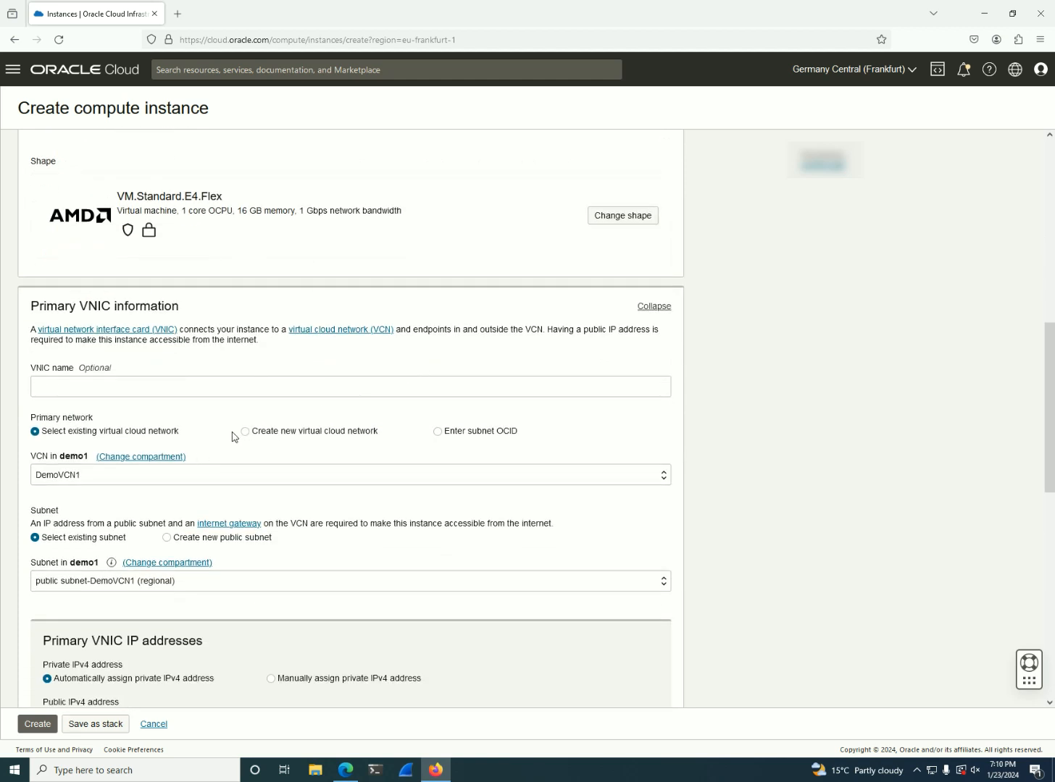
pyautogui.click(78, 439)
pyautogui.scroll(-1, 73, 449)
pyautogui.scroll(-1, 112, 427)
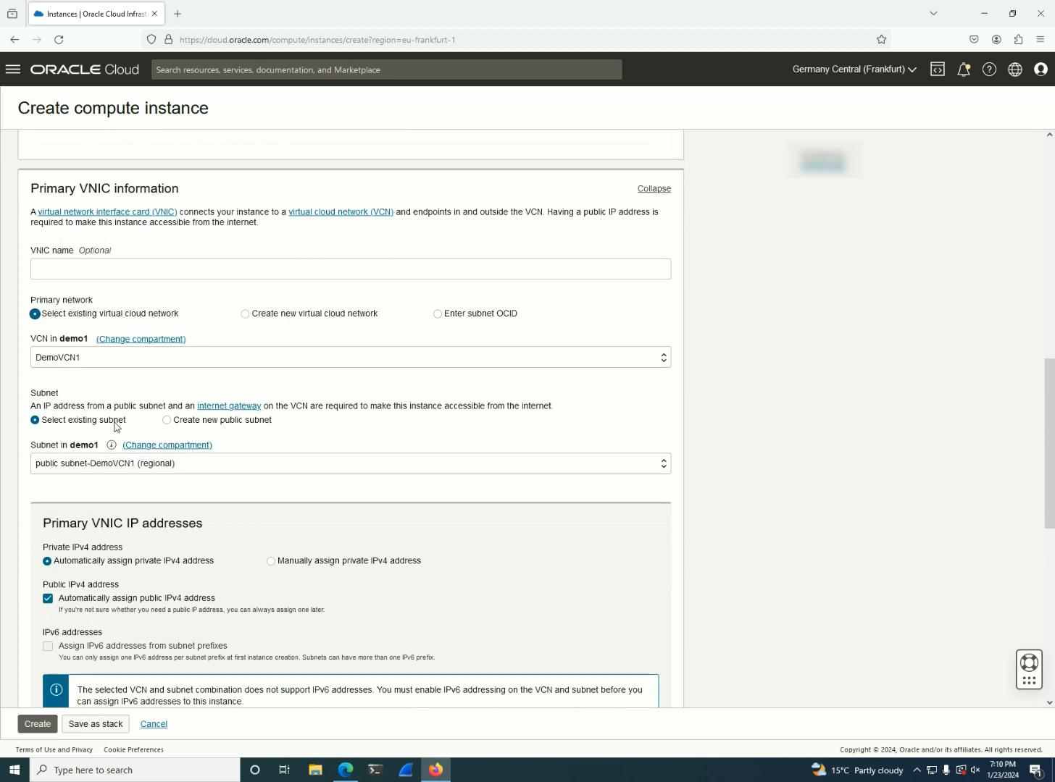
pyautogui.click(171, 468)
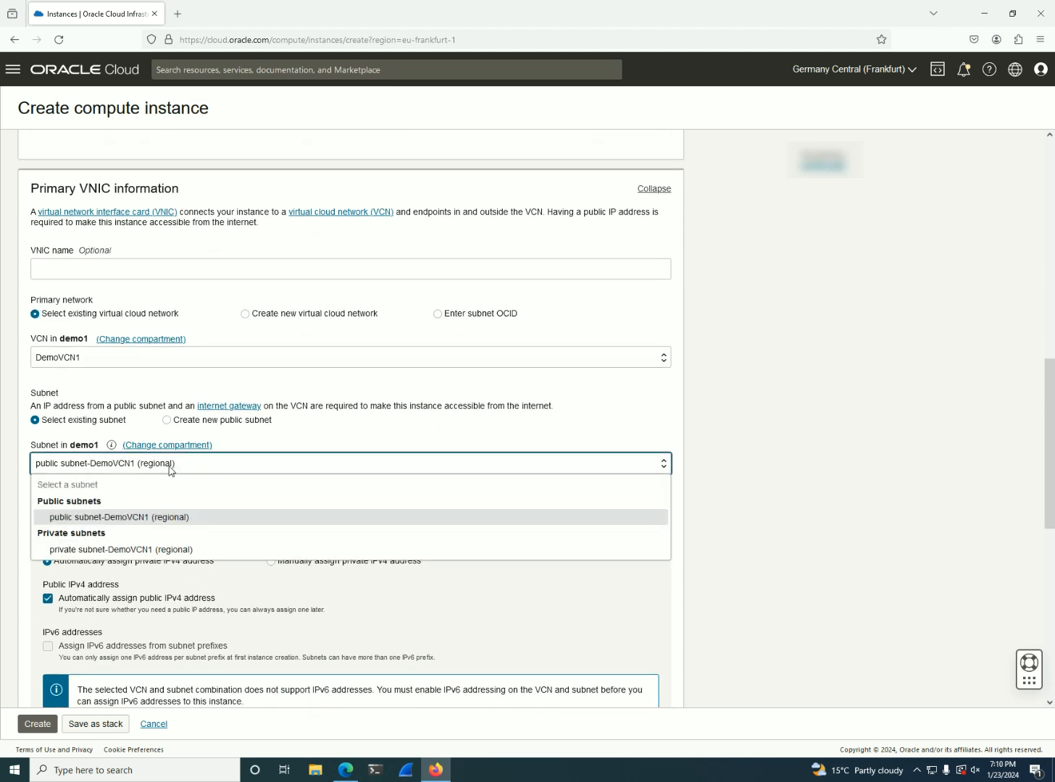
pyautogui.click(138, 549)
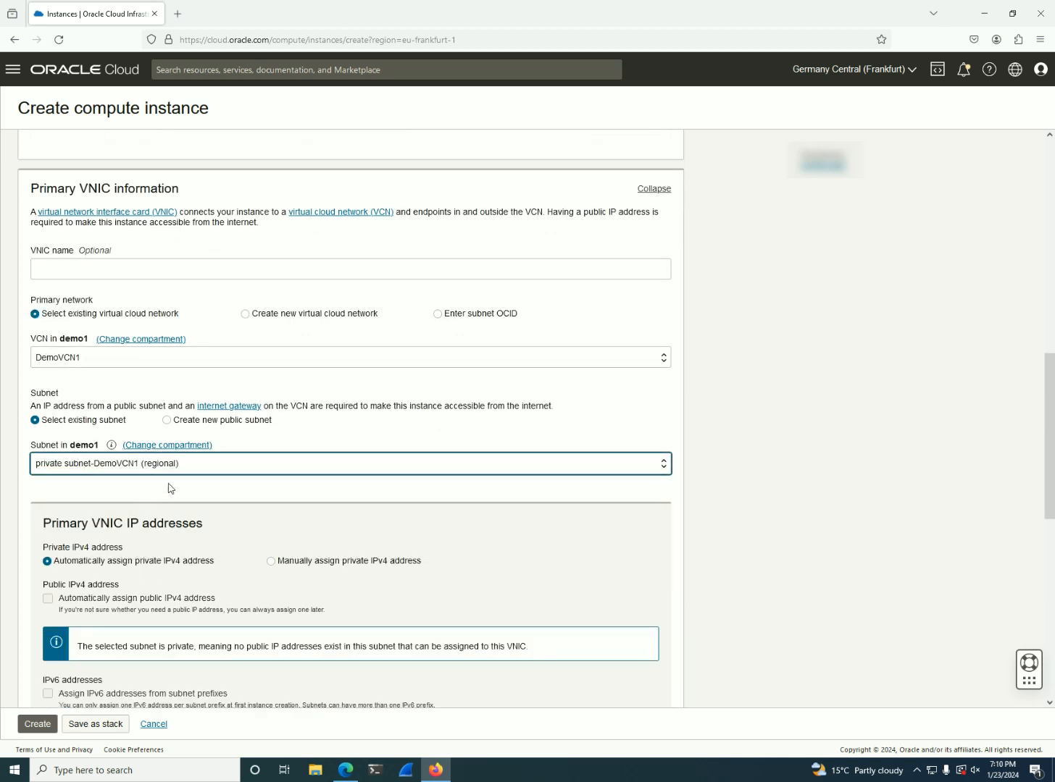
# Try manual assignment of the private IPv4 address, and switch back to automatic assignment
pyautogui.scroll(-2, 173, 500)
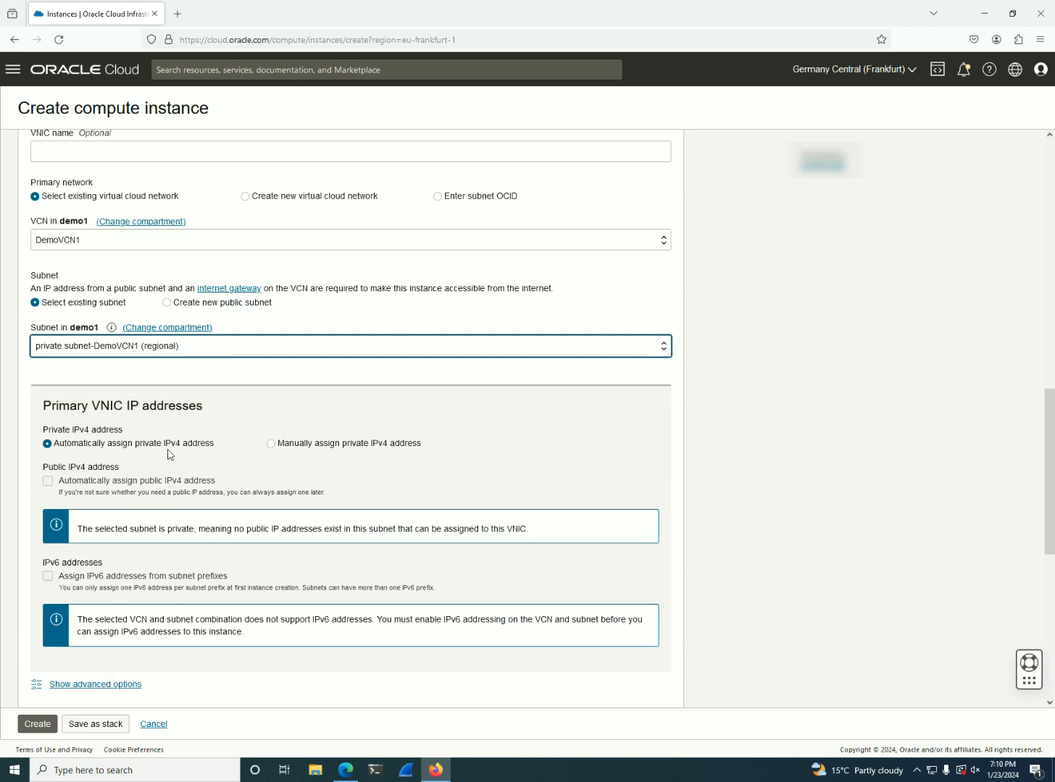
pyautogui.moveTo(215, 445); pyautogui.dragTo(114, 450)
pyautogui.click(226, 471)
pyautogui.scroll(-1, 228, 471)
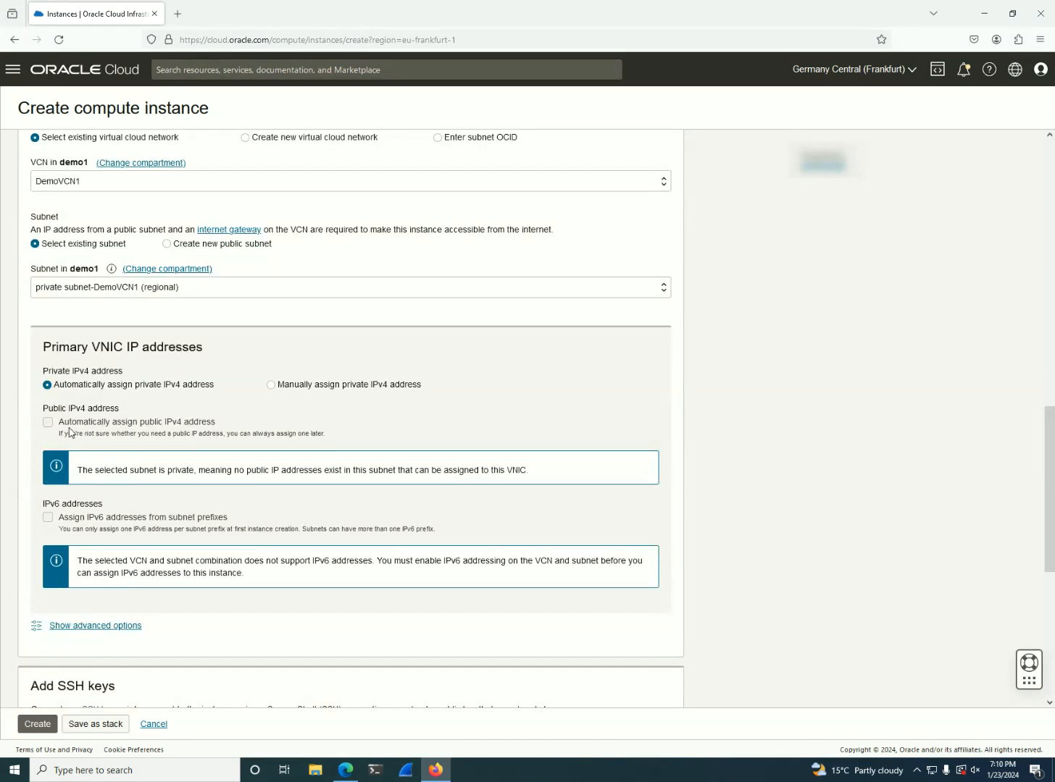
pyautogui.click(282, 386)
pyautogui.click(220, 425)
pyautogui.click(116, 386)
# Upload the public key file ssh-key-2024-01-23.key.pub from the Downloads folder as the instance's SSH key
pyautogui.scroll(-3, 200, 478)
pyautogui.scroll(-5, 200, 478)
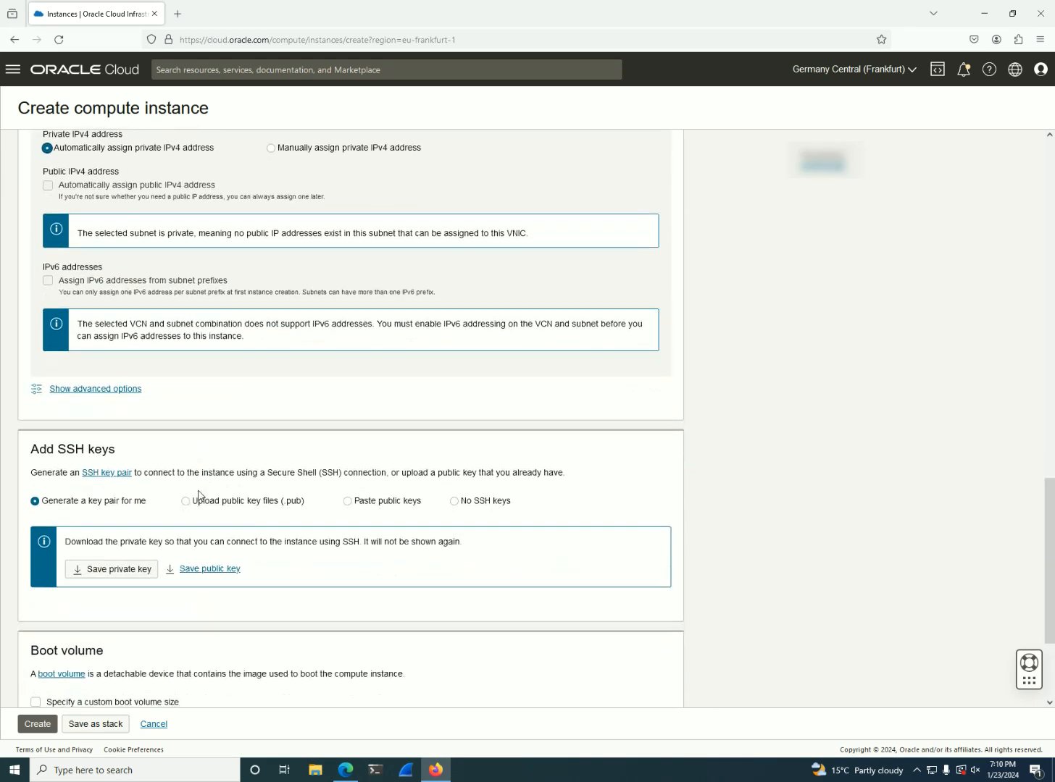
pyautogui.click(207, 447)
pyautogui.click(399, 497)
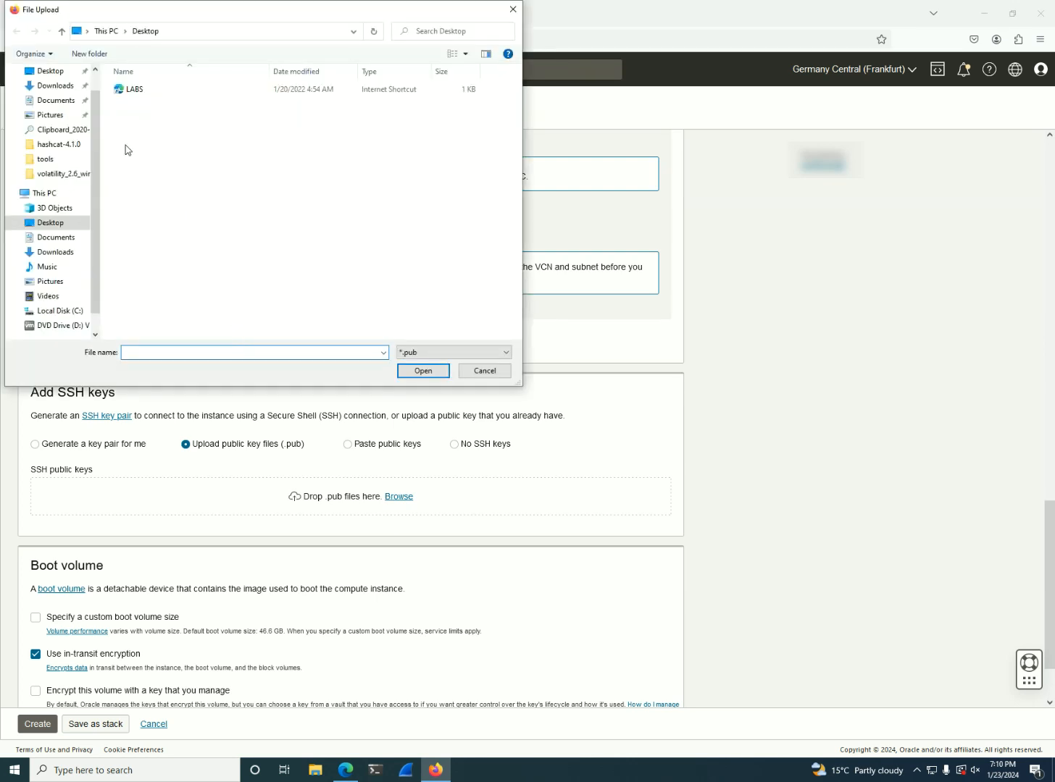
pyautogui.click(50, 88)
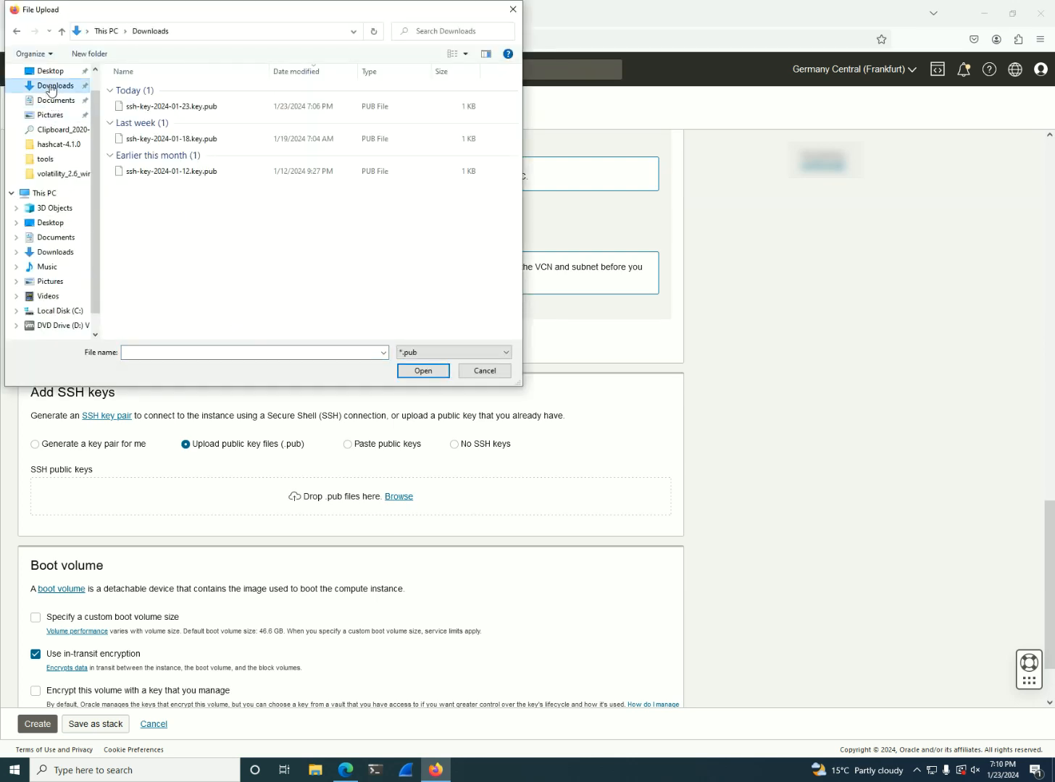
pyautogui.doubleClick(194, 112)
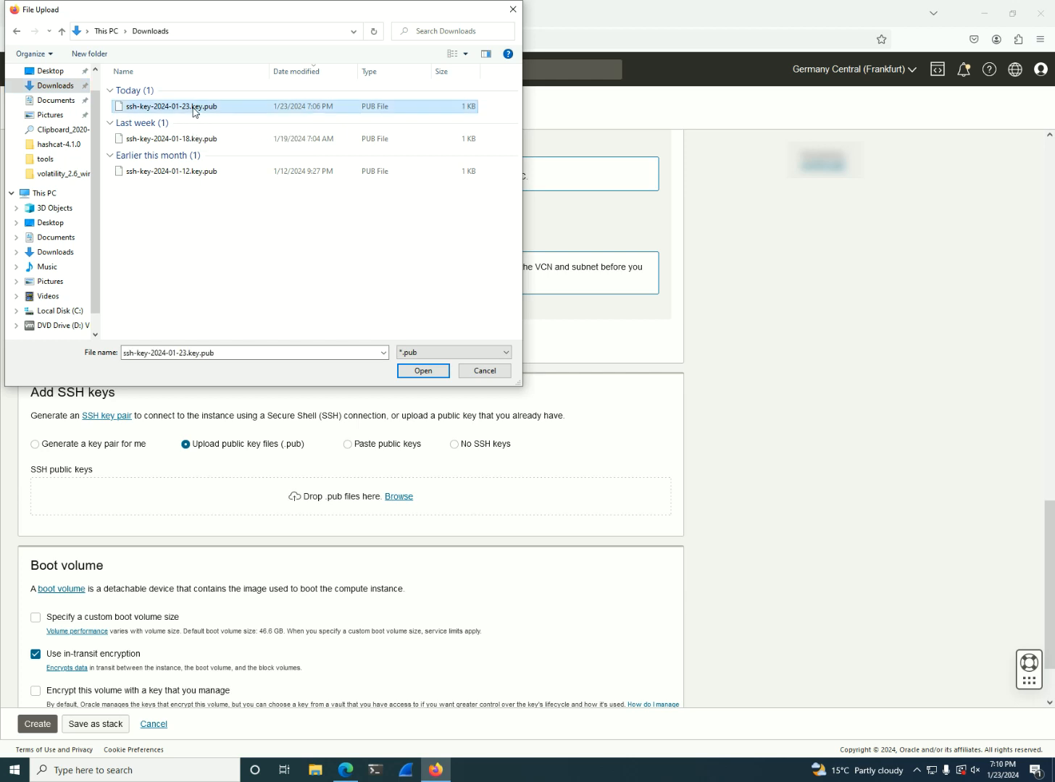
# Specify a custom boot volume size of 100 GB
pyautogui.scroll(-2, 425, 497)
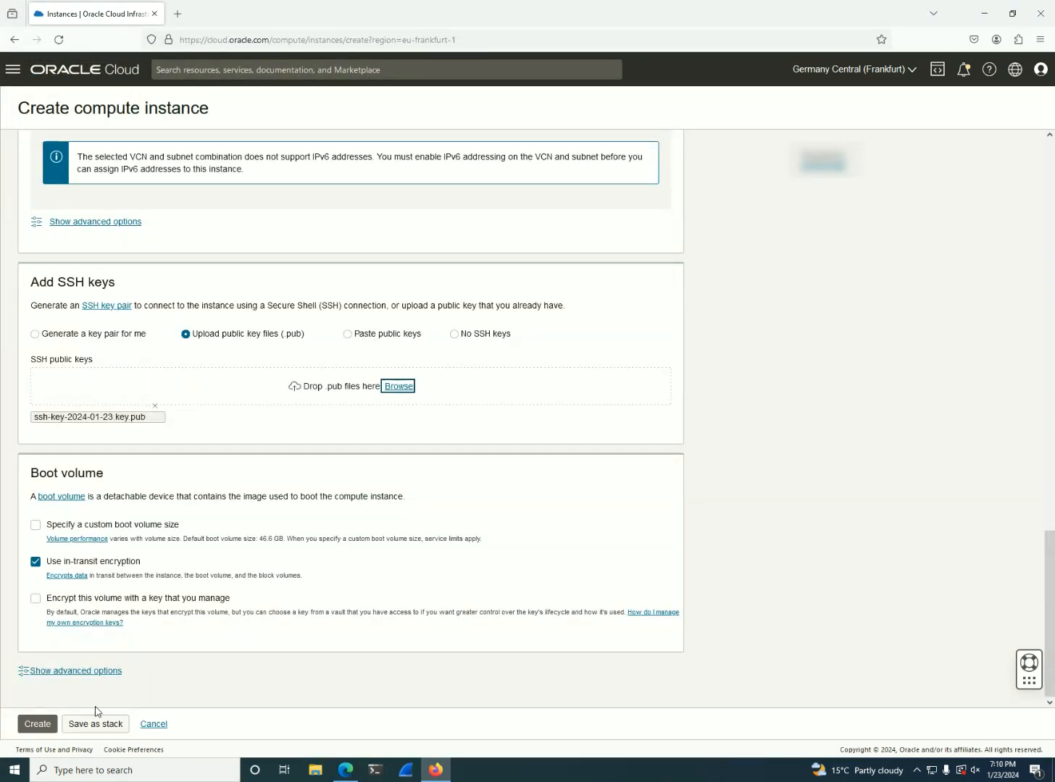
pyautogui.click(34, 525)
pyautogui.moveTo(91, 593); pyautogui.dragTo(13, 589)
pyautogui.write('100')
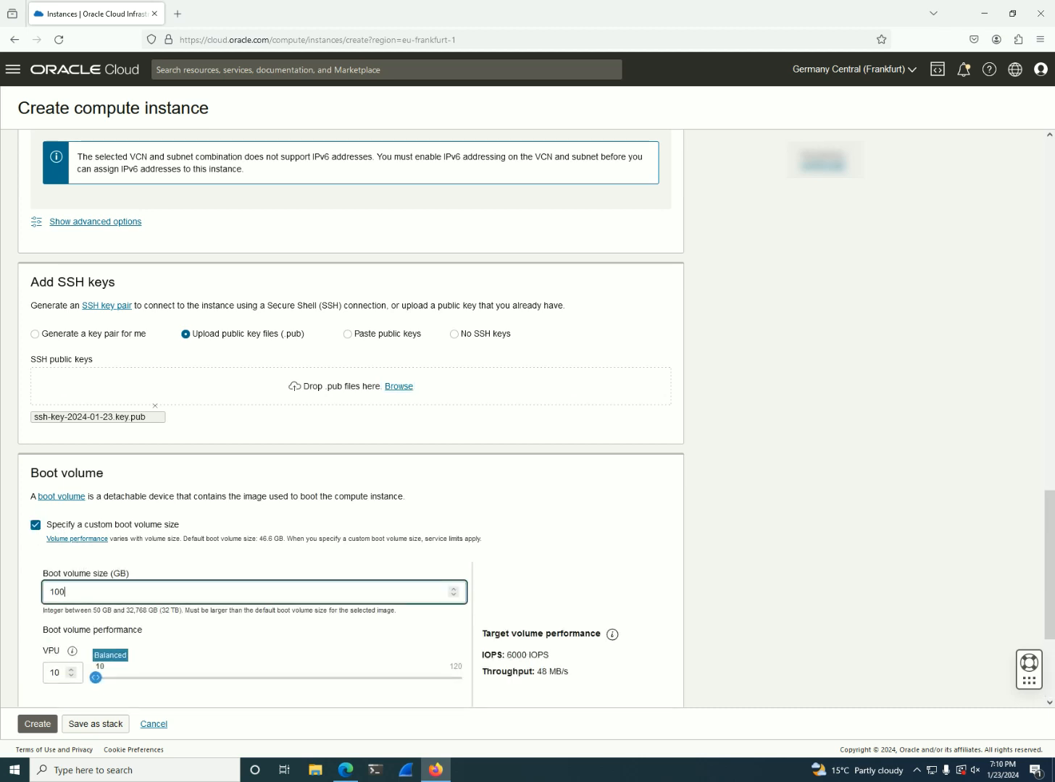
pyautogui.click(544, 562)
# Check the remaining boot volume settings, keeping the balanced performance and in-transit encryption, and create the instance
pyautogui.scroll(-2, 523, 558)
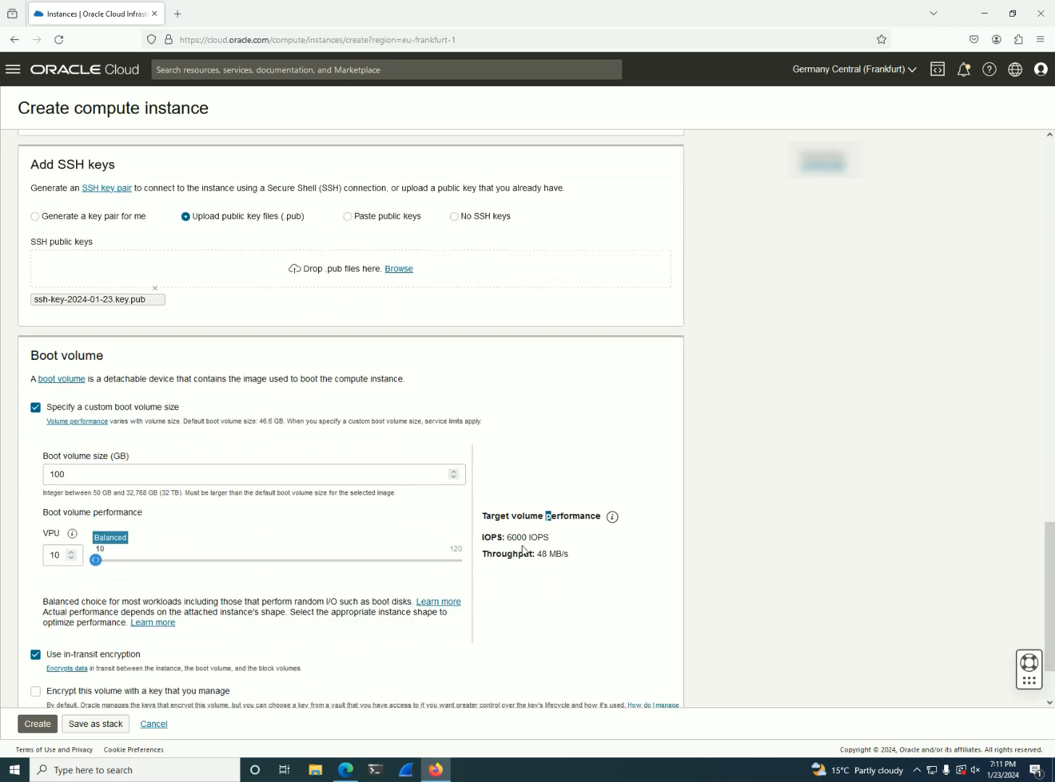
pyautogui.scroll(-2, 522, 557)
pyautogui.click(37, 723)
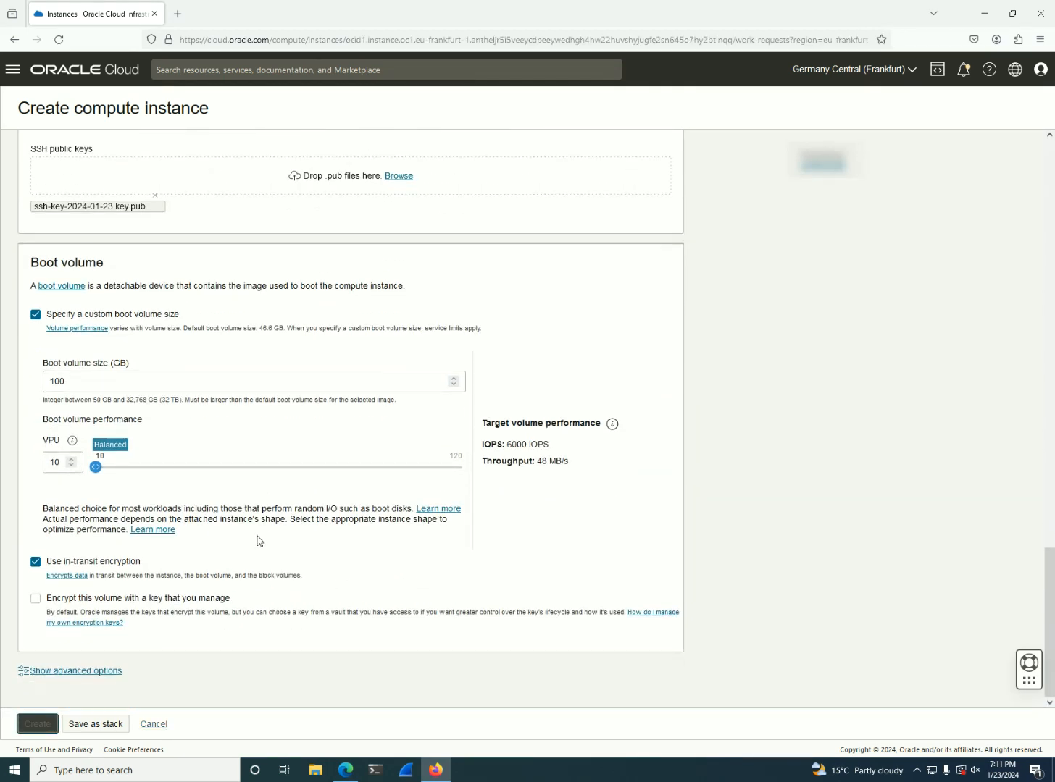
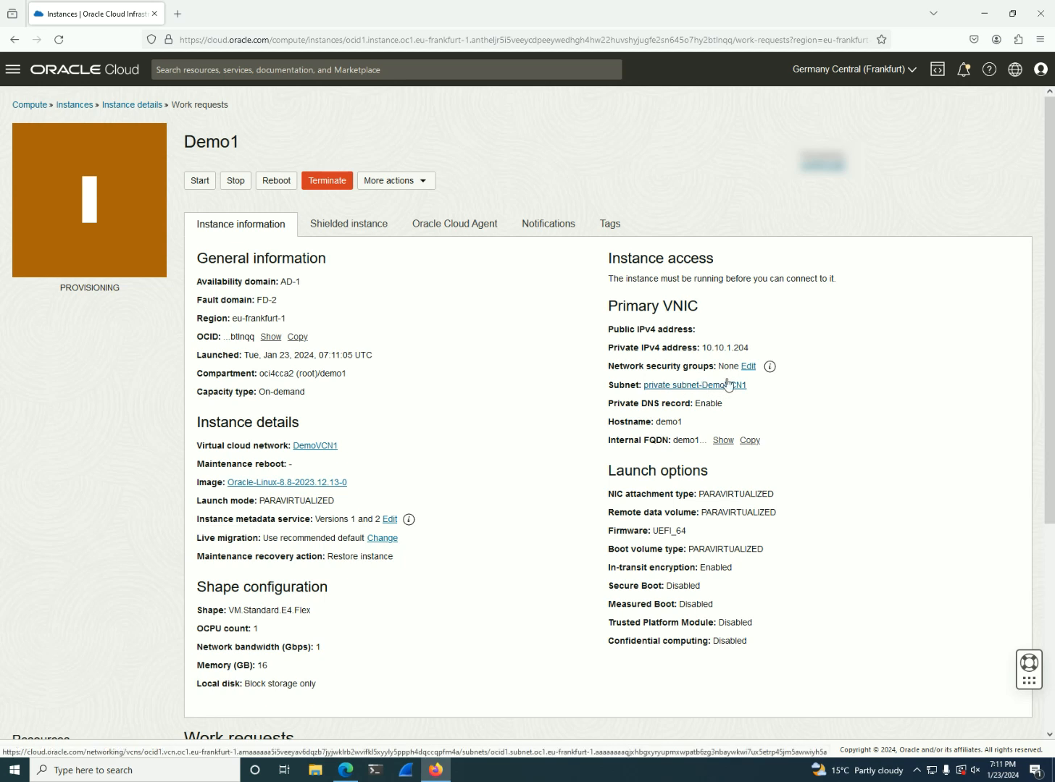
pyautogui.click(935, 71)
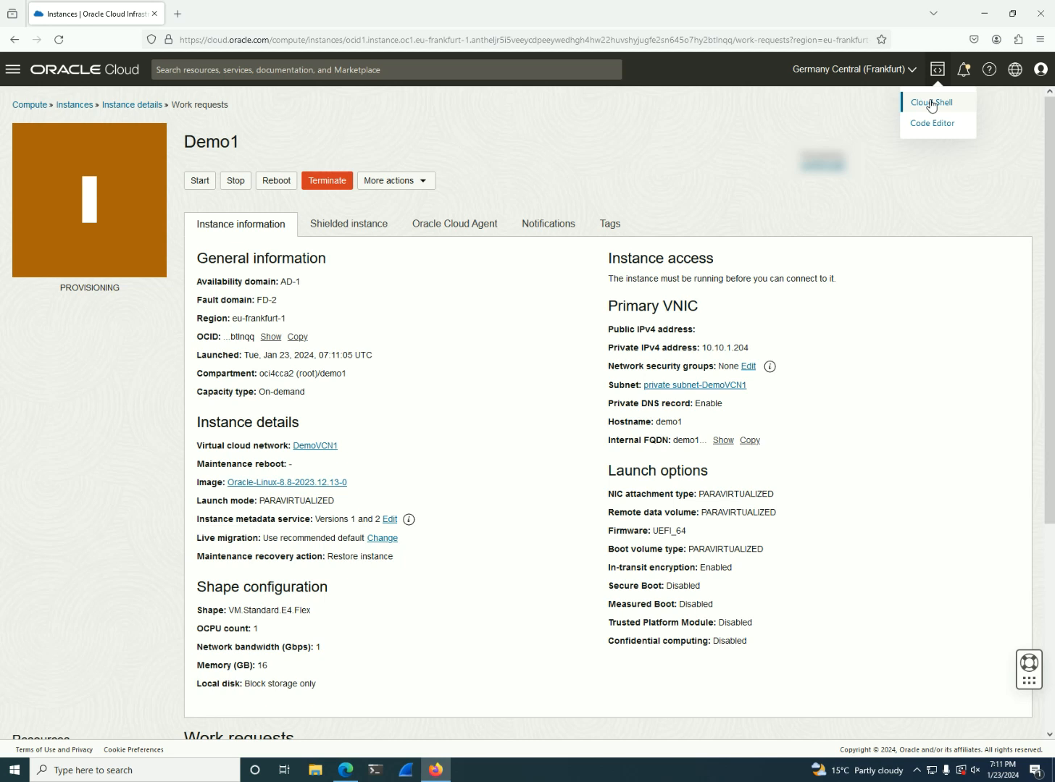
pyautogui.click(659, 209)
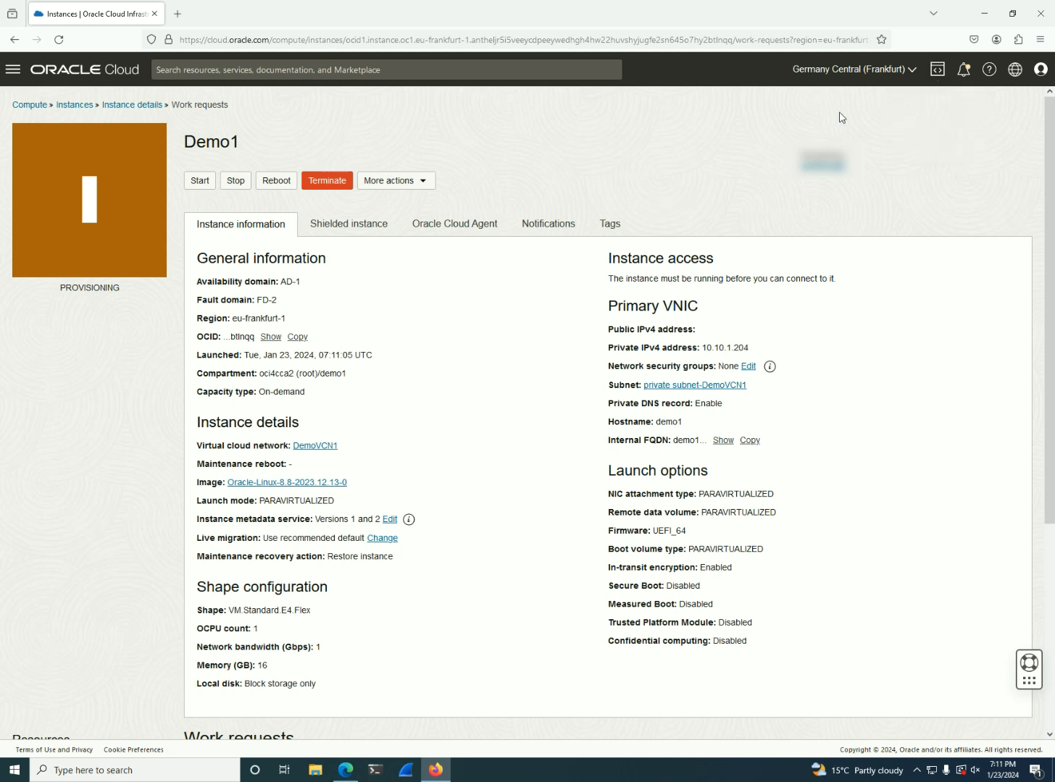
pyautogui.click(937, 70)
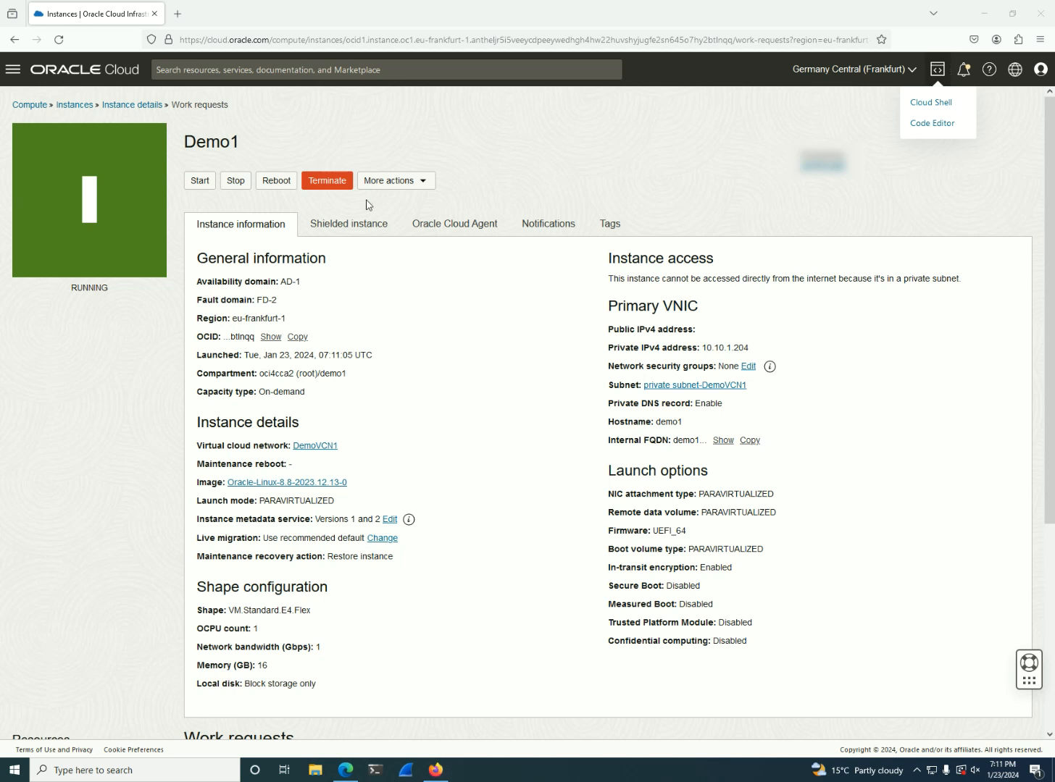
pyautogui.click(548, 273)
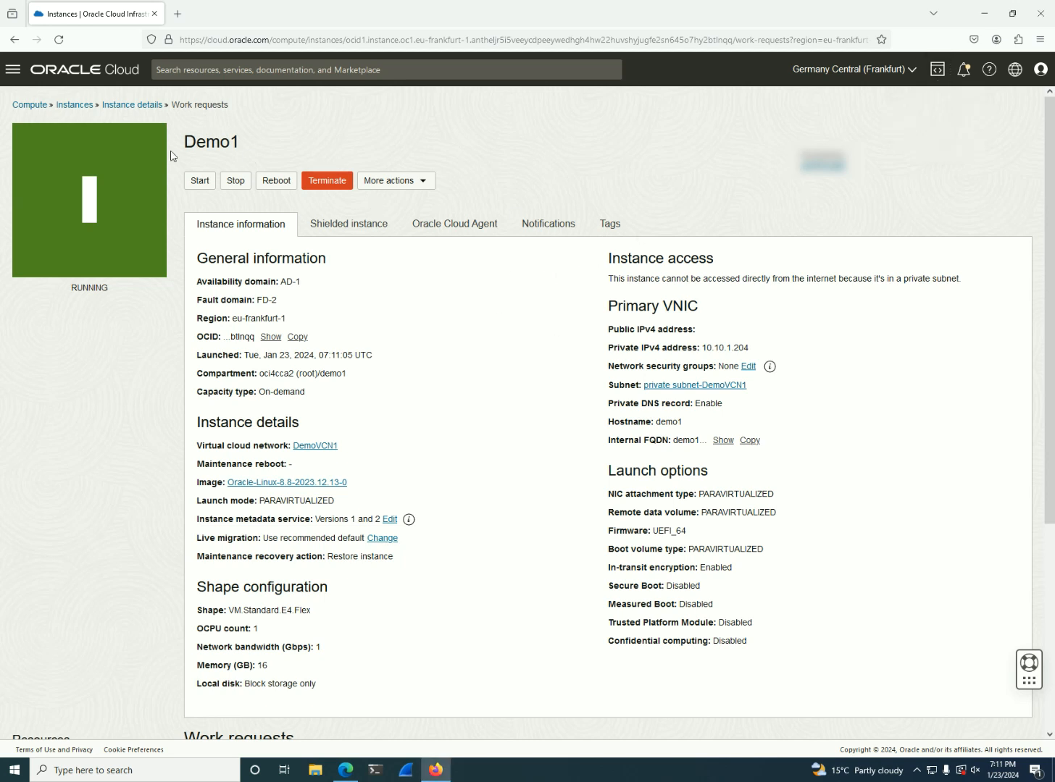
# Start creating another compute instance in the demo1 compartment and name it BastionStation
pyautogui.click(75, 106)
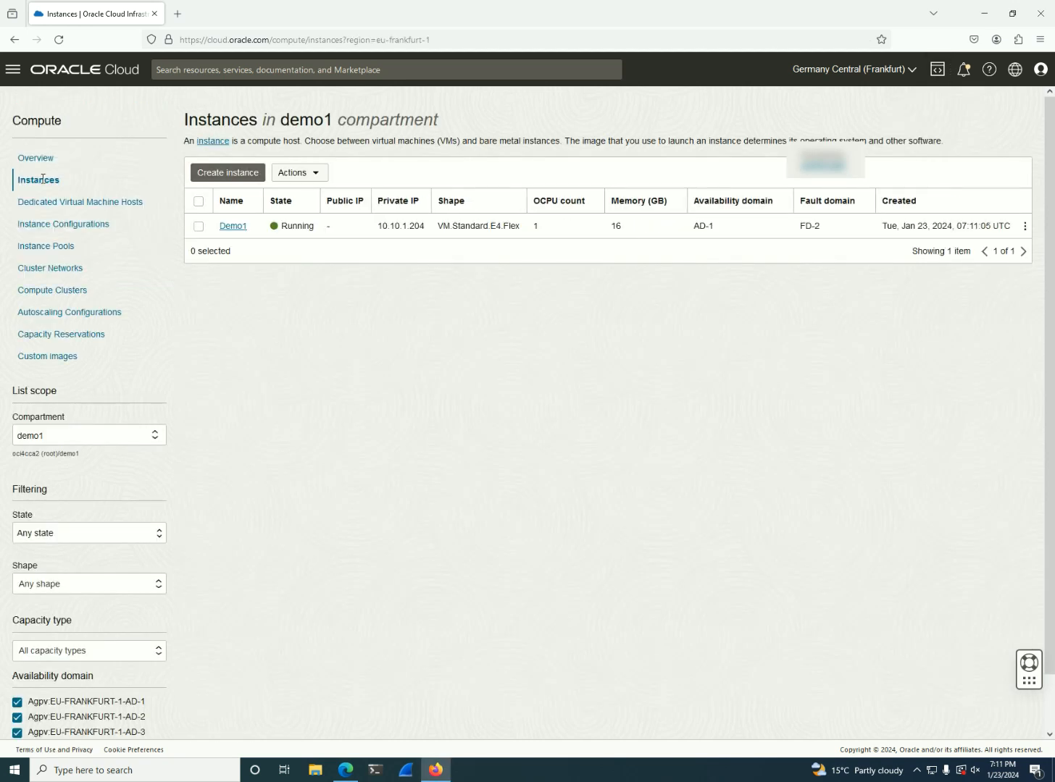
pyautogui.click(219, 175)
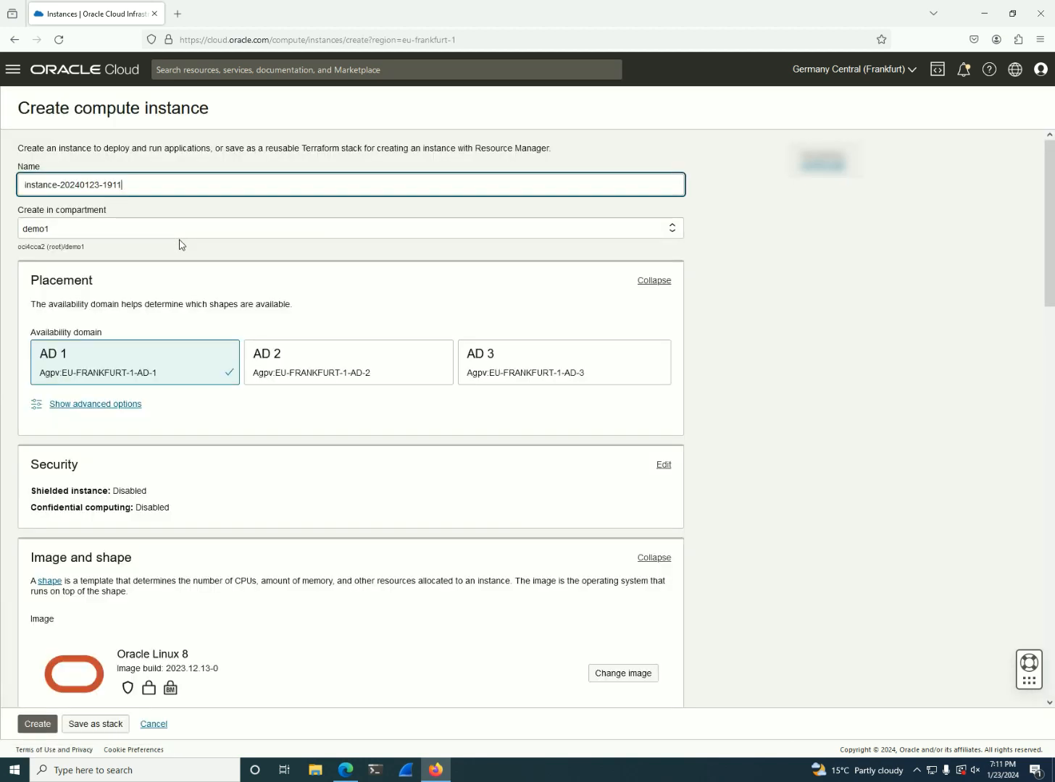
pyautogui.hotkey('ctrl', 'a')
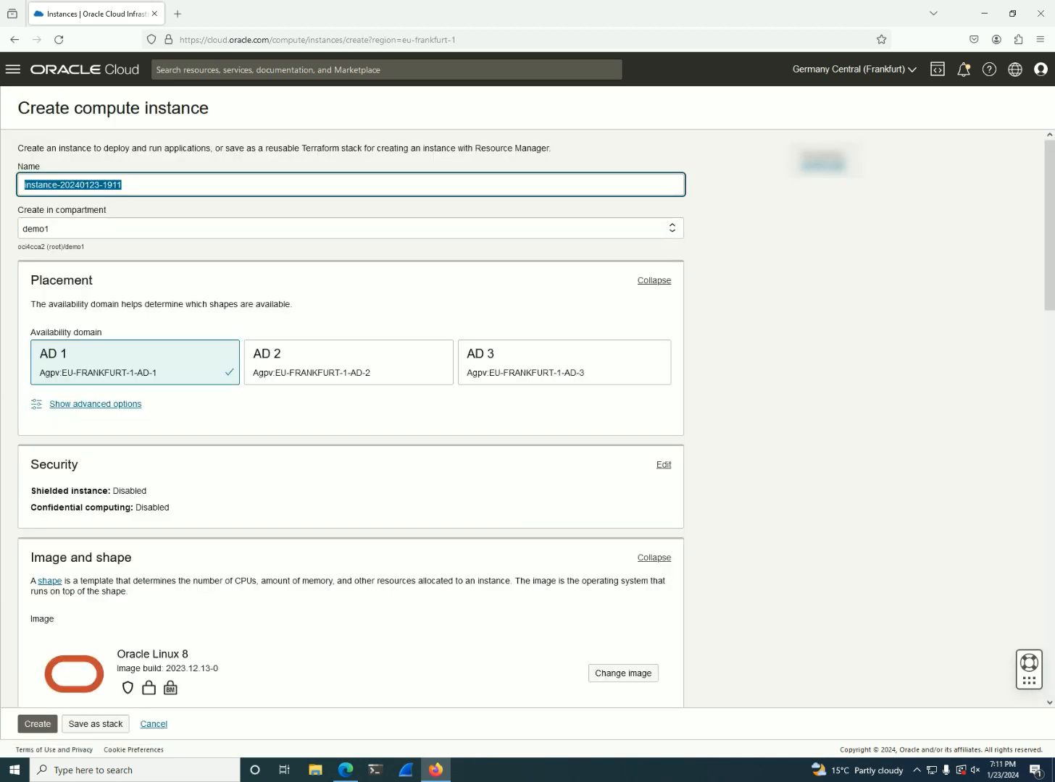
pyautogui.write('BastionStation')
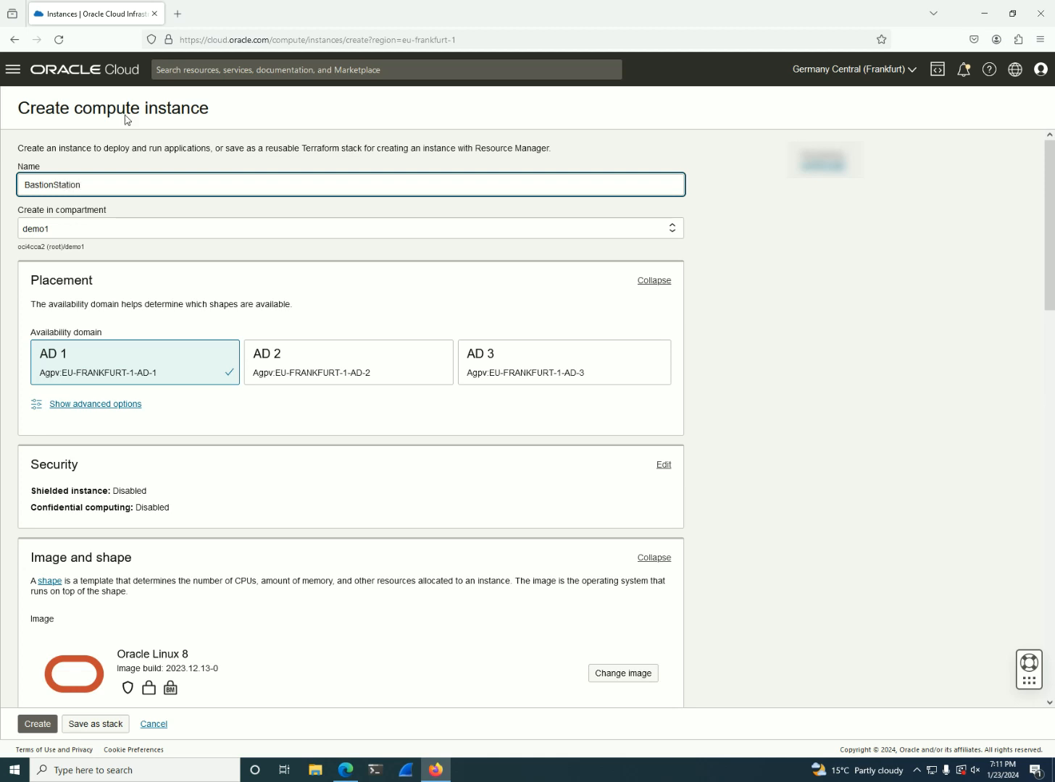
# Keep public subnet-DemoVCN1 as the primary VNIC's subnet and turn off automatic public IPv4 address assignment
pyautogui.scroll(-5, 188, 384)
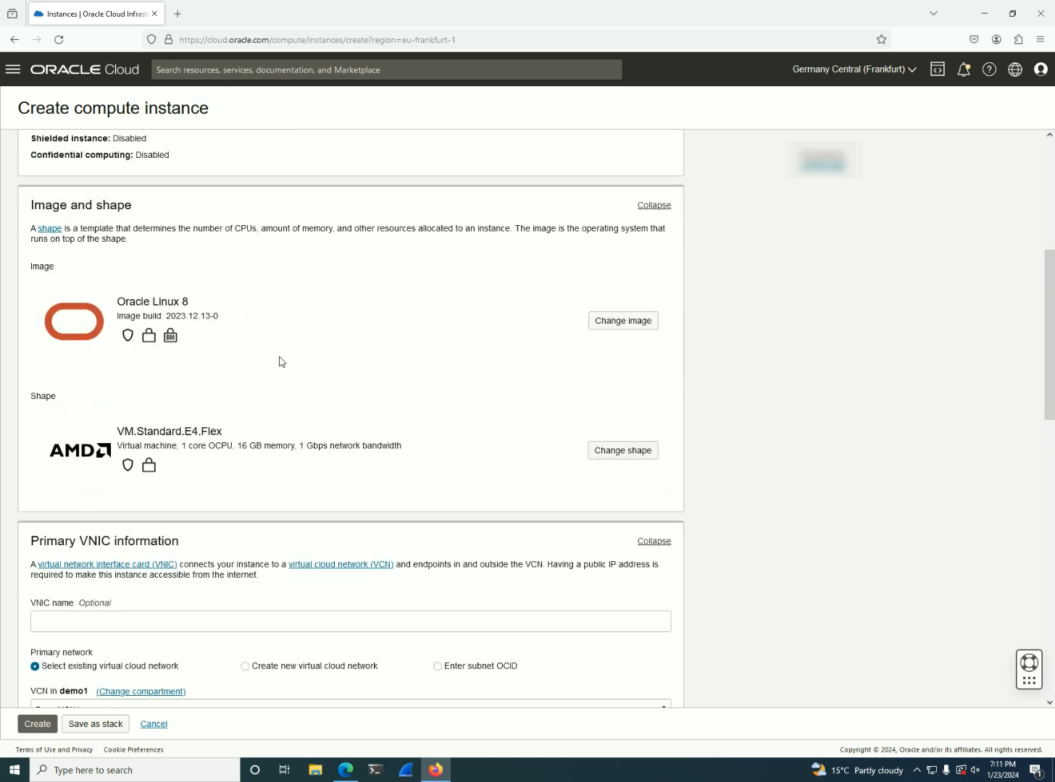
pyautogui.scroll(-3, 252, 373)
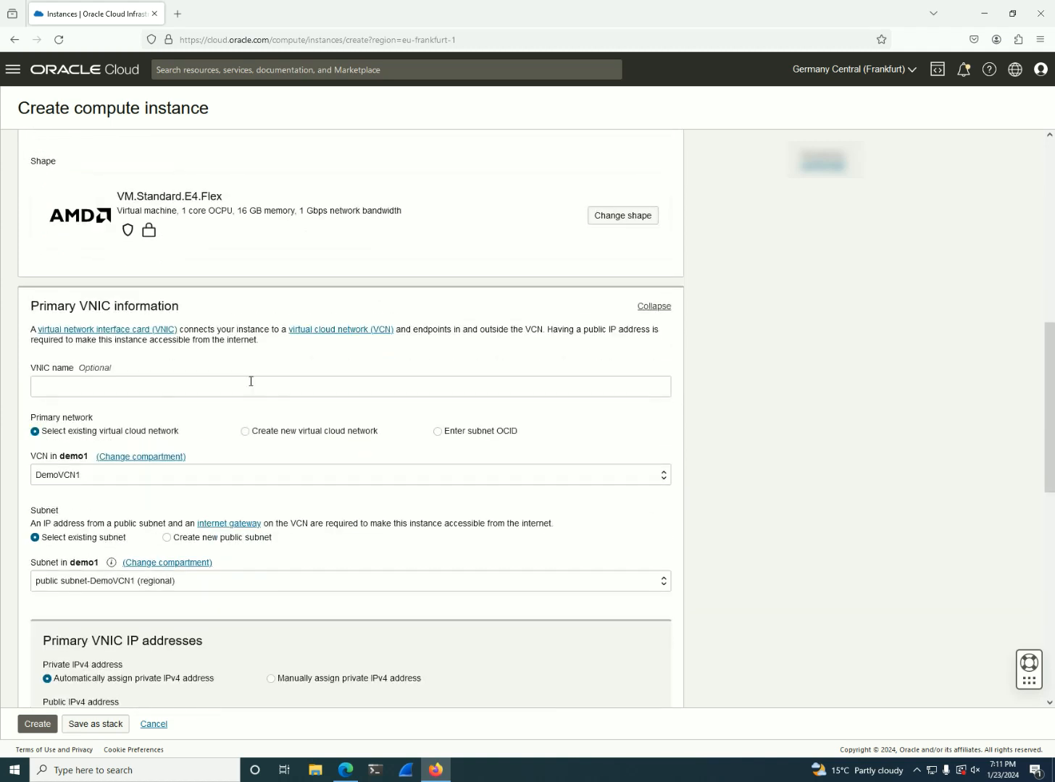
pyautogui.scroll(-1, 105, 545)
pyautogui.click(53, 522)
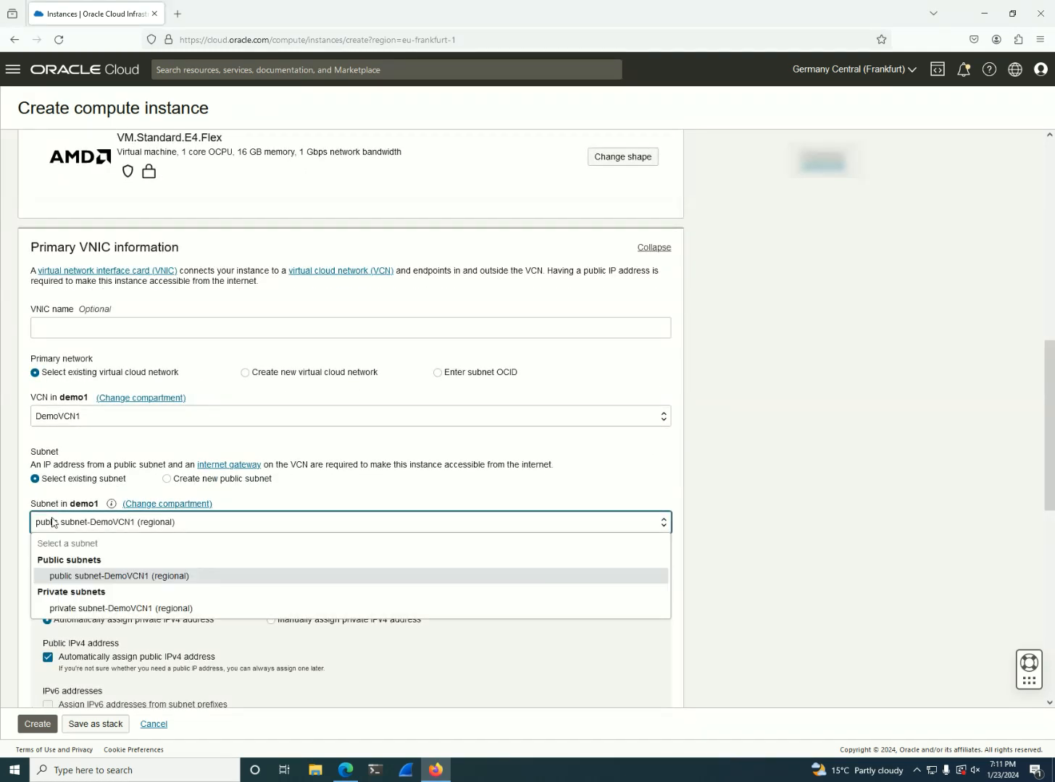
pyautogui.click(60, 526)
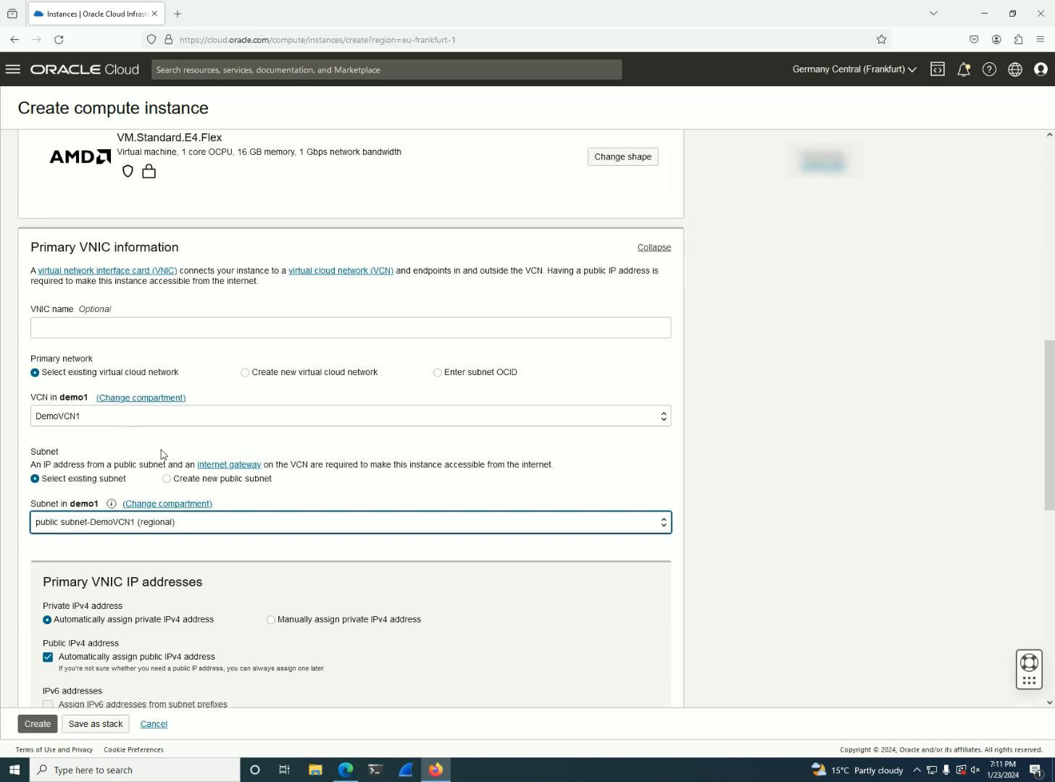
pyautogui.scroll(-2, 125, 514)
pyautogui.scroll(-1, 240, 544)
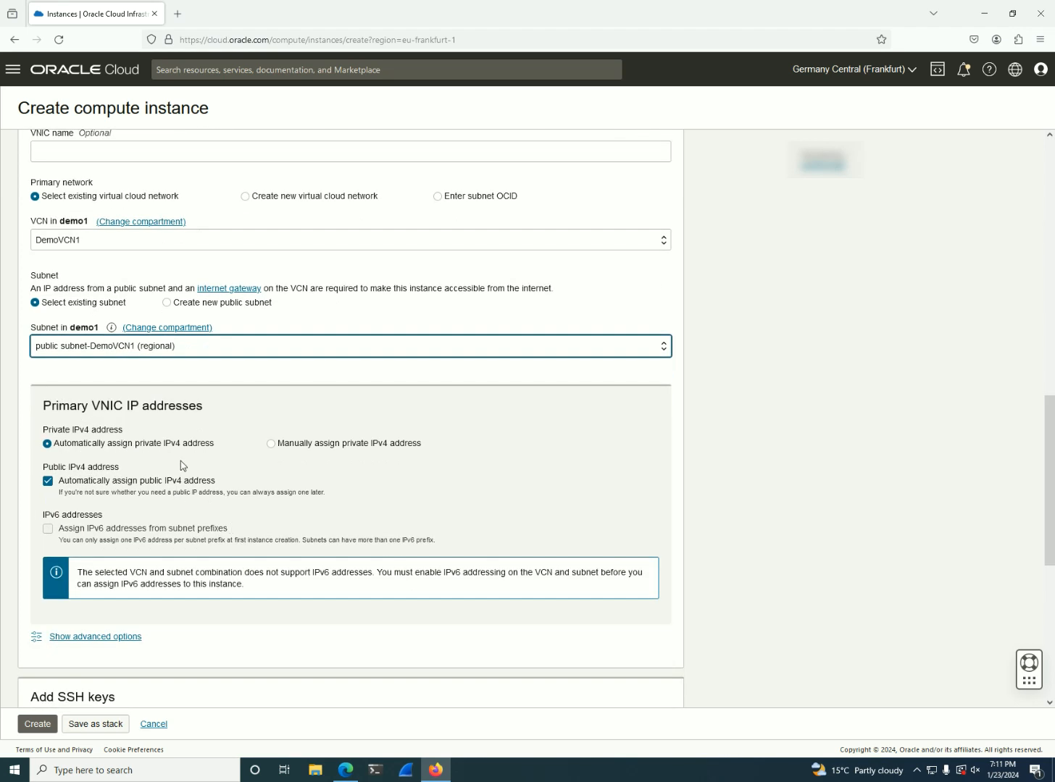
pyautogui.click(89, 488)
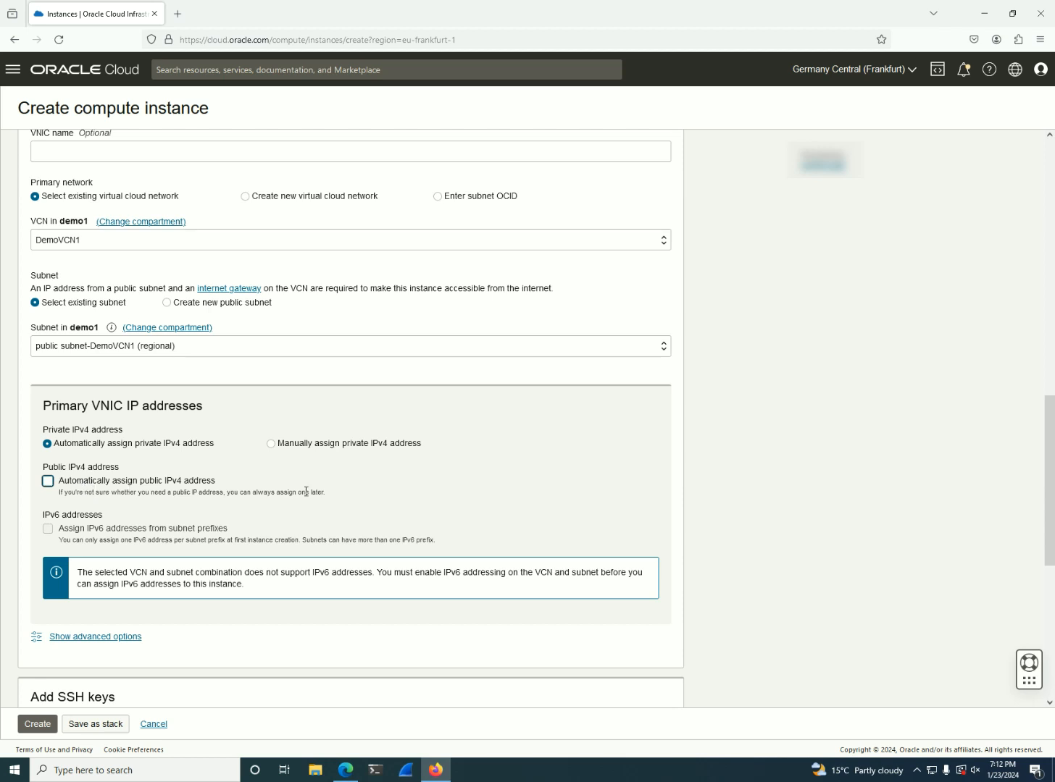
pyautogui.click(346, 498)
# Upload the public key file ssh-key-2024-01-23.key.pub from Downloads as the new instance's SSH key
pyautogui.scroll(-2, 345, 498)
pyautogui.scroll(-3, 241, 541)
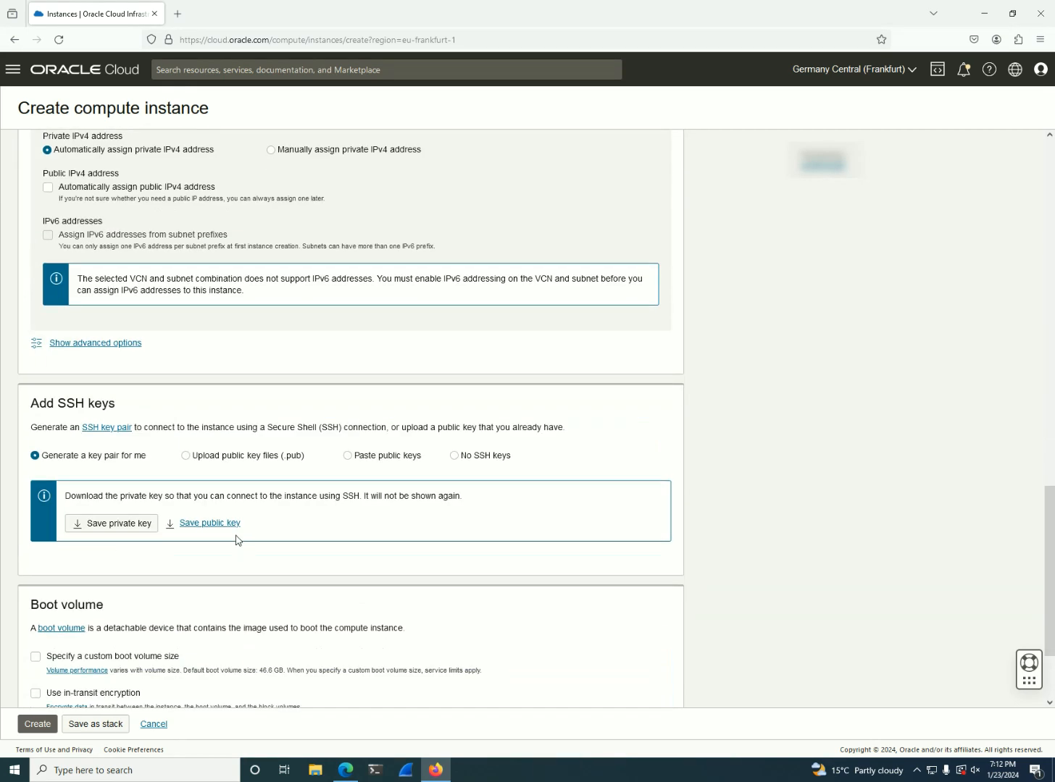
pyautogui.click(231, 458)
pyautogui.click(408, 506)
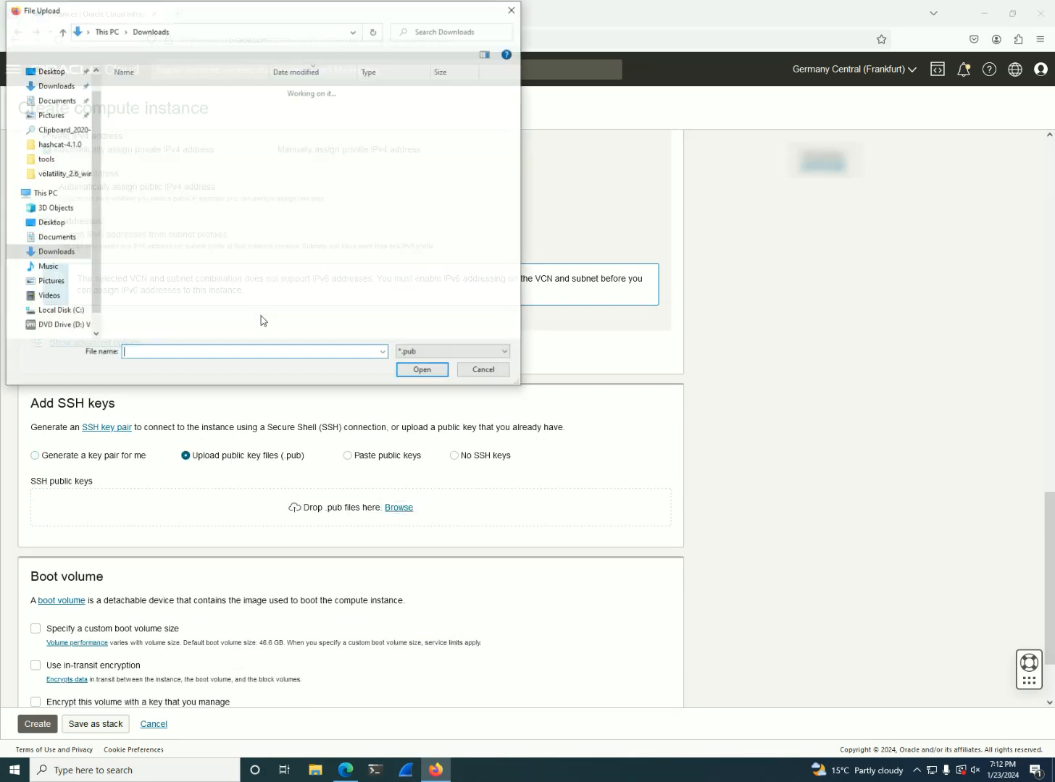
pyautogui.click(165, 109)
pyautogui.doubleClick(165, 109)
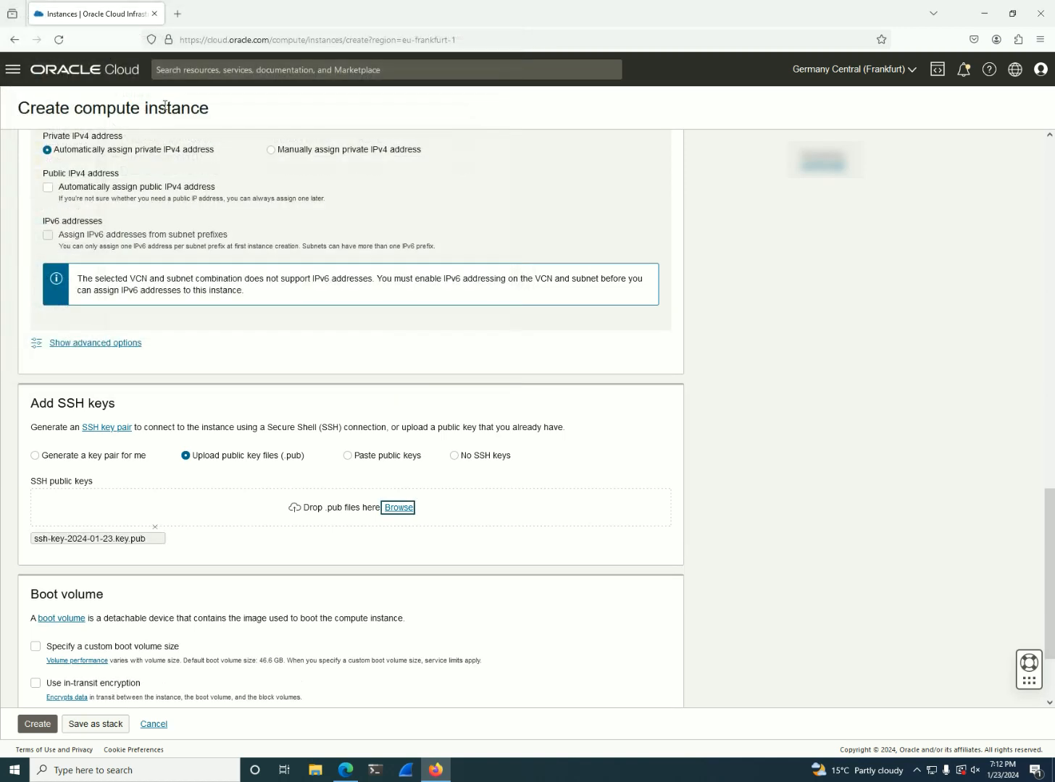
# Specify a custom boot volume size of 100 GB and create the BastionStation instance
pyautogui.scroll(-3, 226, 546)
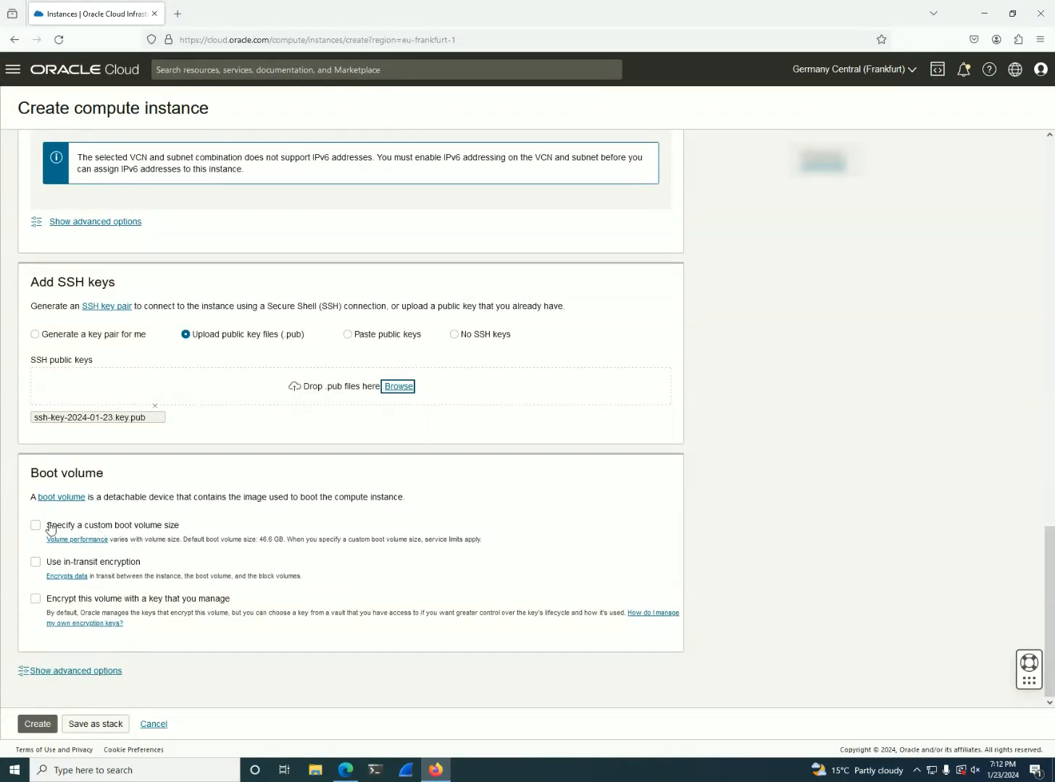
pyautogui.click(36, 526)
pyautogui.moveTo(102, 593); pyautogui.dragTo(7, 581)
pyautogui.write('100')
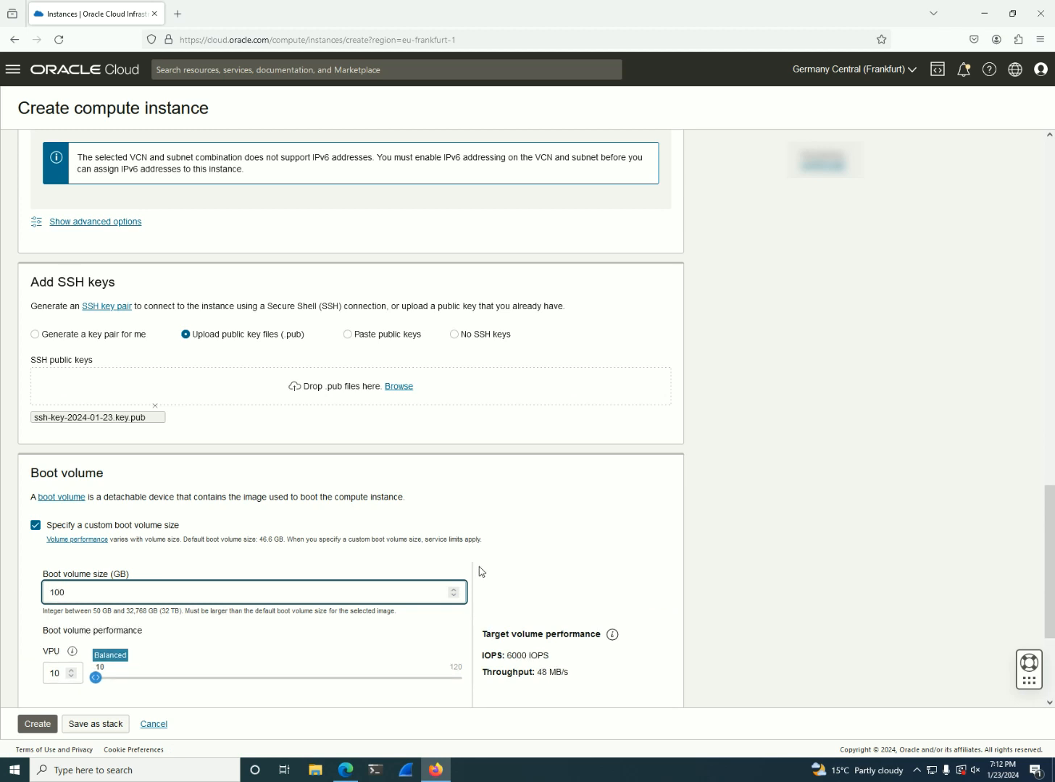
pyautogui.click(36, 724)
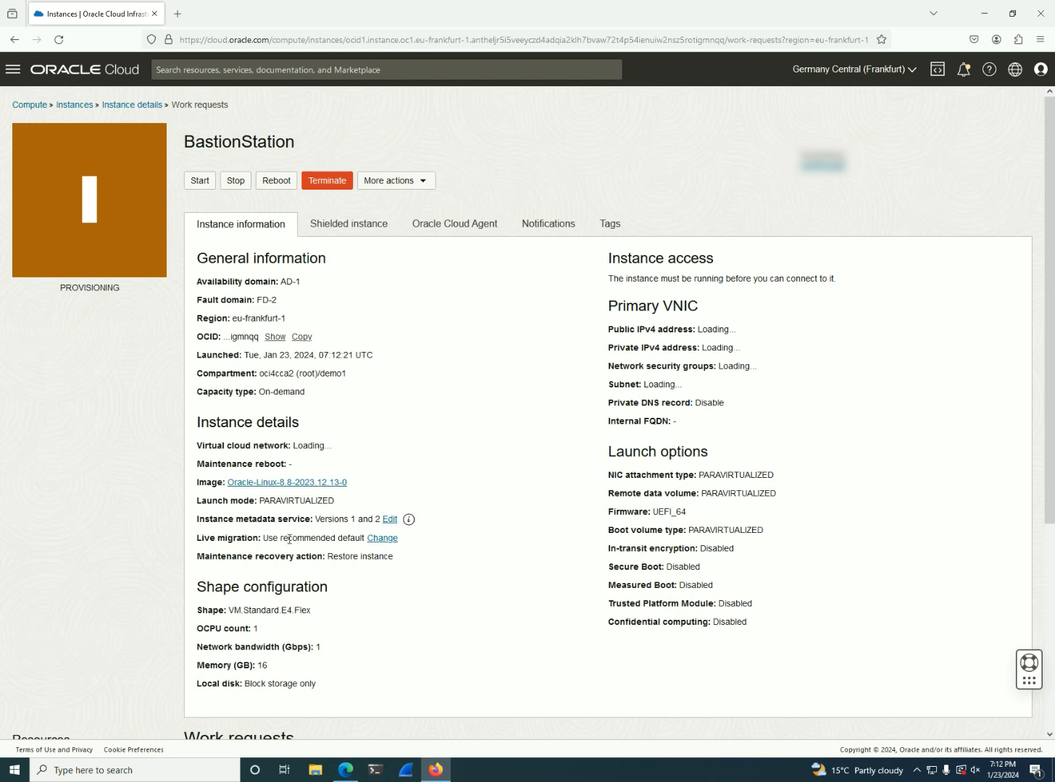
# Examine BastionStation's public subnet and the ingress rules in its default security list, including the TCP destination port, and return to the subnet's details
pyautogui.doubleClick(249, 140)
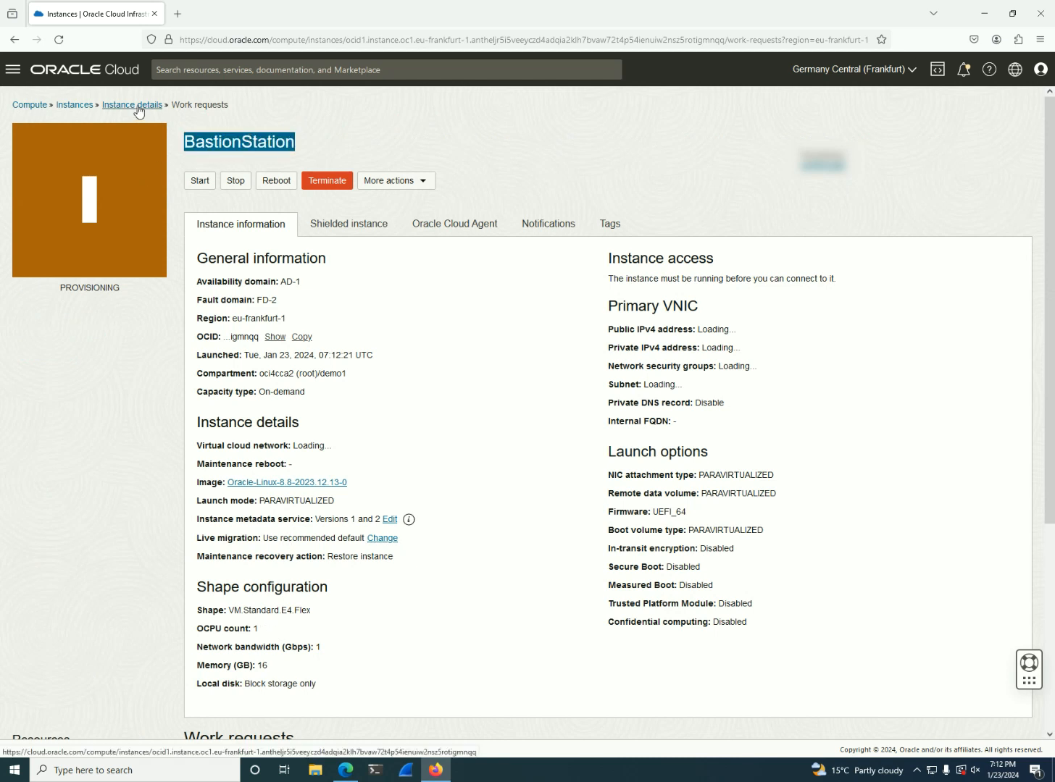
pyautogui.click(628, 389)
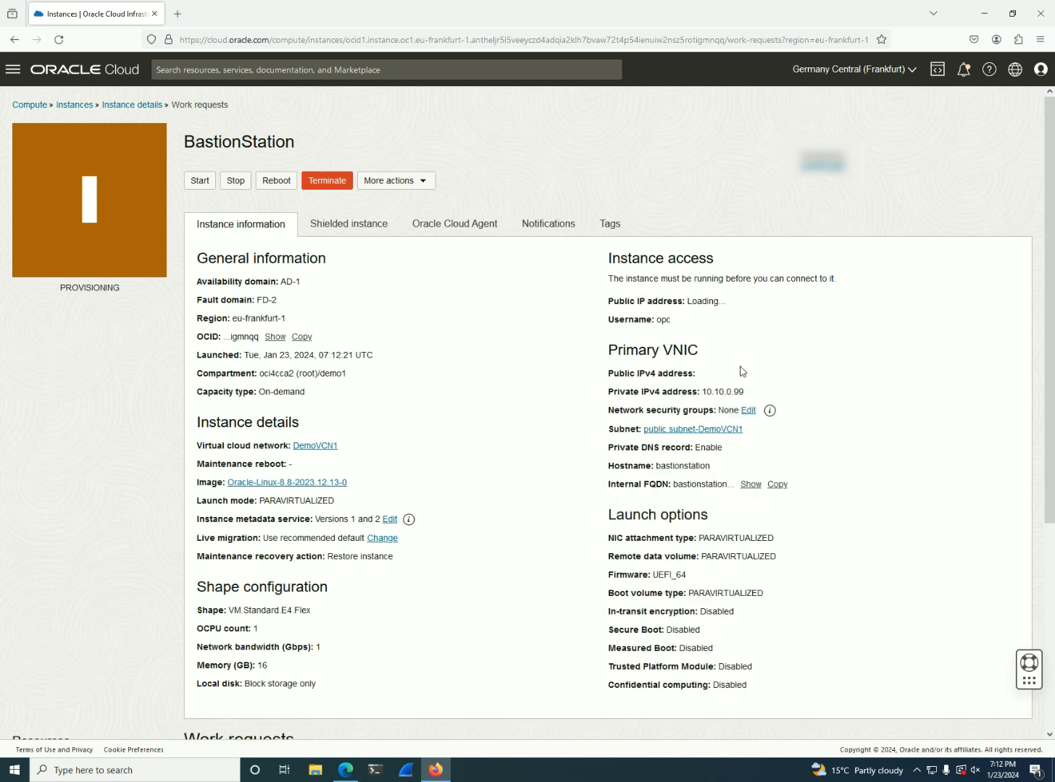
pyautogui.click(731, 433)
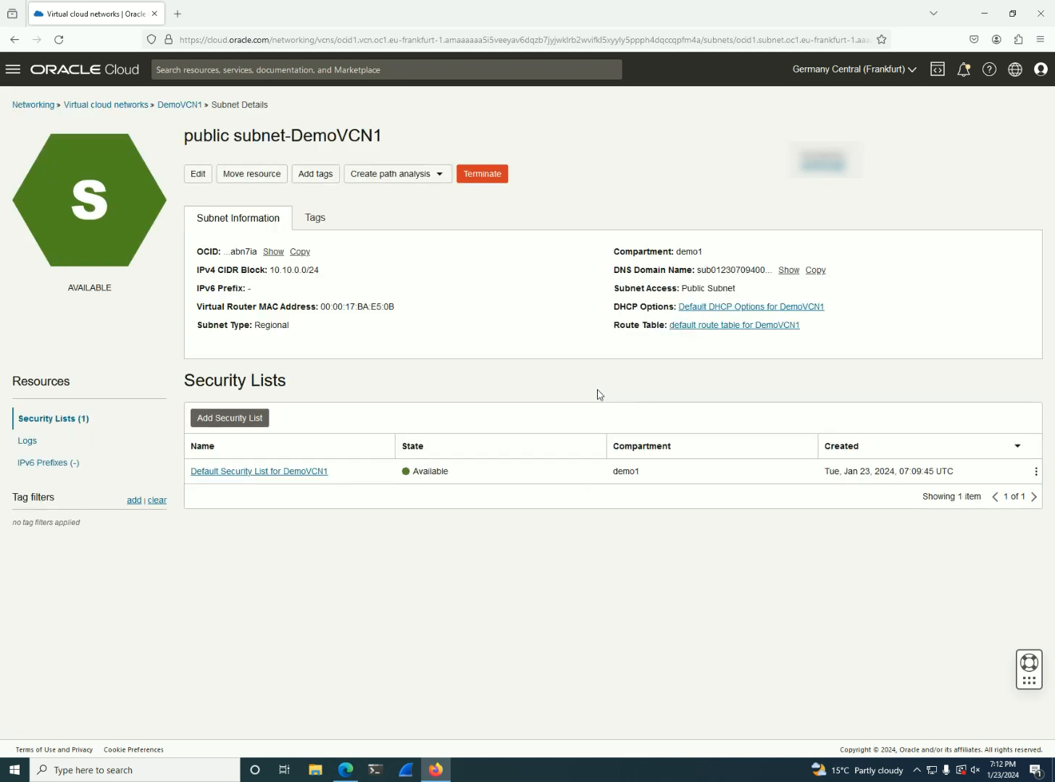
pyautogui.click(243, 472)
pyautogui.doubleClick(564, 474)
pyautogui.click(189, 109)
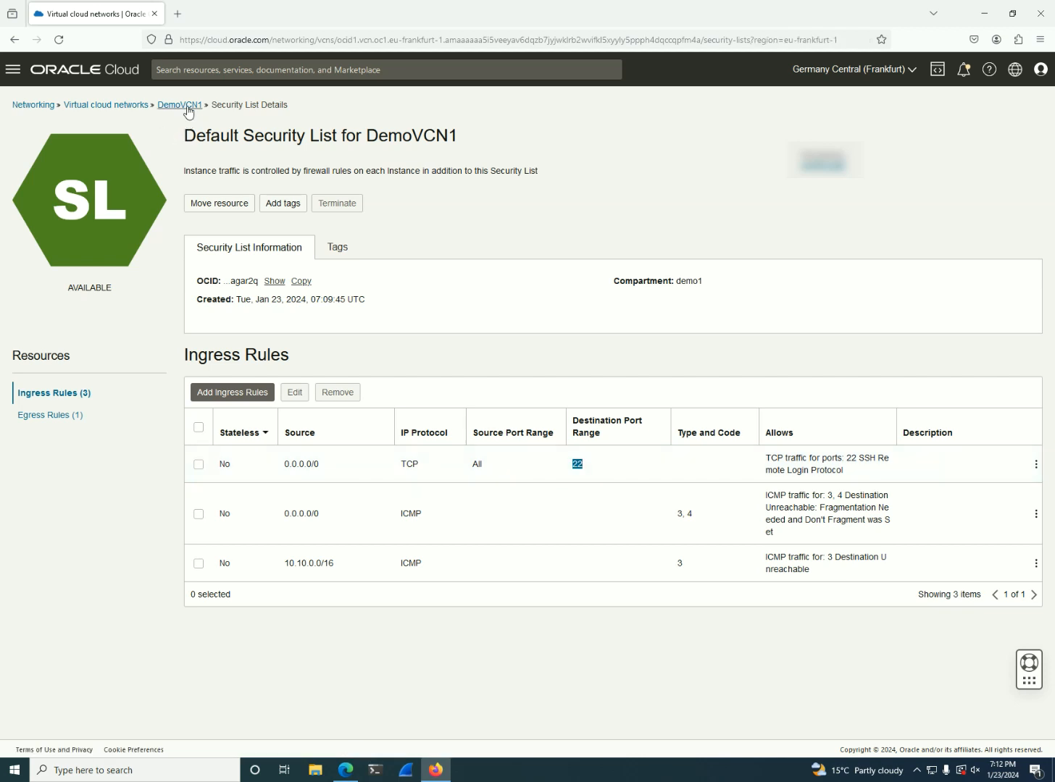
pyautogui.click(16, 39)
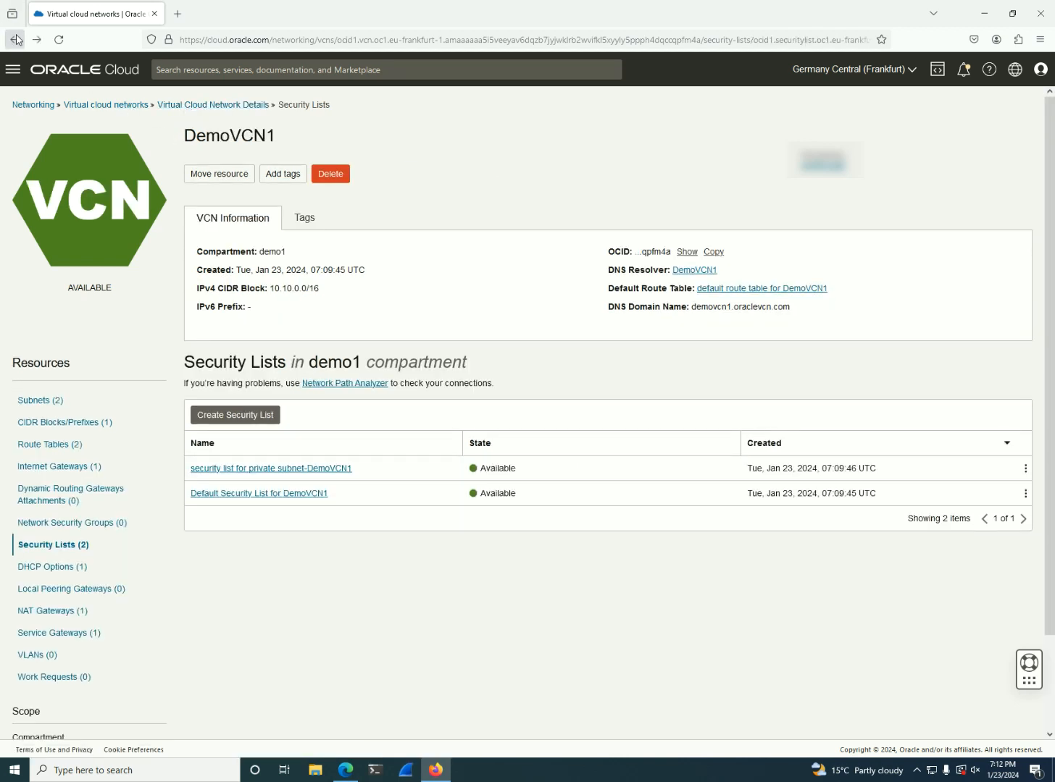
pyautogui.click(15, 40)
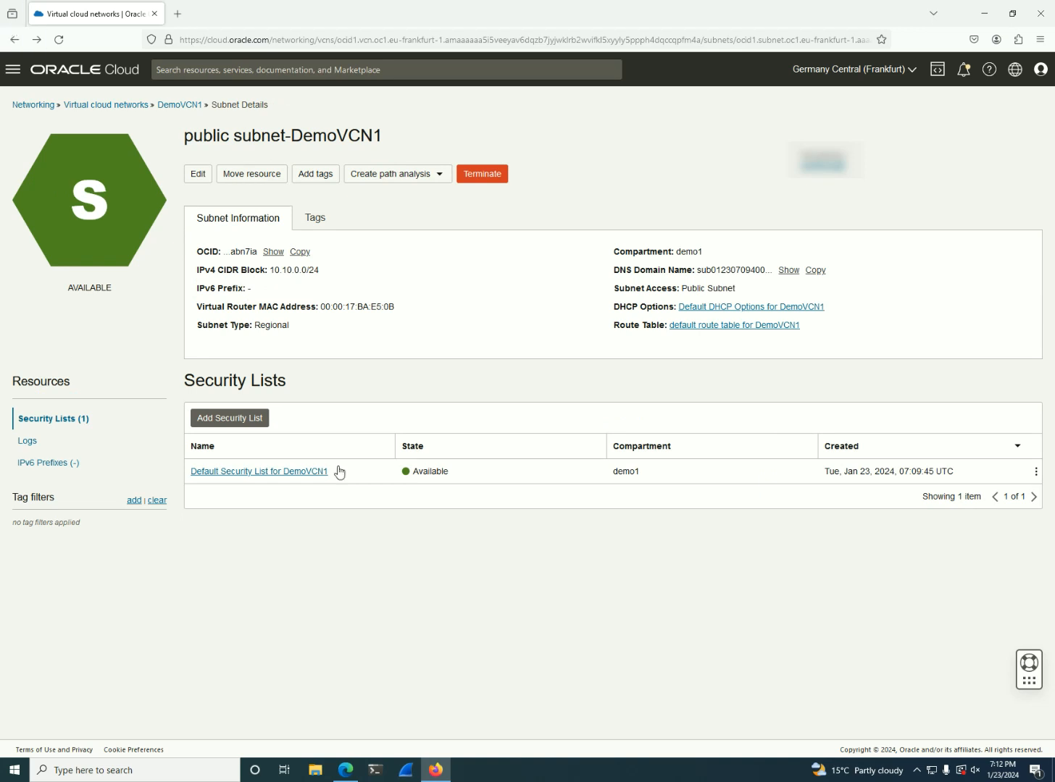
# Open a Windows PowerShell window, move it aside, and return to the subnet page in the browser
pyautogui.click(381, 772)
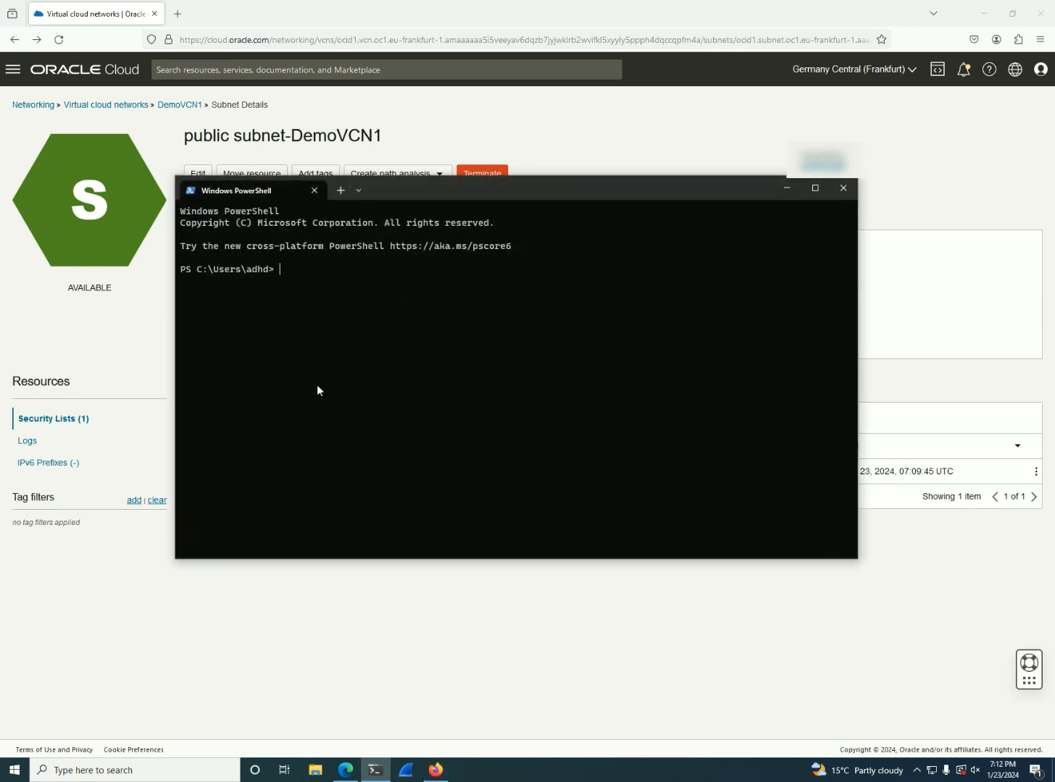
pyautogui.moveTo(571, 192); pyautogui.dragTo(719, 219)
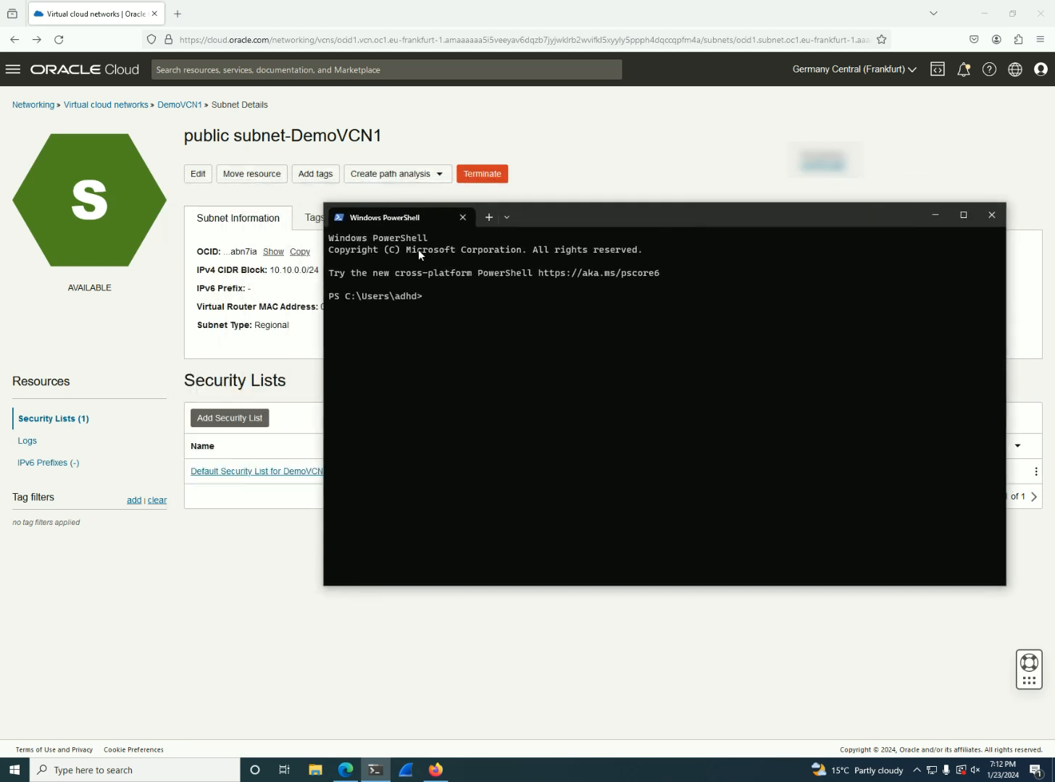
pyautogui.click(272, 498)
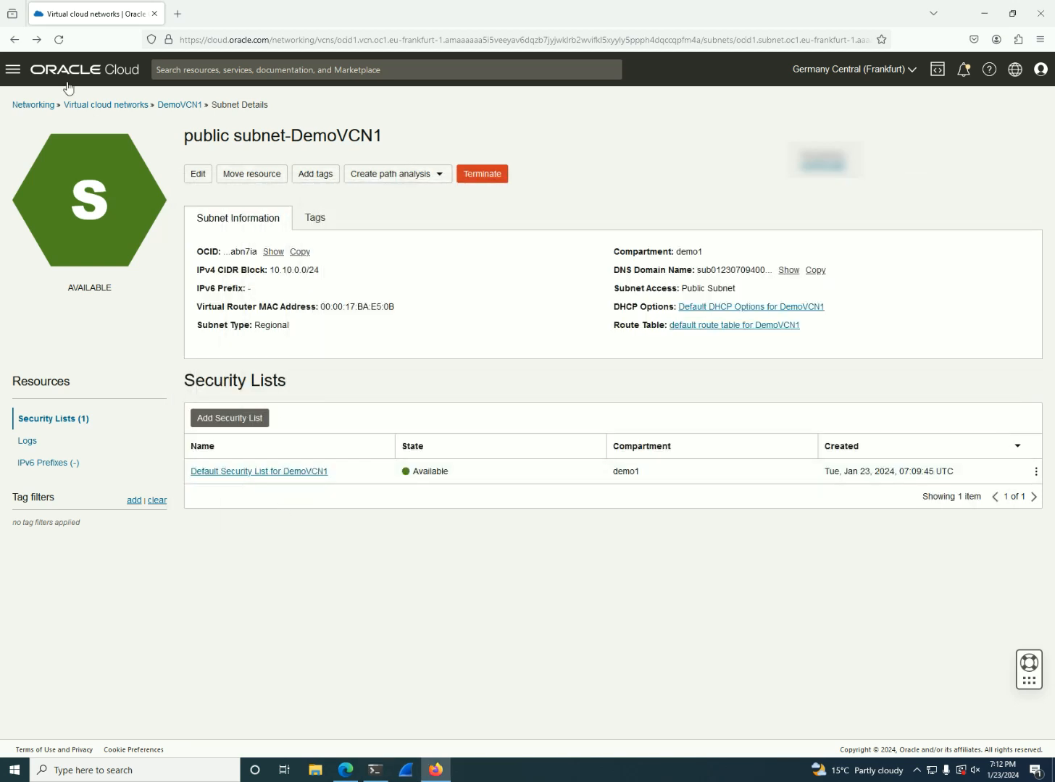
# Return to the BastionStation instance, check its public IP field, and open the details of its attached VNIC
pyautogui.click(15, 42)
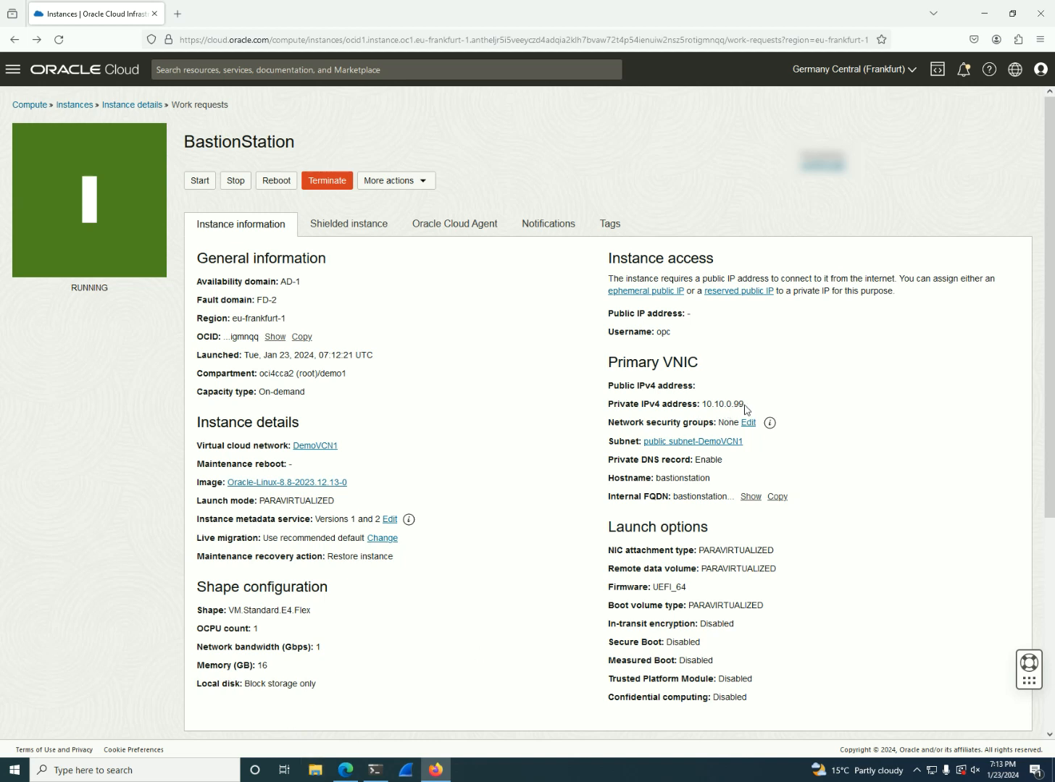
pyautogui.doubleClick(689, 314)
pyautogui.scroll(-4, 393, 505)
pyautogui.scroll(-2, 393, 504)
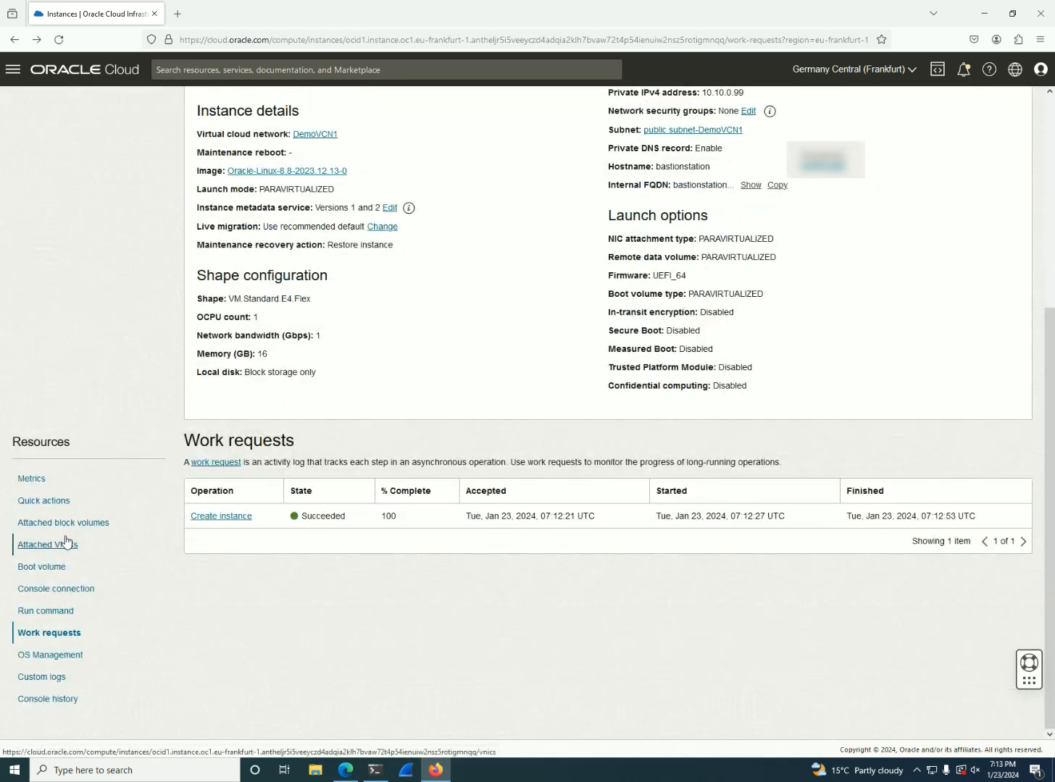
pyautogui.moveTo(71, 445); pyautogui.dragTo(11, 447)
pyautogui.click(101, 483)
pyautogui.click(52, 548)
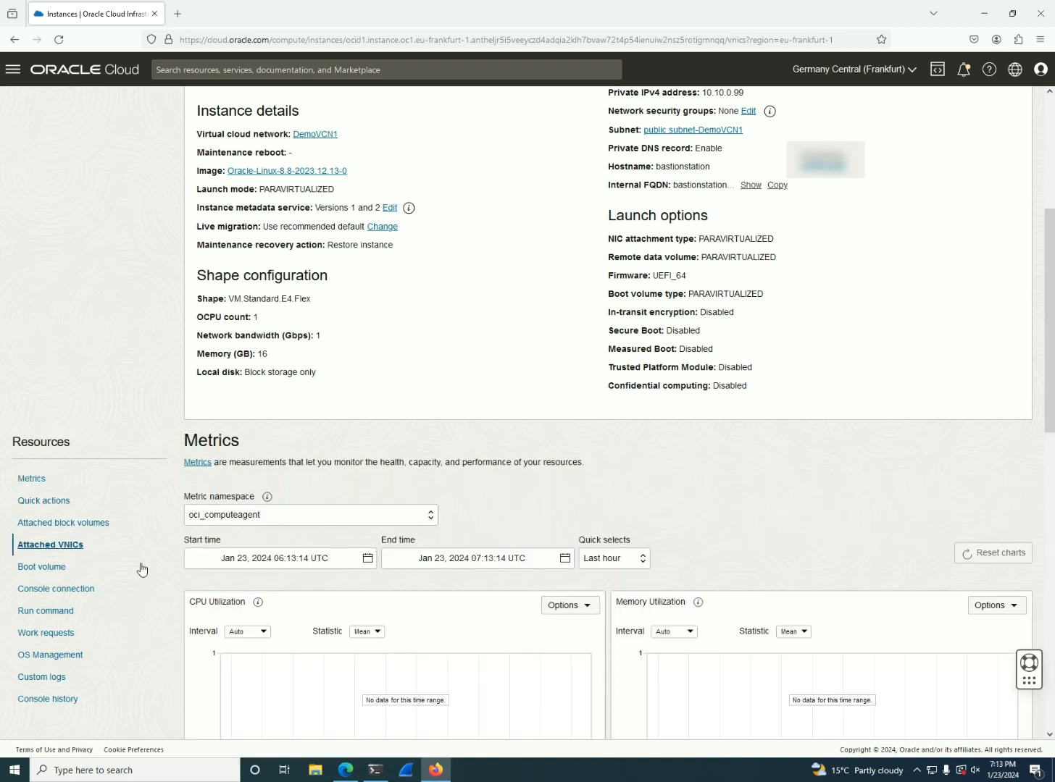
pyautogui.click(201, 548)
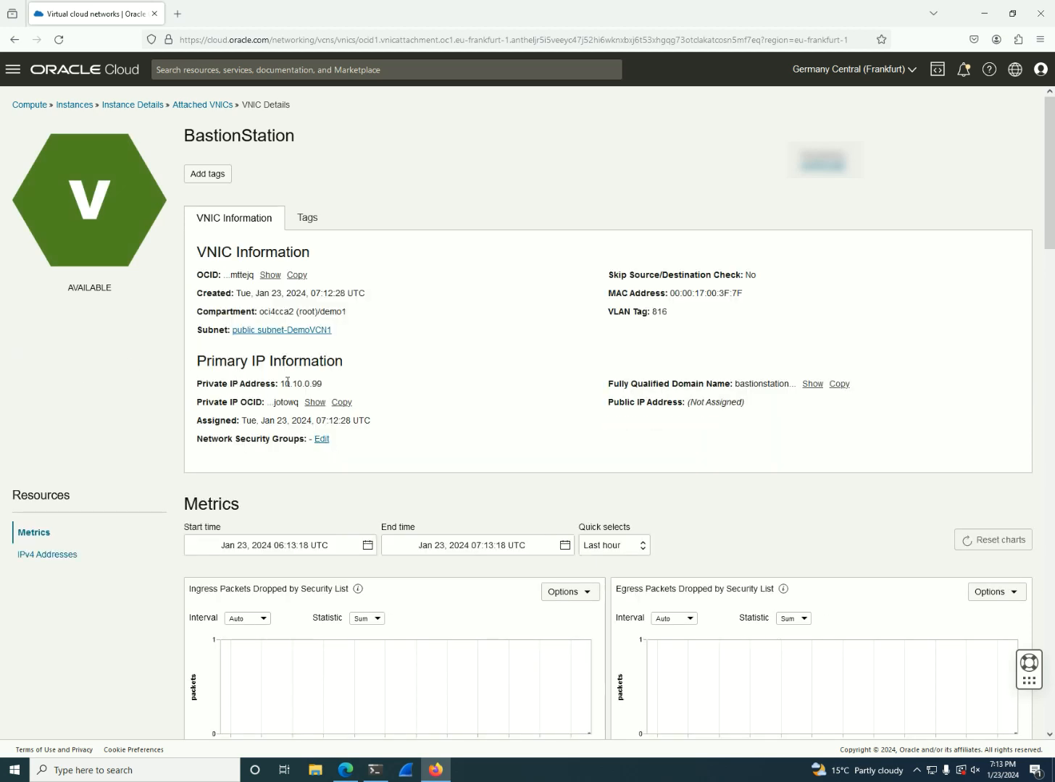
# Check the VNIC's primary IP information, including whether a public IP address is assigned
pyautogui.tripleClick(229, 369)
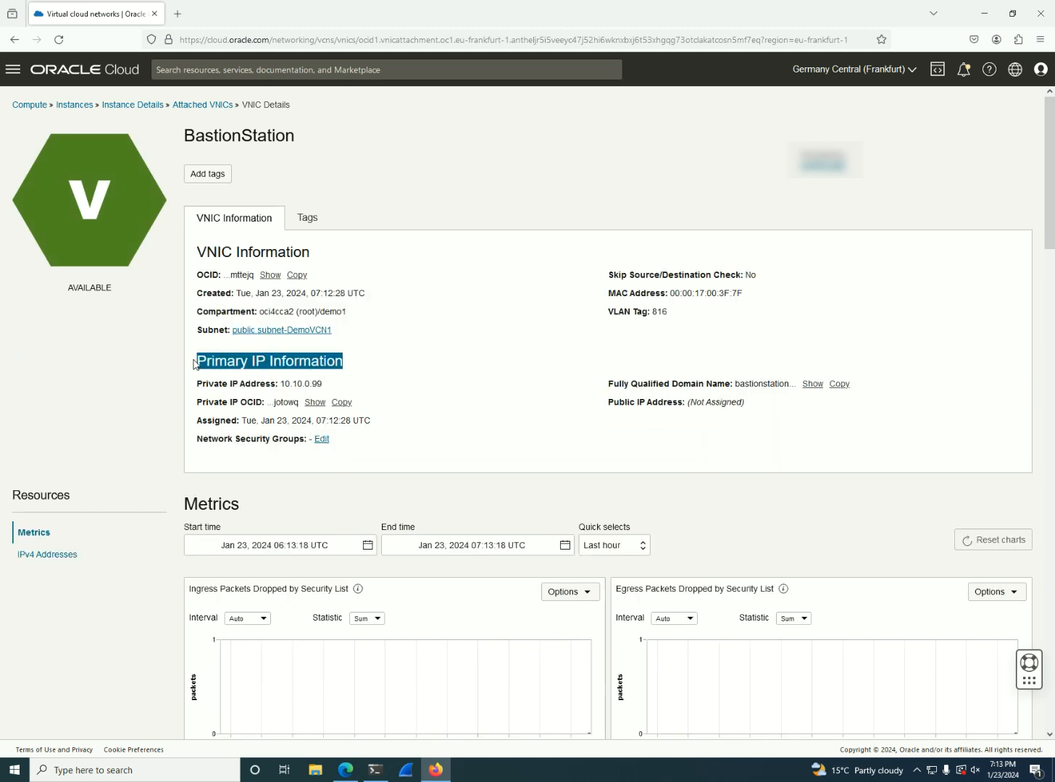
pyautogui.click(462, 398)
pyautogui.moveTo(750, 405); pyautogui.dragTo(644, 403)
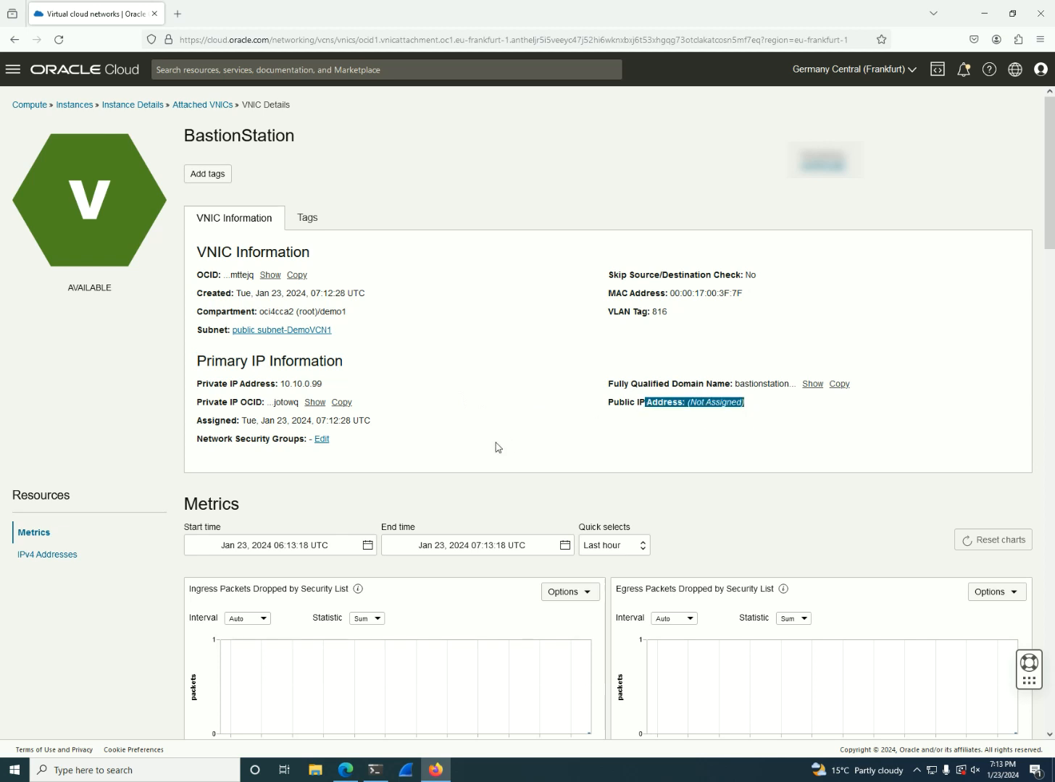
# Show the BastionStation VNIC's IPv4 addresses and open the primary private IP 10.10.0.99 for editing
pyautogui.doubleClick(722, 405)
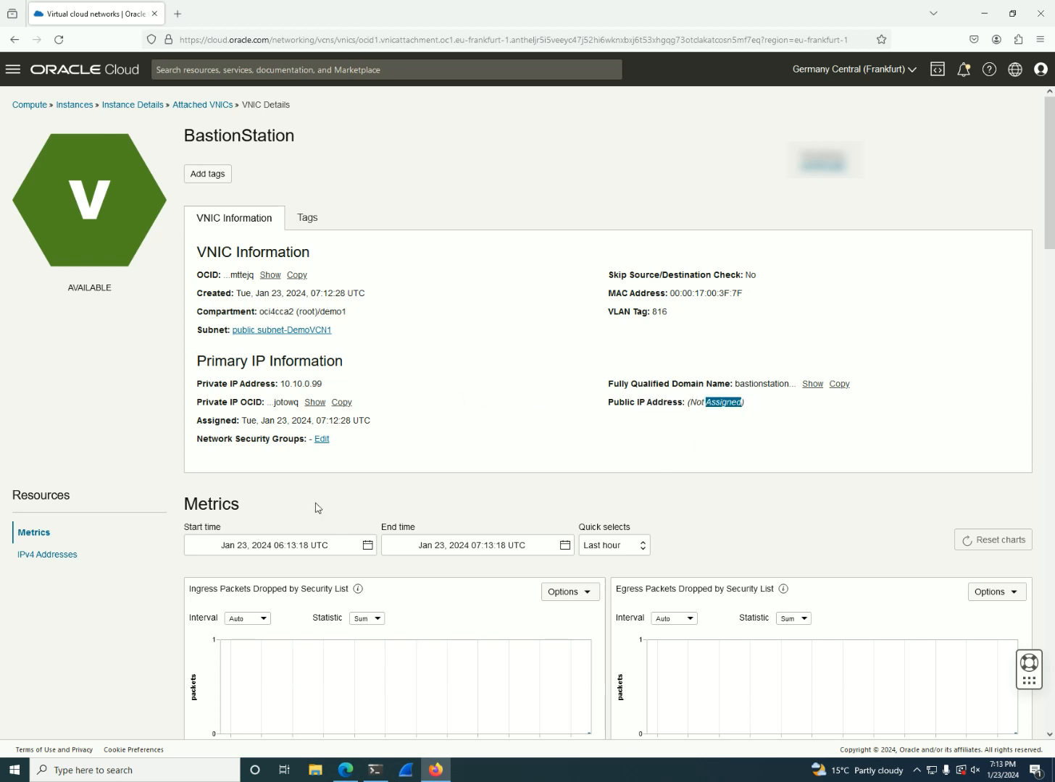
pyautogui.click(73, 555)
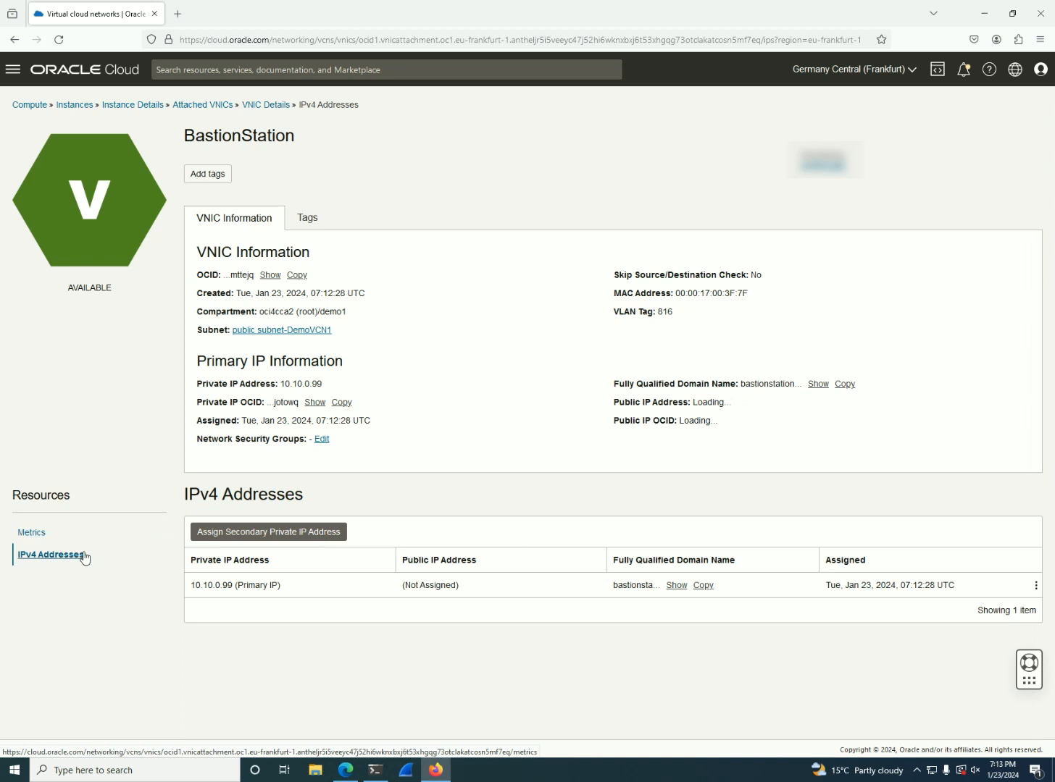
pyautogui.click(278, 535)
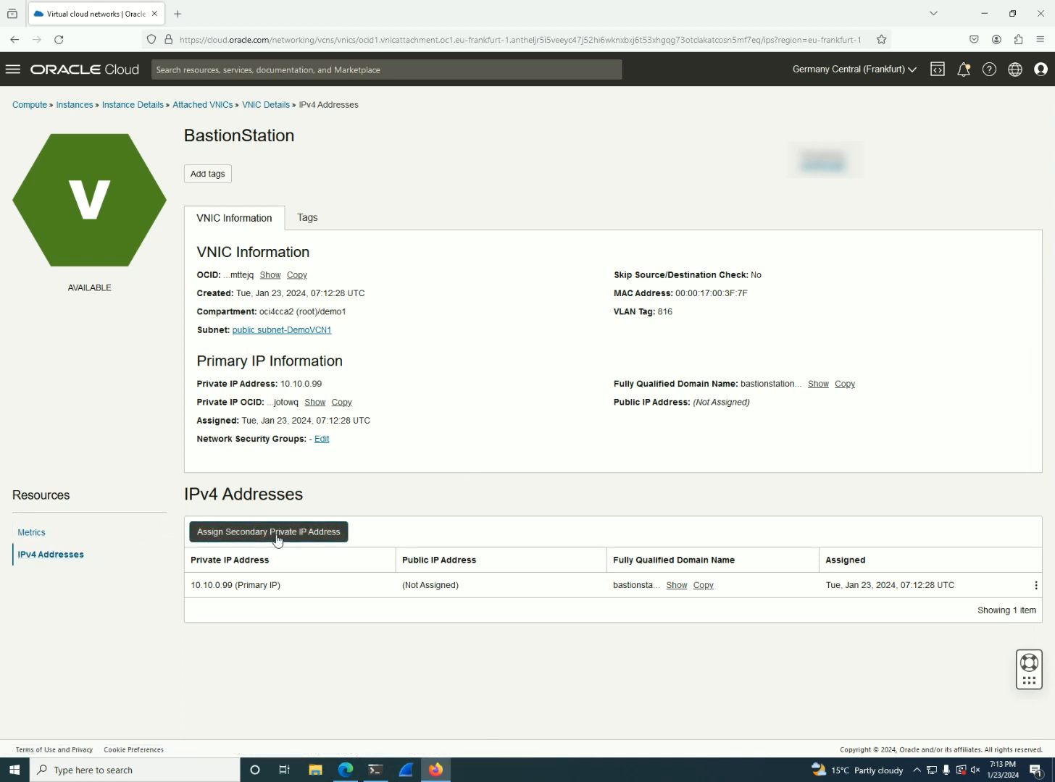
pyautogui.click(1035, 585)
pyautogui.click(947, 613)
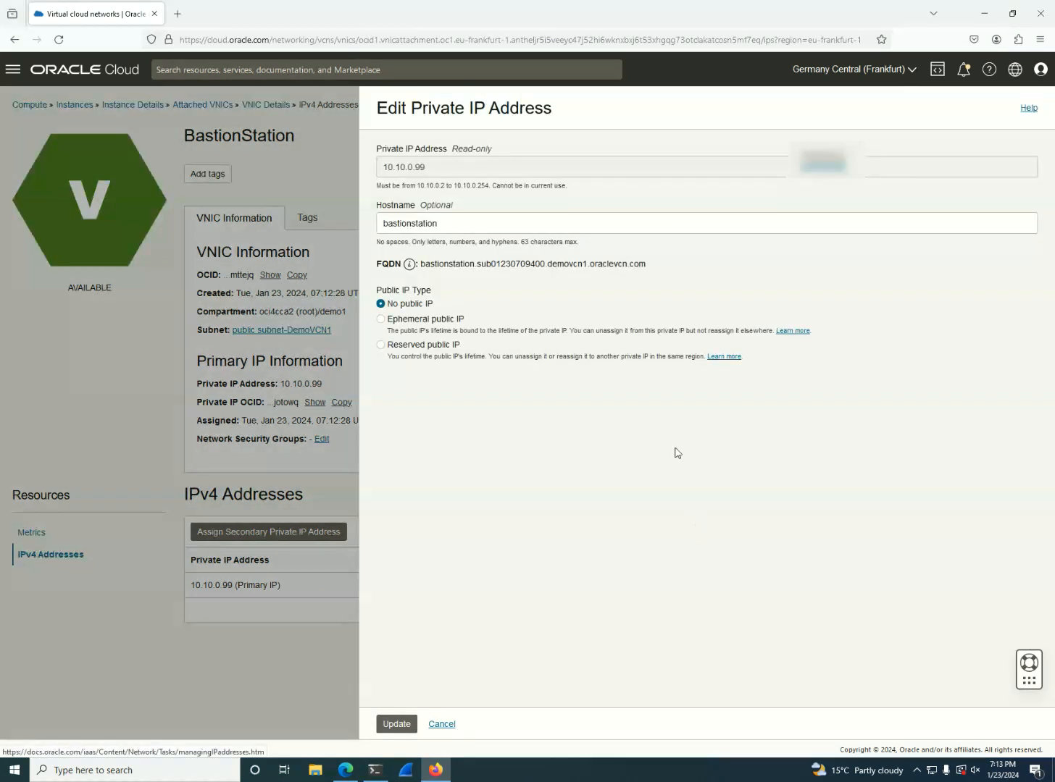
# Assign a newly created reserved public IP named BastionService in compartment demo1, with Oracle as the IP address source
pyautogui.click(397, 346)
pyautogui.click(425, 427)
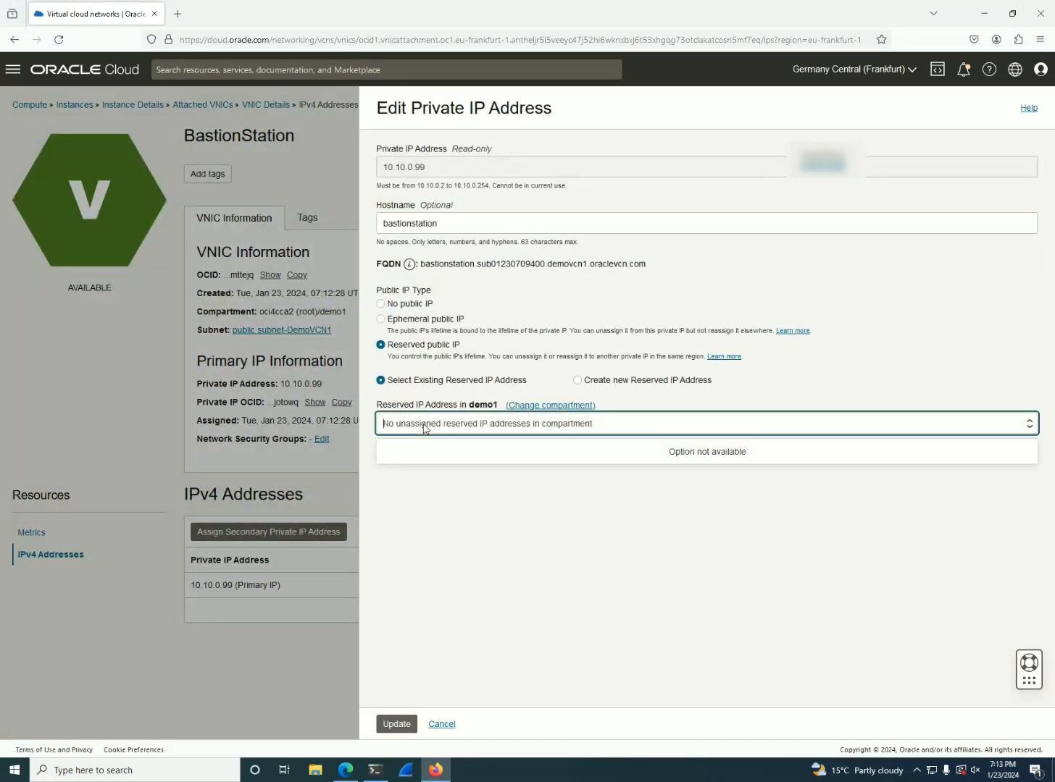
pyautogui.click(425, 427)
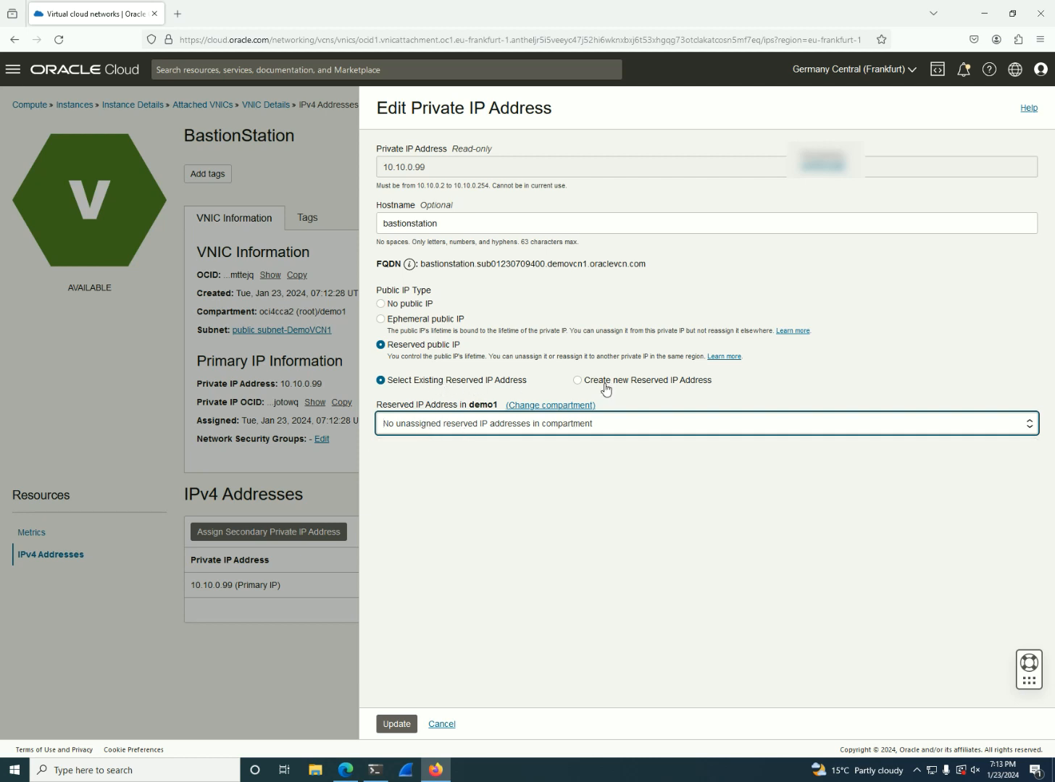
pyautogui.click(635, 381)
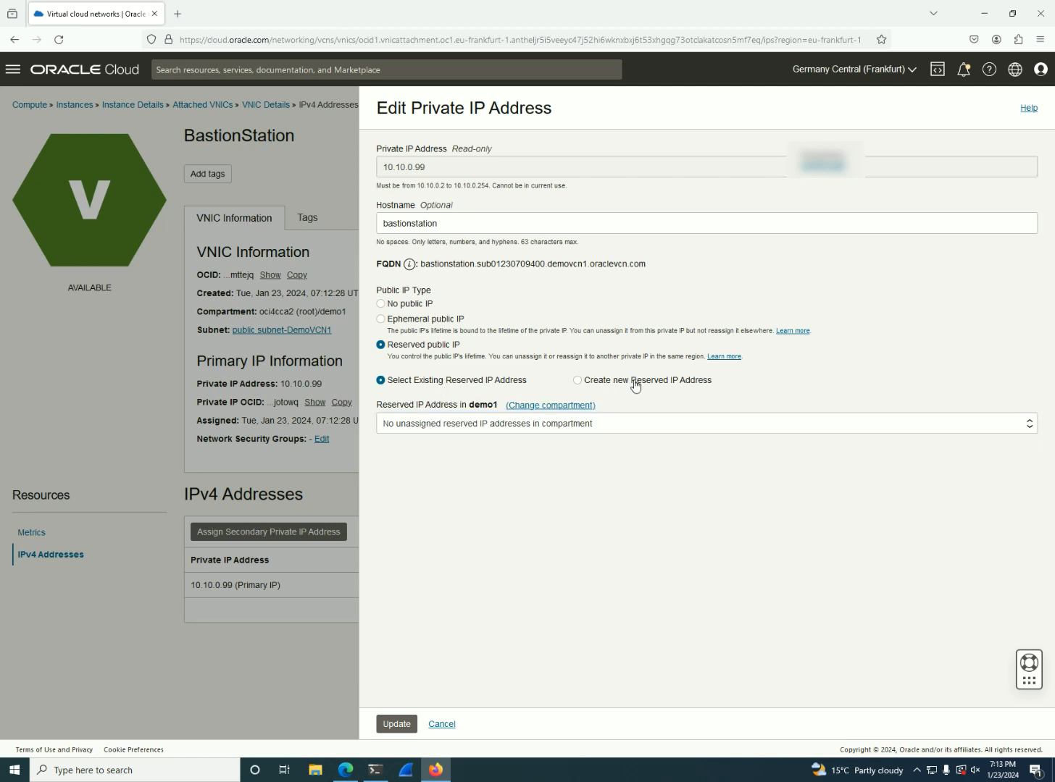
pyautogui.click(635, 384)
pyautogui.click(600, 414)
pyautogui.write('BastionService')
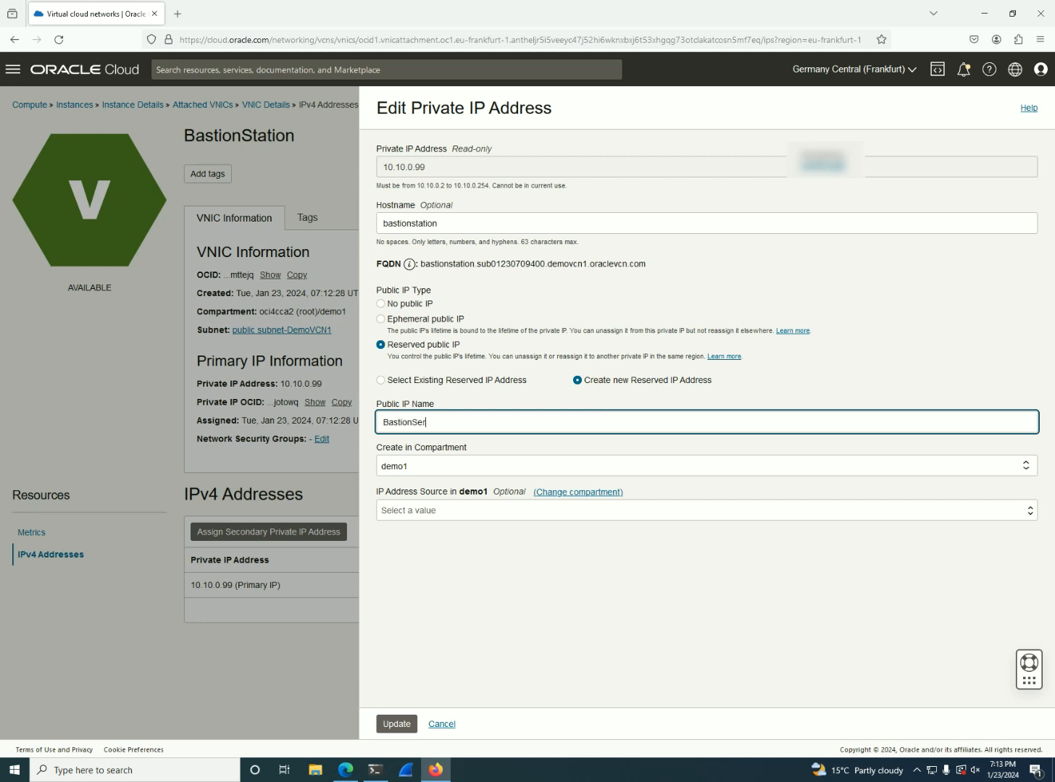
pyautogui.click(613, 510)
pyautogui.click(467, 548)
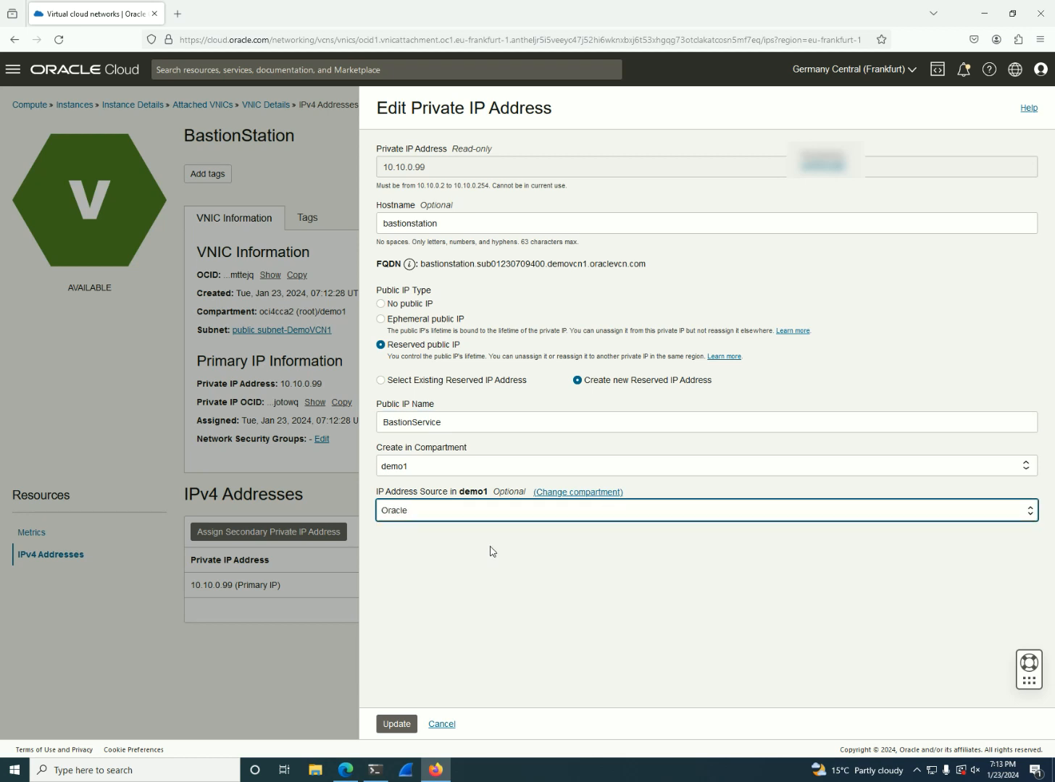
pyautogui.click(397, 726)
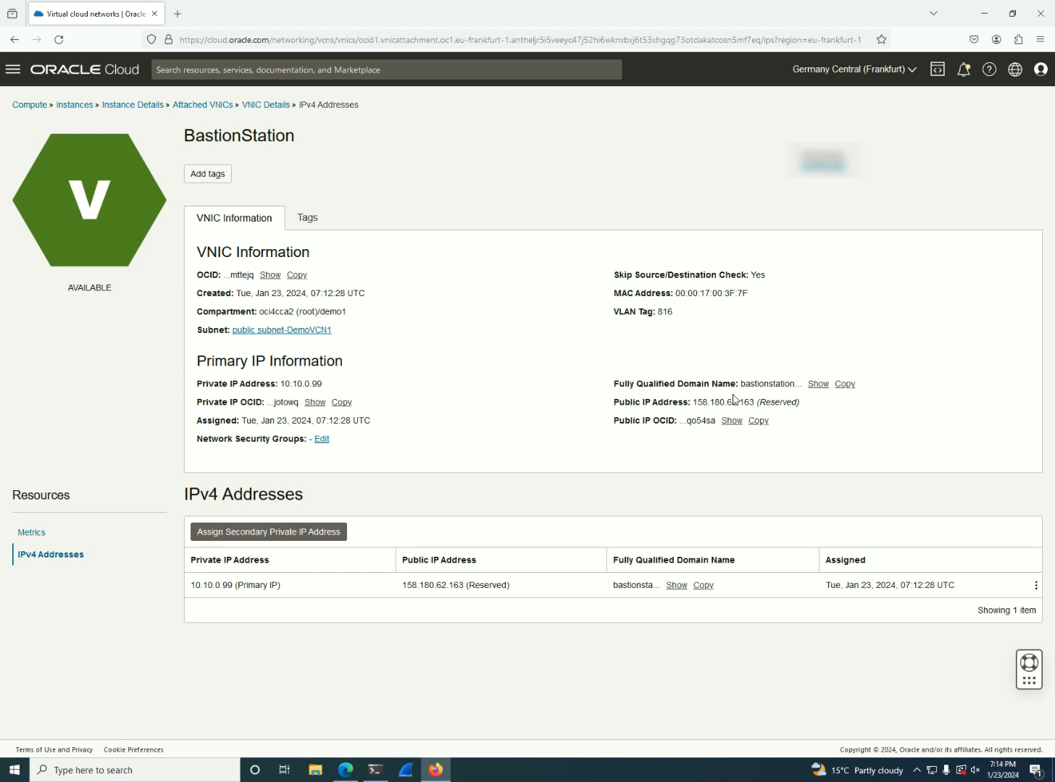
# Copy the reserved public IP address from the VNIC's primary IP information
pyautogui.moveTo(753, 400); pyautogui.dragTo(696, 402)
pyautogui.click(813, 426)
pyautogui.moveTo(741, 403); pyautogui.dragTo(696, 402)
pyautogui.rightClick(700, 404)
pyautogui.click(725, 417)
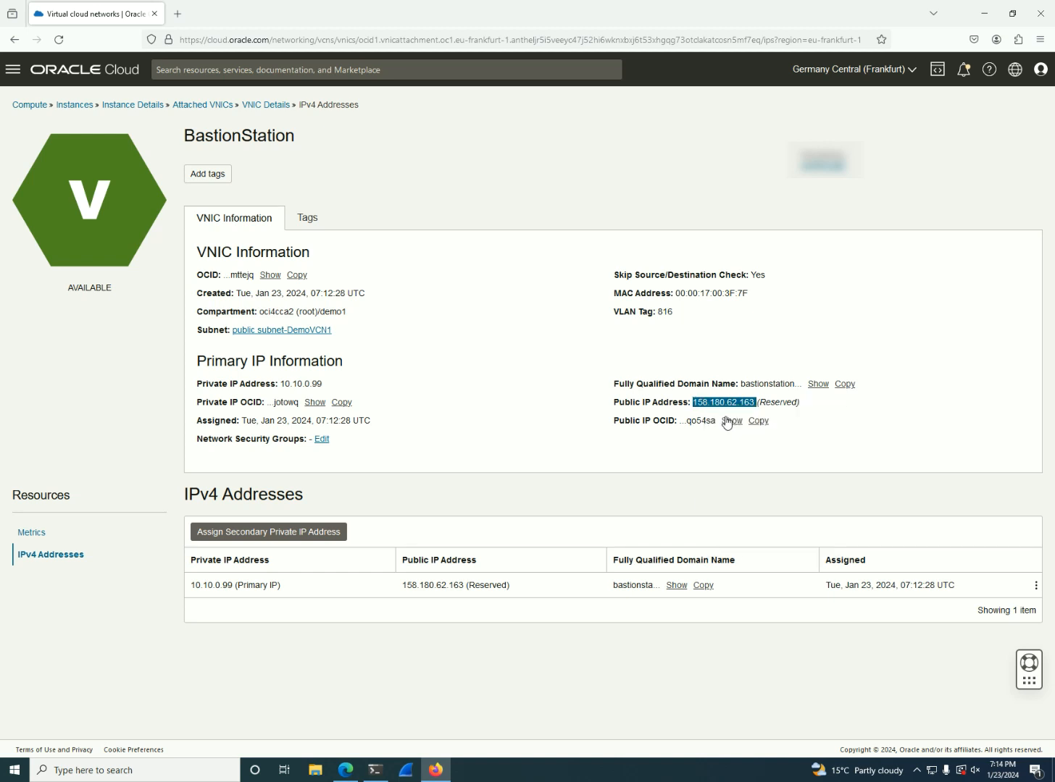
# Switch to the Windows PowerShell window and change to the Downloads folder
pyautogui.click(375, 770)
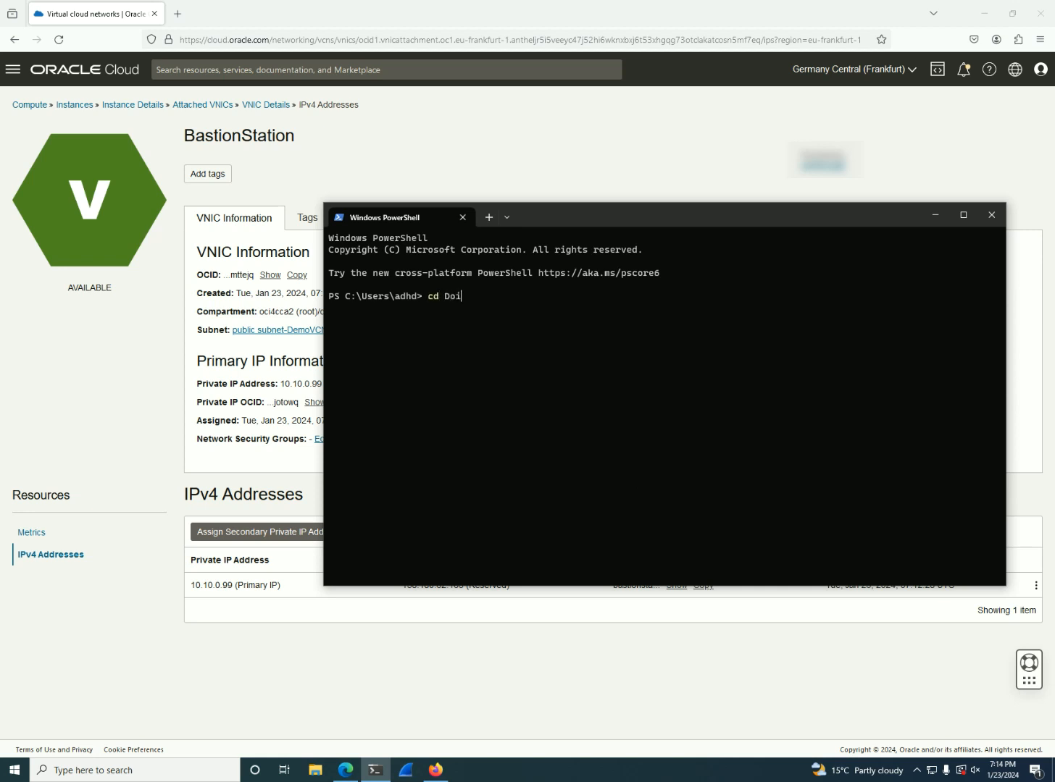
pyautogui.write('cd Dow')
pyautogui.press('Tab')
pyautogui.press('Return')
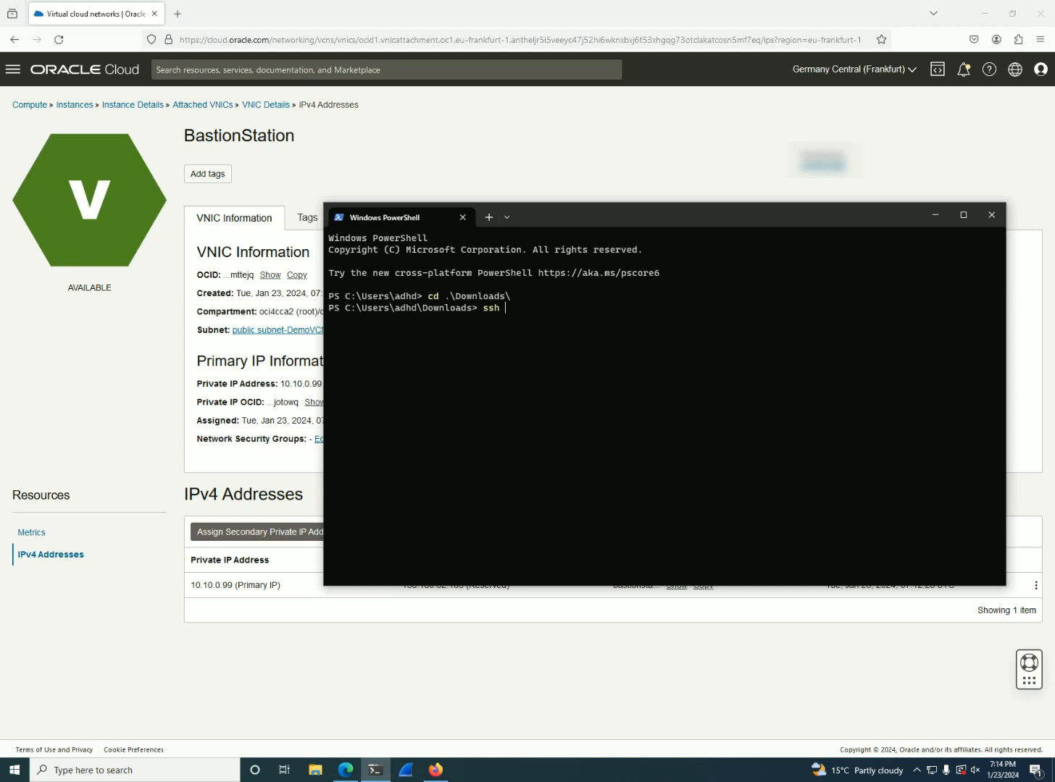
# Connect over SSH as opc to BastionStation's copied public IP using the key file ssh-key-2024-01-23.key, and accept the host's authenticity with yes
pyautogui.write('ssh -i .\\ss')
pyautogui.press('Tab')
pyautogui.press('Tab')
pyautogui.press('Tab')
pyautogui.press('Tab')
pyautogui.press('Tab')
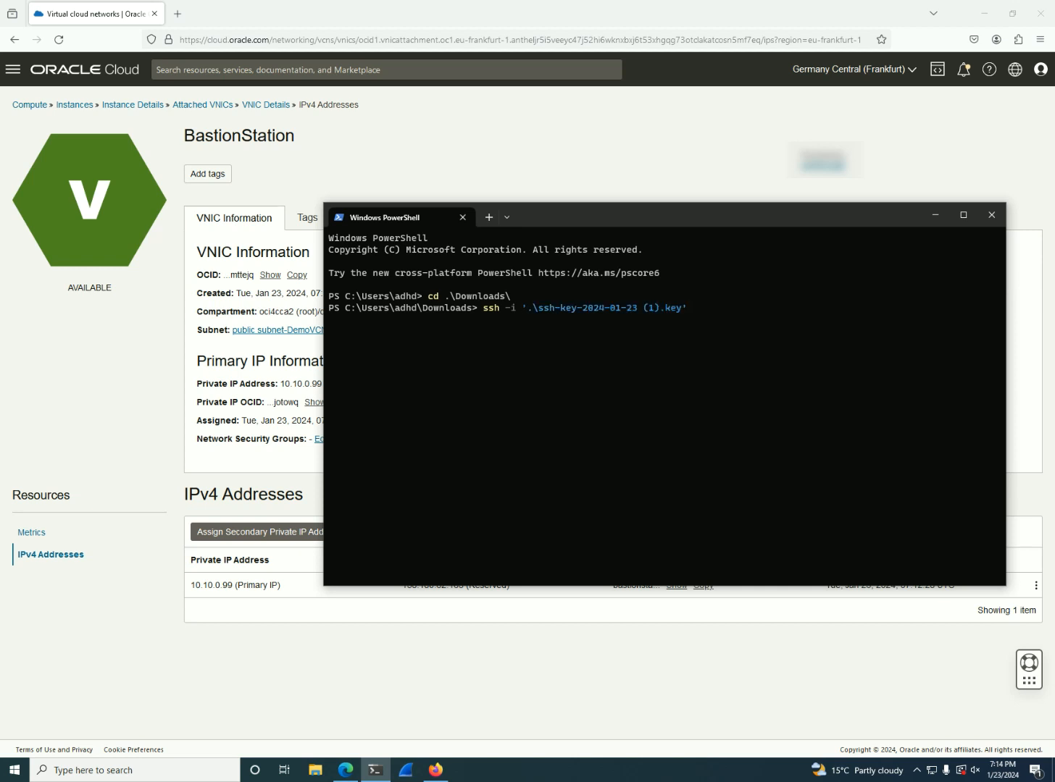
pyautogui.press('Tab')
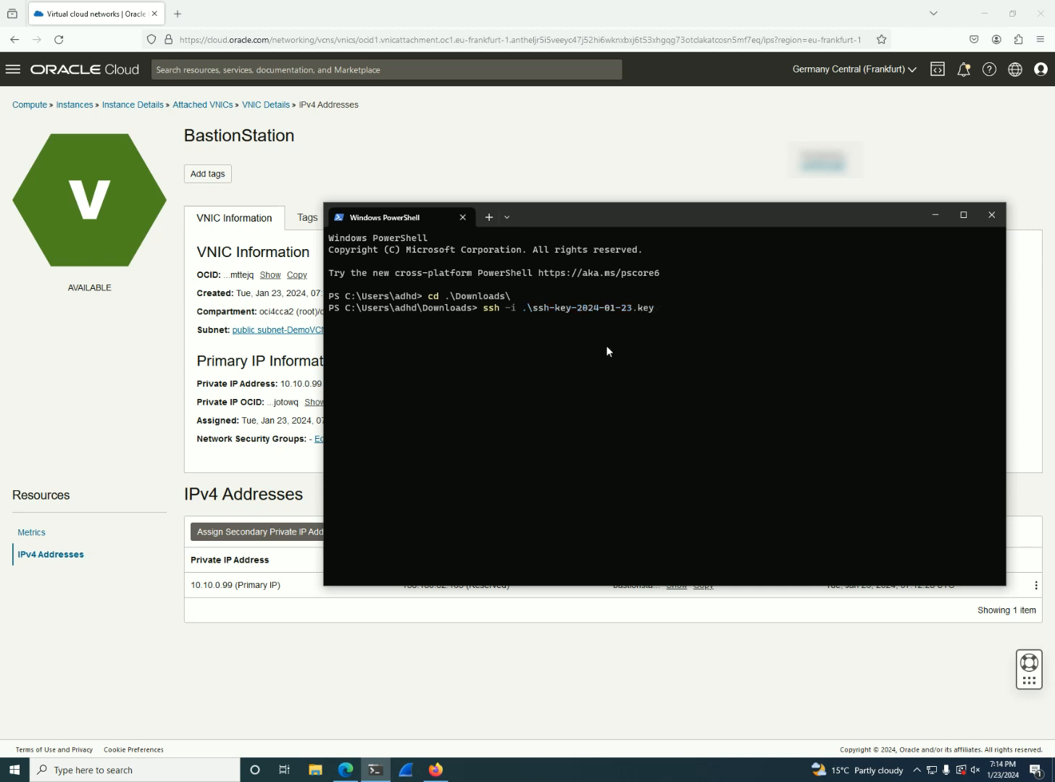
pyautogui.write('opc@')
pyautogui.hotkey('ctrl', 'v')
pyautogui.press('Return')
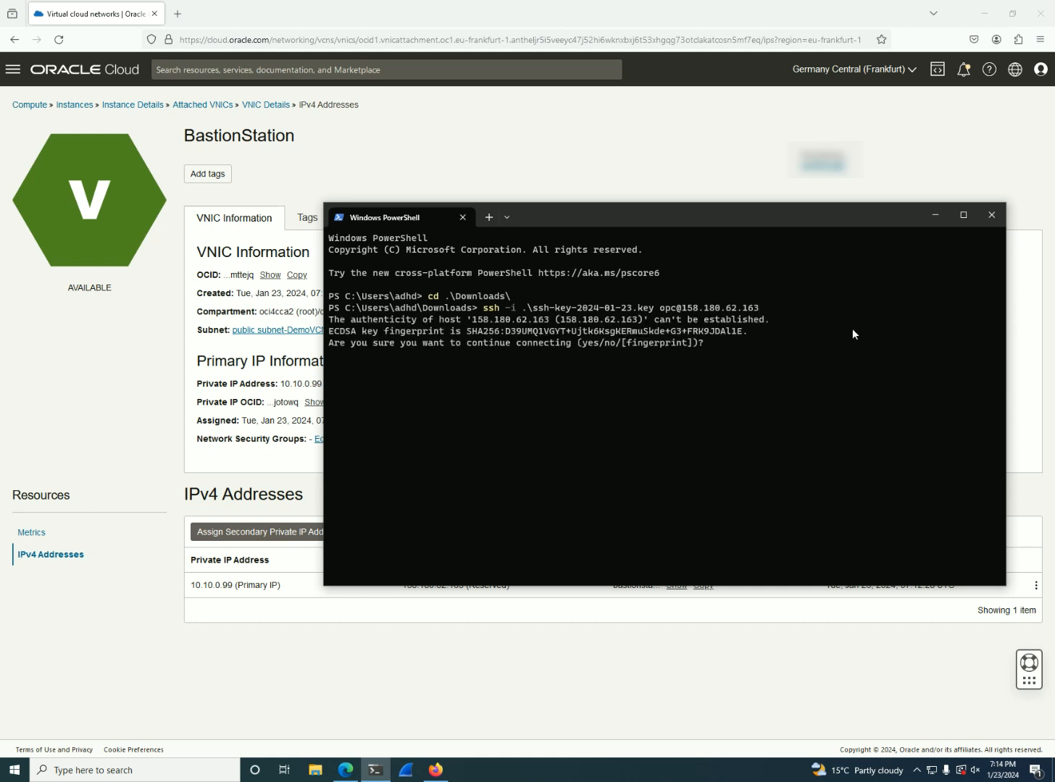
pyautogui.write('yes')
pyautogui.press('Return')
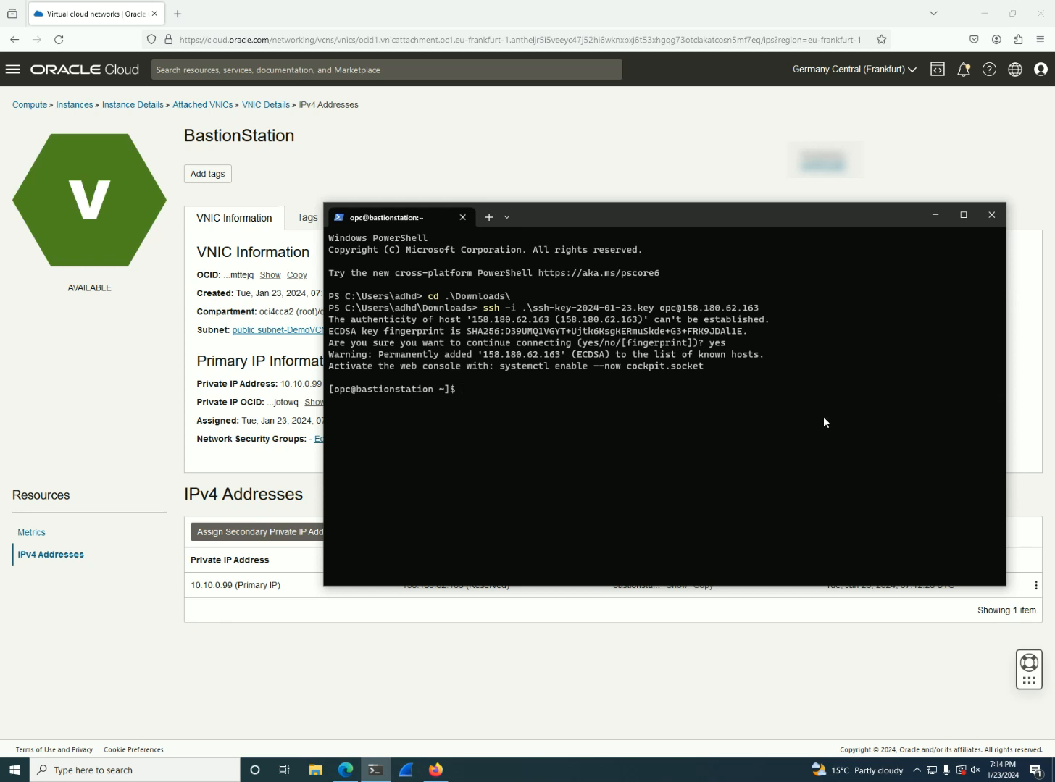
# In the Oracle Cloud console, check which network security groups BastionStation can use, without changing them, and return to the instances list
pyautogui.click(67, 73)
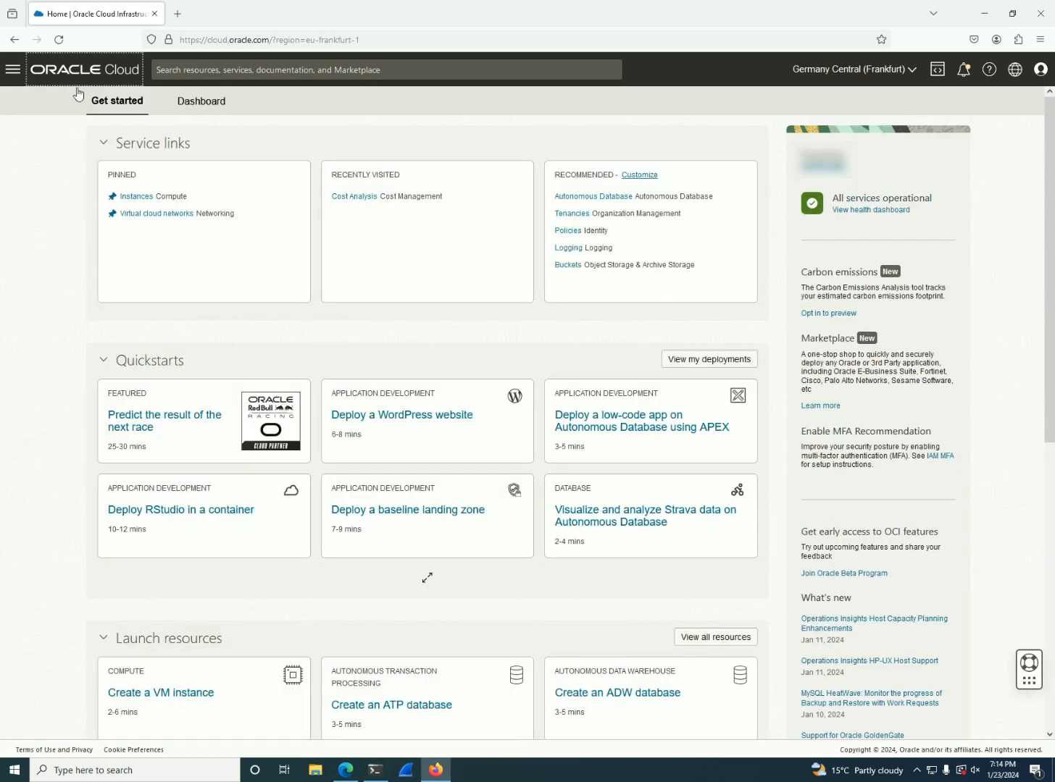
pyautogui.click(135, 196)
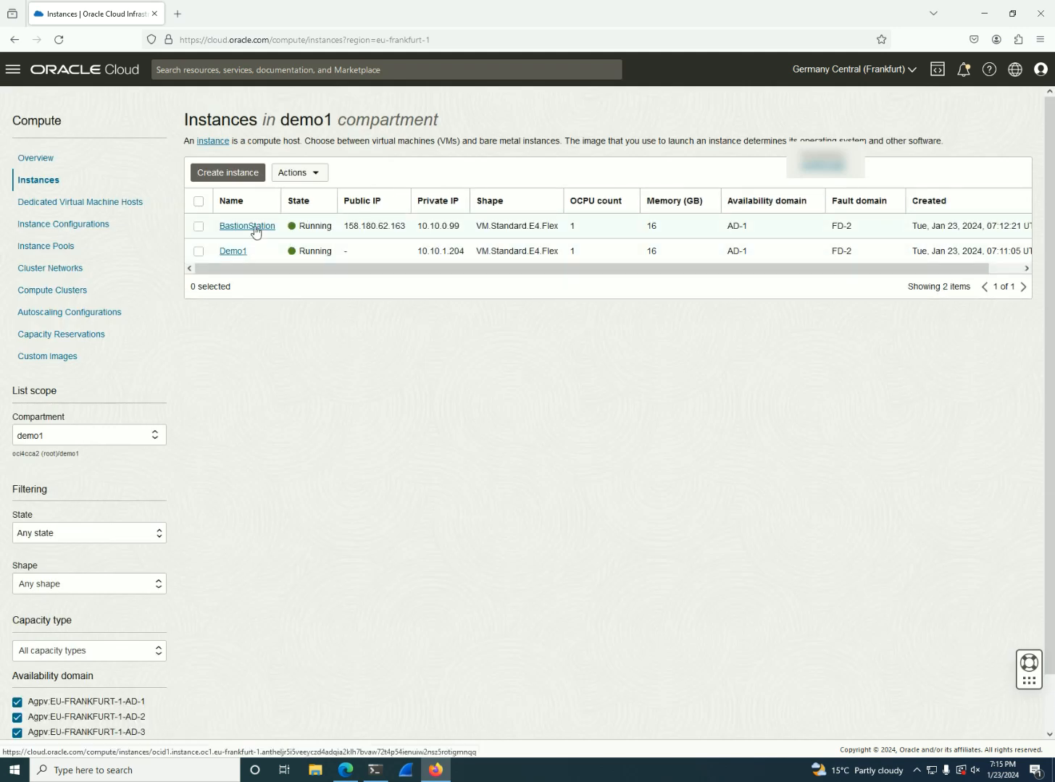
pyautogui.click(253, 226)
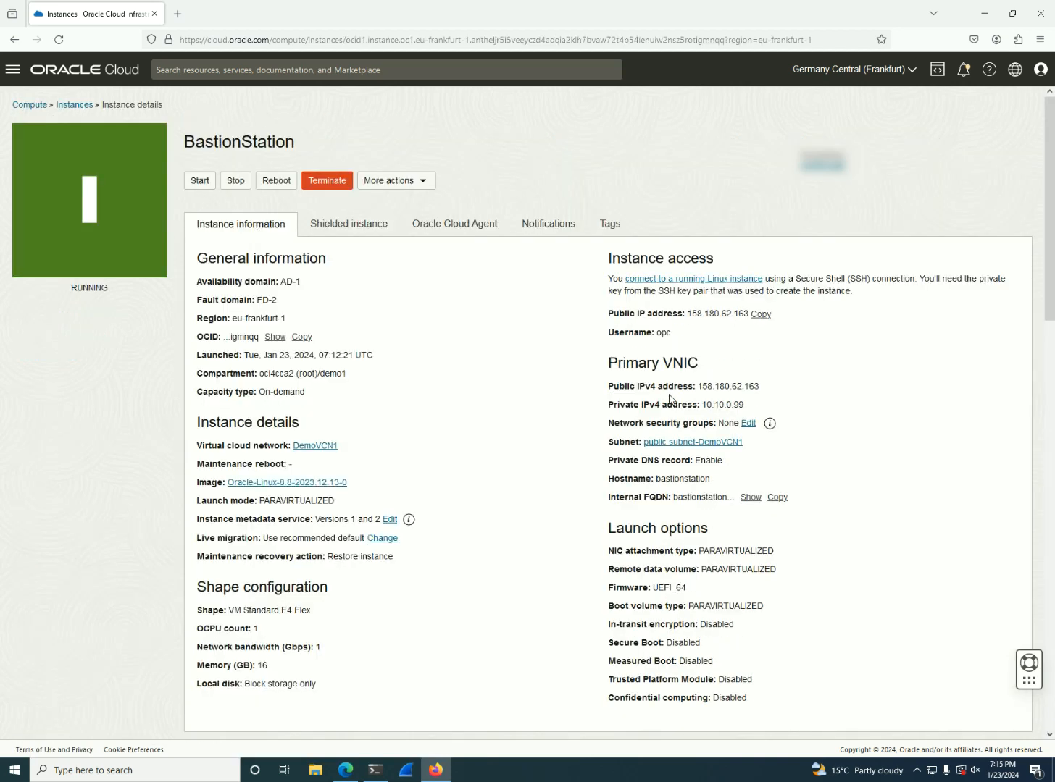
pyautogui.click(749, 426)
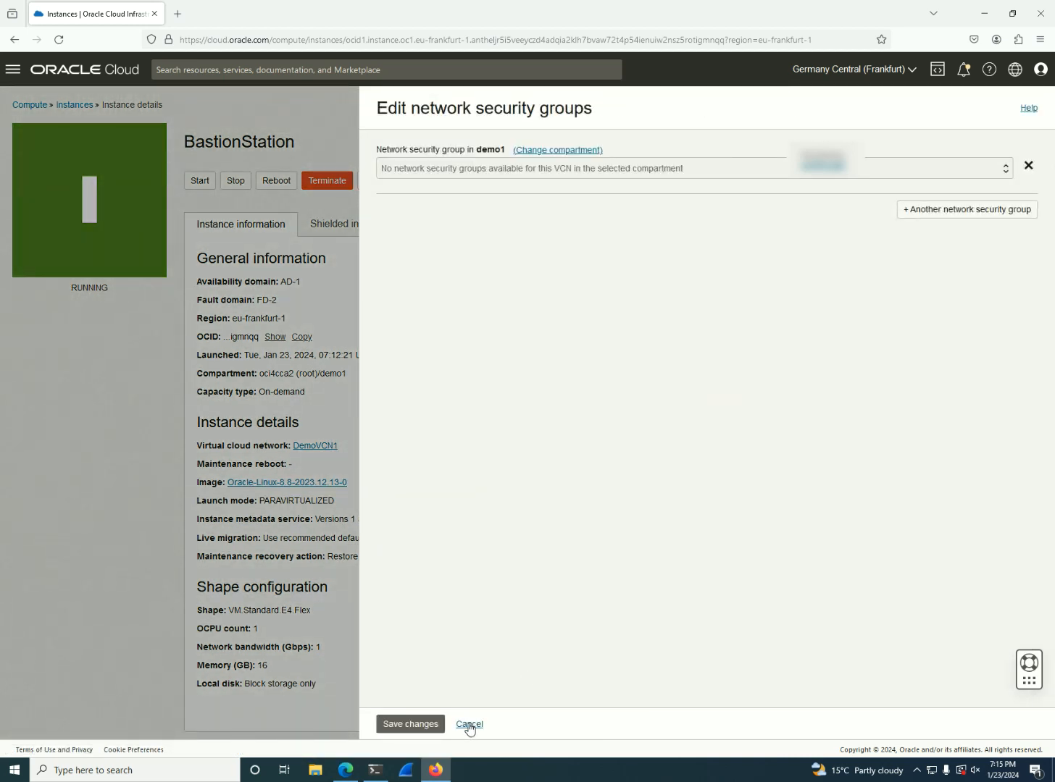
pyautogui.click(470, 724)
pyautogui.click(76, 105)
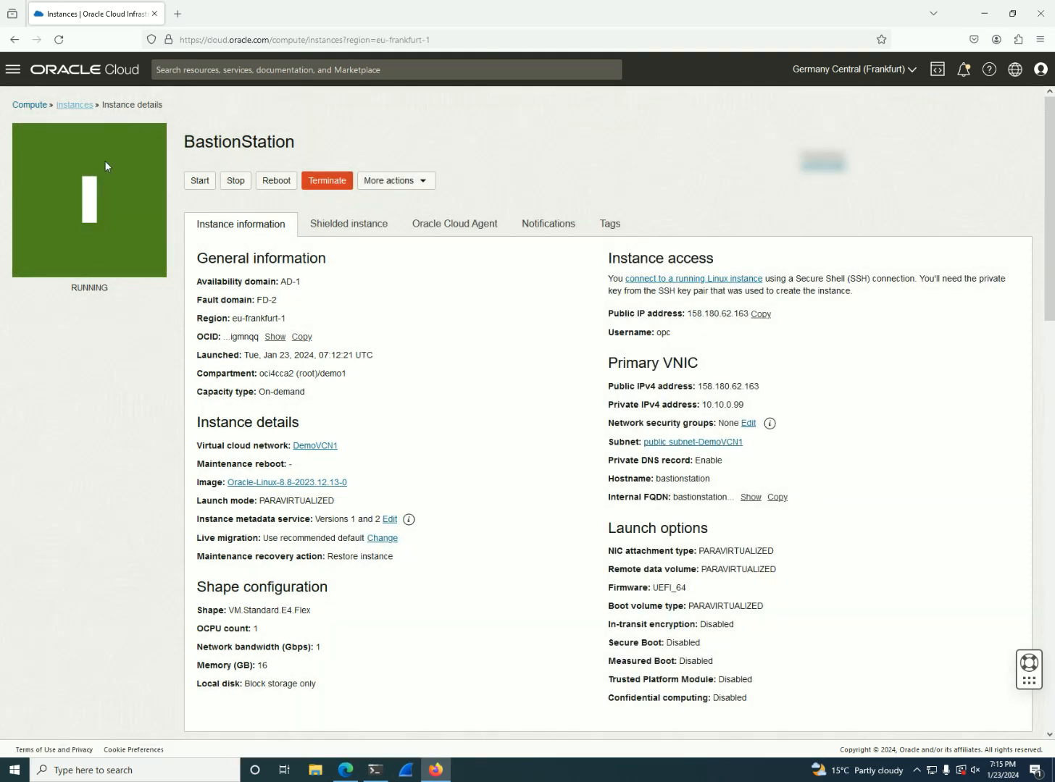
# Look up this computer's public IPv4 address on WhatIsMyIP.com in a new browser tab and copy it, accepting the consent notices
pyautogui.click(178, 13)
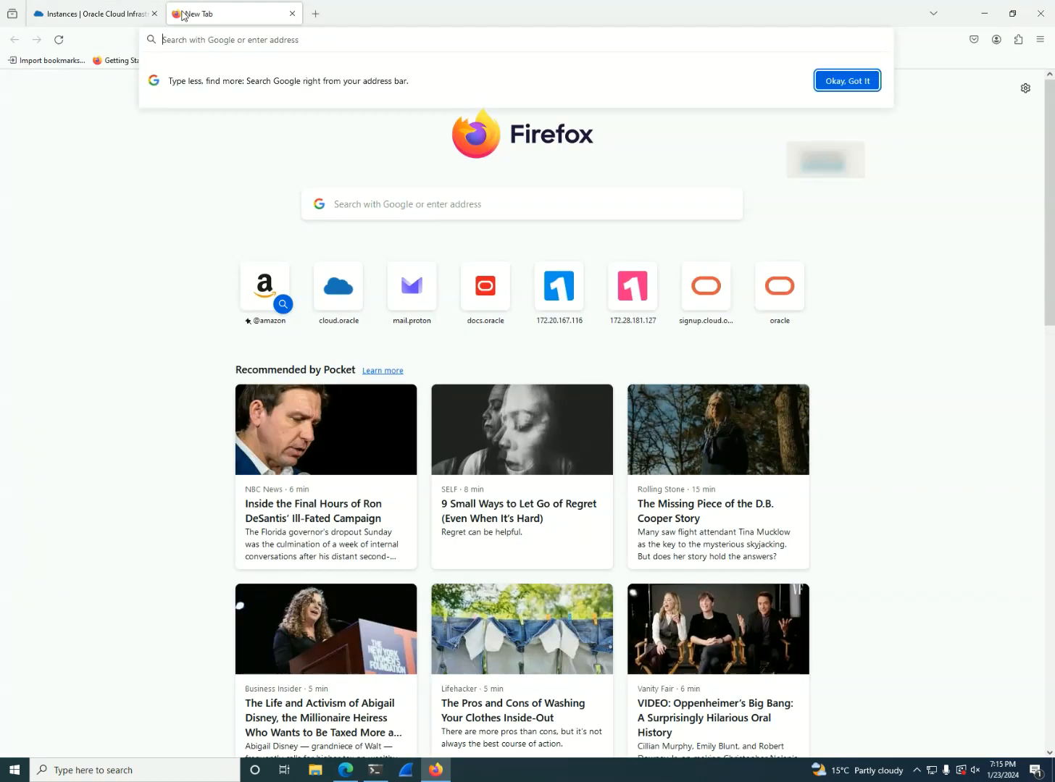
pyautogui.write('whatism')
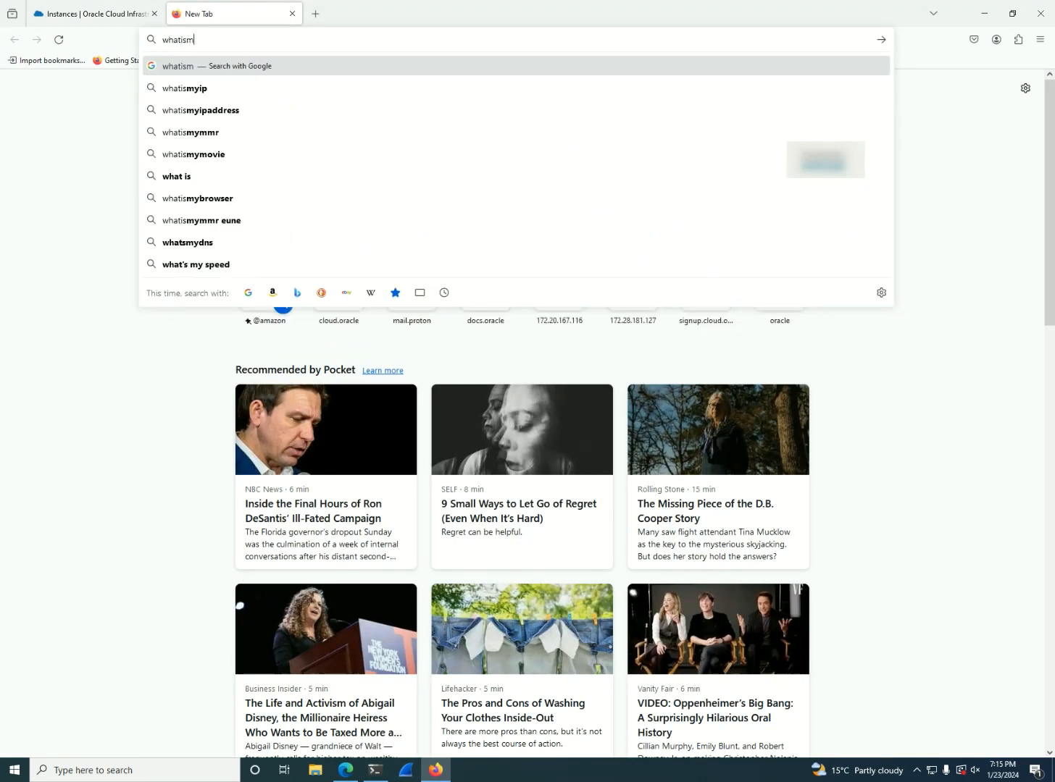
pyautogui.write('yip')
pyautogui.press('Return')
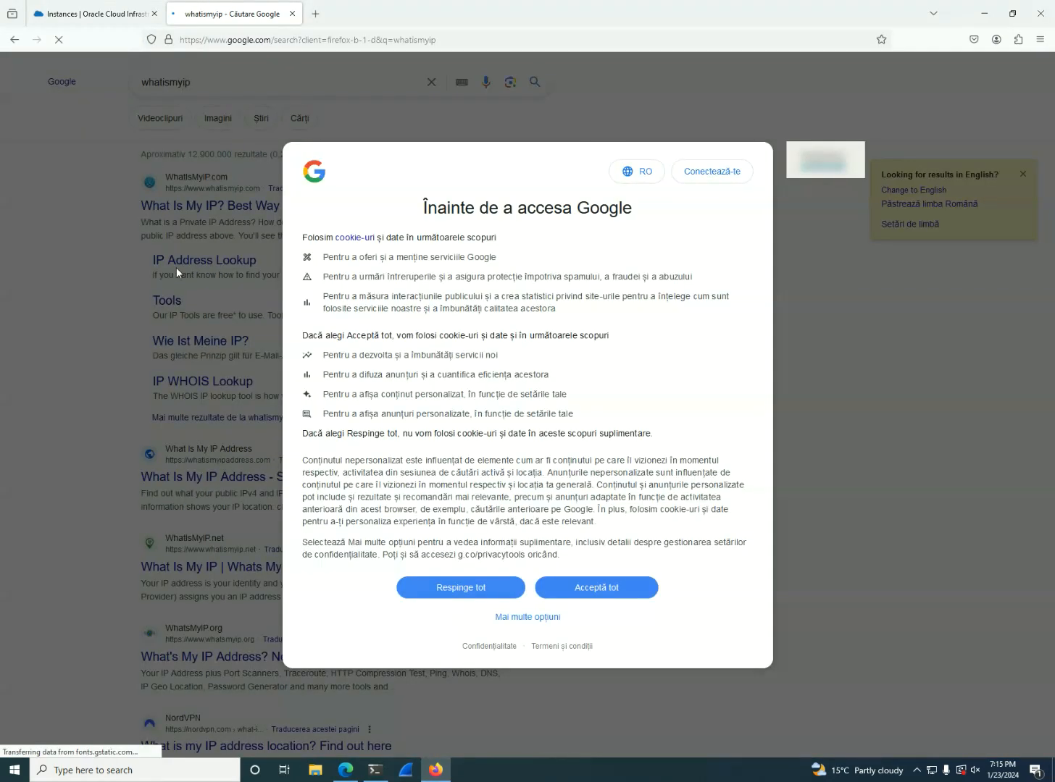
pyautogui.click(631, 589)
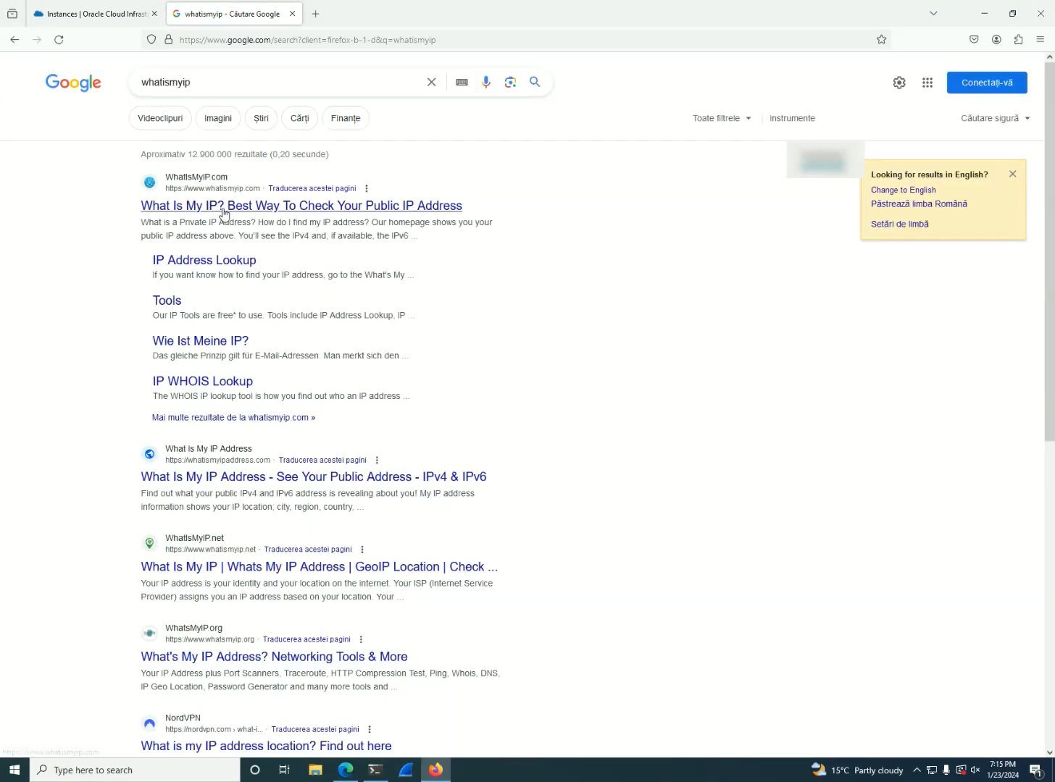
pyautogui.click(237, 229)
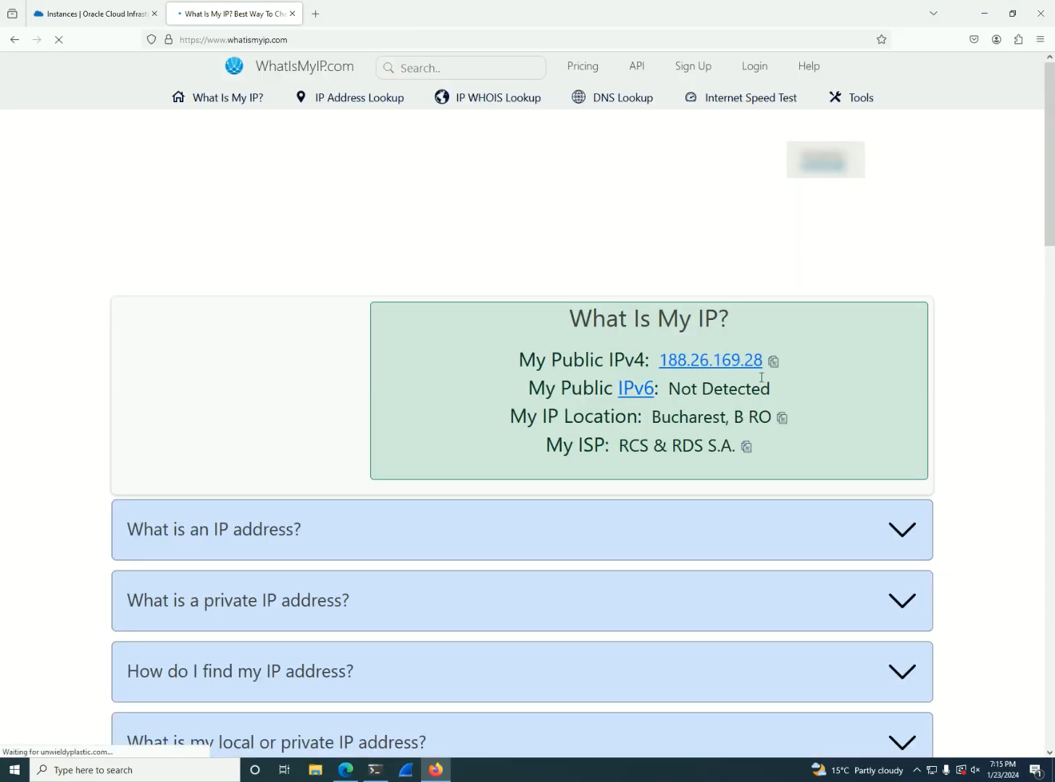
pyautogui.click(773, 368)
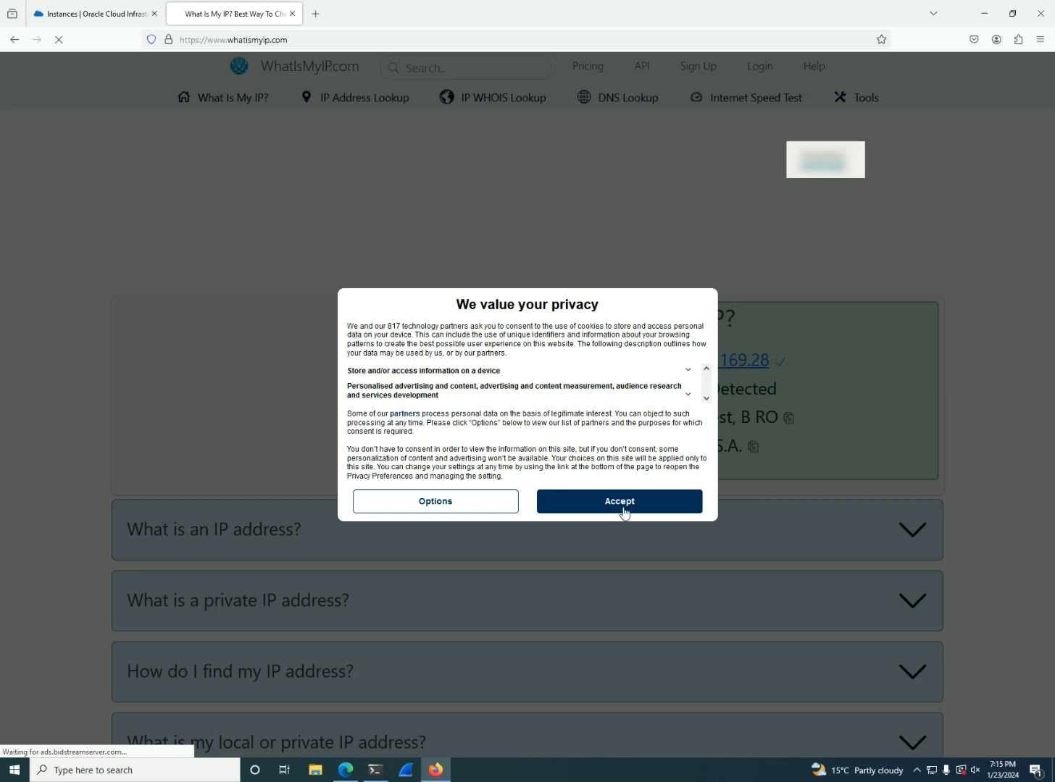
pyautogui.click(621, 503)
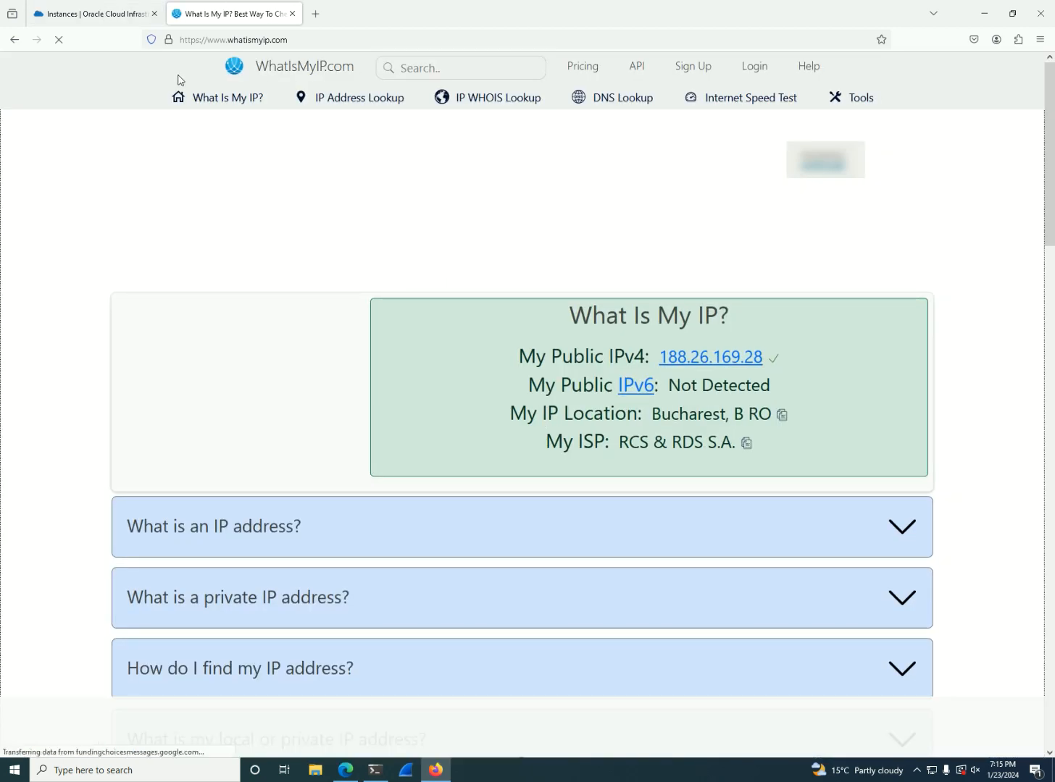
# Return to the Oracle Cloud page and open the network security groups of the virtual cloud network DemoVCN1
pyautogui.click(129, 23)
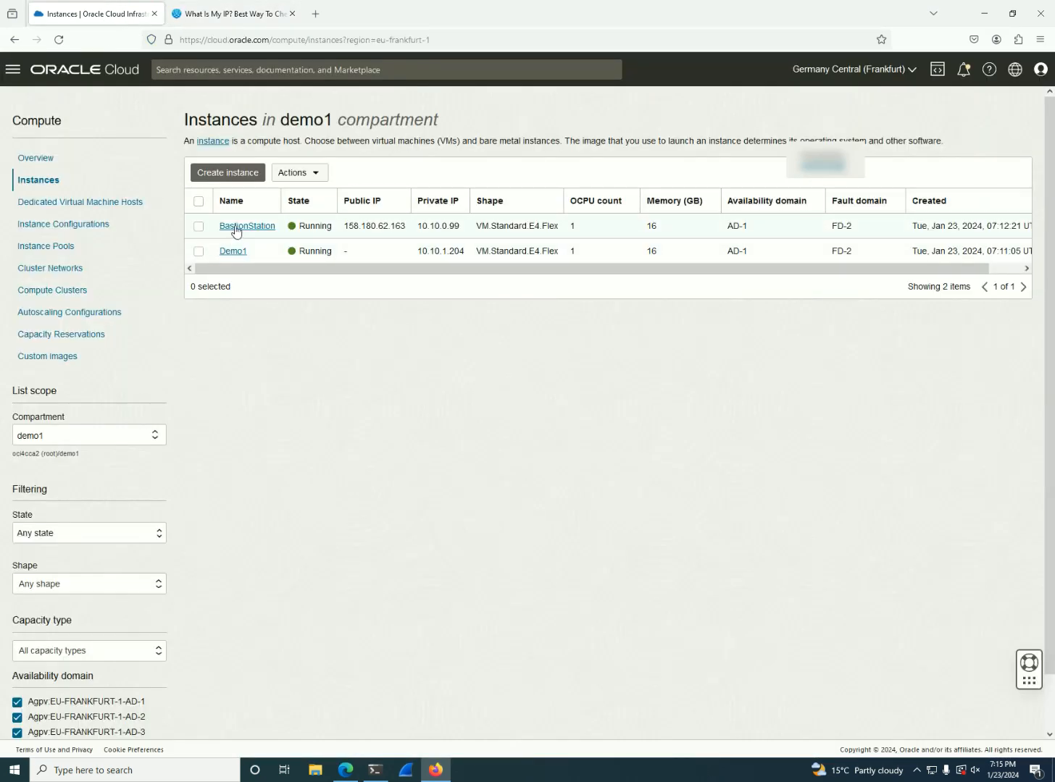
pyautogui.click(12, 69)
pyautogui.click(62, 206)
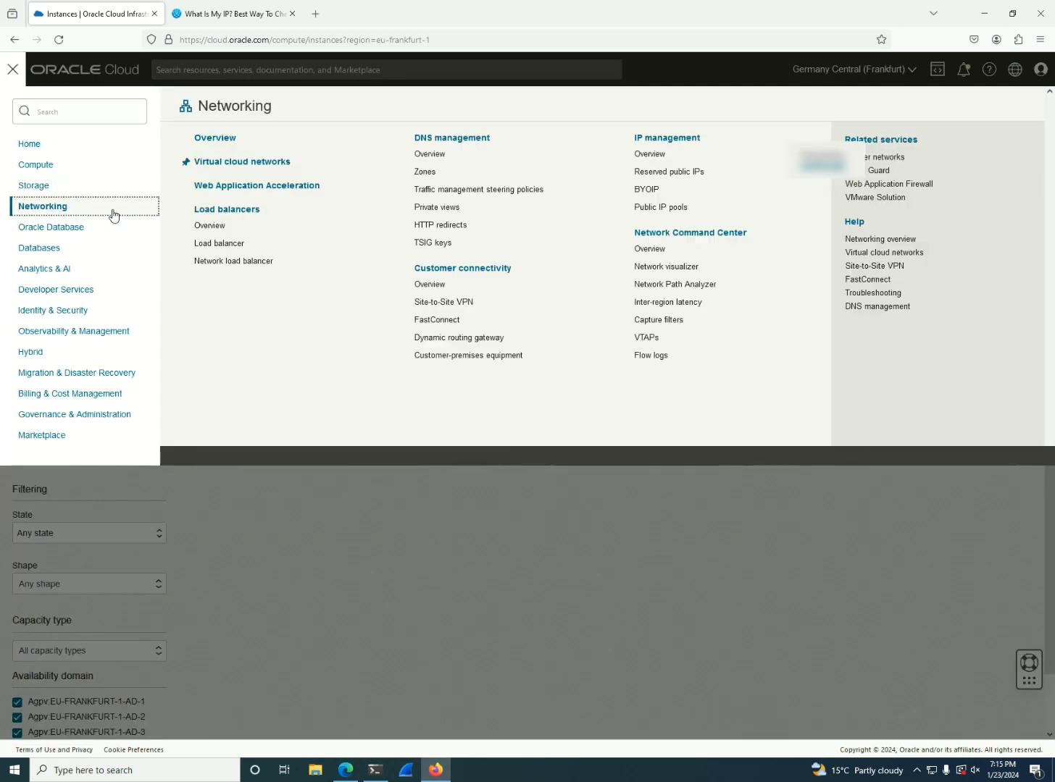
pyautogui.click(249, 161)
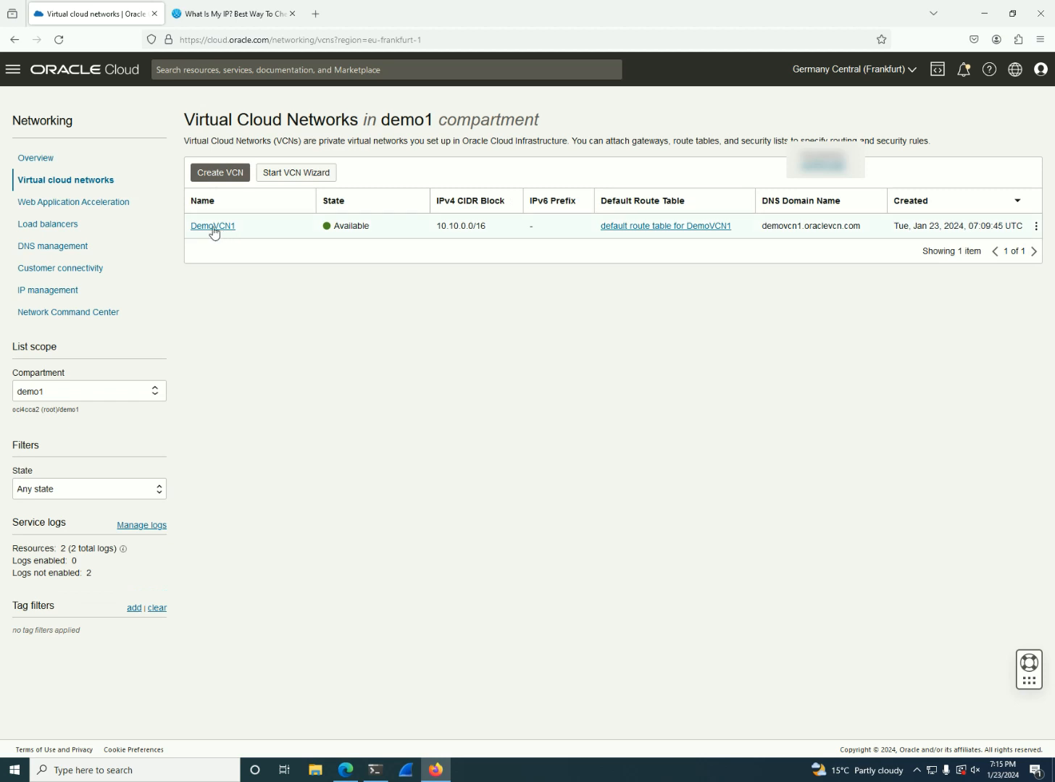
pyautogui.click(213, 227)
pyautogui.click(69, 531)
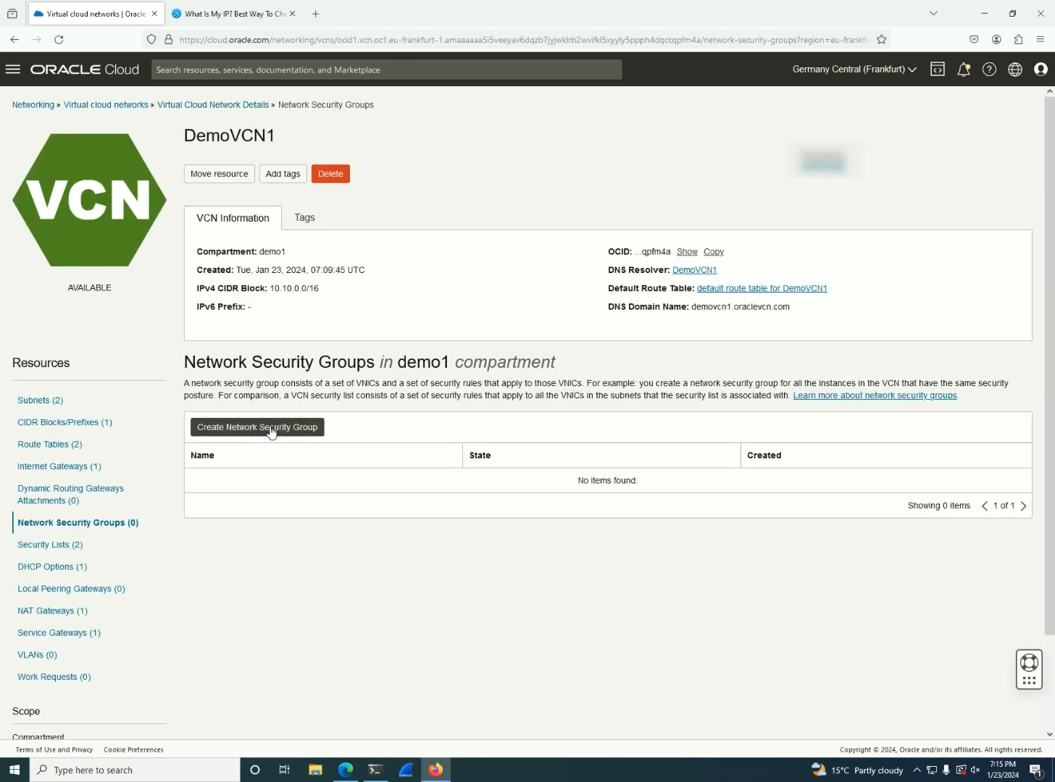
# Start a network security group named ssh in DemoVCN1, with an ingress rule whose CIDR source is the copied public IP followed by /32
pyautogui.click(272, 430)
pyautogui.click(230, 199)
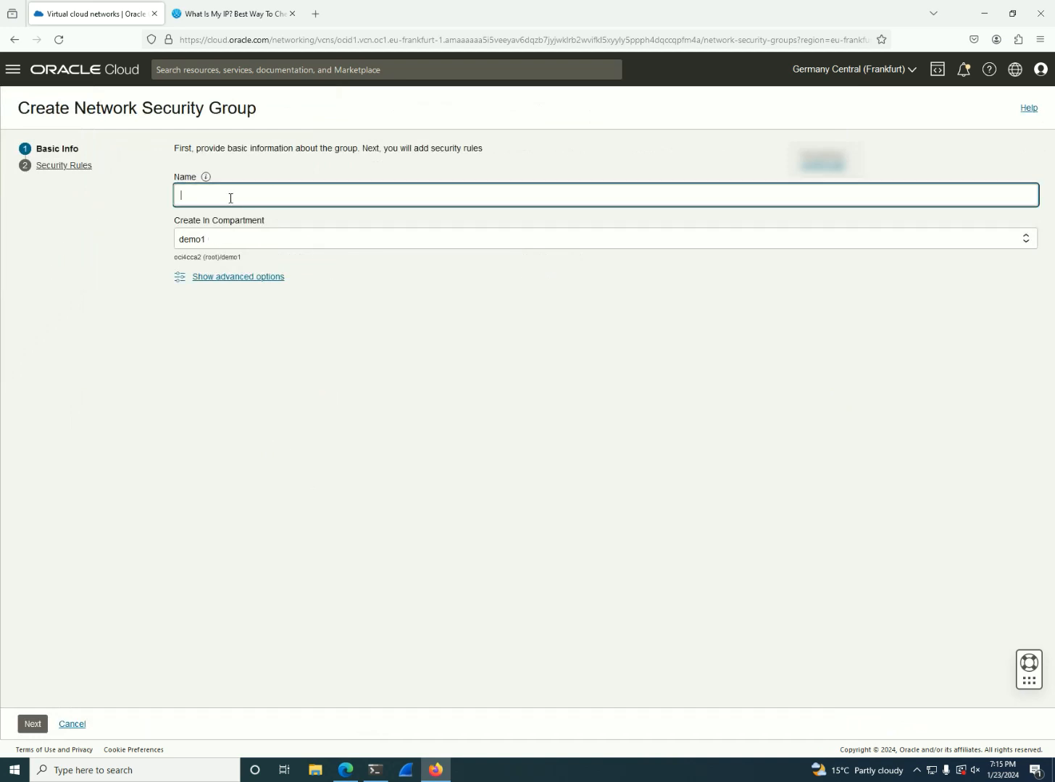
pyautogui.click(33, 724)
pyautogui.click(572, 284)
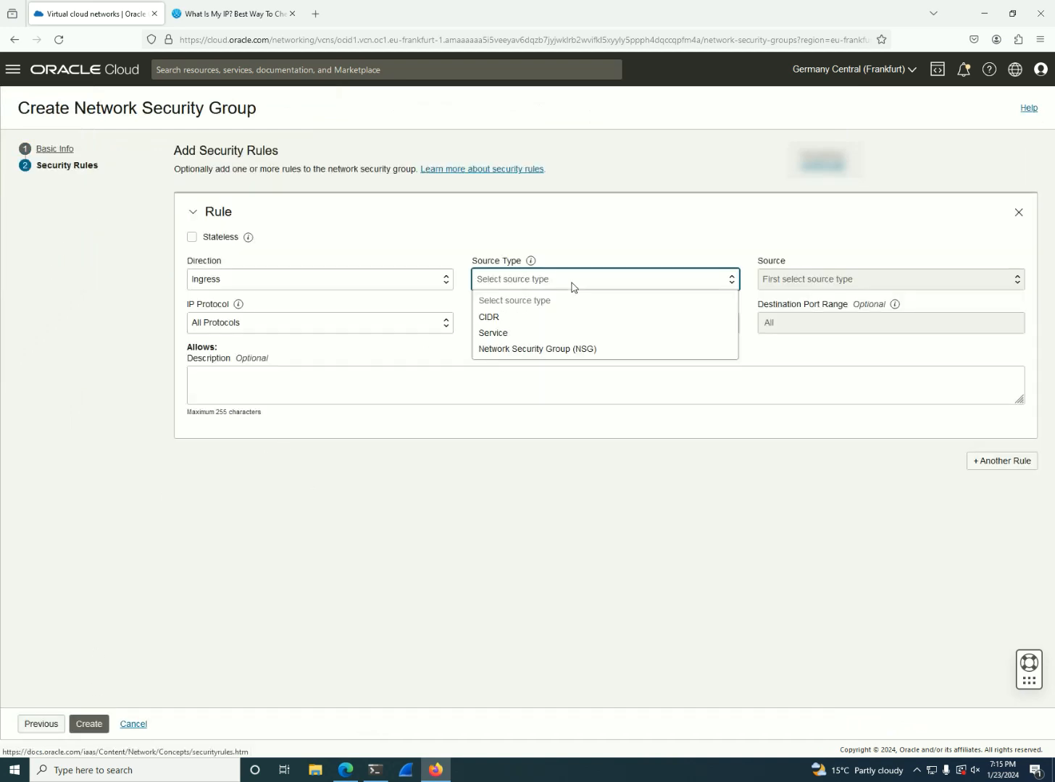
pyautogui.click(510, 317)
pyautogui.click(828, 277)
pyautogui.hotkey('ctrl', 'v')
pyautogui.write('/32')
pyautogui.click(574, 471)
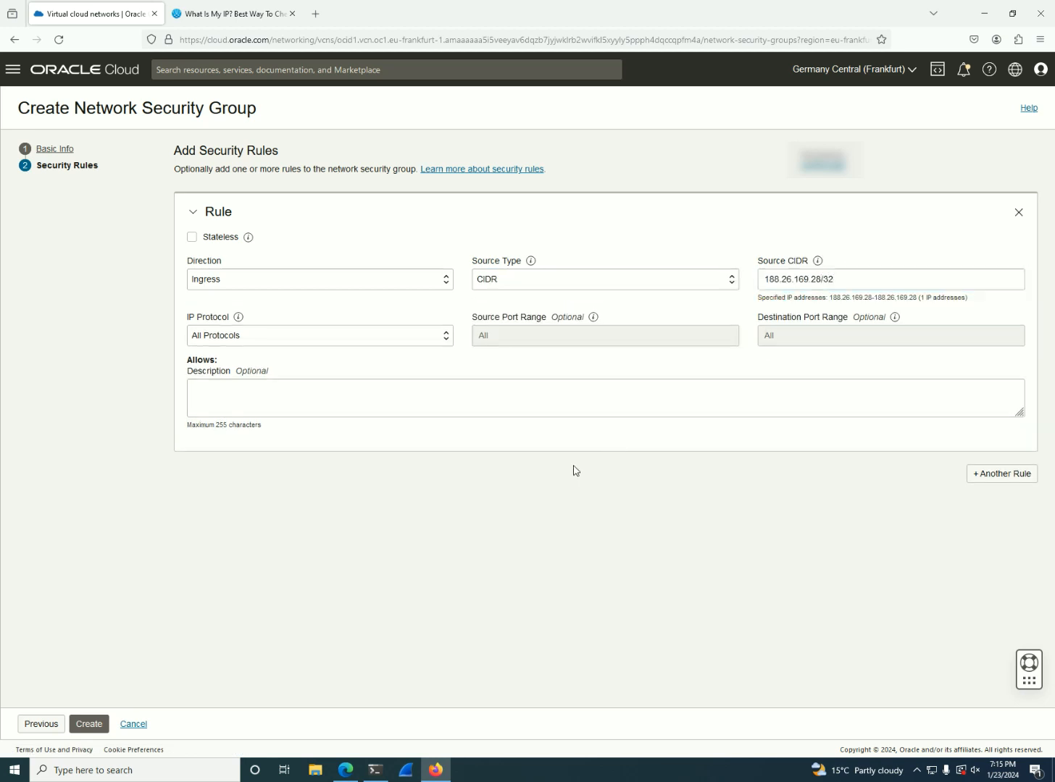
# Set the rule's IP protocol to SSH (TCP/22) and create the network security group
pyautogui.click(274, 338)
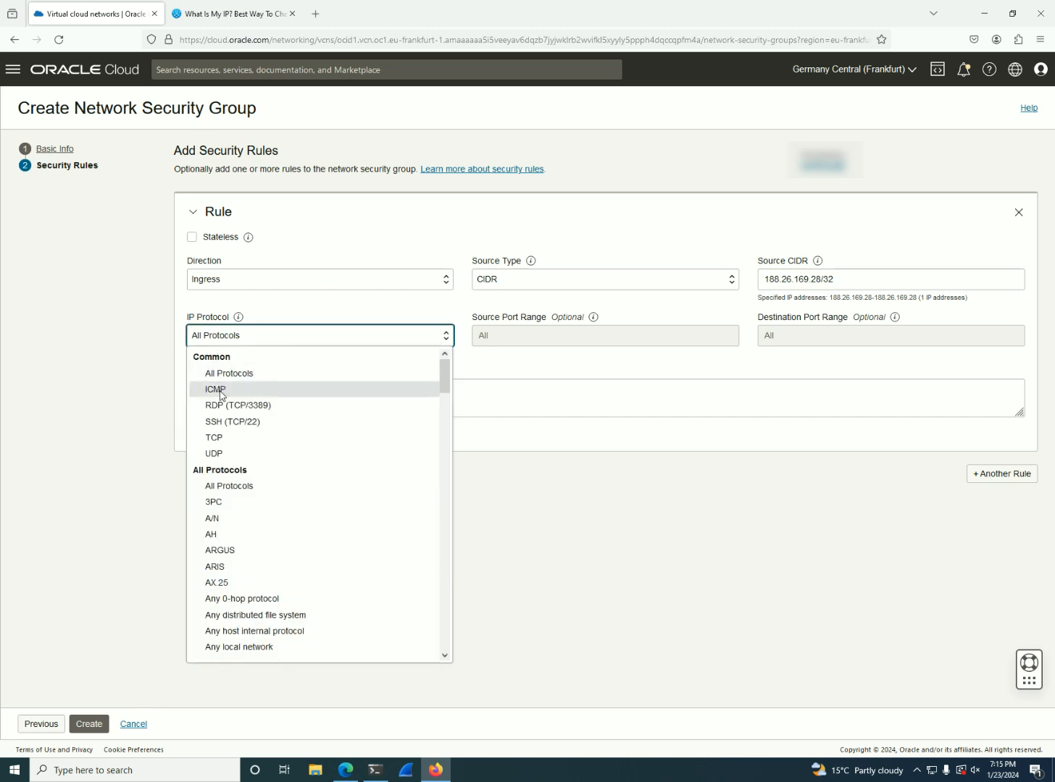
pyautogui.click(227, 427)
pyautogui.click(595, 403)
pyautogui.click(376, 593)
pyautogui.click(87, 724)
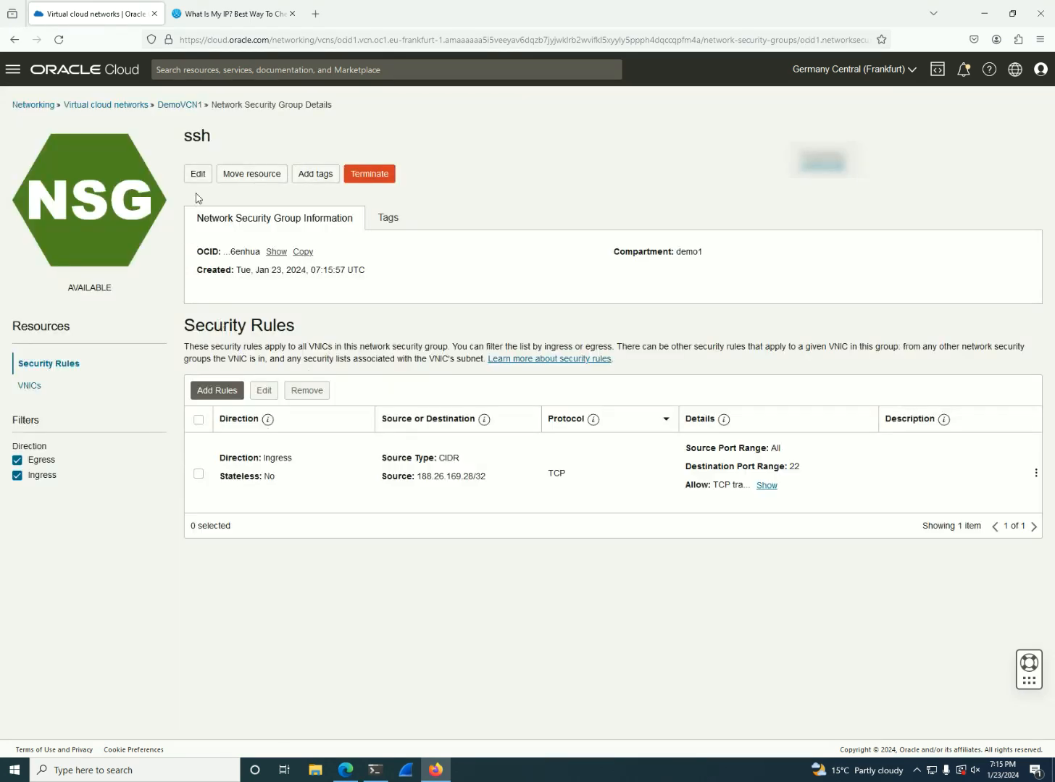
# Remove the 0.0.0.0/0 TCP port 22 ingress rule from Default Security List for DemoVCN1 and return to the DemoVCN1 details
pyautogui.click(178, 105)
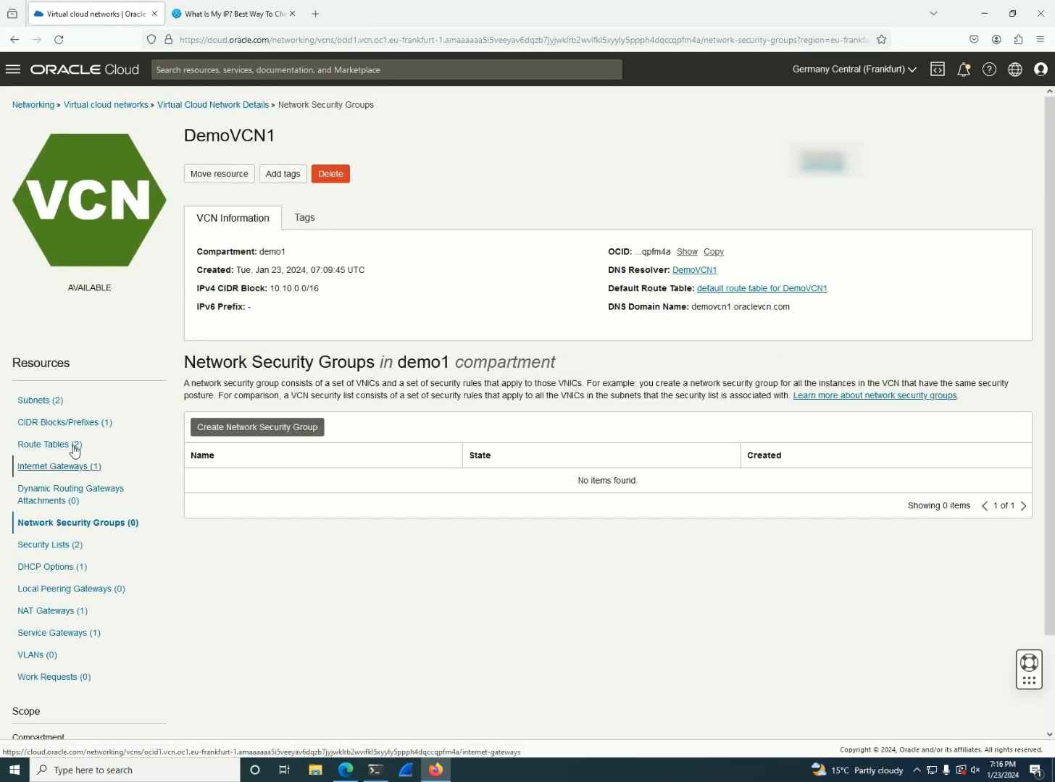
pyautogui.click(67, 551)
pyautogui.click(274, 494)
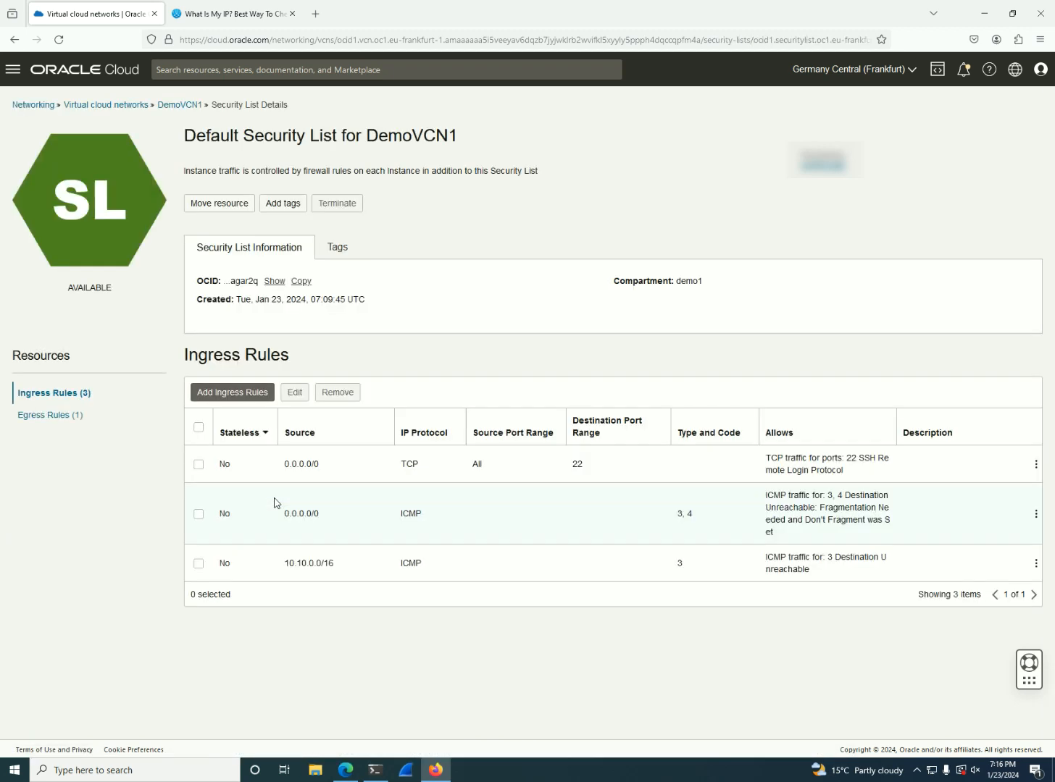
pyautogui.click(198, 464)
pyautogui.click(336, 392)
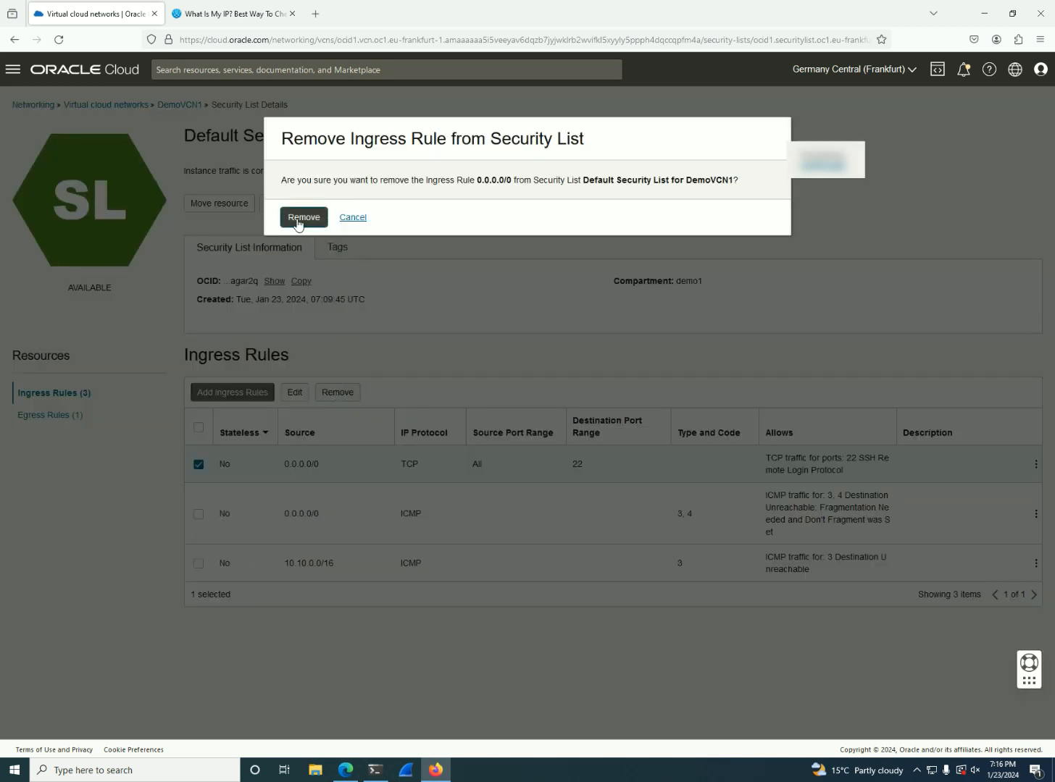
pyautogui.click(298, 221)
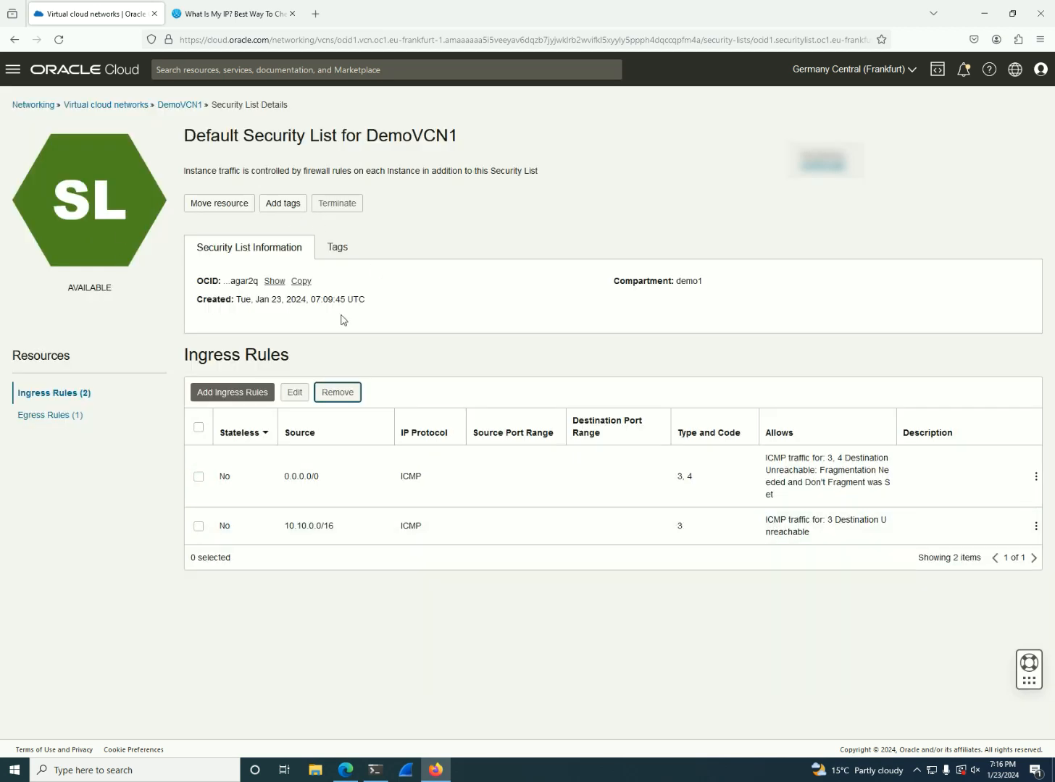
pyautogui.click(182, 106)
# Switch to the terminal and check whether the open SSH session on bastionstation still responds
pyautogui.click(375, 771)
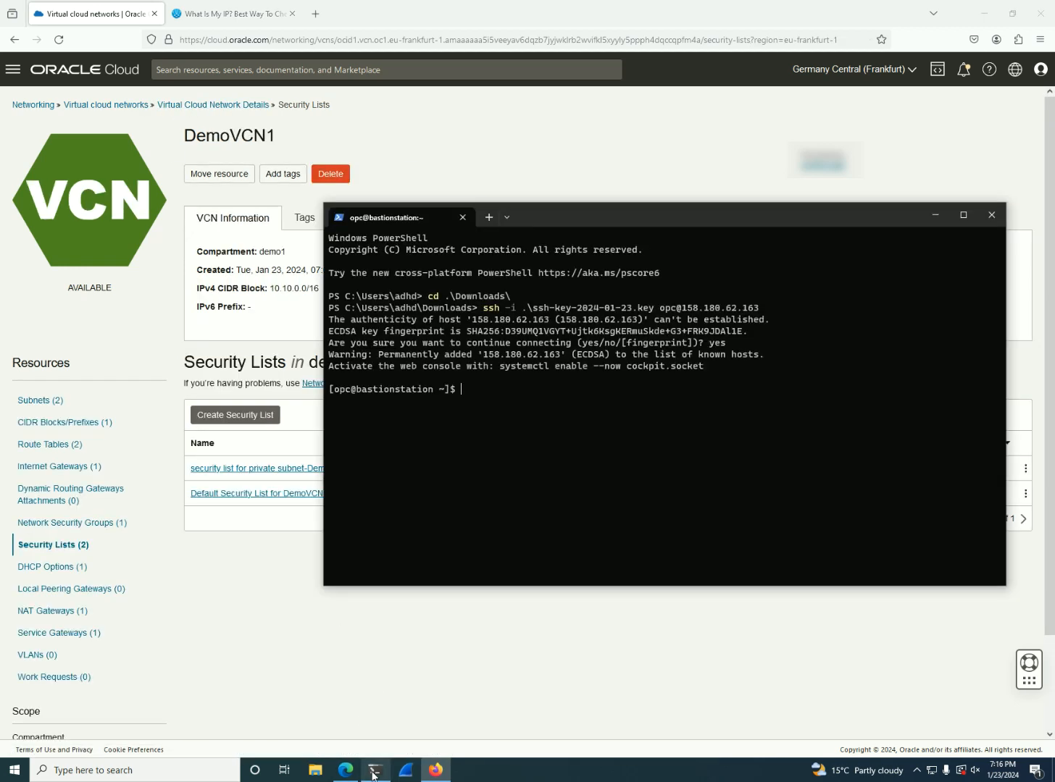
pyautogui.press('Return')
pyautogui.press('Return')
pyautogui.press('Return')
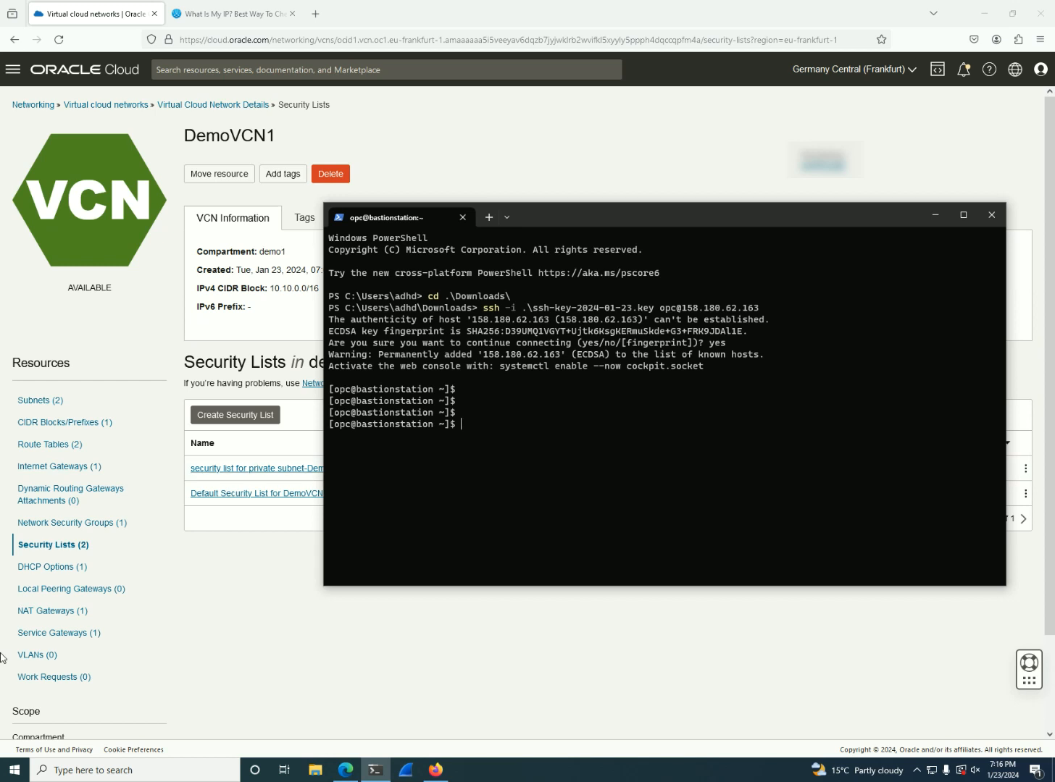
# Return to the Oracle Cloud console, open the compute instances list and copy the private IP of Demo1
pyautogui.click(13, 69)
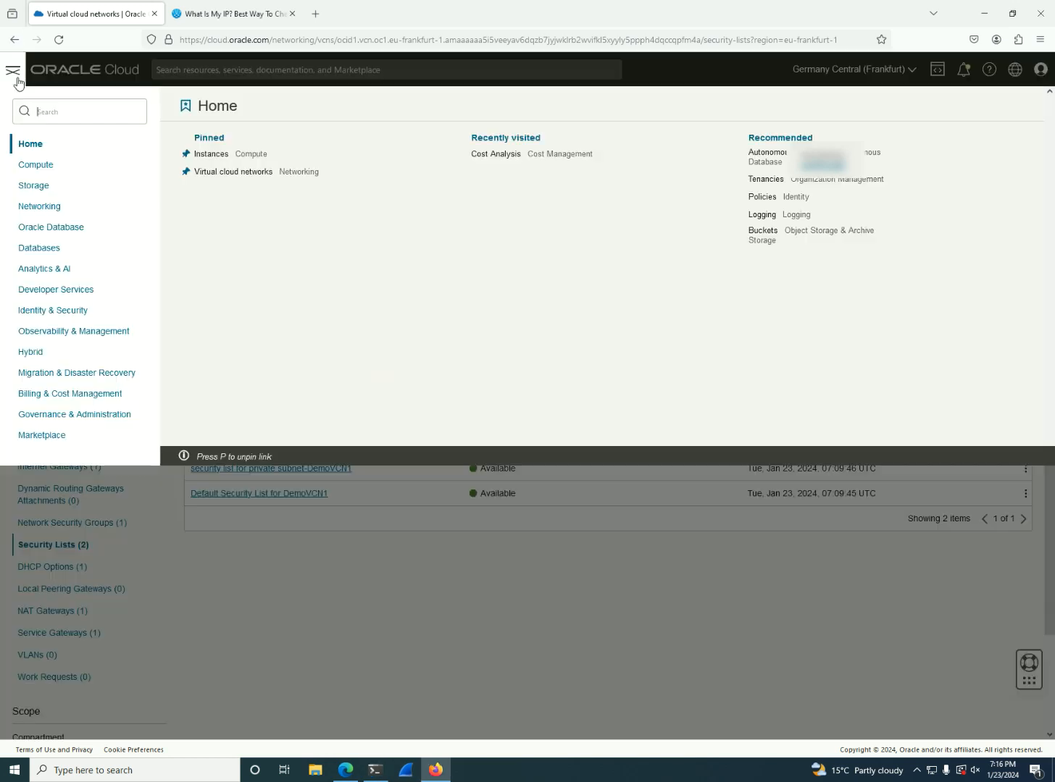
pyautogui.click(57, 165)
pyautogui.click(241, 173)
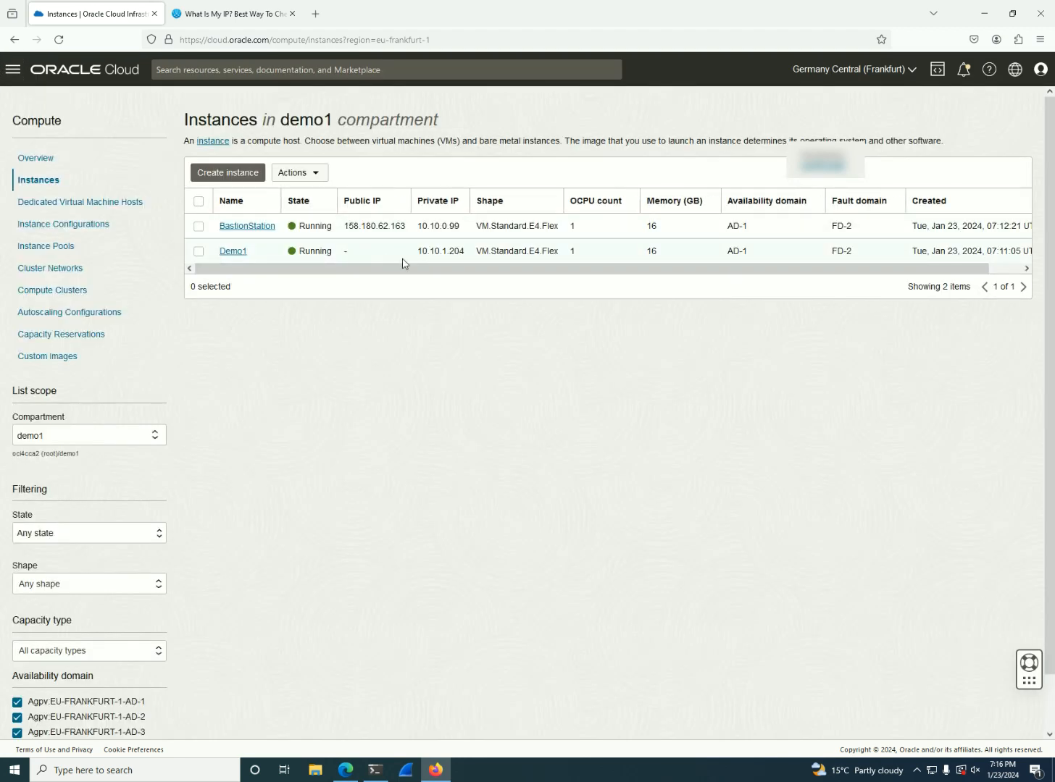
pyautogui.moveTo(452, 250); pyautogui.dragTo(423, 252)
pyautogui.rightClick(441, 255)
pyautogui.click(458, 272)
# Search this computer for an installed program matching moba, and close the search
pyautogui.click(14, 769)
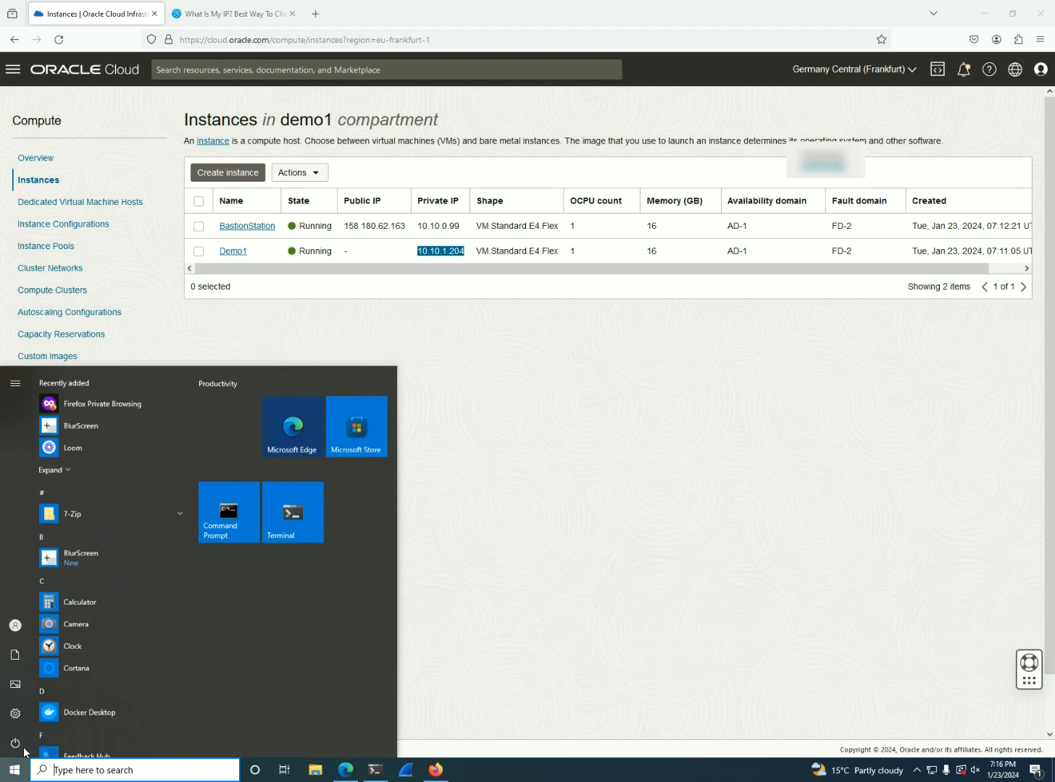
pyautogui.write('mob')
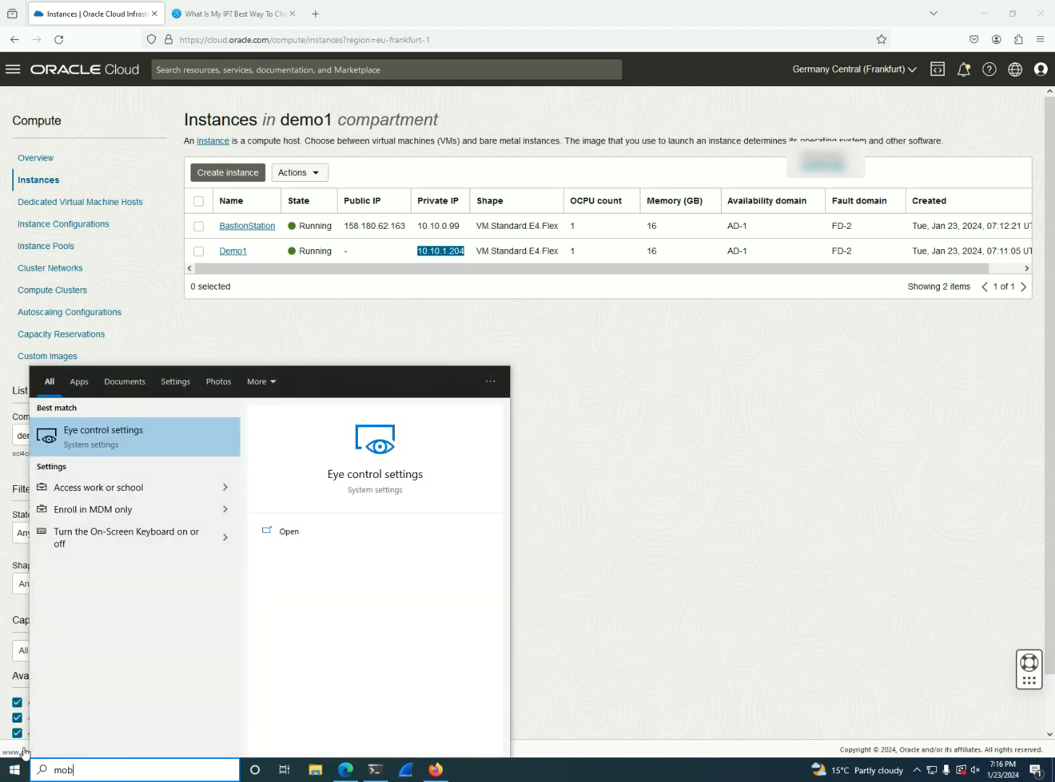
pyautogui.write('a')
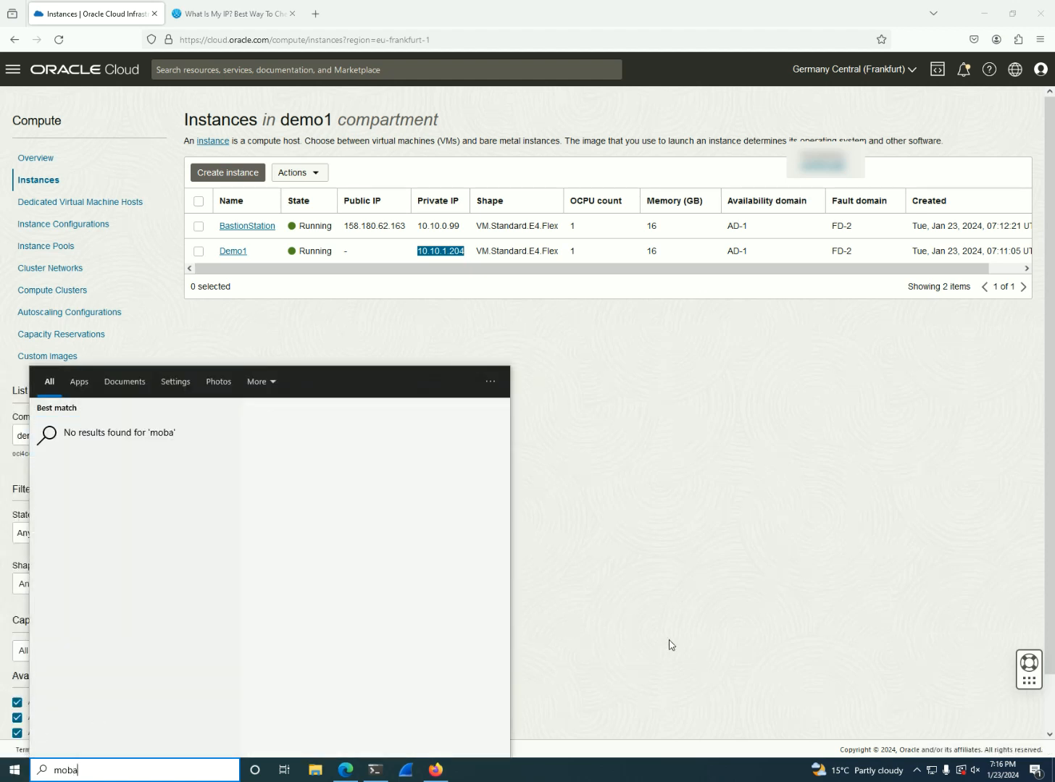
pyautogui.click(667, 641)
# Search Google for mobaxterm in a new browser tab
pyautogui.click(315, 14)
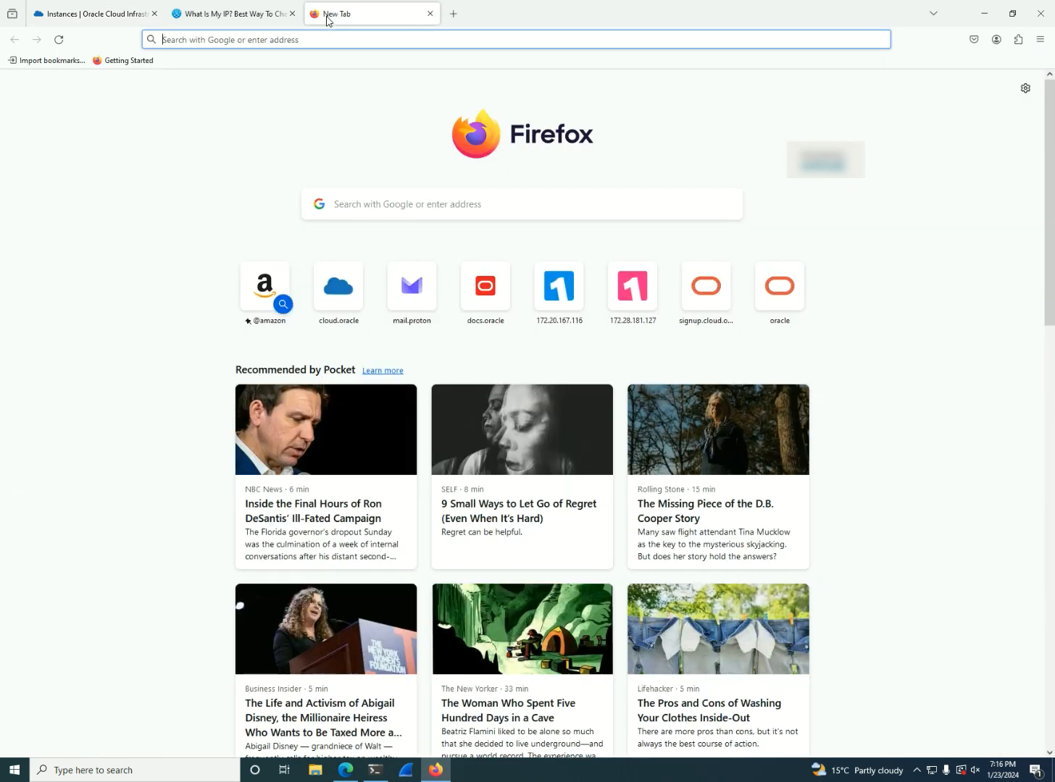
pyautogui.write('ob')
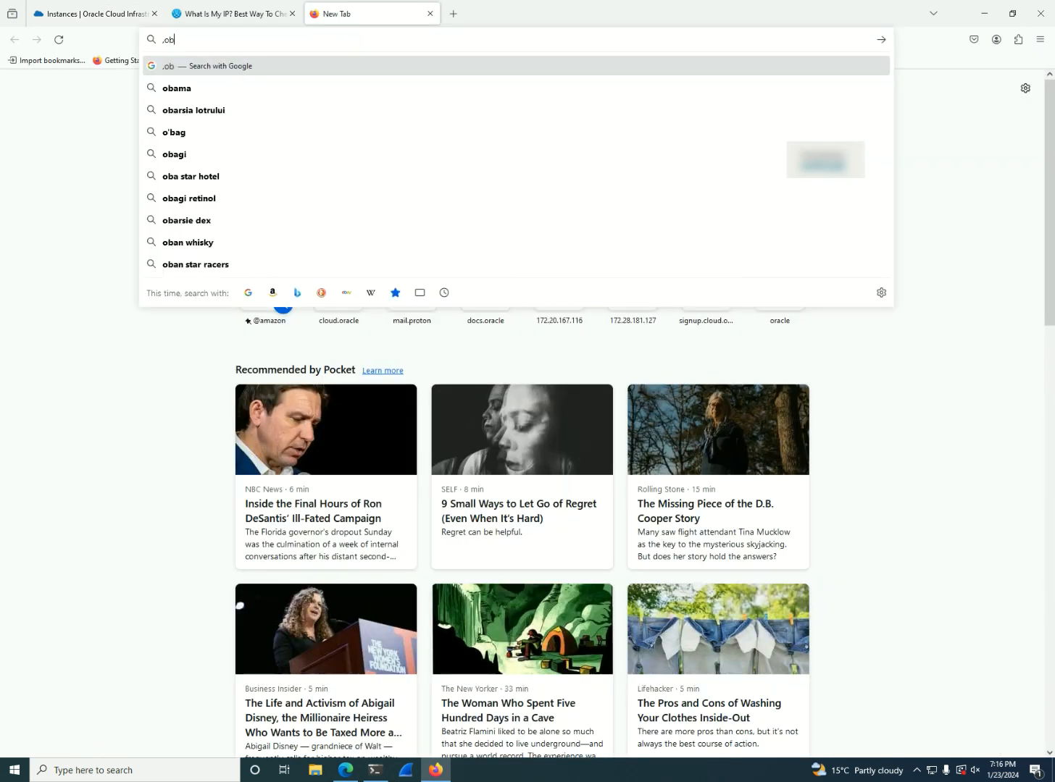
pyautogui.press('BackSpace')
pyautogui.press('BackSpace')
pyautogui.write('moba')
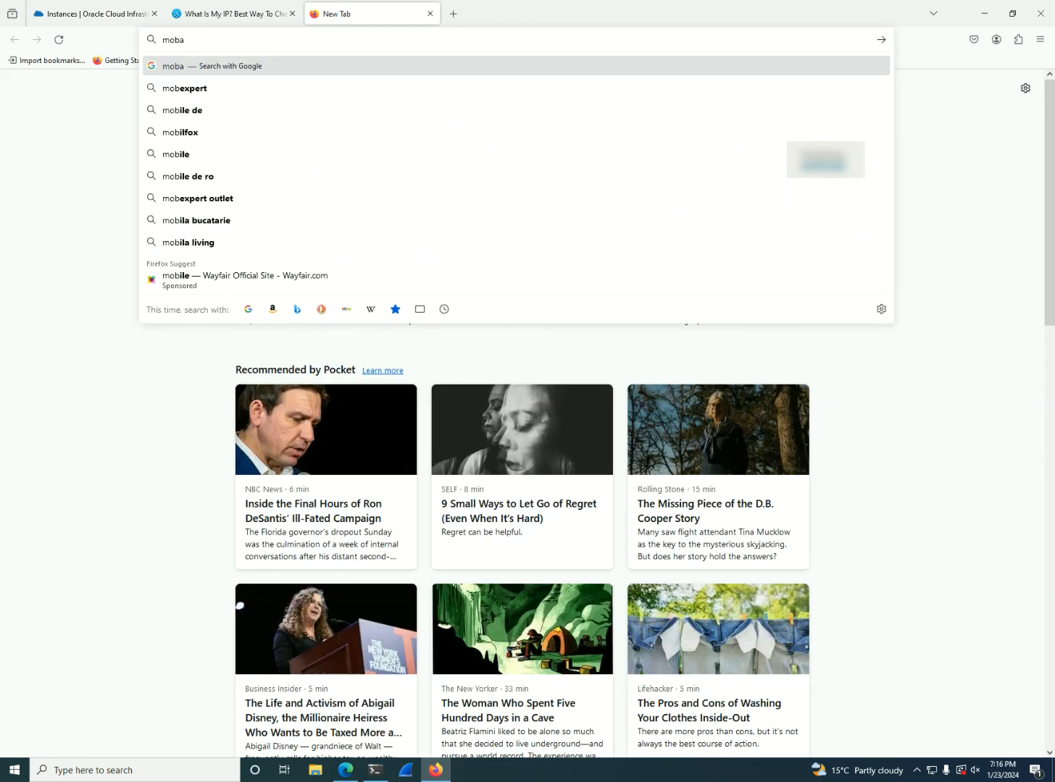
pyautogui.press('Down')
pyautogui.press('Down')
pyautogui.press('Down')
pyautogui.press('Down')
pyautogui.press('Down')
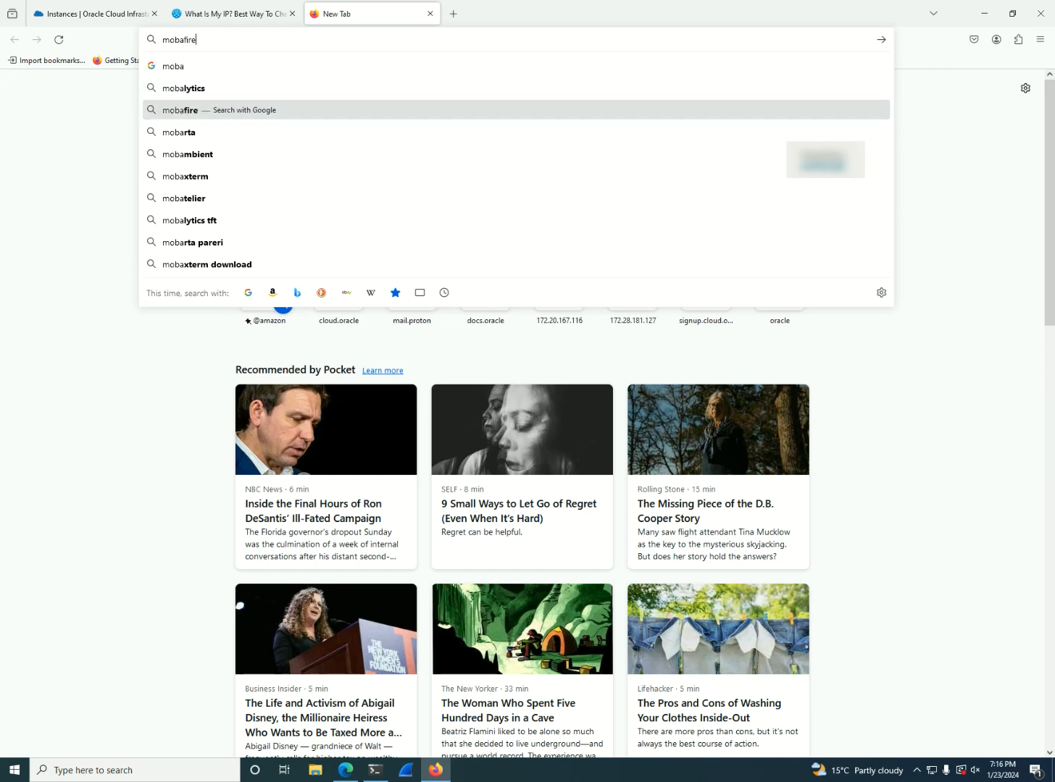
pyautogui.press('Return')
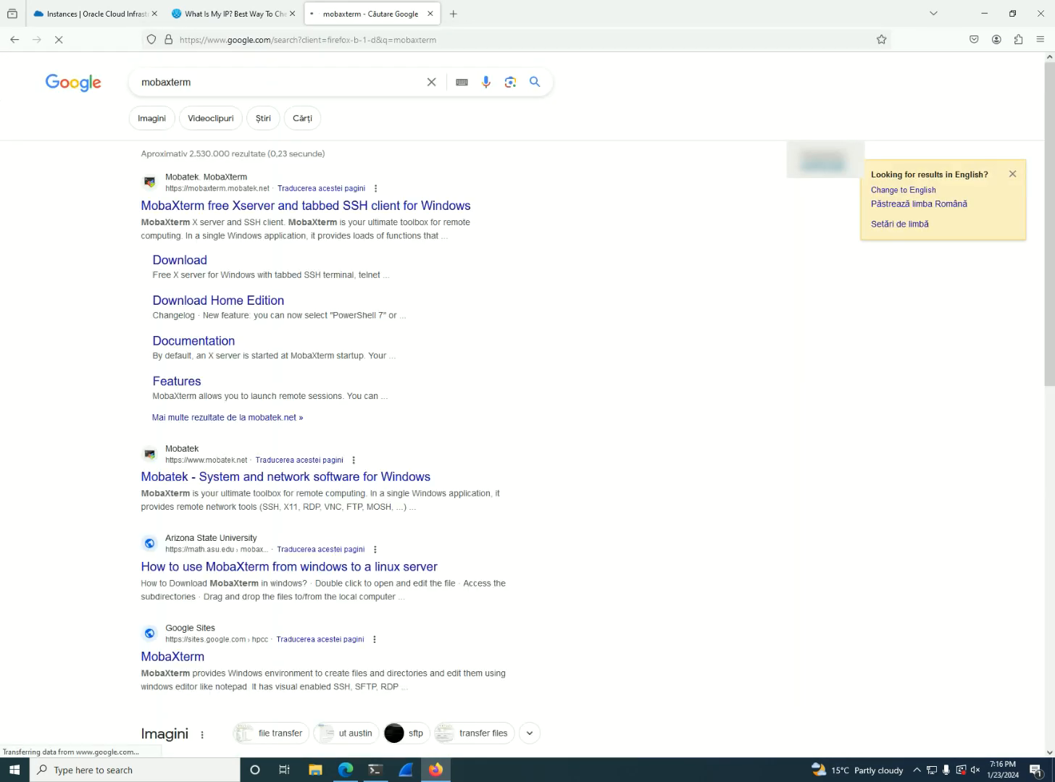
# Open MobaXterm's download page, review the Home Edition's session limit and download the MobaXterm Home Edition v23.6 installer
pyautogui.click(201, 266)
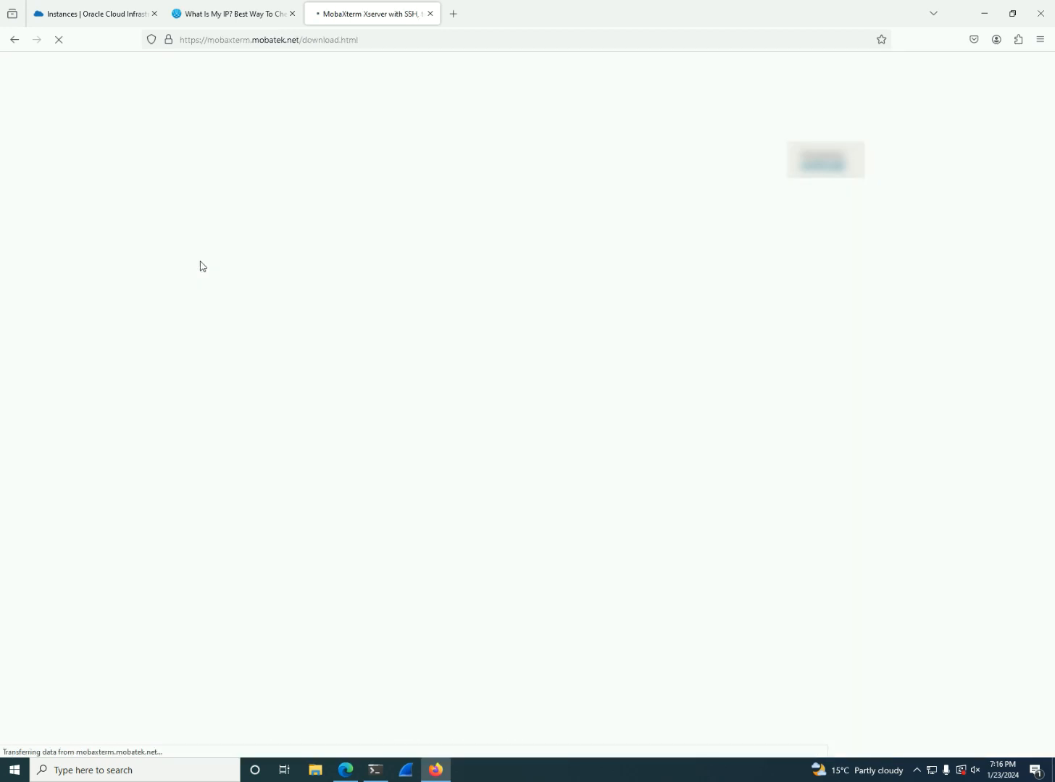
pyautogui.moveTo(414, 413); pyautogui.dragTo(317, 415)
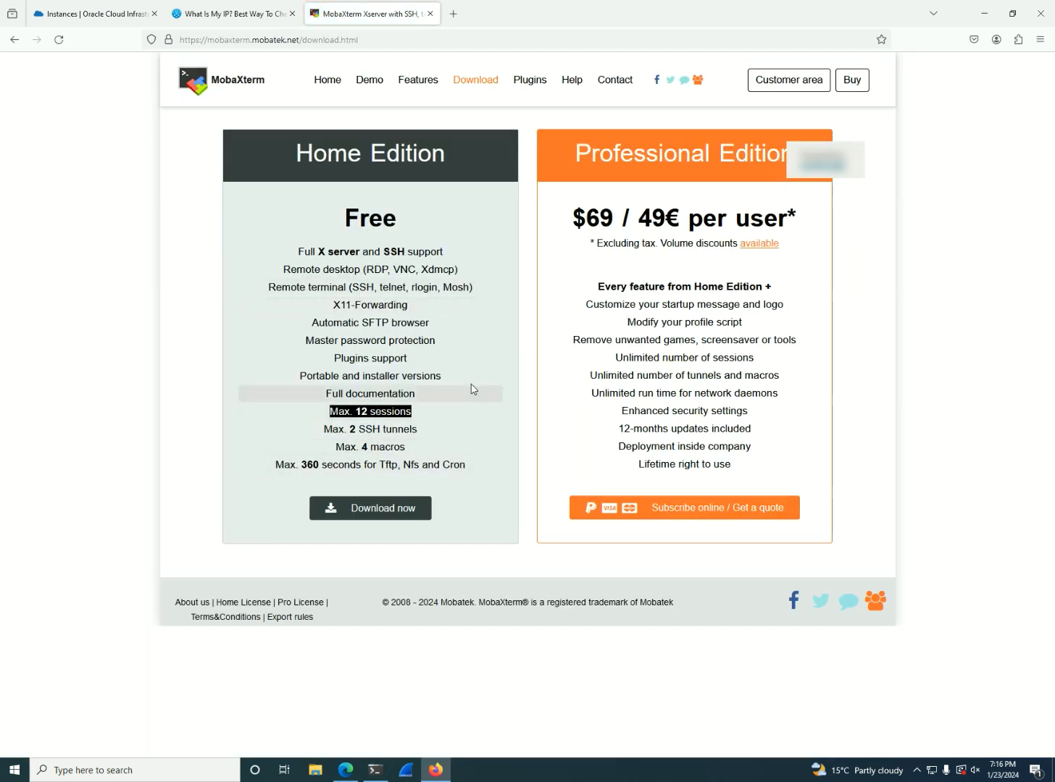
pyautogui.click(553, 325)
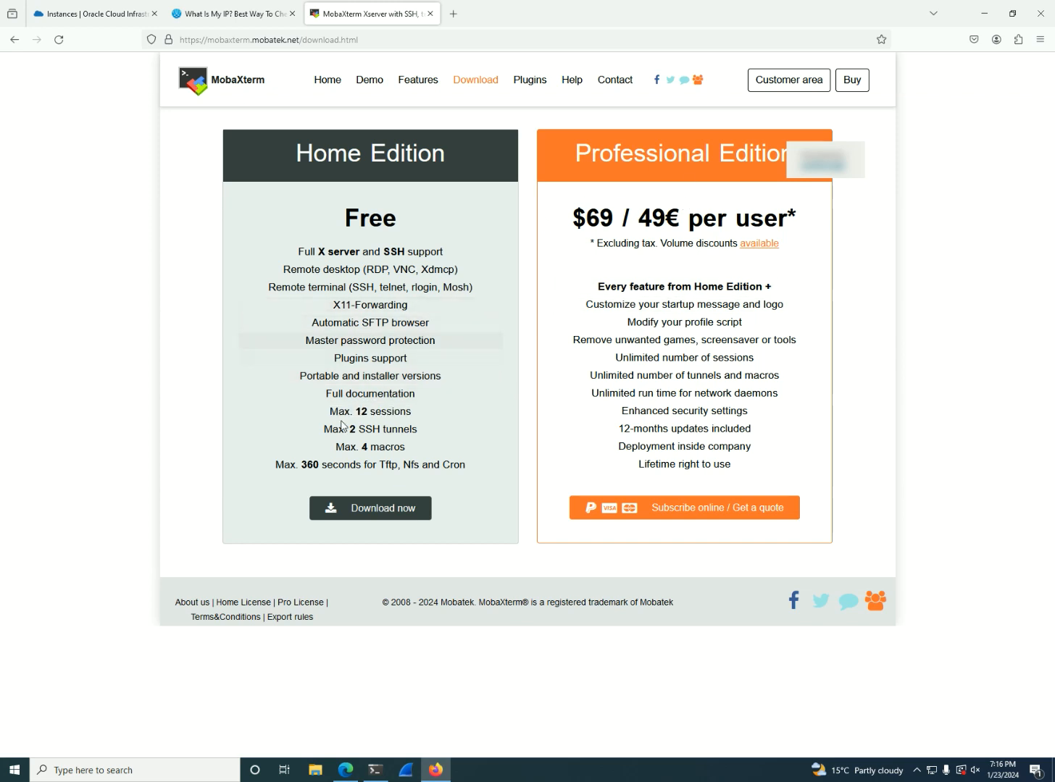
pyautogui.click(370, 515)
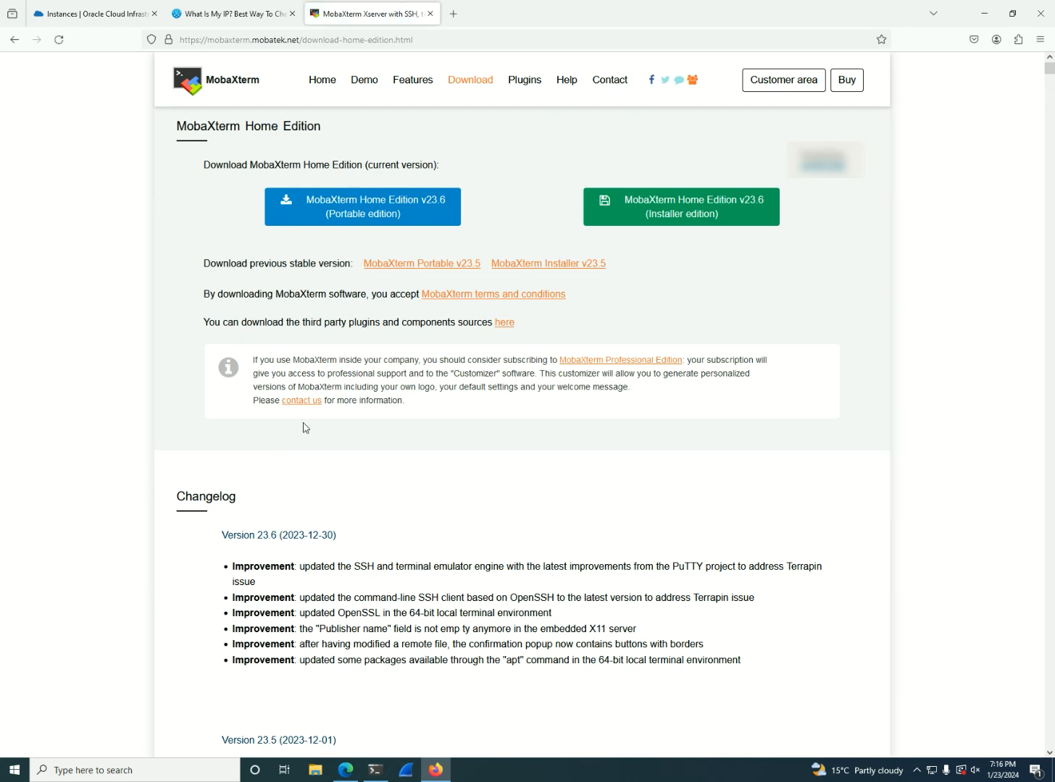
pyautogui.click(701, 225)
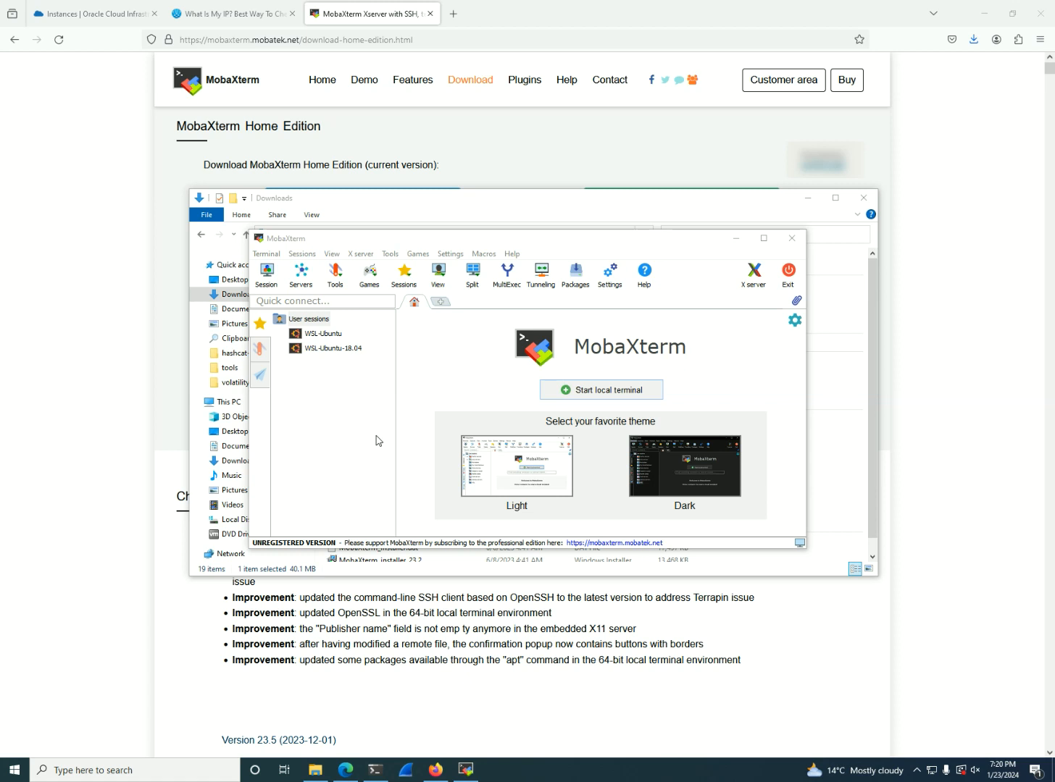
# Start a new SSH session in MobaXterm, and copy Demo1's private IP from the Oracle Cloud instances list in the browser
pyautogui.click(263, 281)
pyautogui.click(280, 251)
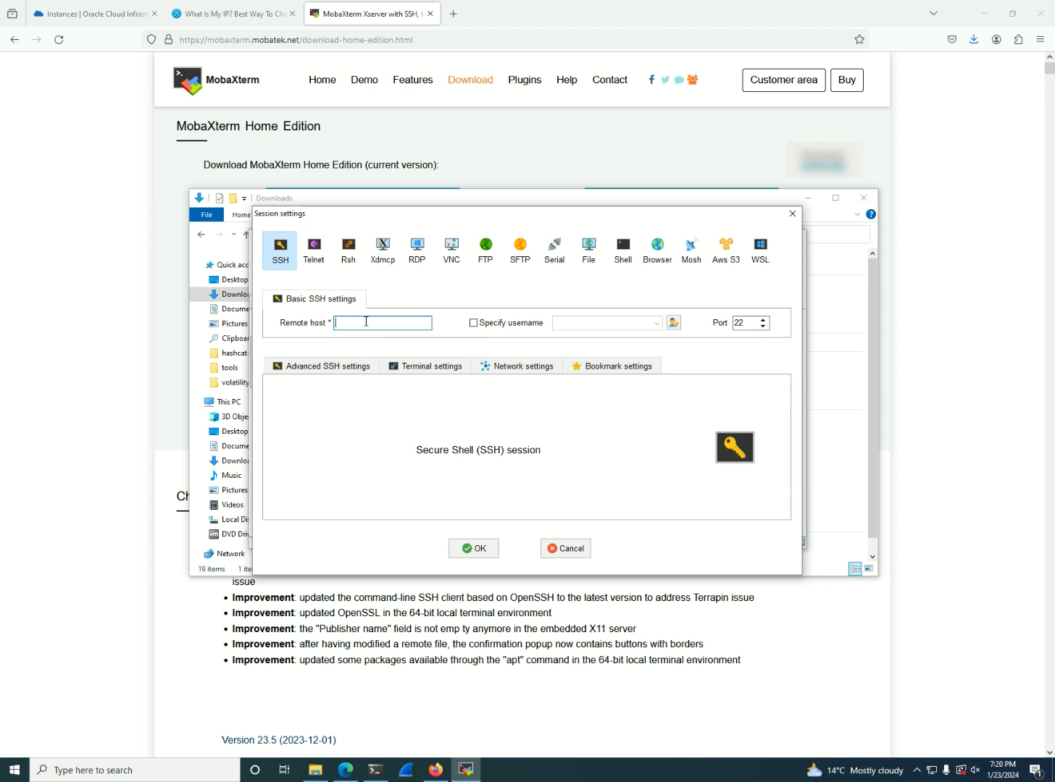
pyautogui.click(101, 14)
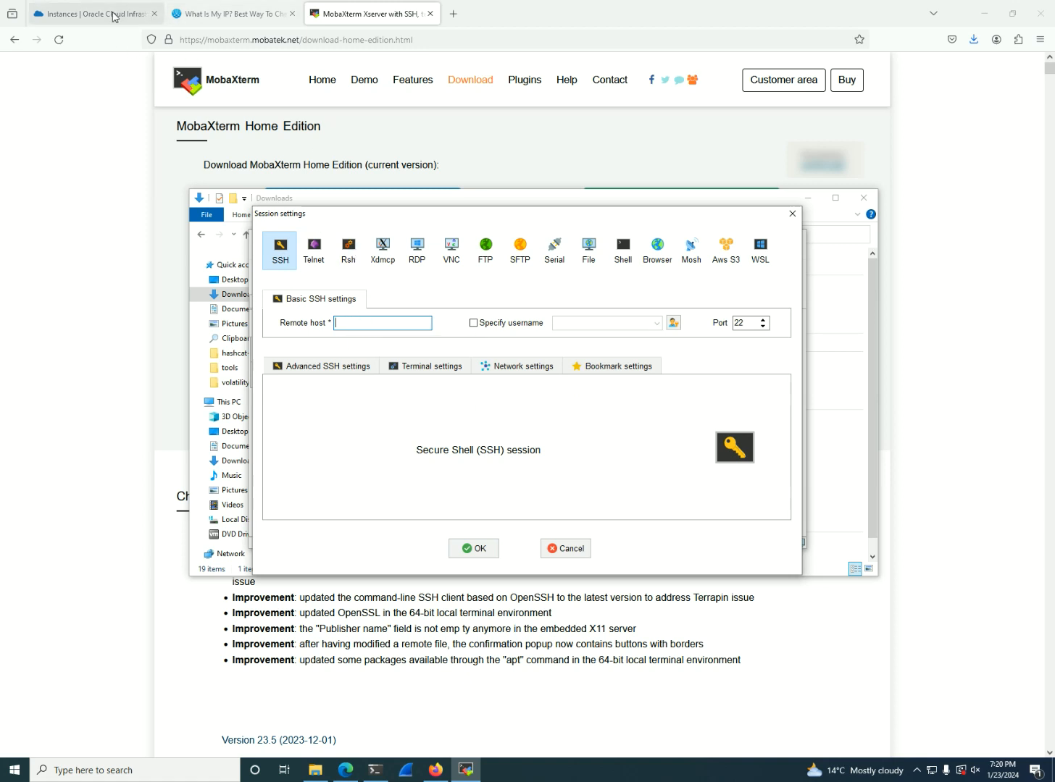
pyautogui.rightClick(440, 250)
pyautogui.tripleClick(427, 249)
pyautogui.rightClick(431, 250)
pyautogui.click(448, 265)
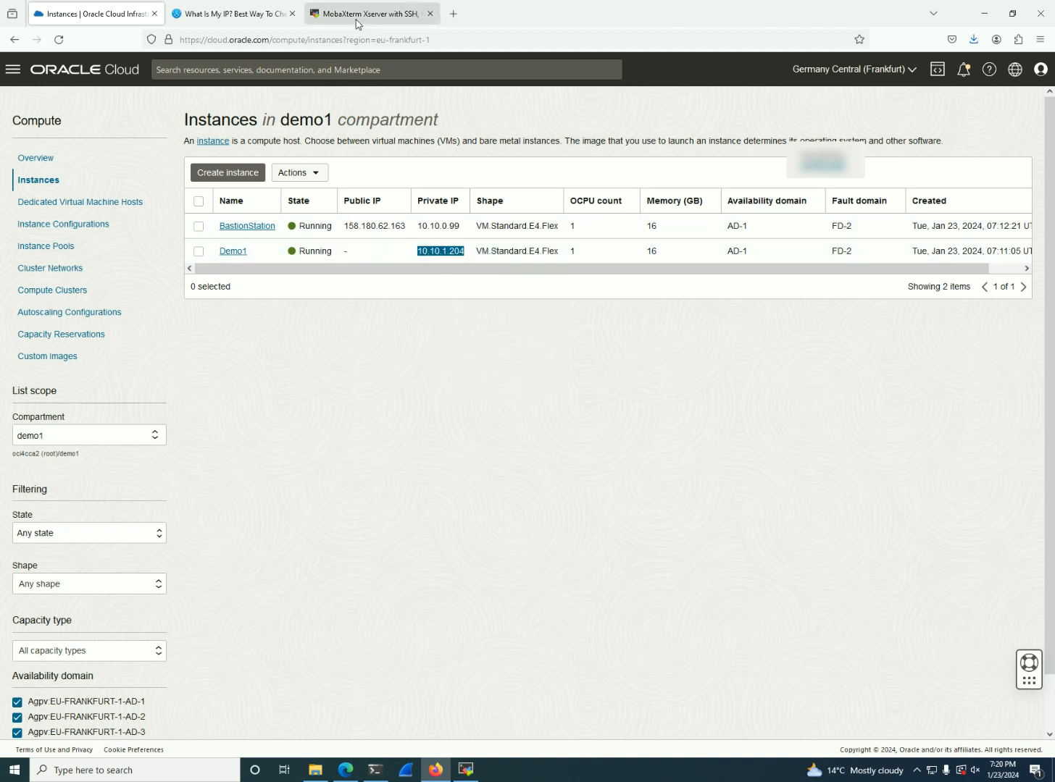
# Back in MobaXterm's session settings, set the remote host to 10.10.1.204 and specify the username opc
pyautogui.click(466, 770)
pyautogui.click(363, 323)
pyautogui.hotkey('ctrl', 'v')
pyautogui.click(490, 323)
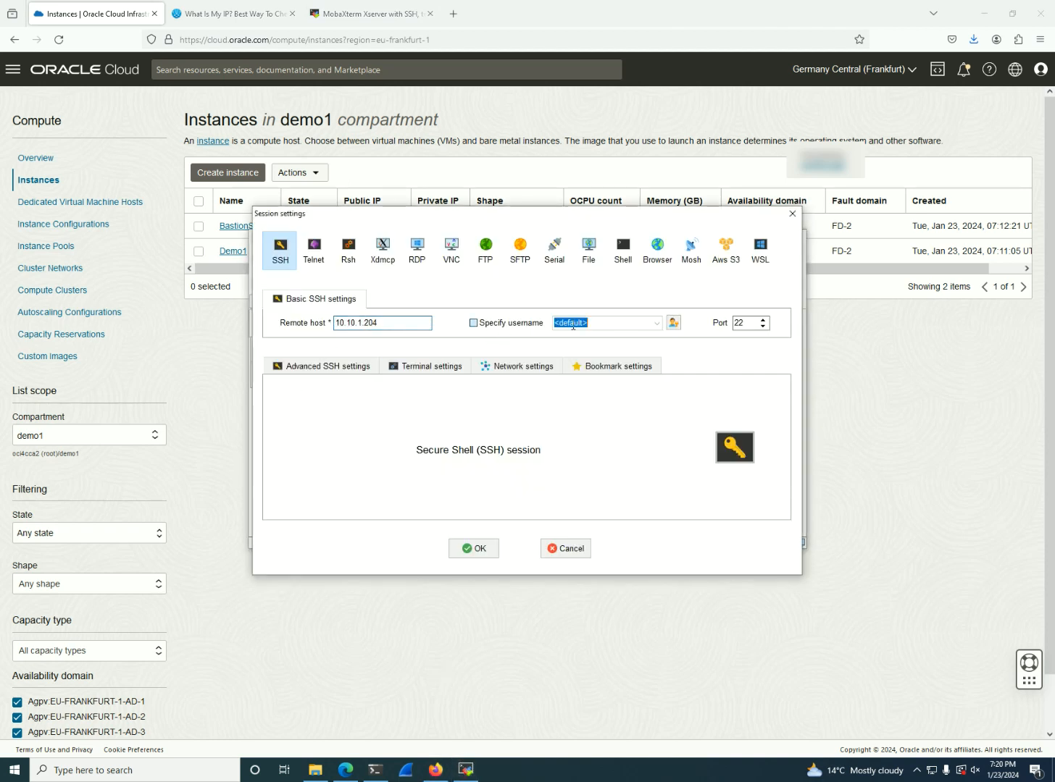
pyautogui.write('opc')
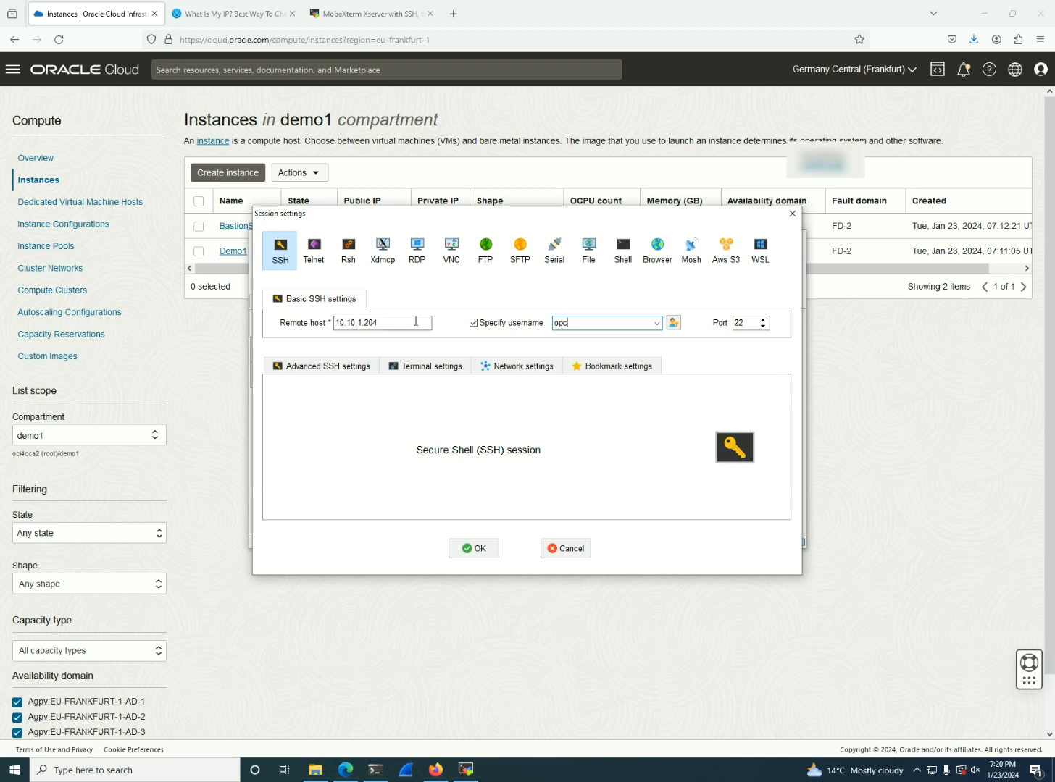
# In the advanced SSH settings, enable the use of a private key and choose the SSH key file from the Downloads folder
pyautogui.click(341, 366)
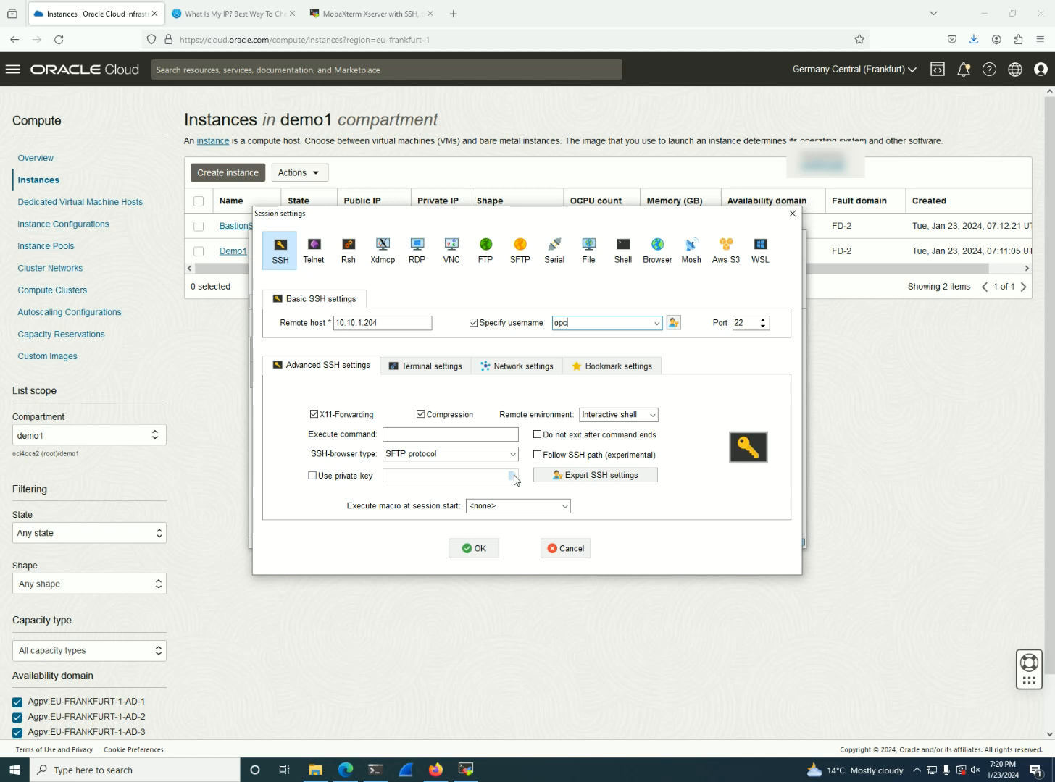
pyautogui.click(332, 476)
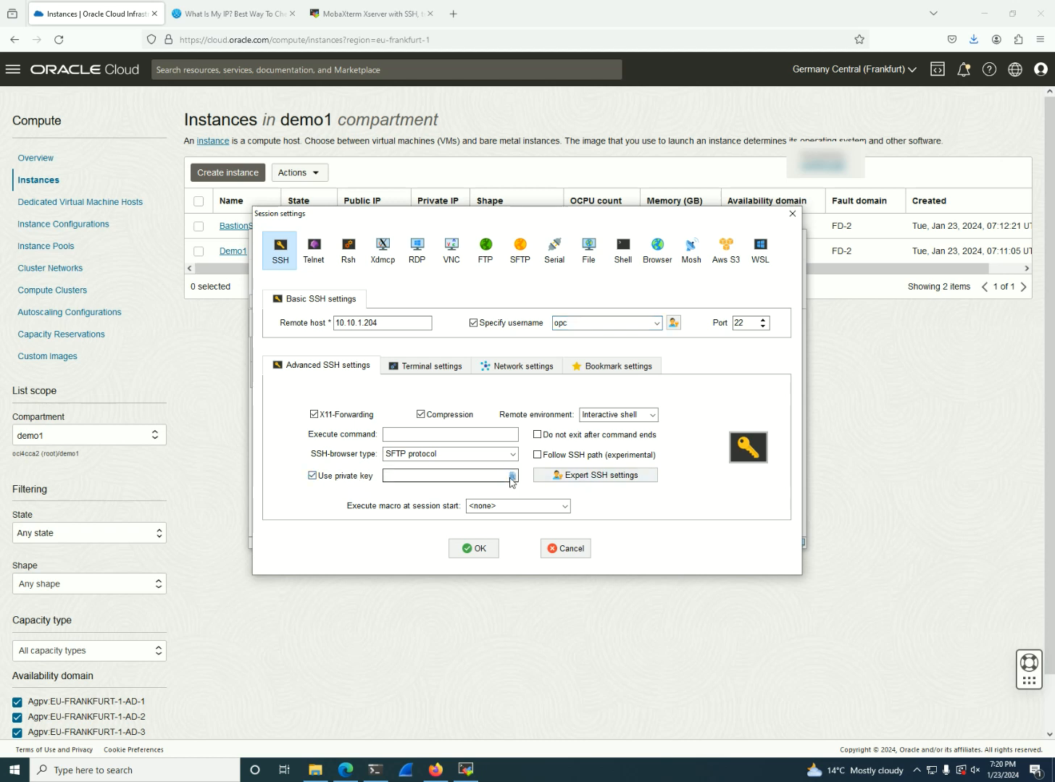
pyautogui.click(512, 475)
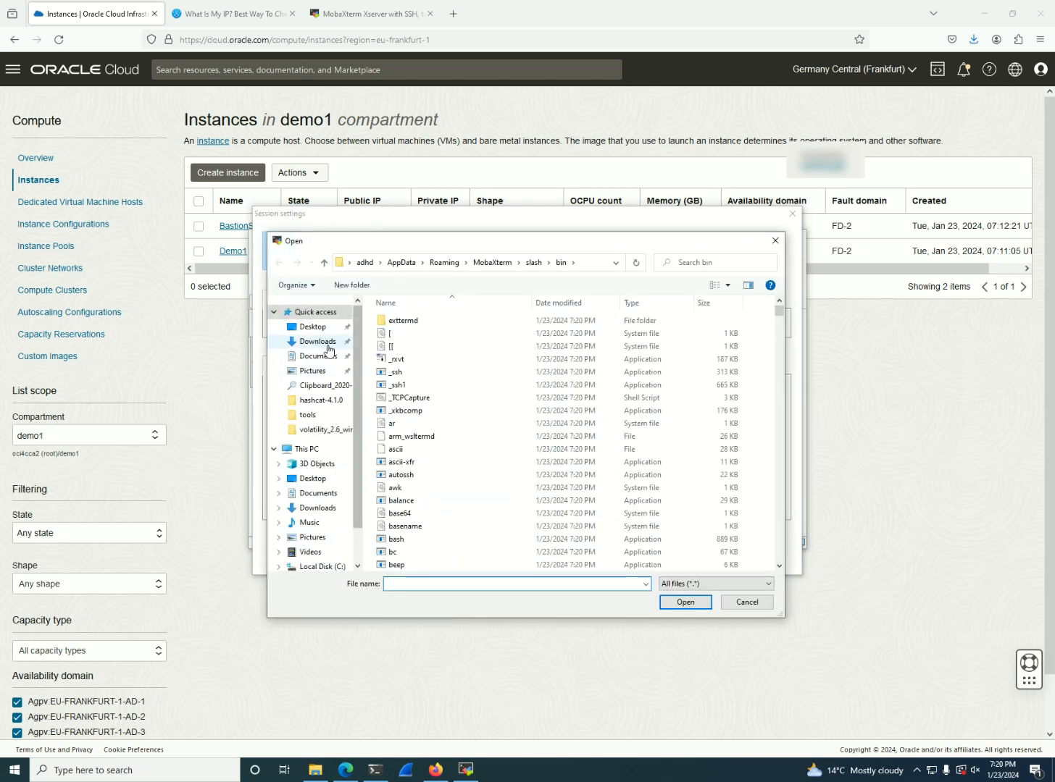
pyautogui.click(318, 341)
pyautogui.doubleClick(465, 363)
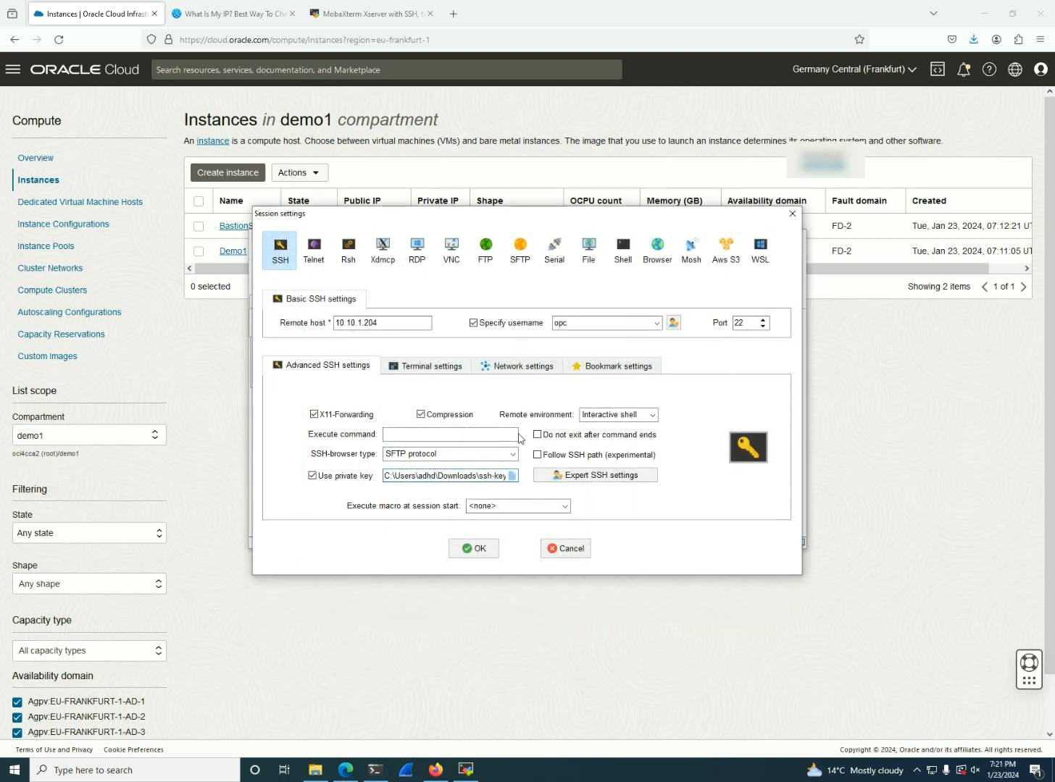
# In the session's network settings, define an SSH jump host with BastionStation's public IP, 158.180.62.163, copied from the instances list, as gateway host
pyautogui.click(515, 368)
pyautogui.click(493, 420)
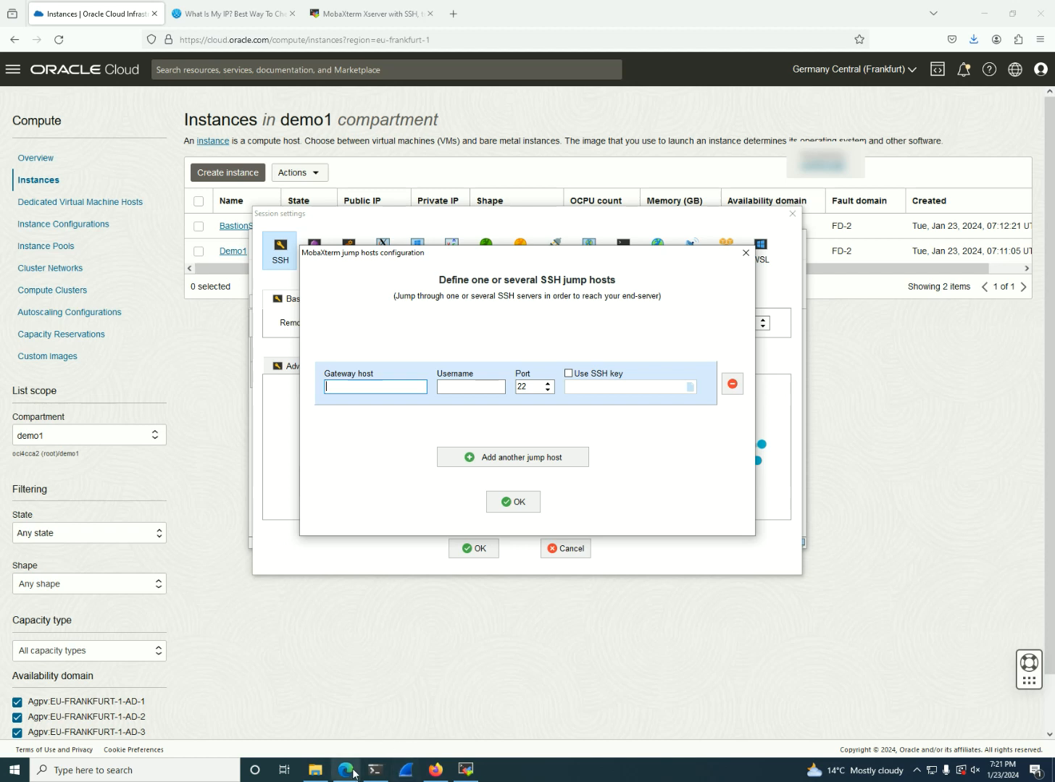
pyautogui.click(218, 305)
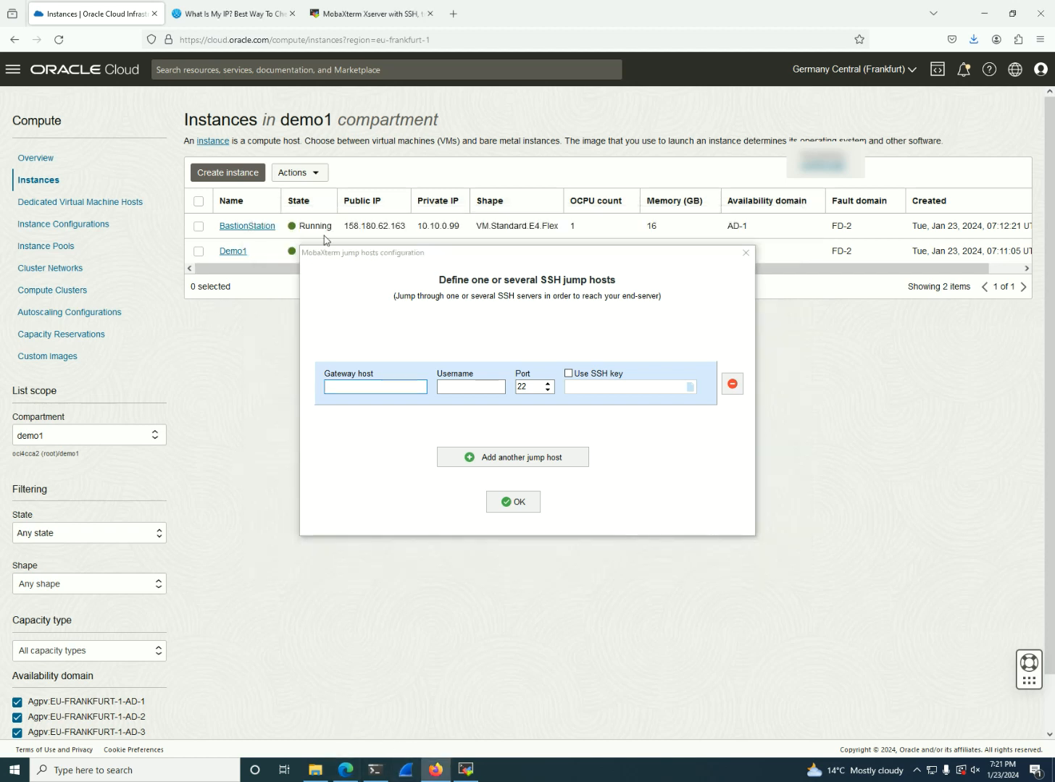
pyautogui.tripleClick(380, 226)
pyautogui.rightClick(380, 226)
pyautogui.click(401, 239)
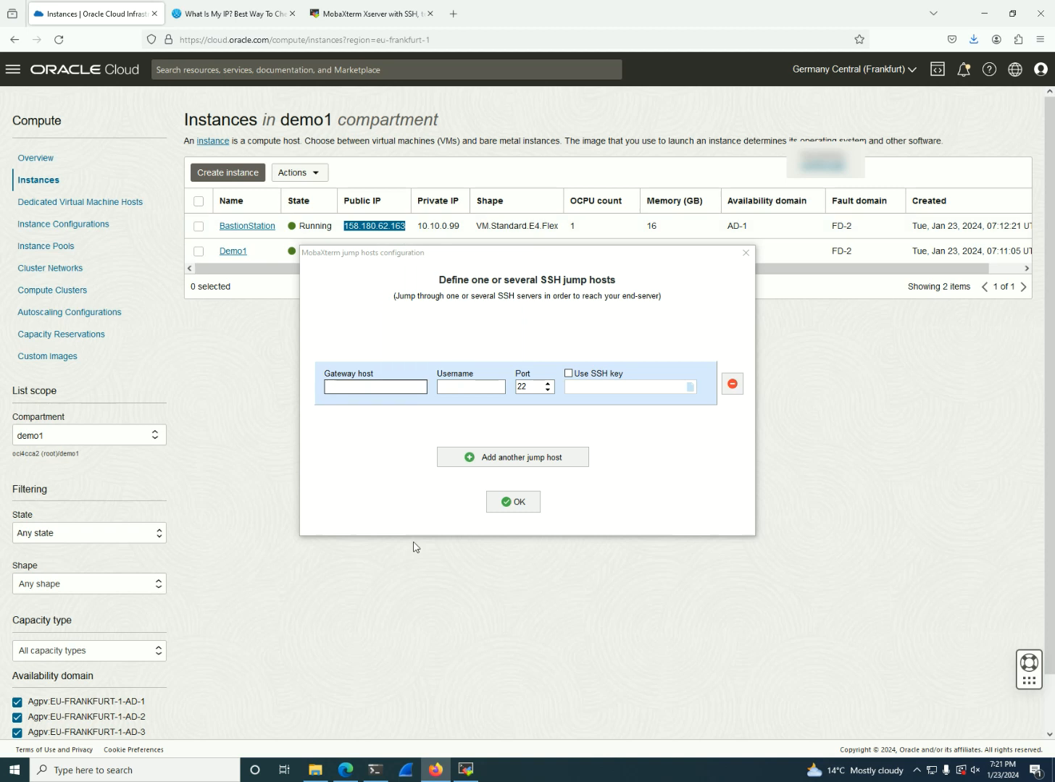
pyautogui.click(465, 769)
pyautogui.click(372, 387)
pyautogui.hotkey('ctrl', 'v')
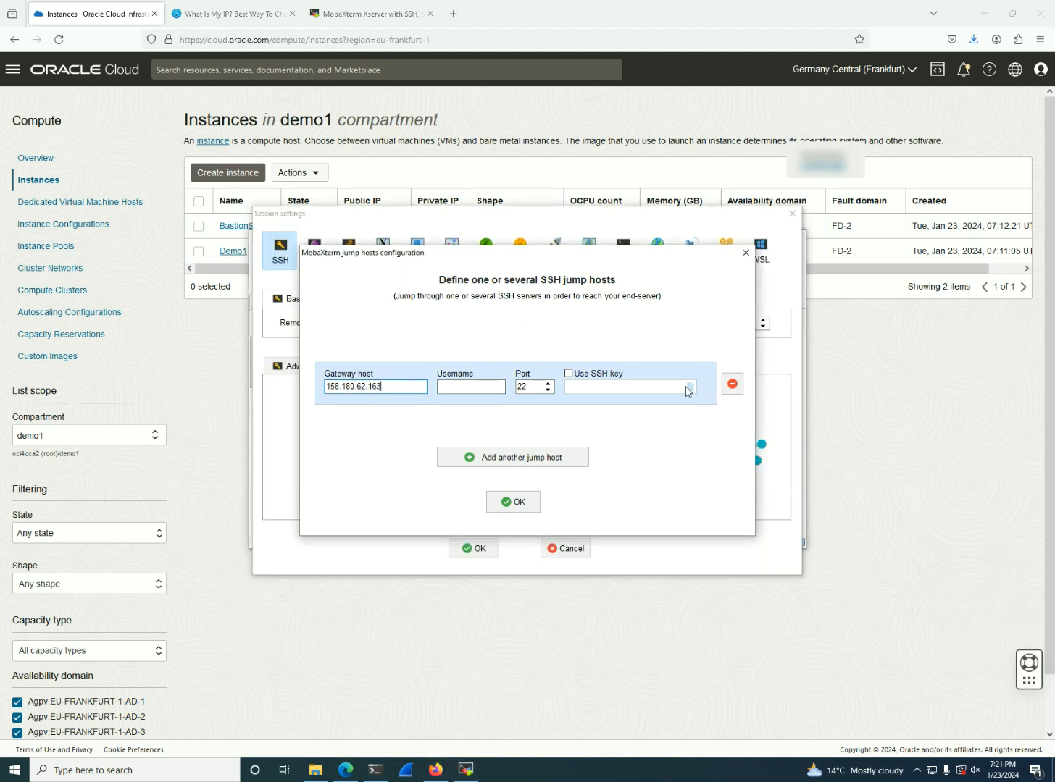
# Set the jump host's username to opc, enable its SSH key with the key file from Downloads, and accept the configuration
pyautogui.click(485, 388)
pyautogui.click(568, 373)
pyautogui.click(681, 389)
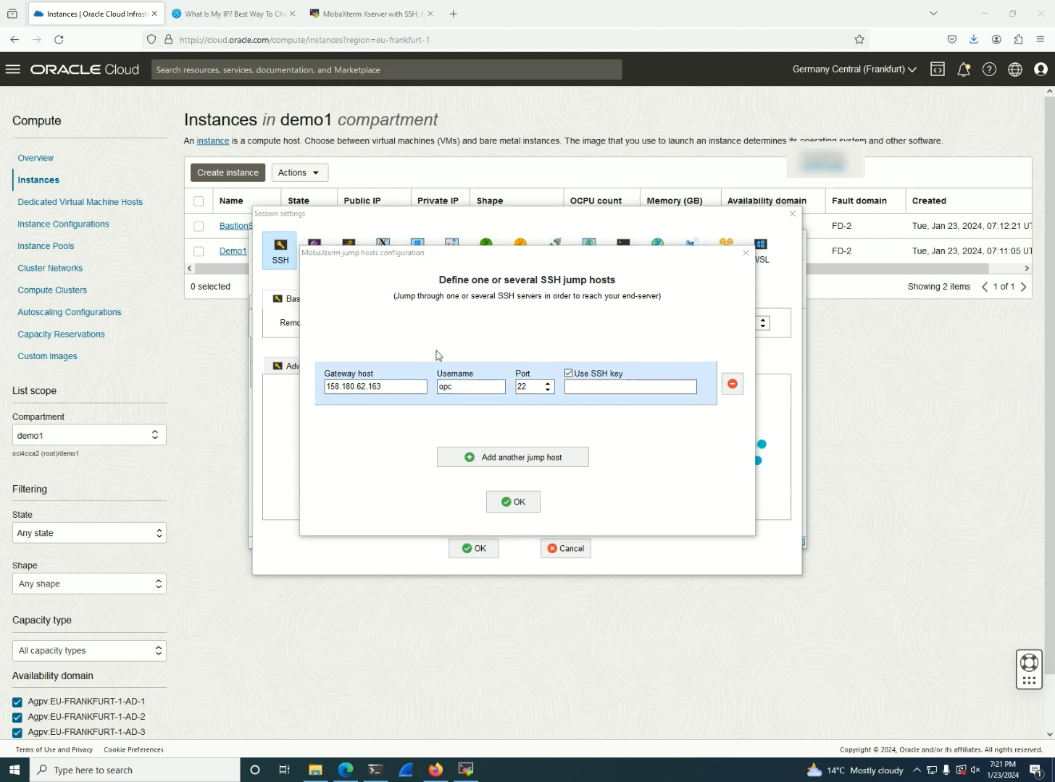
pyautogui.doubleClick(472, 397)
pyautogui.click(512, 502)
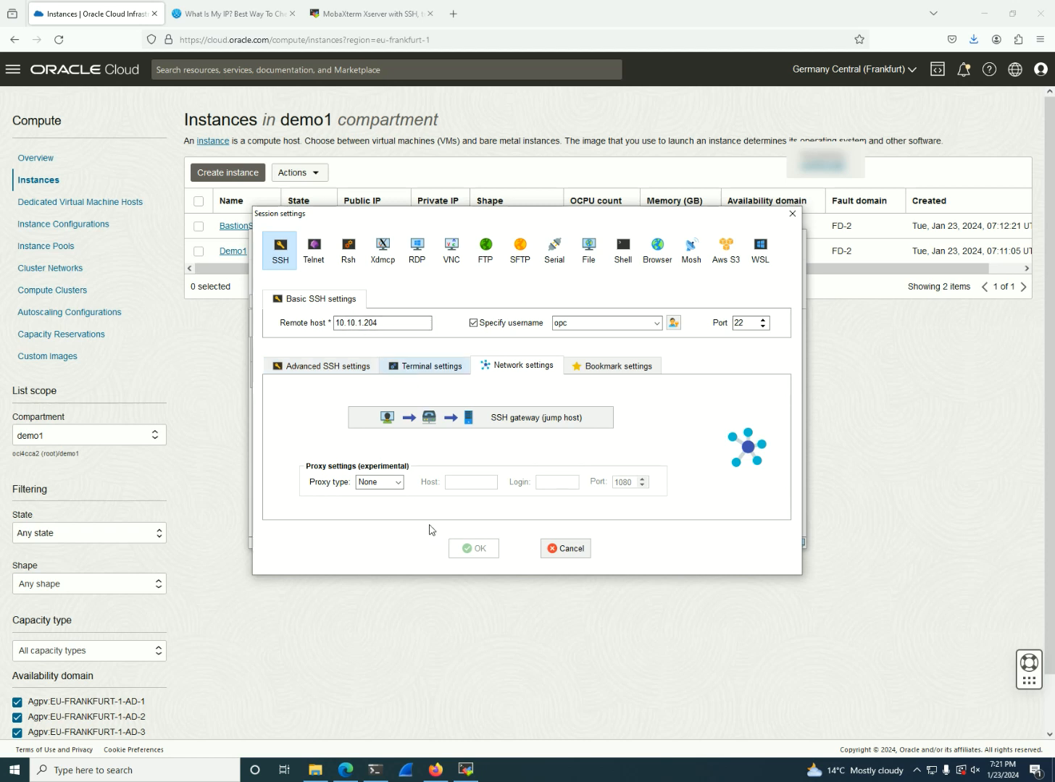
# Review the advanced, terminal and jump host settings of the SSH session, then save the session
pyautogui.click(327, 366)
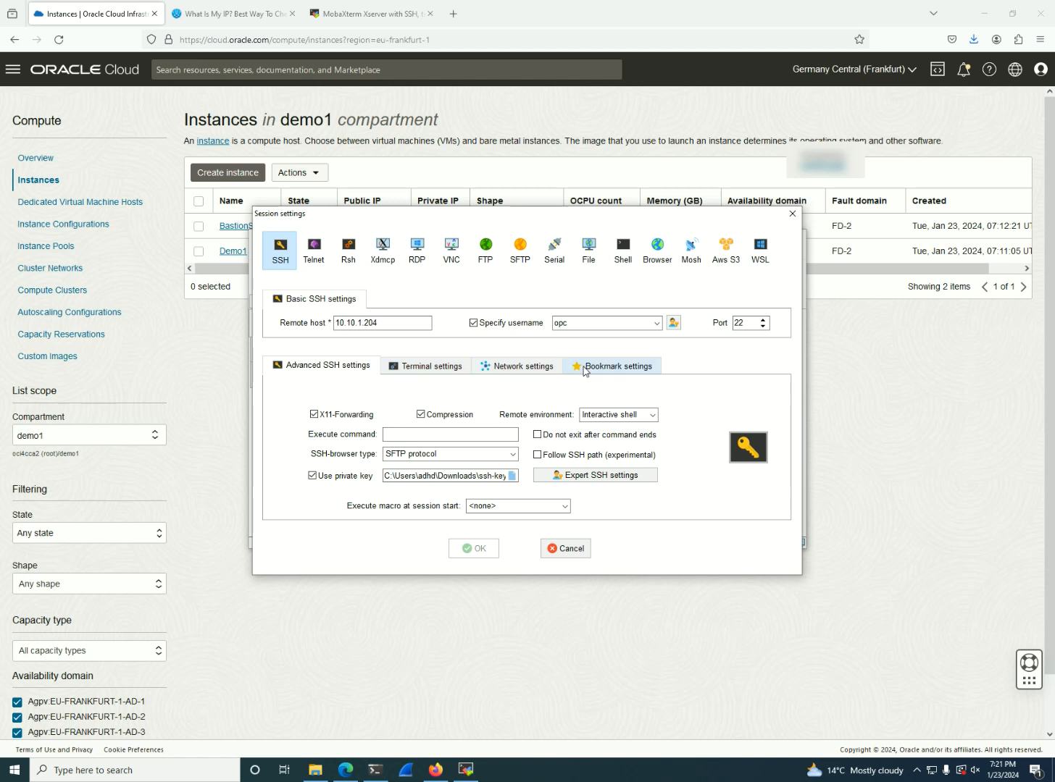
pyautogui.click(431, 367)
pyautogui.click(503, 367)
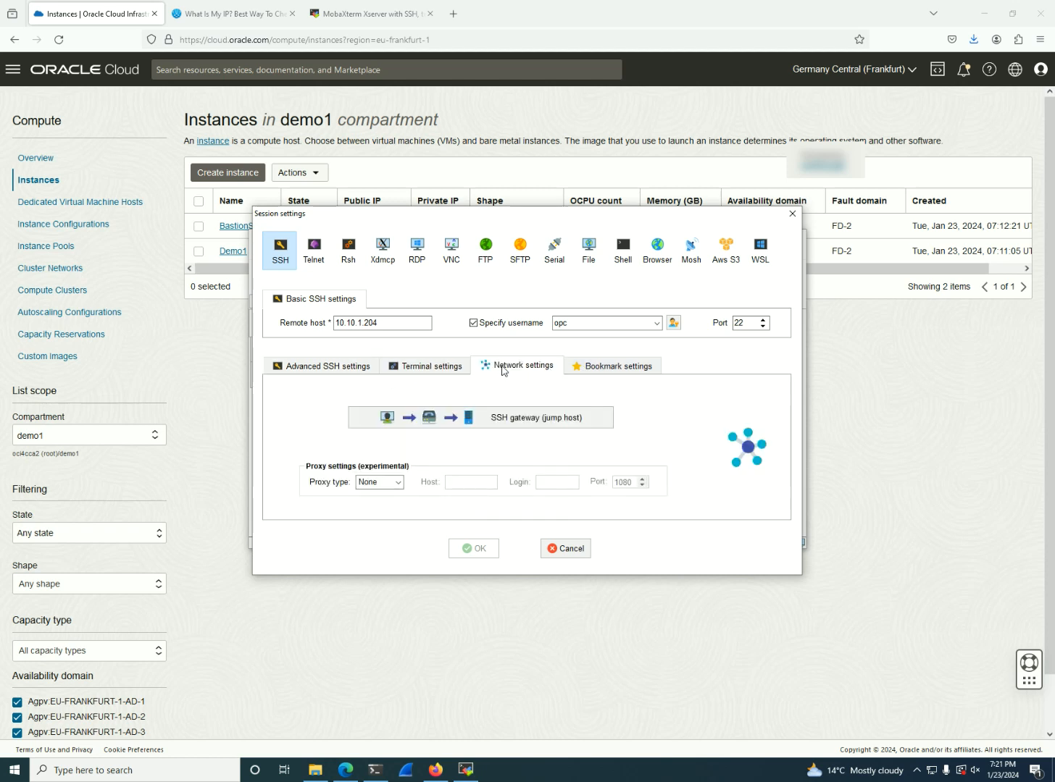
pyautogui.click(497, 422)
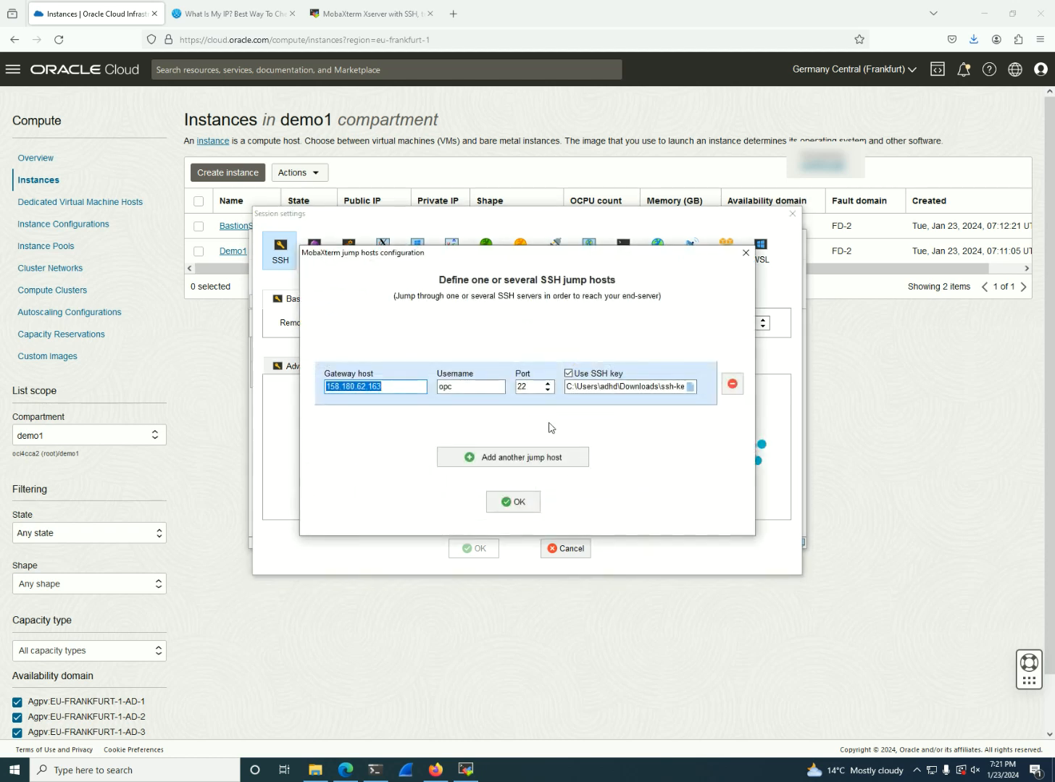
pyautogui.click(513, 502)
pyautogui.click(400, 327)
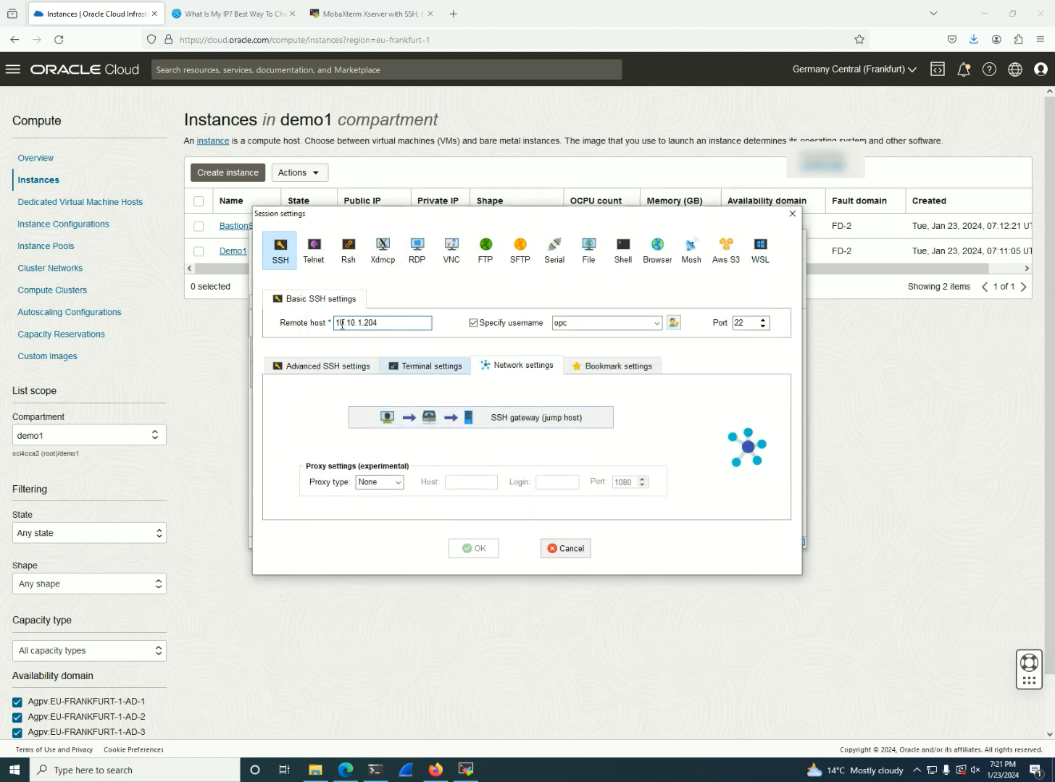
pyautogui.doubleClick(591, 326)
pyautogui.press('Return')
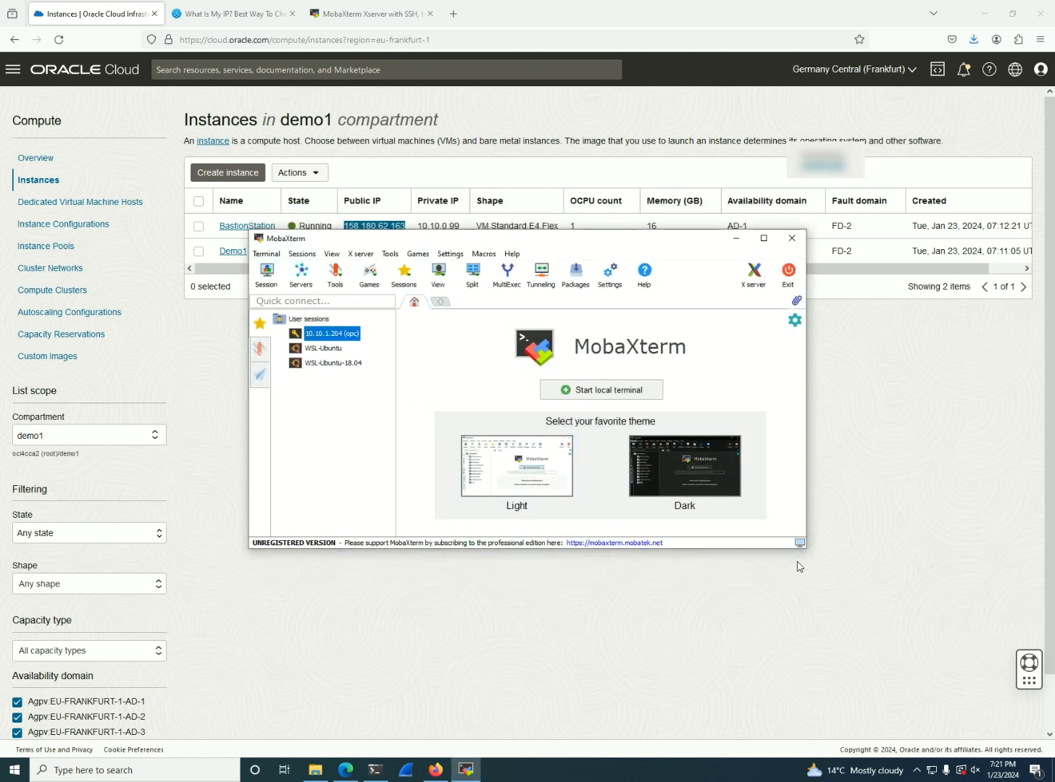
# Enlarge the MobaXterm window and examine the saved 10.10.1.204 (opc) session's details and available actions
pyautogui.moveTo(808, 551); pyautogui.dragTo(971, 689)
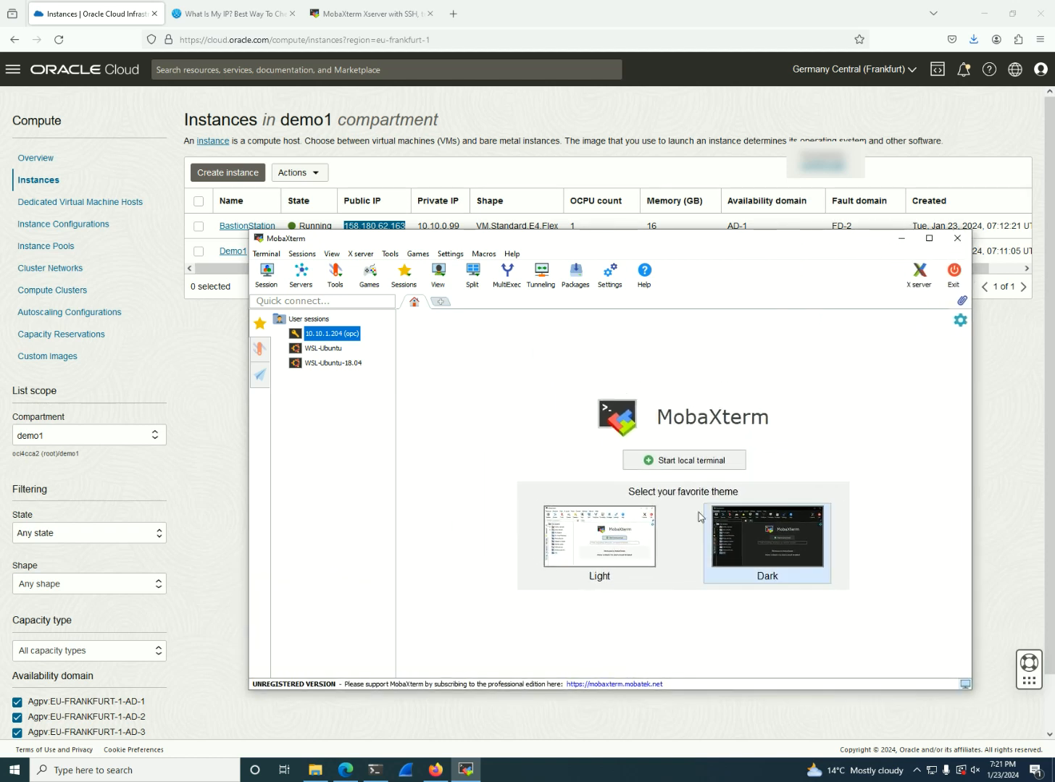
pyautogui.click(329, 413)
pyautogui.click(322, 335)
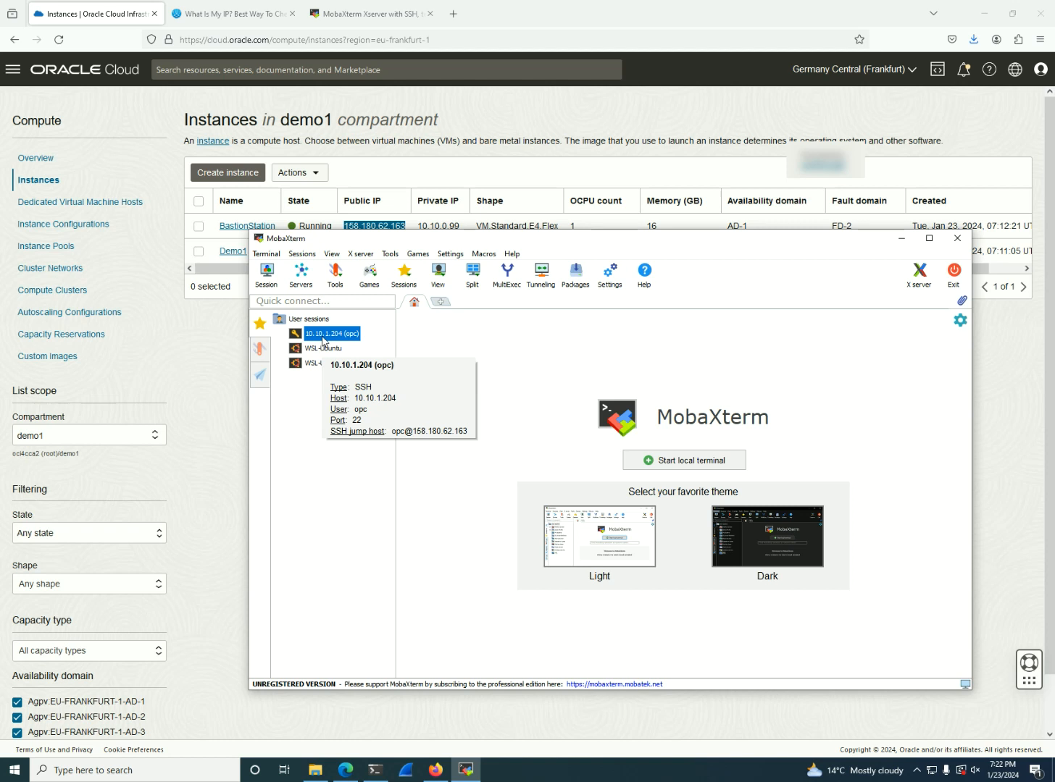
pyautogui.rightClick(322, 336)
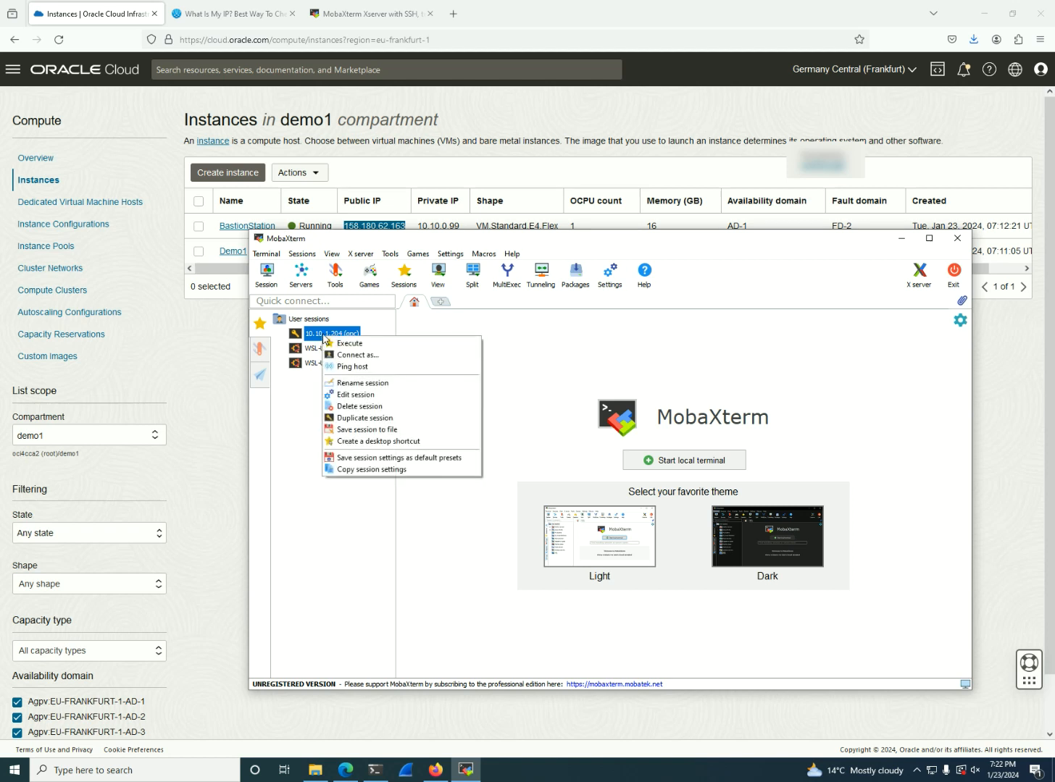
pyautogui.click(334, 341)
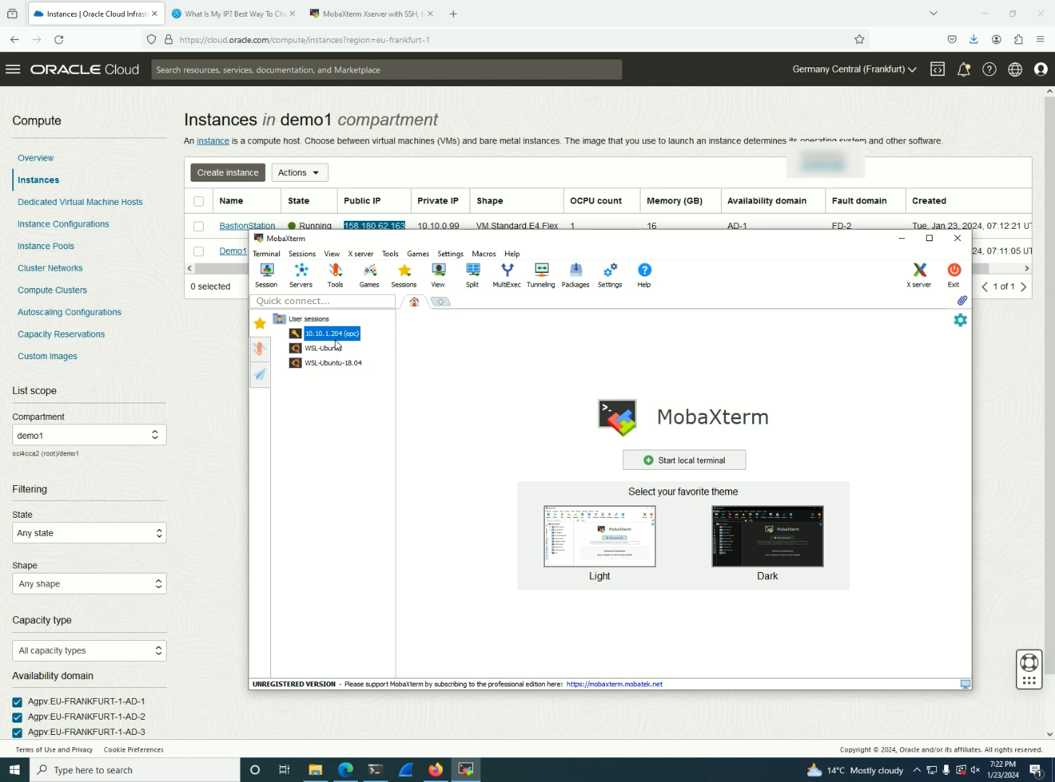
pyautogui.click(347, 459)
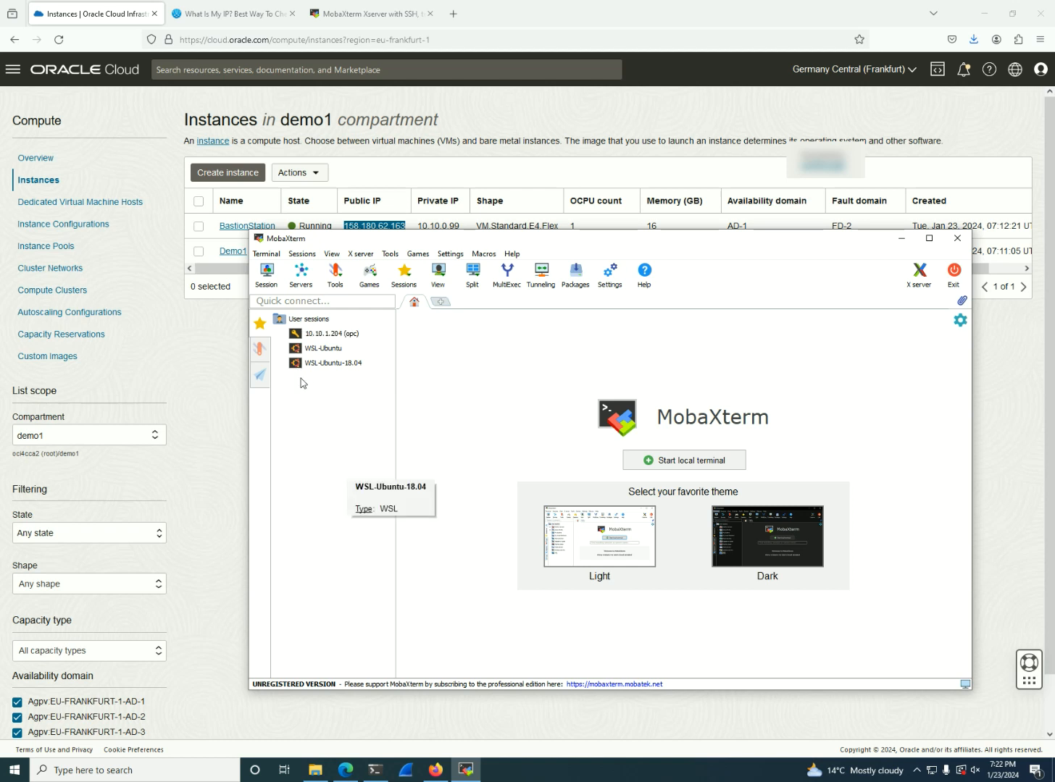
pyautogui.click(335, 336)
pyautogui.rightClick(337, 337)
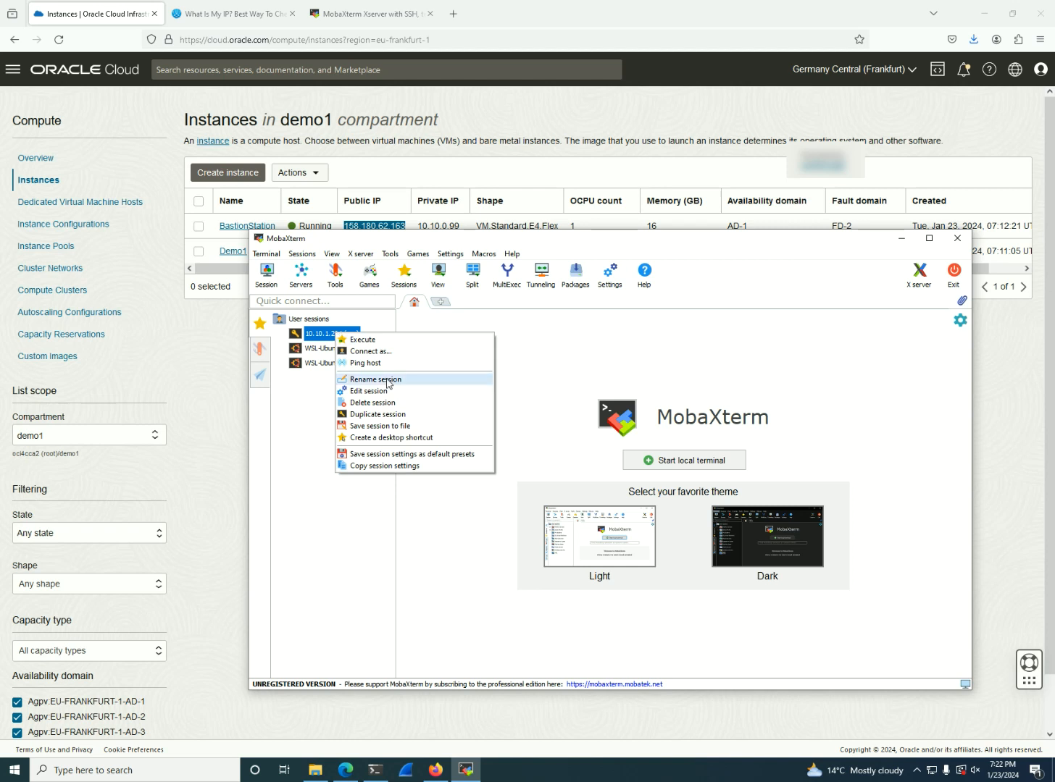
pyautogui.click(20, 418)
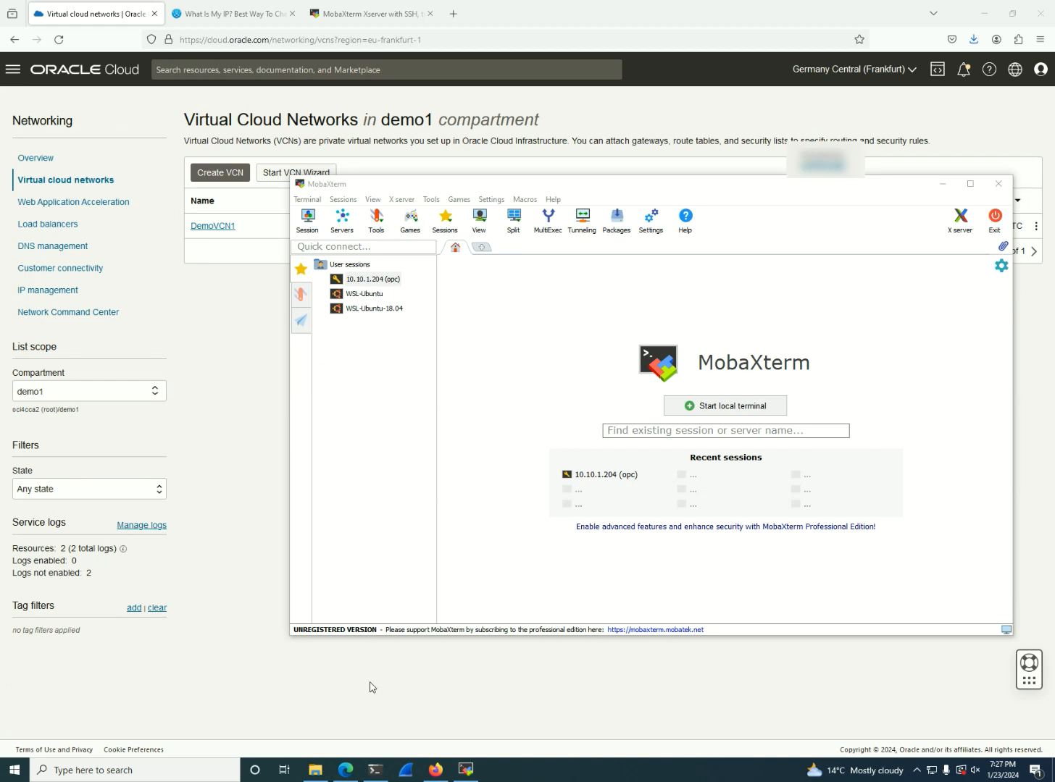
# Check the PowerShell SSH session to BastionStation, and examine the SSH ingress rule in DemoVCN1's default security list in the browser
pyautogui.click(392, 774)
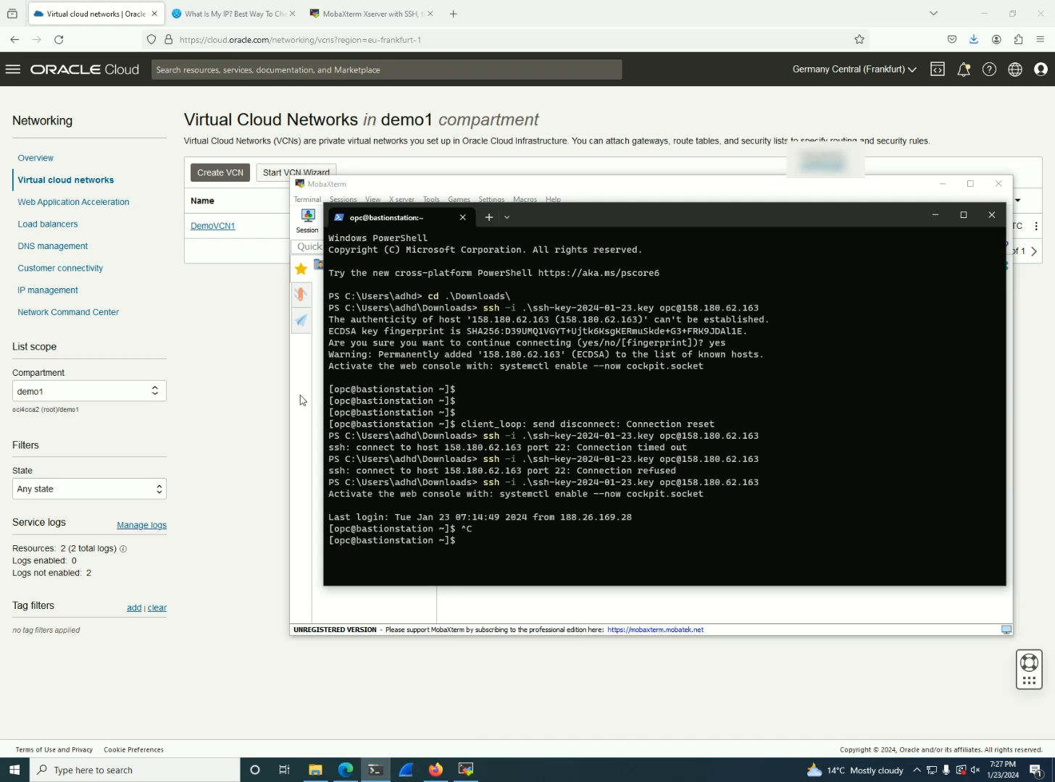
pyautogui.click(213, 228)
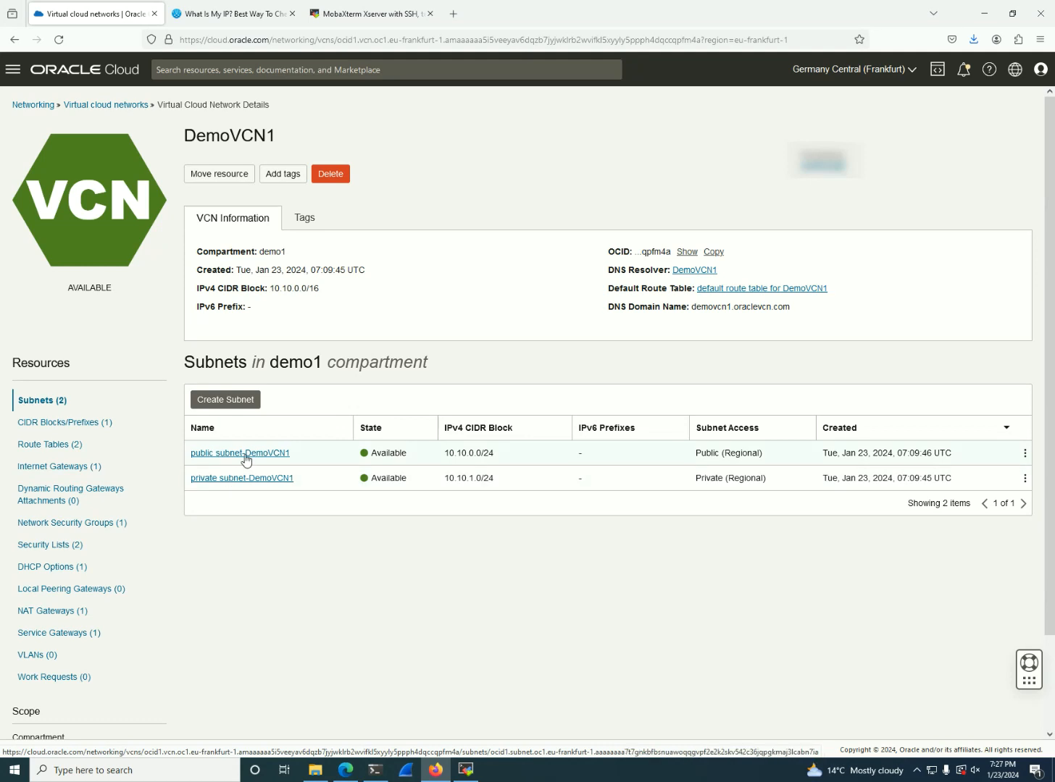
pyautogui.click(91, 548)
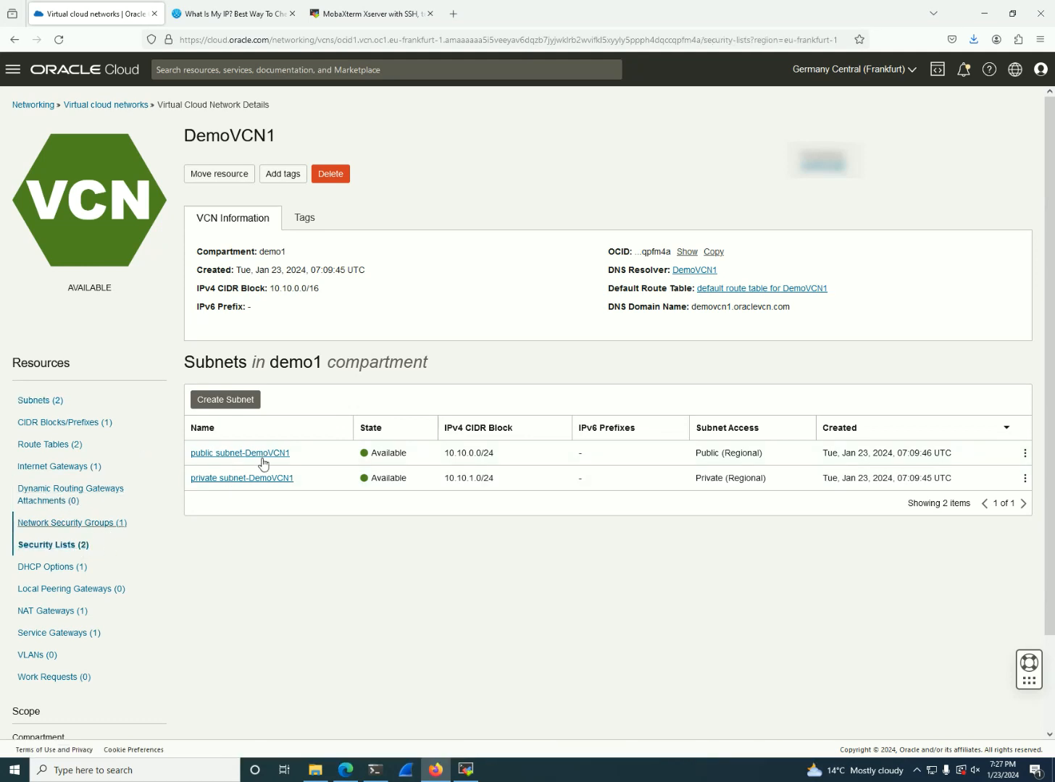
pyautogui.click(271, 501)
pyautogui.moveTo(431, 576); pyautogui.dragTo(346, 567)
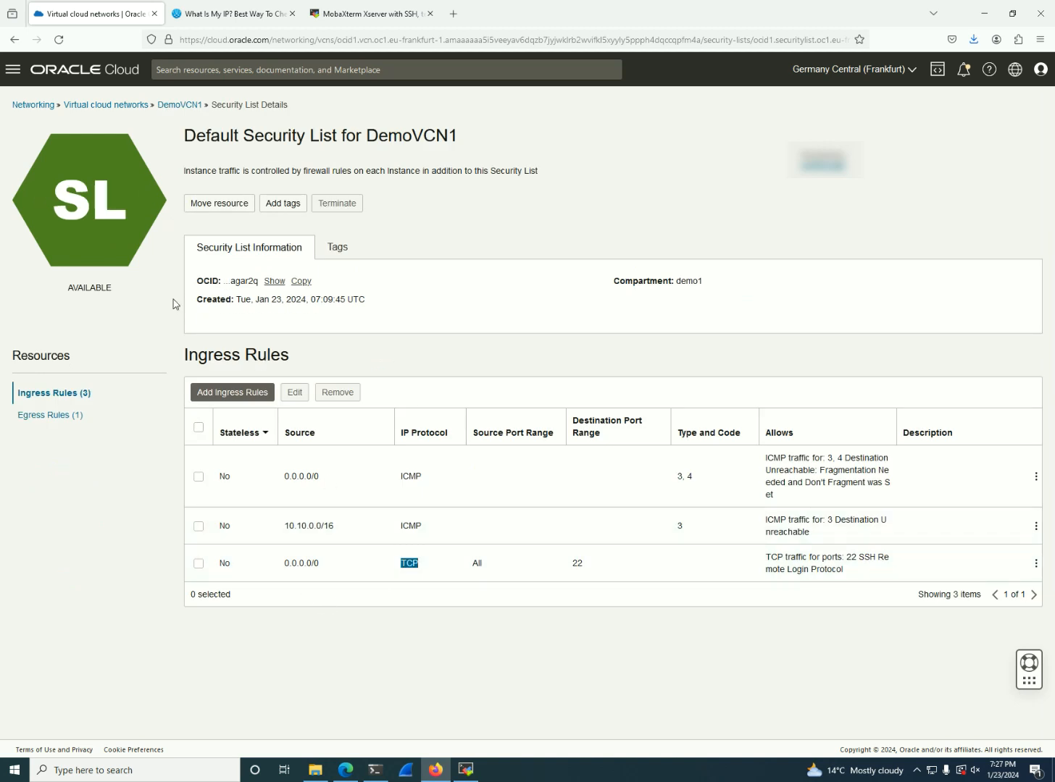
# Go back to the Oracle Cloud home page and open the Compute instances list
pyautogui.click(97, 80)
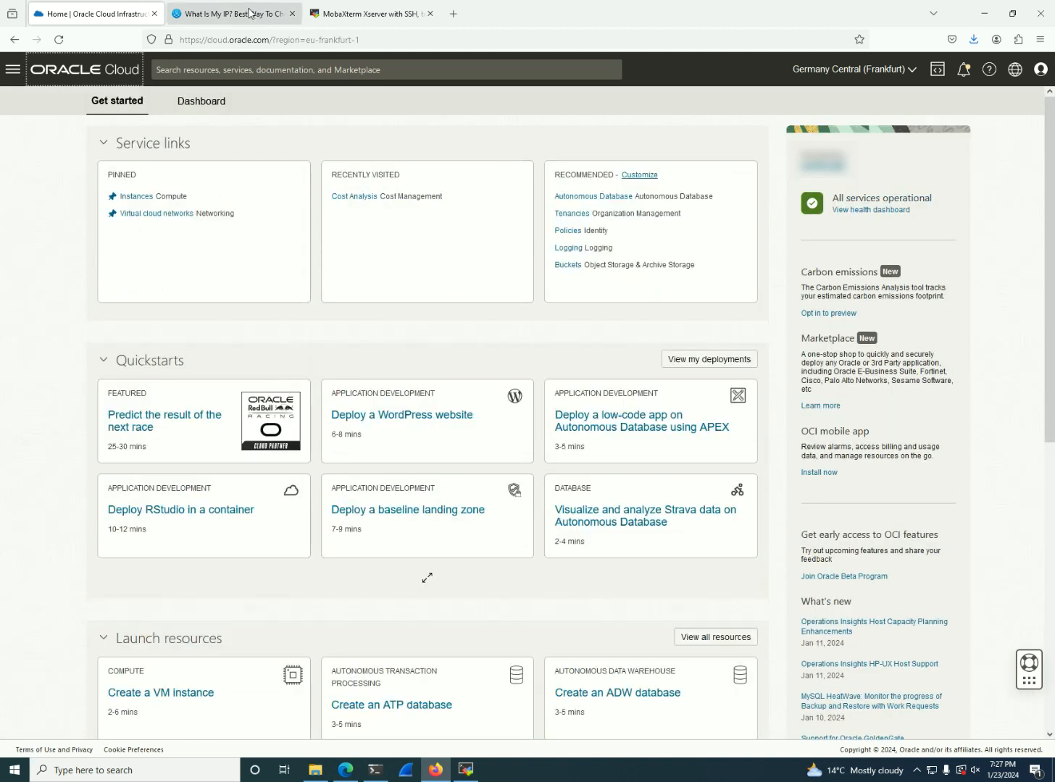
pyautogui.click(13, 69)
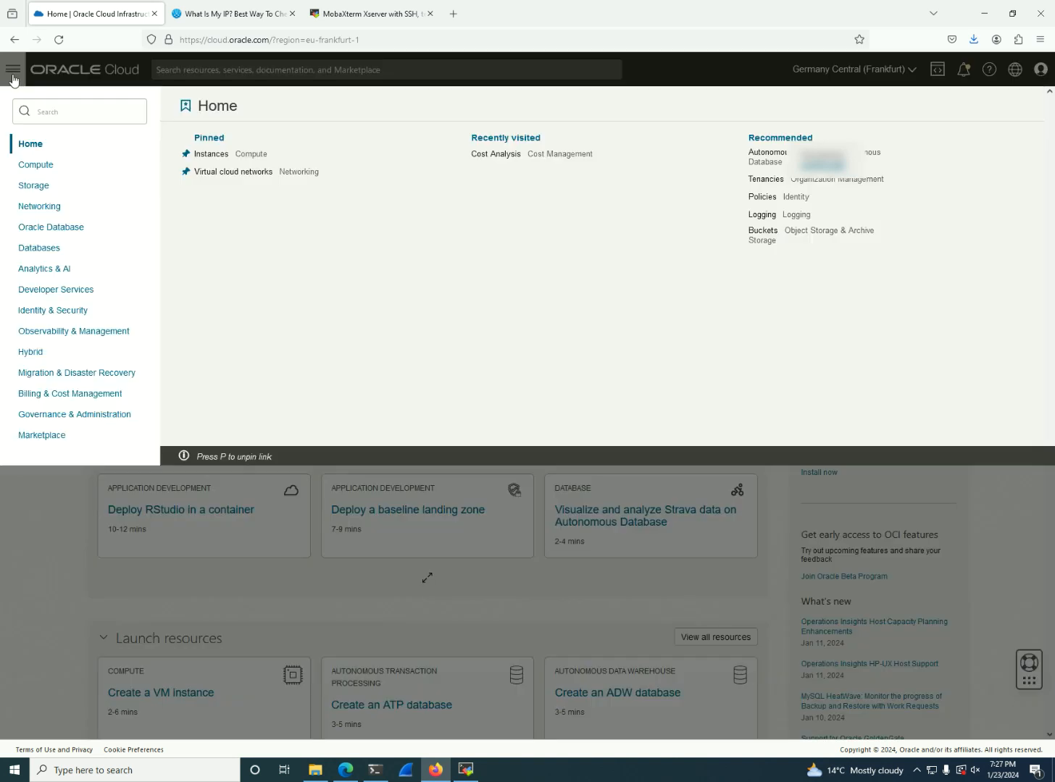
pyautogui.click(49, 167)
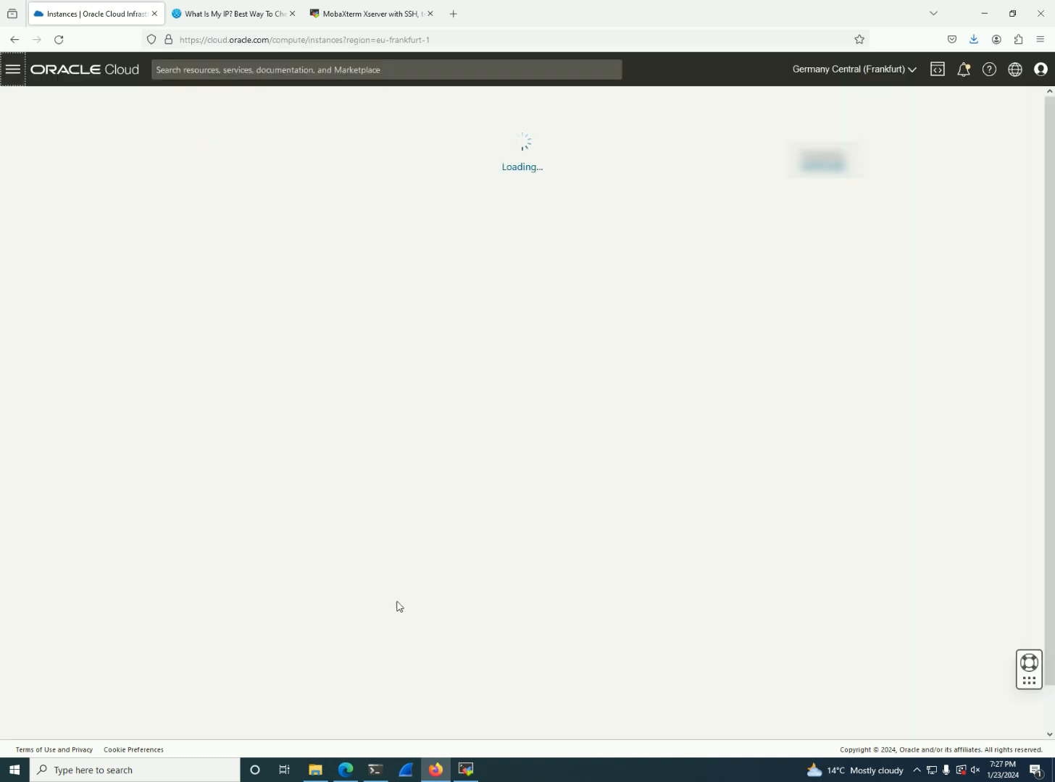
# Connect with the saved 10.10.1.204 (opc) session in MobaXterm, accepting both server identities, and compare the prompt's host name with the instances list
pyautogui.click(471, 768)
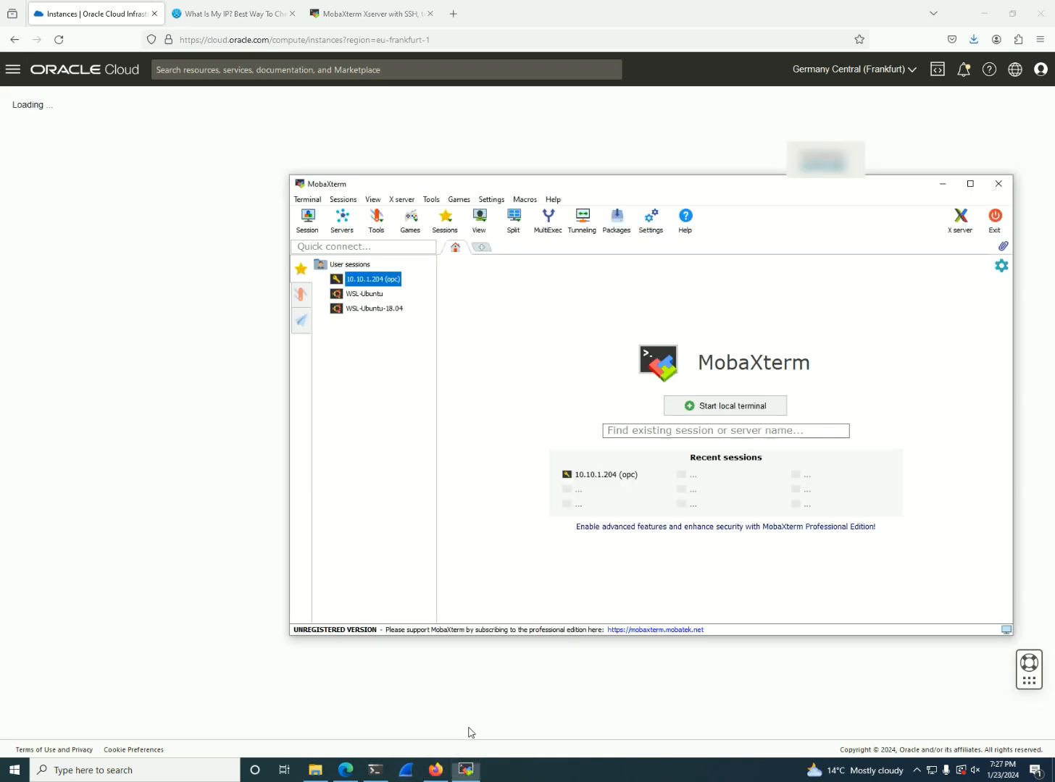
pyautogui.doubleClick(371, 281)
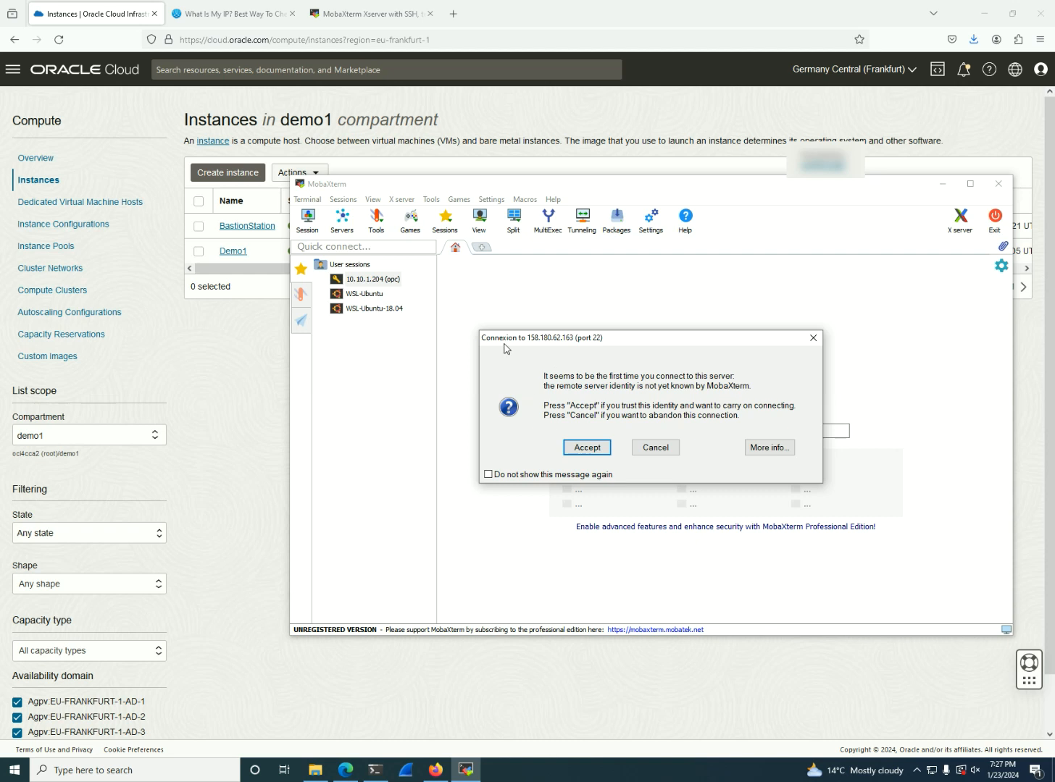
pyautogui.moveTo(532, 339); pyautogui.dragTo(567, 339)
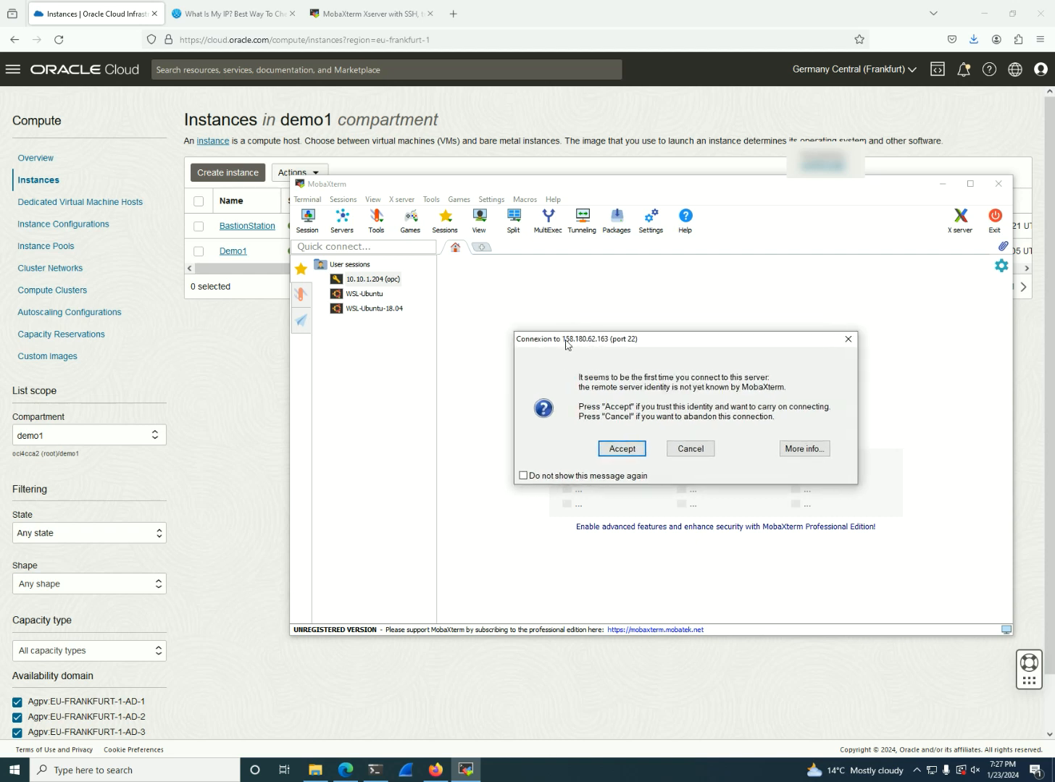
pyautogui.click(633, 449)
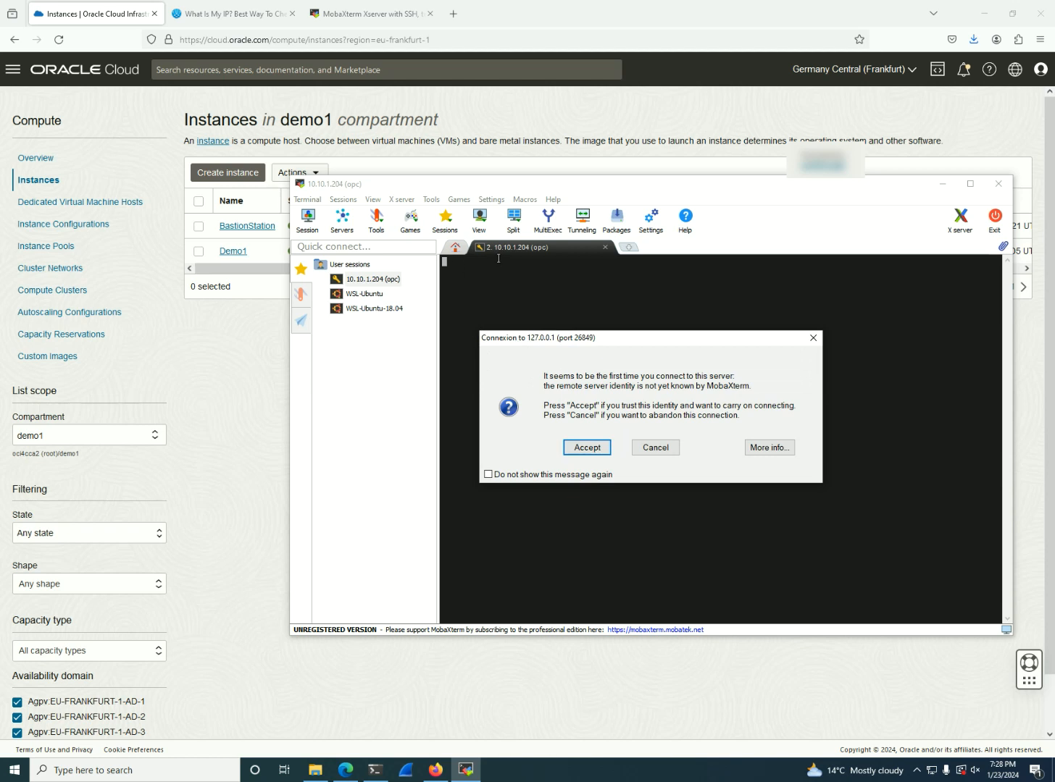
pyautogui.click(586, 449)
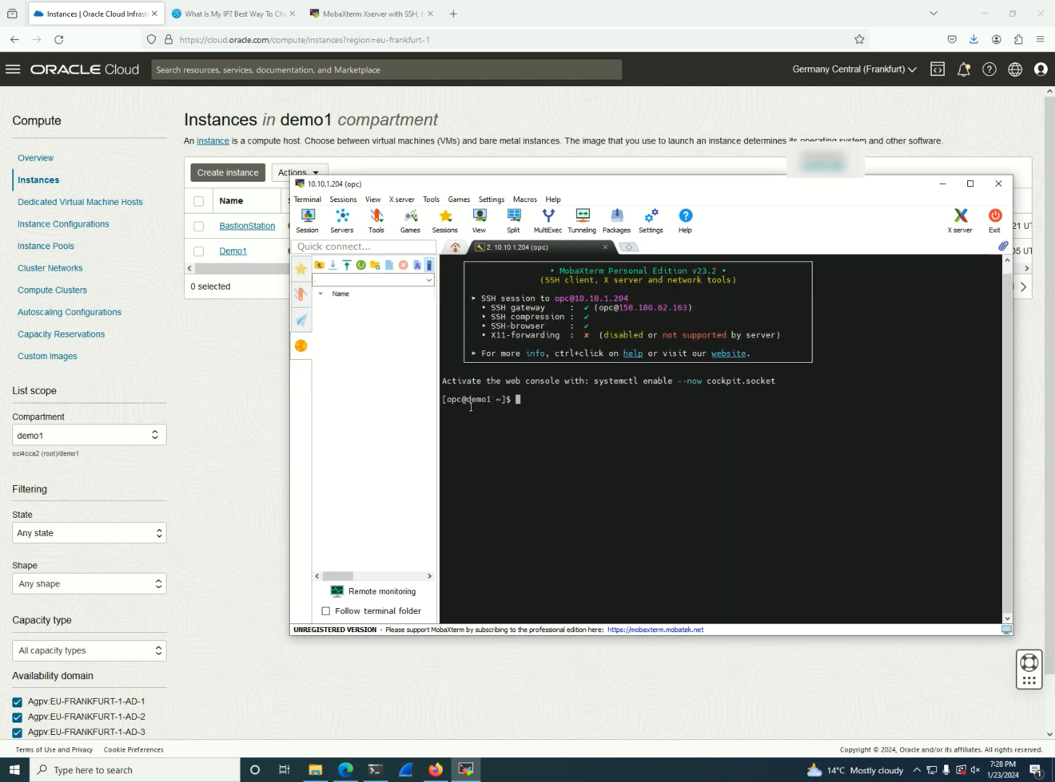
pyautogui.doubleClick(468, 399)
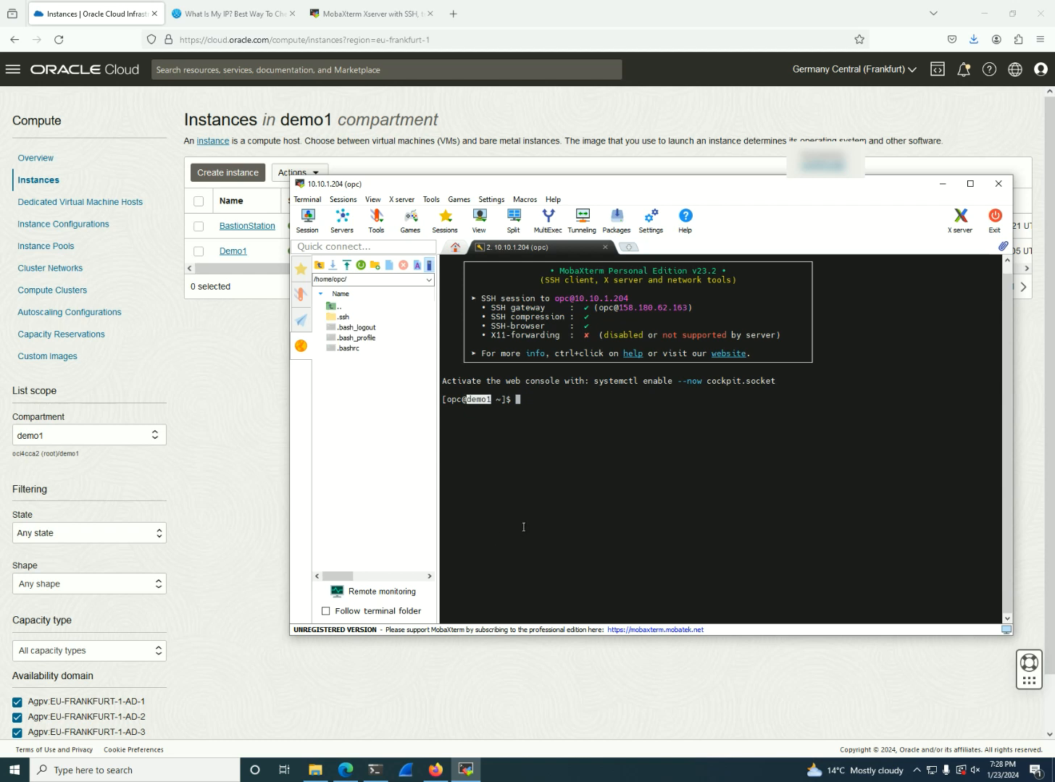
pyautogui.moveTo(655, 189); pyautogui.dragTo(596, 291)
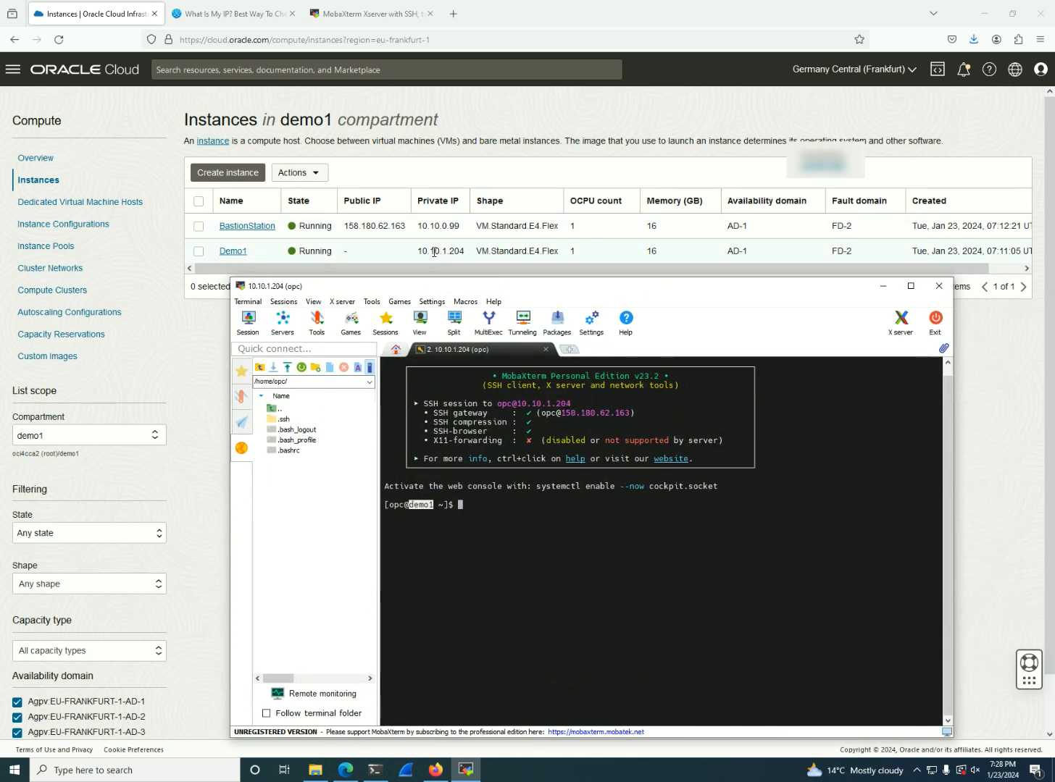